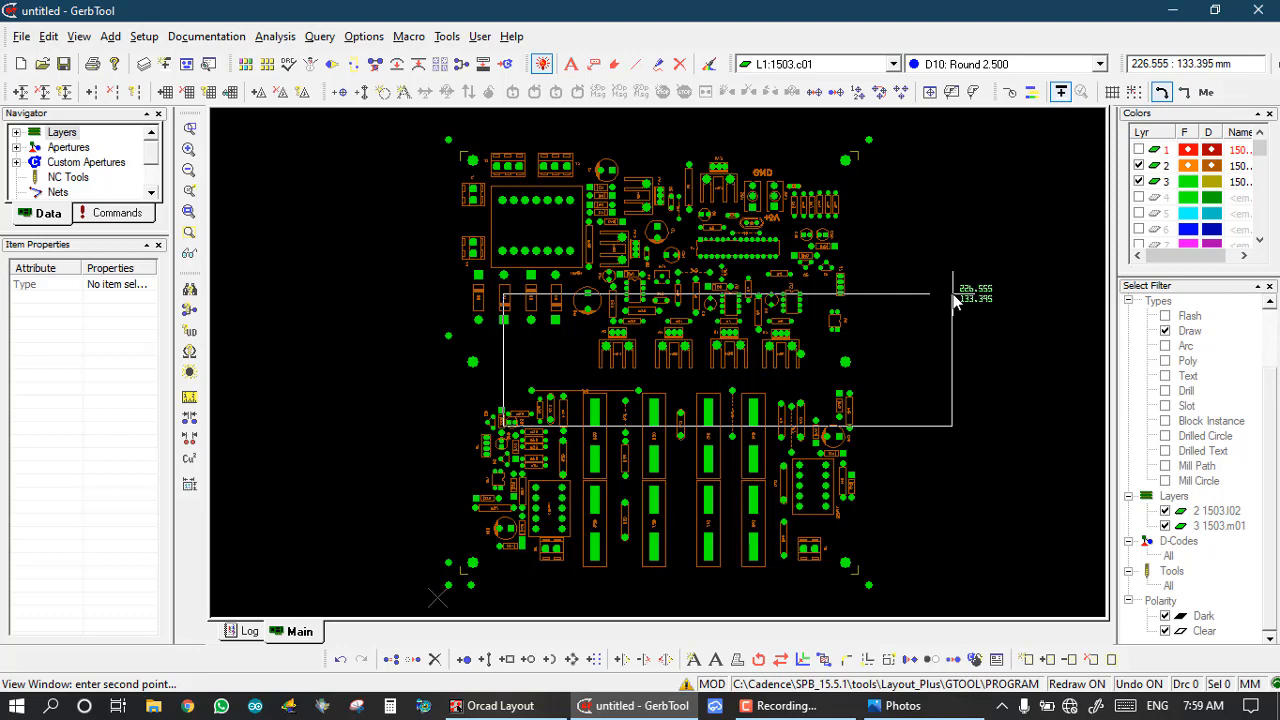
In the layer setup, set the type of layer 1503.c01 to Top
{"action": "key", "text": "l"}
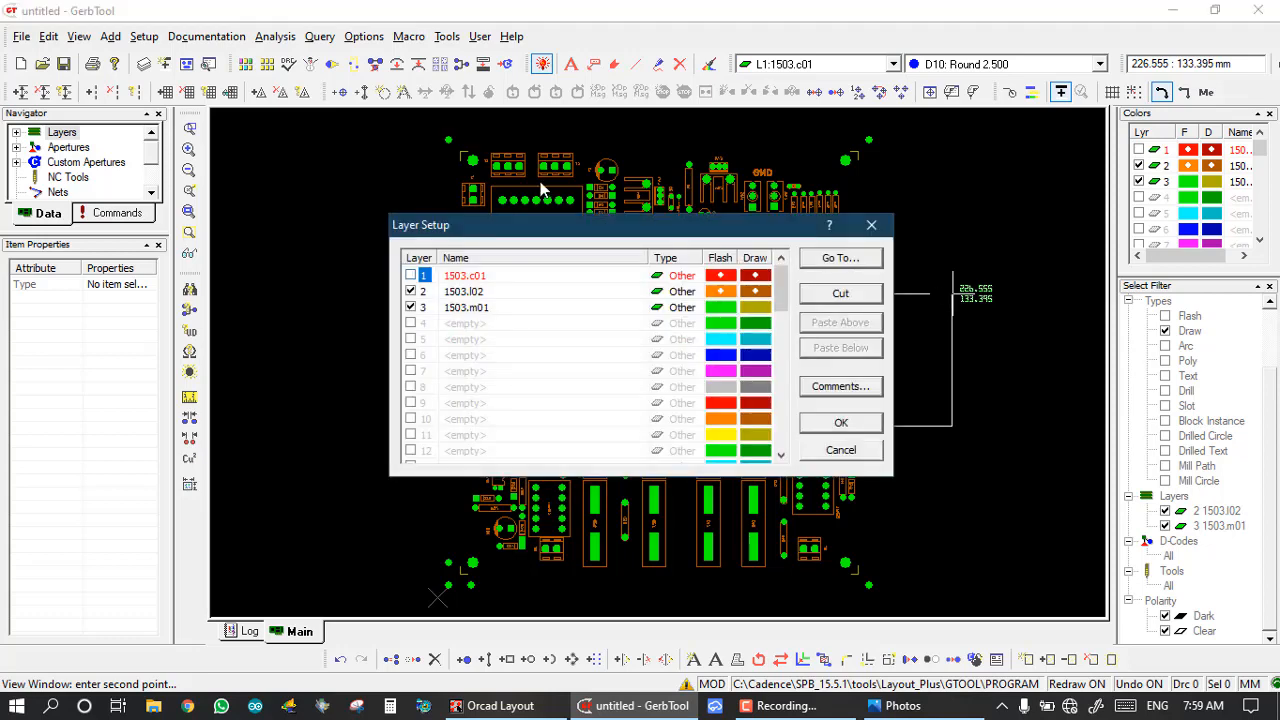
{"action": "double_click", "coordinate": [474, 272]}
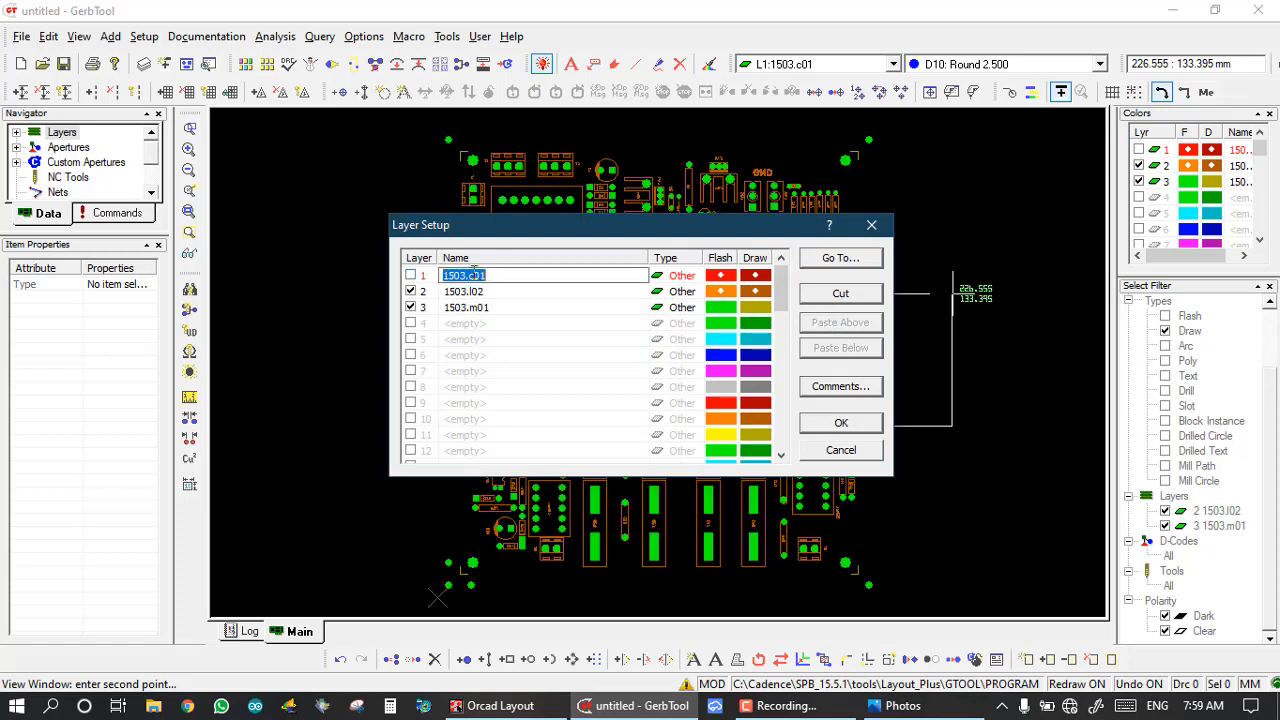
{"action": "left_click", "coordinate": [675, 276]}
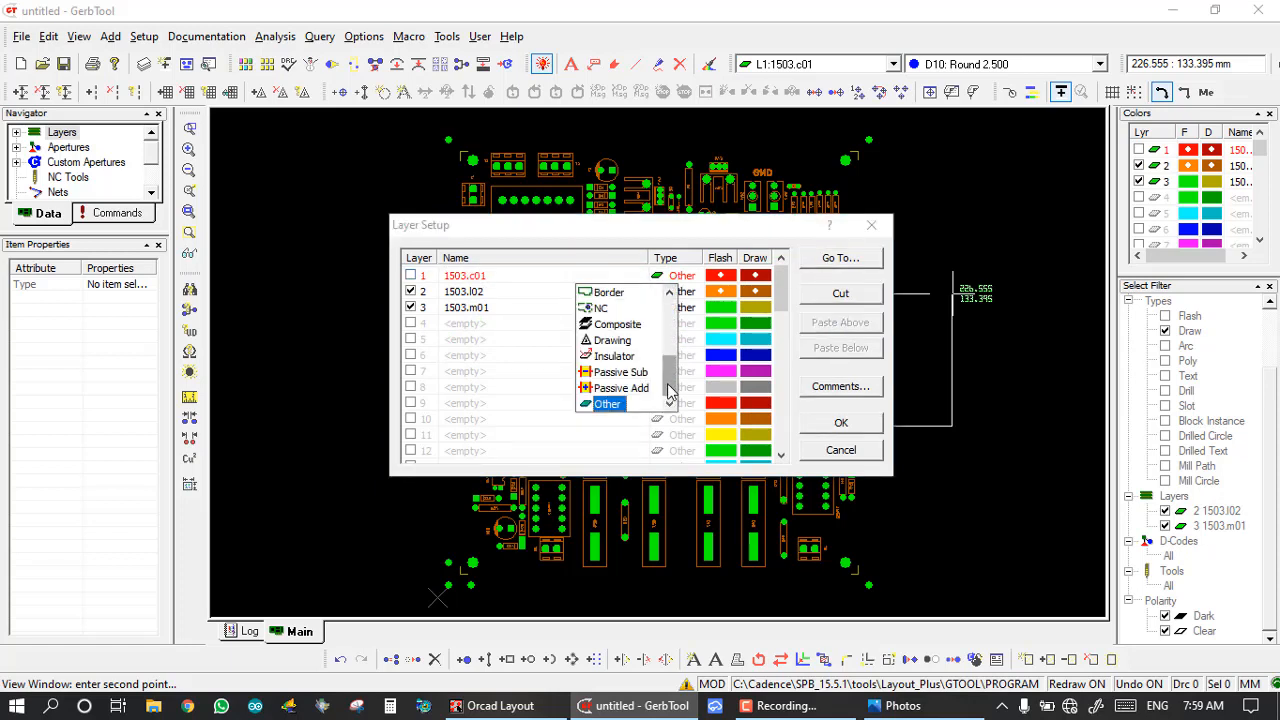
{"action": "scroll", "coordinate": [670, 392], "scroll_direction": "up", "scroll_amount": 3}
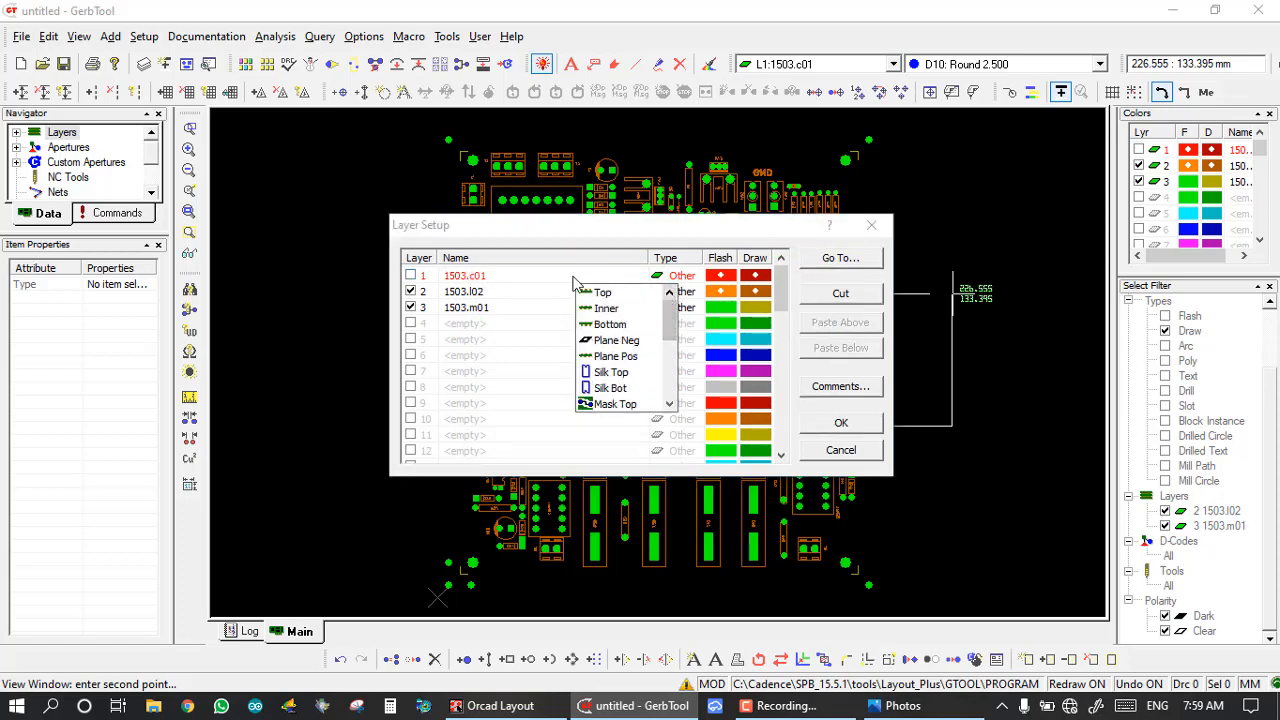
{"action": "left_click", "coordinate": [600, 293]}
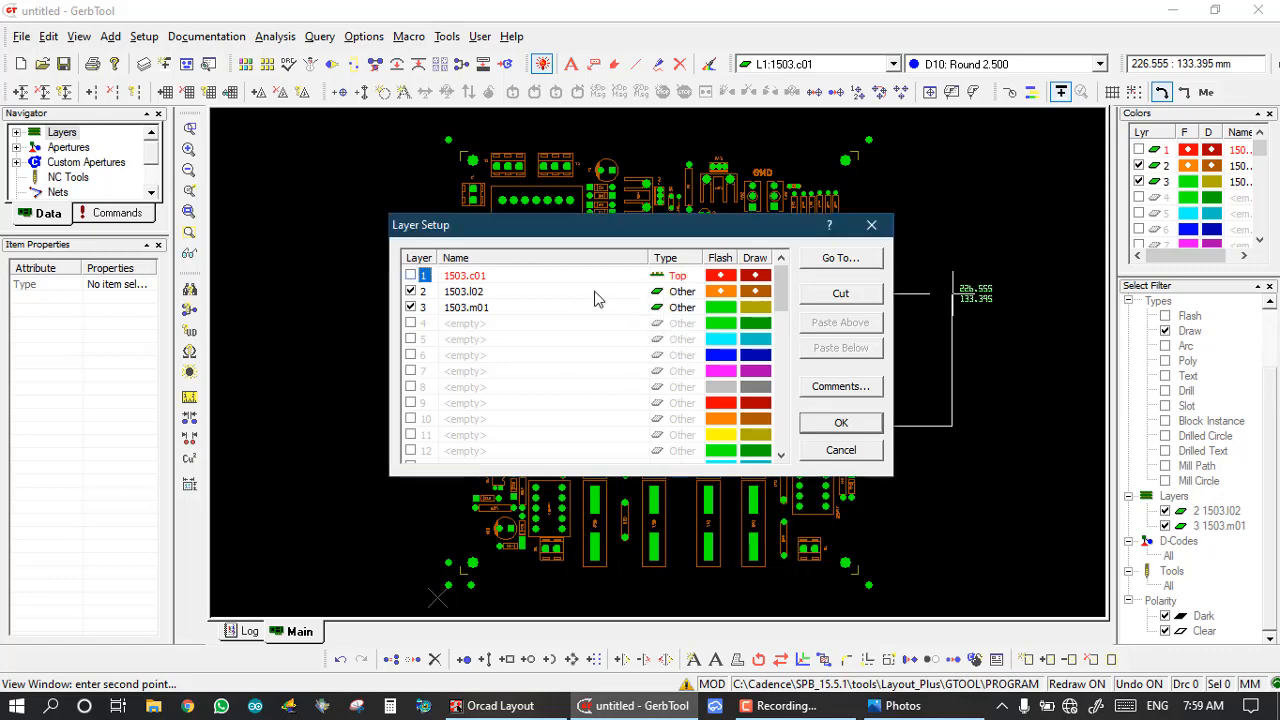
Set the type of layer 1503.l02 to a silkscreen (Silk) type
{"action": "double_click", "coordinate": [474, 290]}
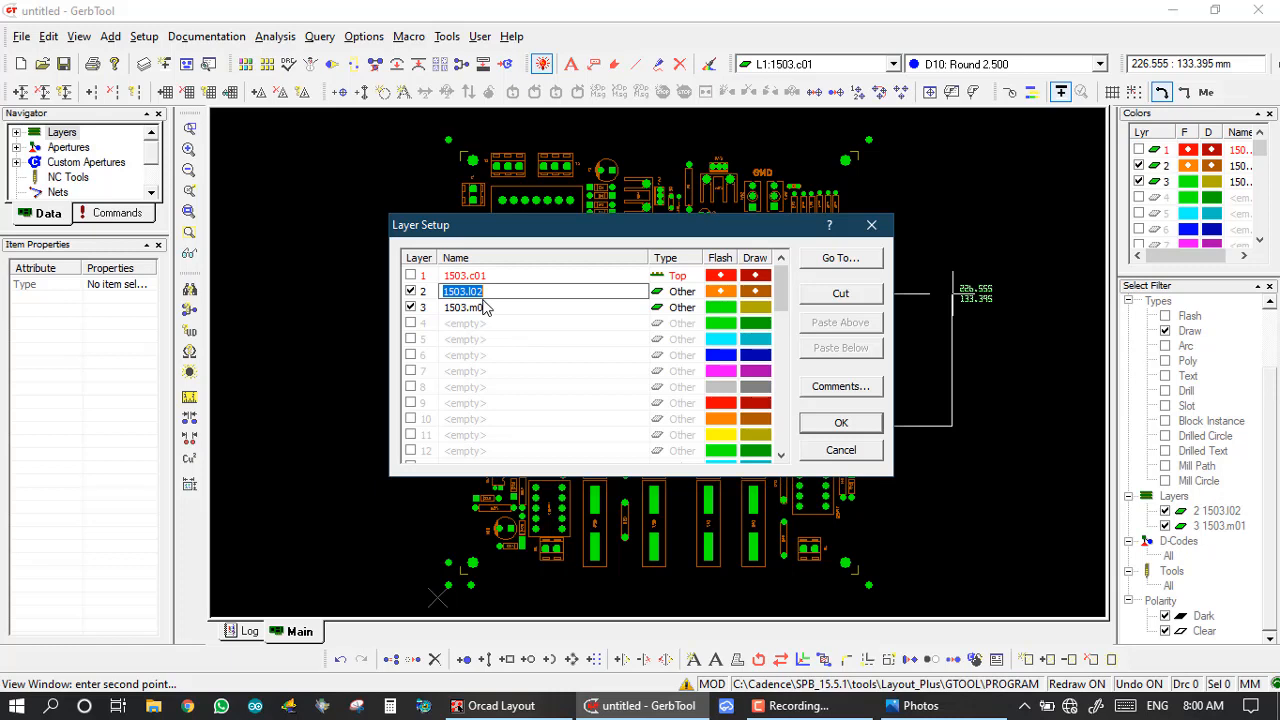
{"action": "left_click", "coordinate": [679, 293]}
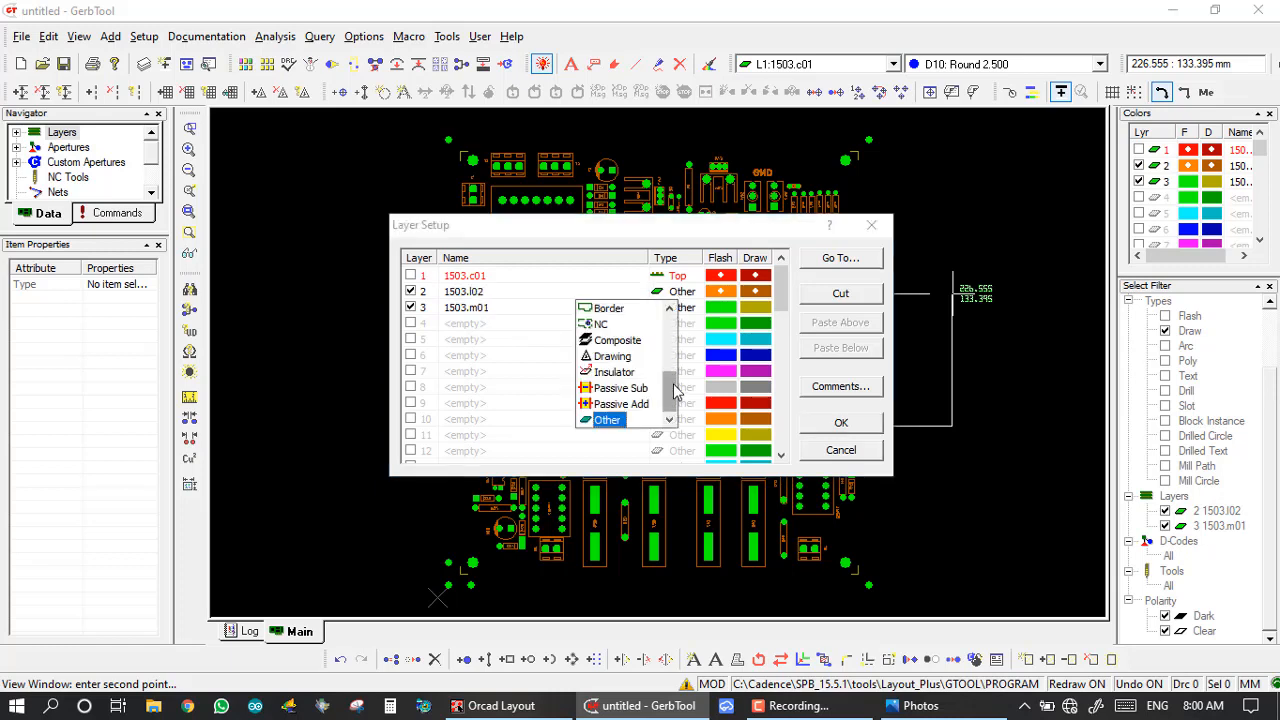
{"action": "left_click_drag", "start_coordinate": [674, 390], "coordinate": [659, 352]}
{"action": "left_click", "coordinate": [609, 325]}
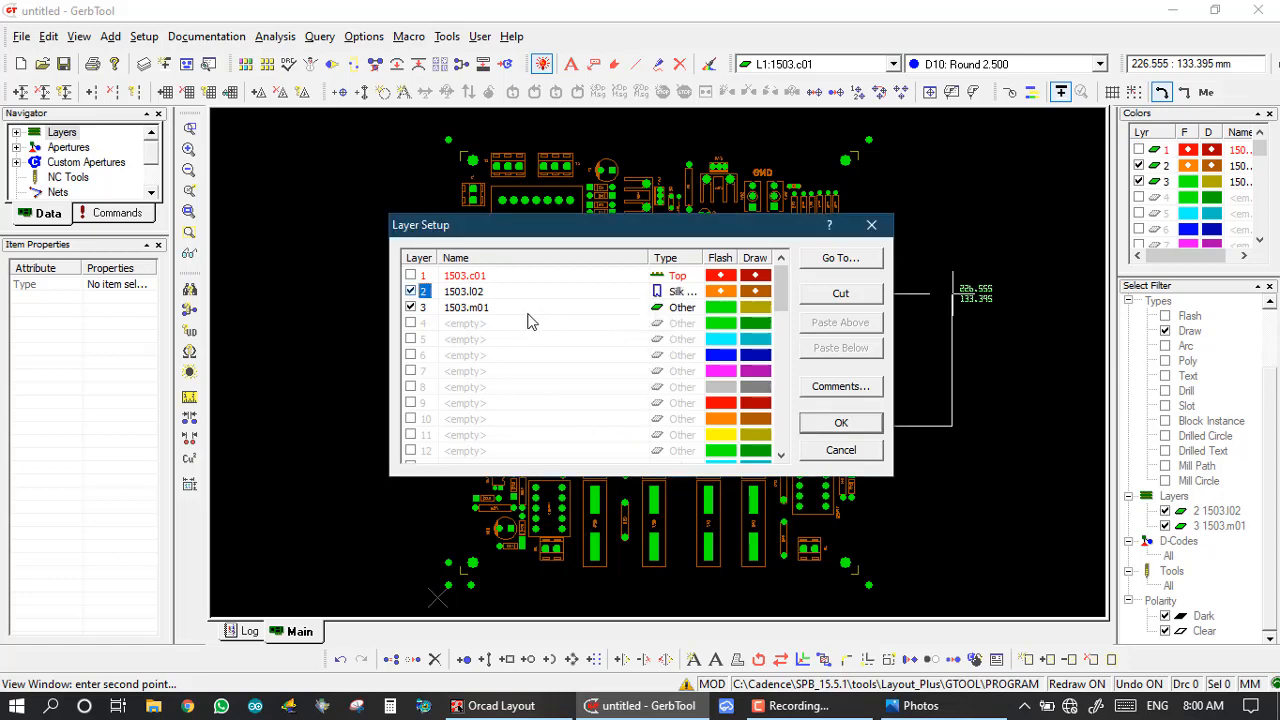
Set the type of layer 1503.m01 to Mask Top and apply the layer setup
{"action": "double_click", "coordinate": [474, 312]}
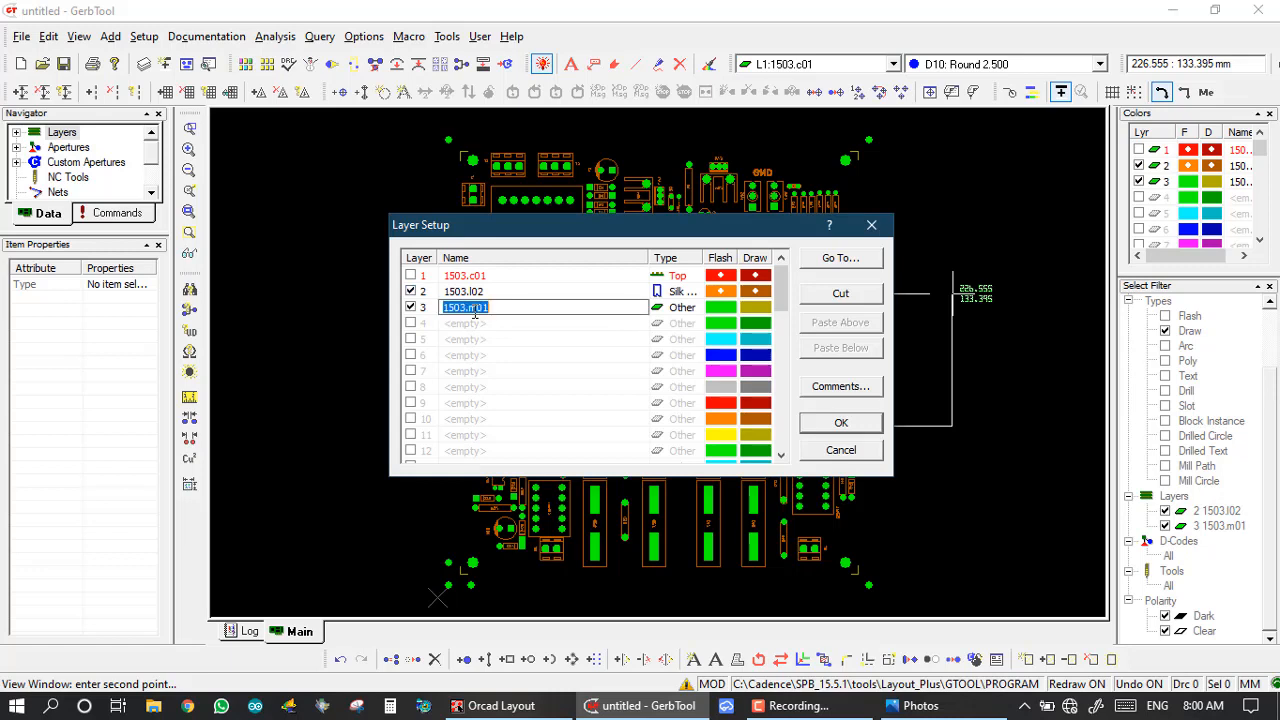
{"action": "left_click", "coordinate": [680, 308]}
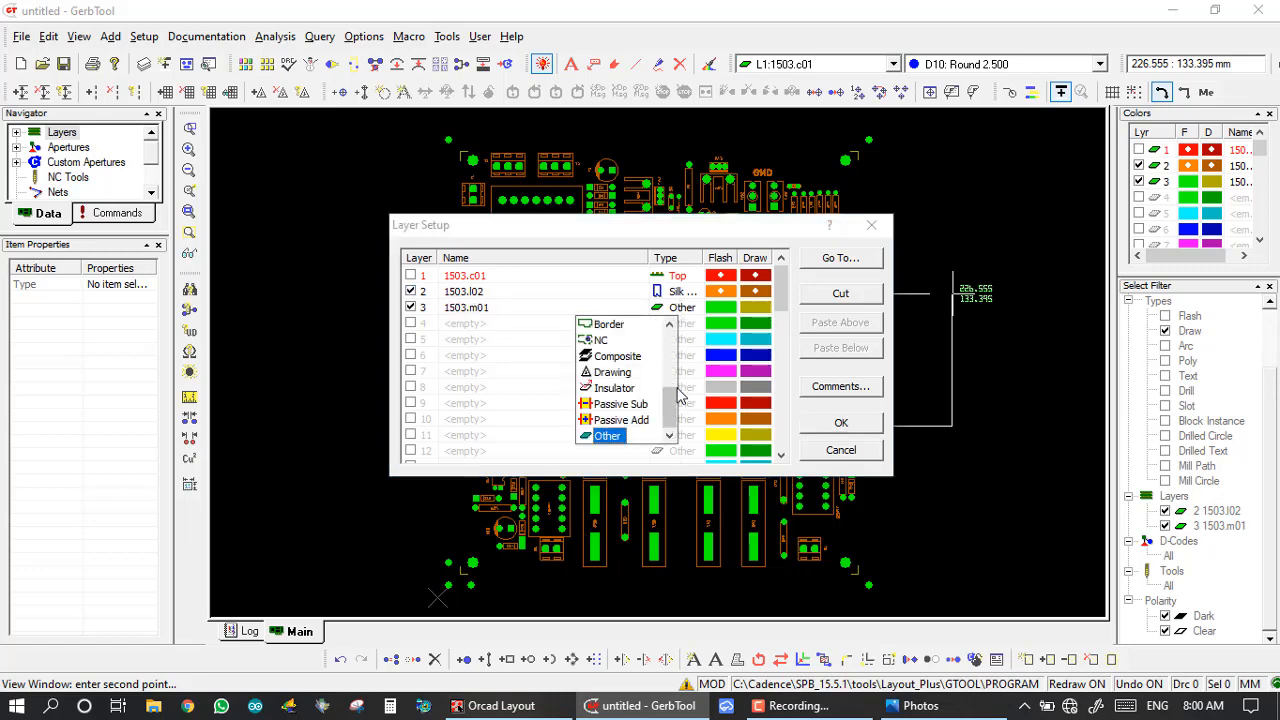
{"action": "left_click_drag", "start_coordinate": [674, 402], "coordinate": [672, 387]}
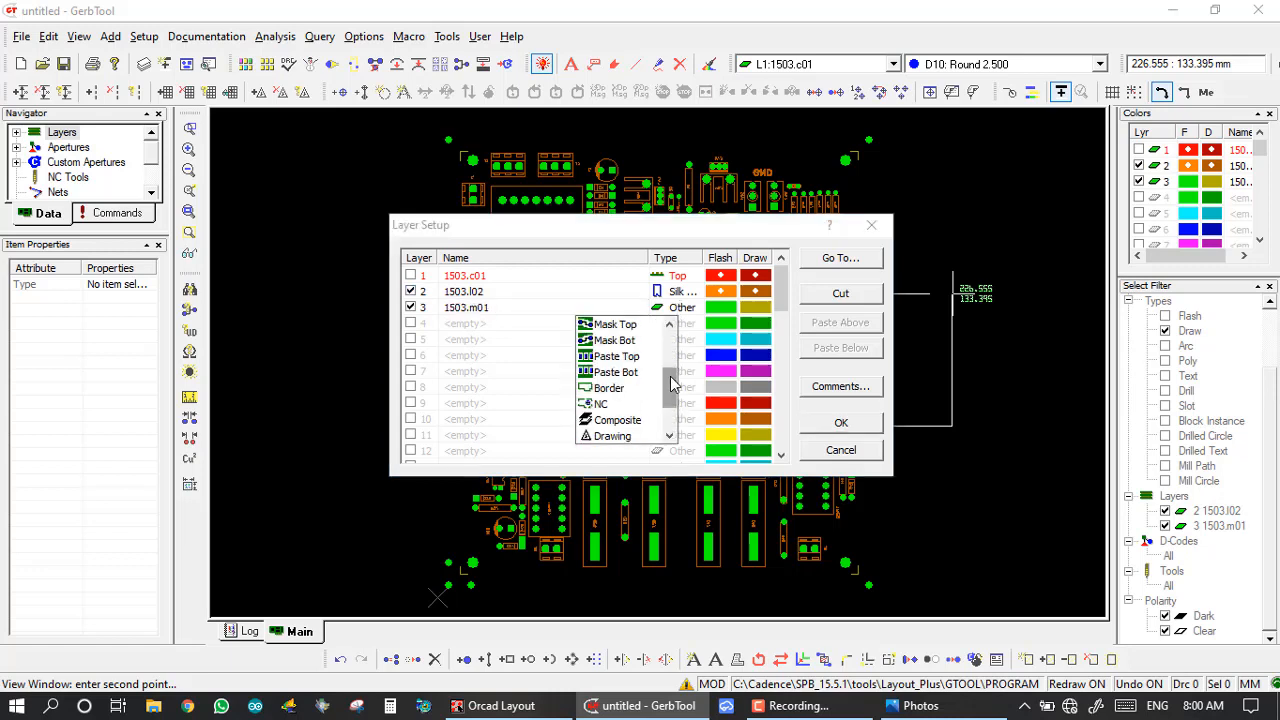
{"action": "left_click", "coordinate": [620, 327]}
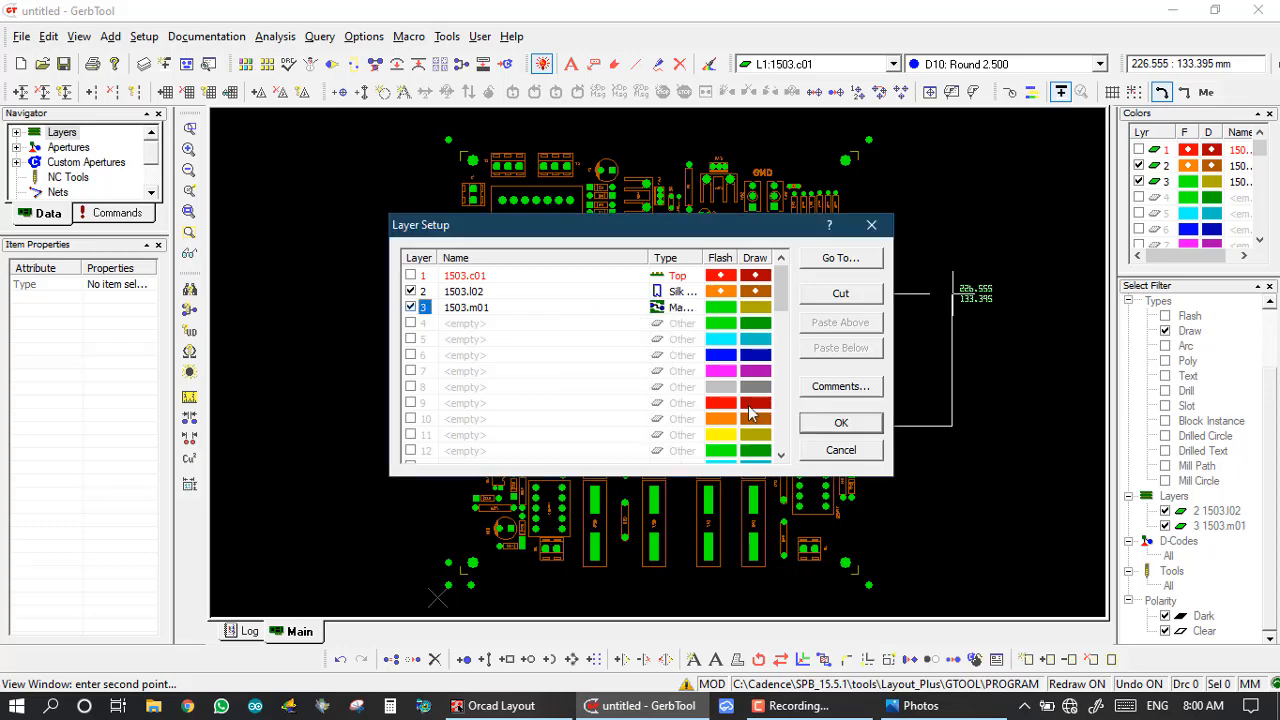
{"action": "left_click", "coordinate": [828, 425]}
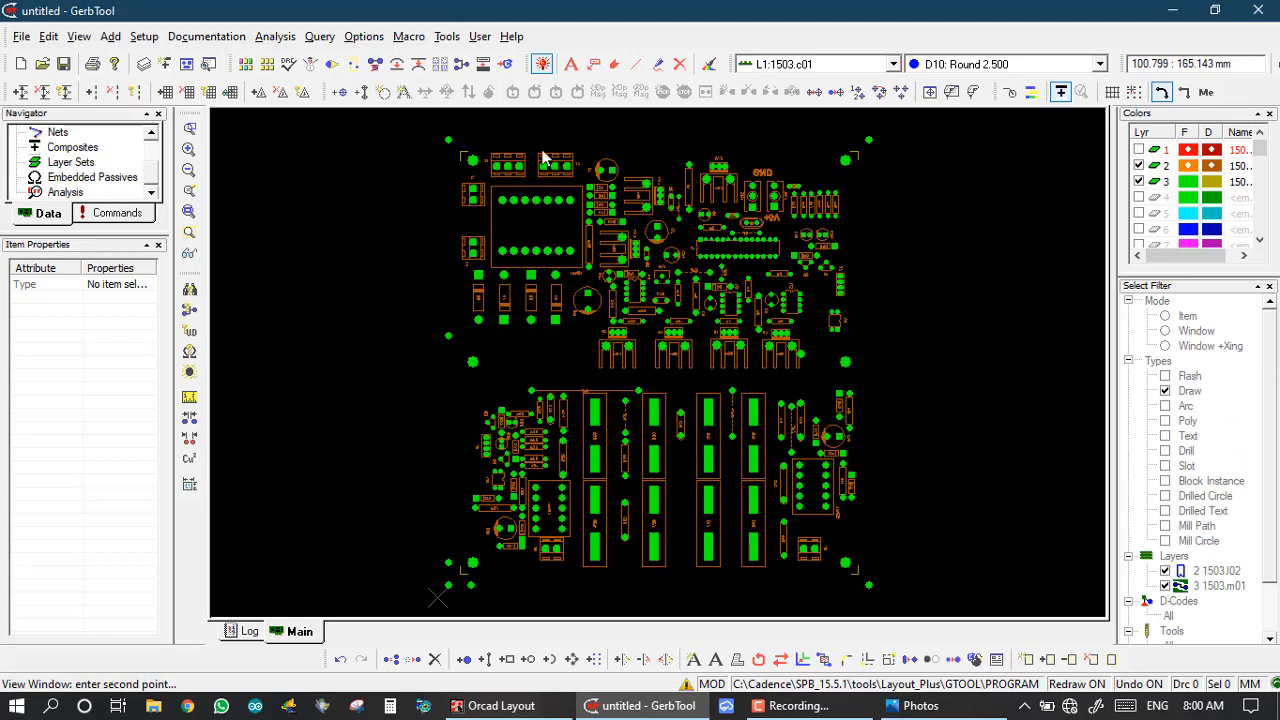
{"action": "left_click", "coordinate": [143, 63]}
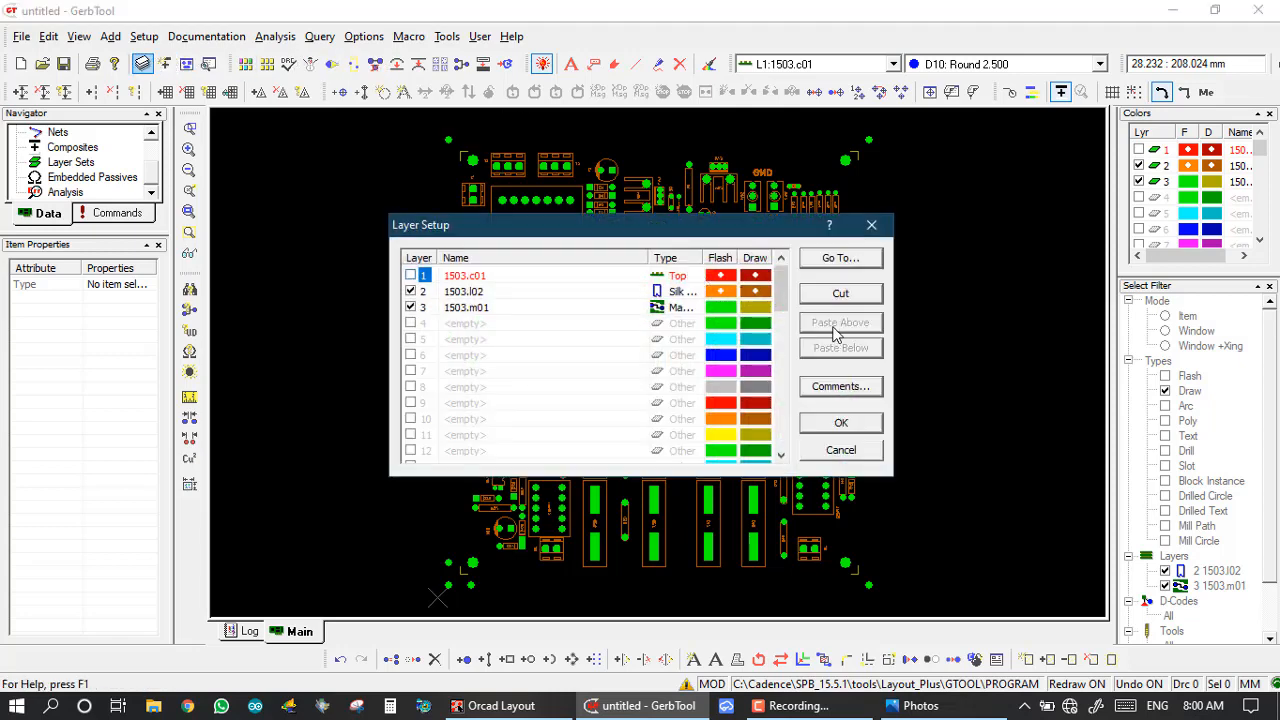
{"action": "left_click", "coordinate": [838, 425]}
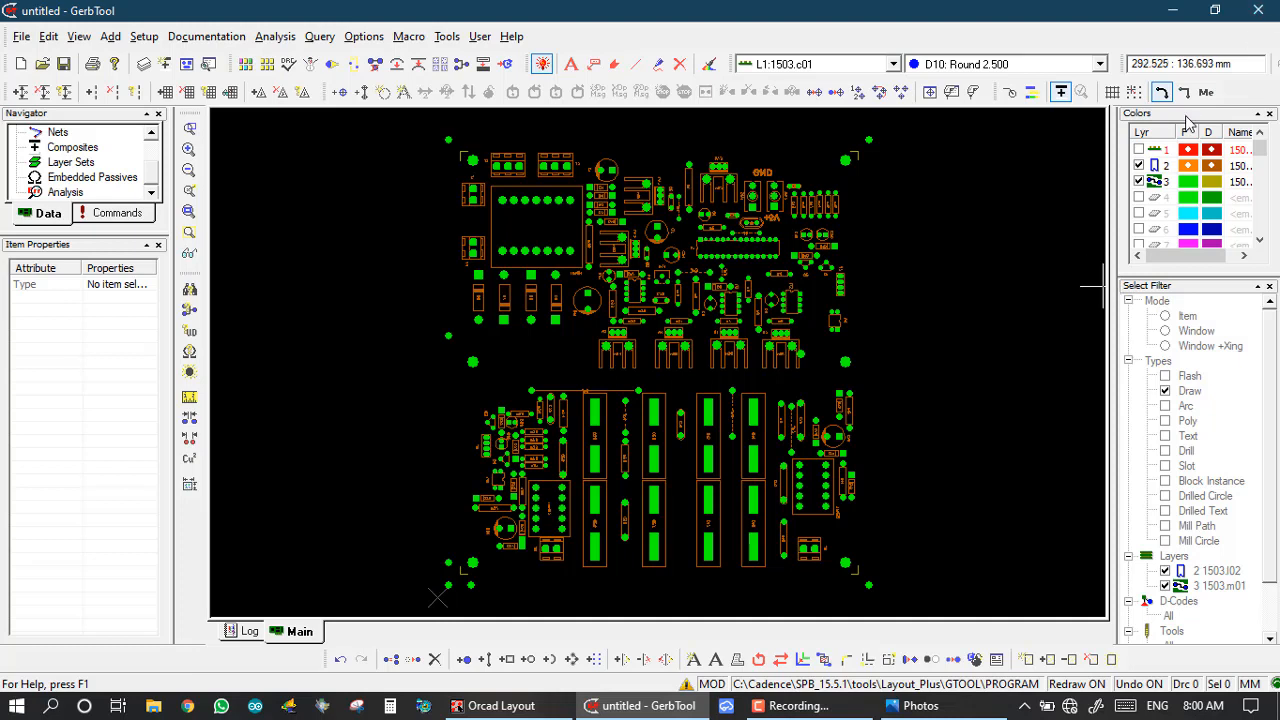
Change both the flash and draw colours of layer 2 to bright yellow
{"action": "left_click", "coordinate": [1200, 170]}
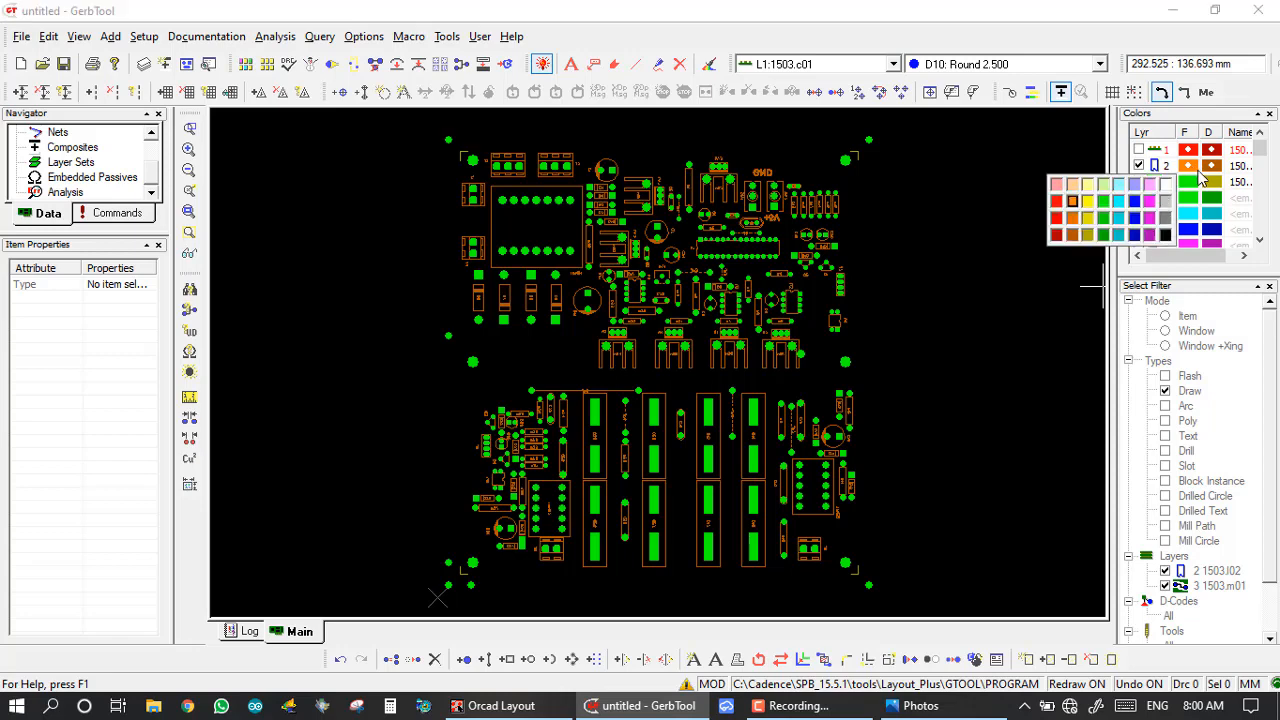
{"action": "left_click", "coordinate": [1088, 201]}
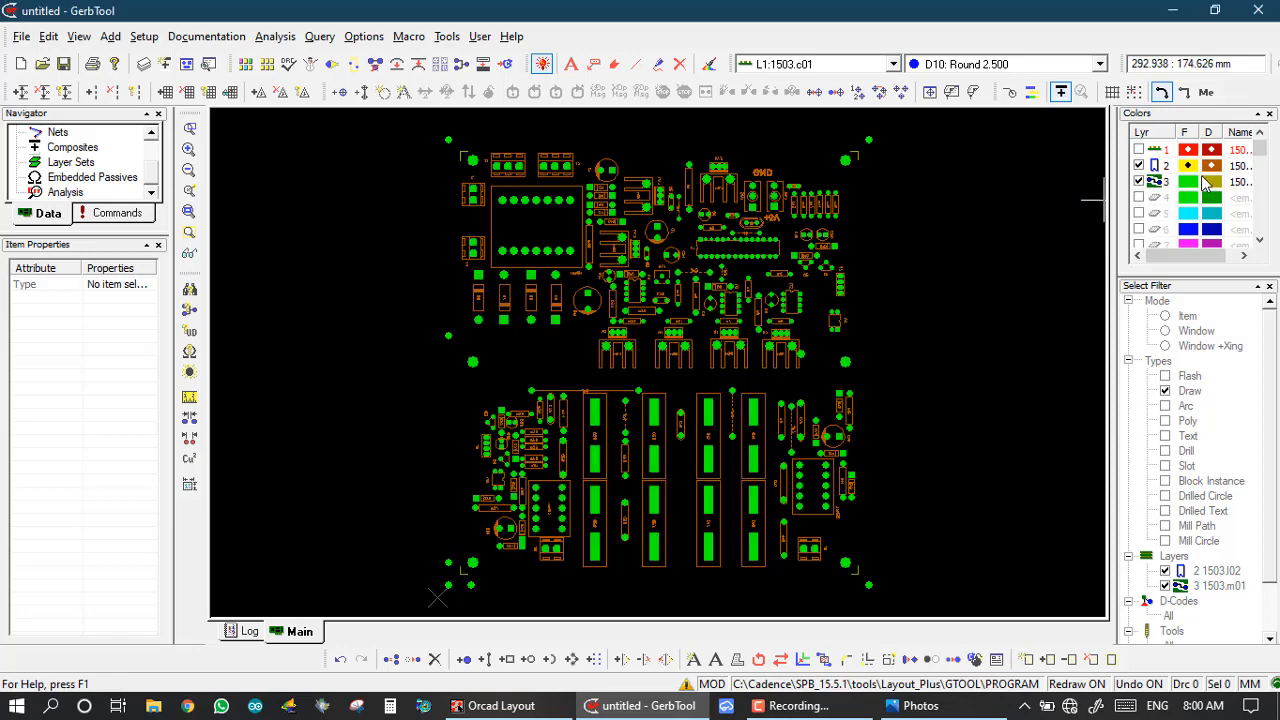
{"action": "left_click", "coordinate": [1209, 180]}
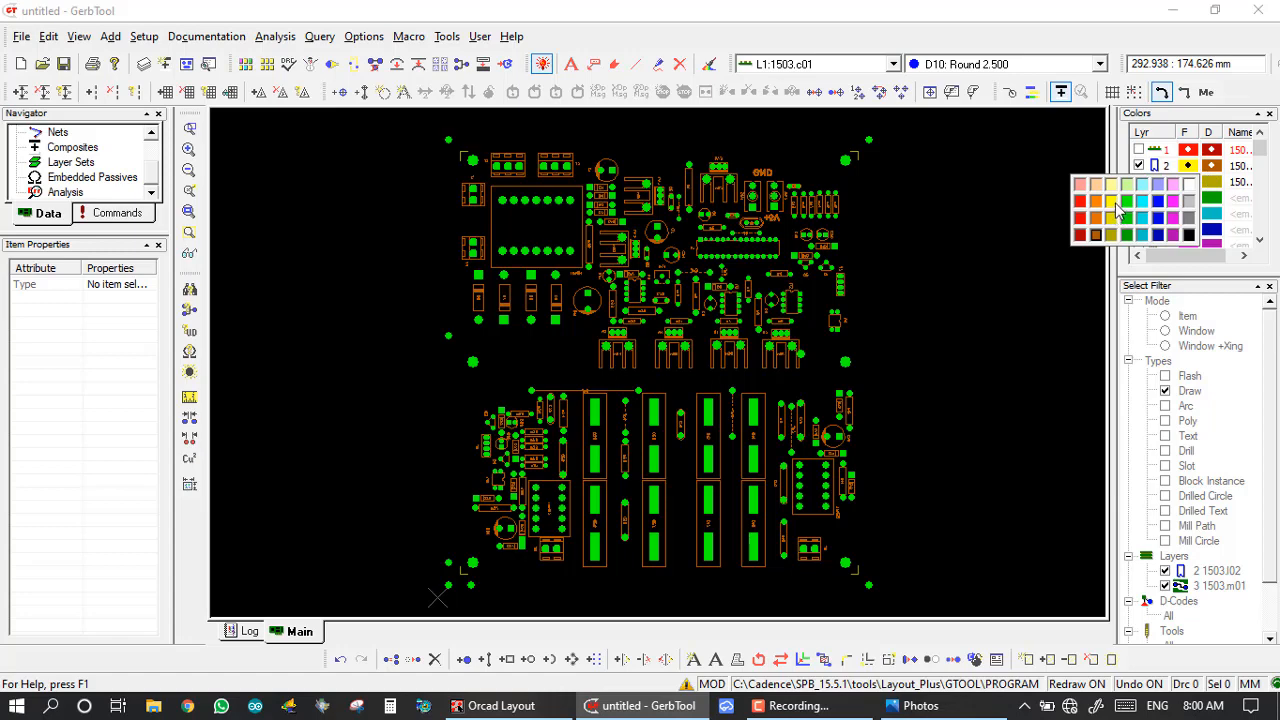
{"action": "left_click", "coordinate": [1114, 203]}
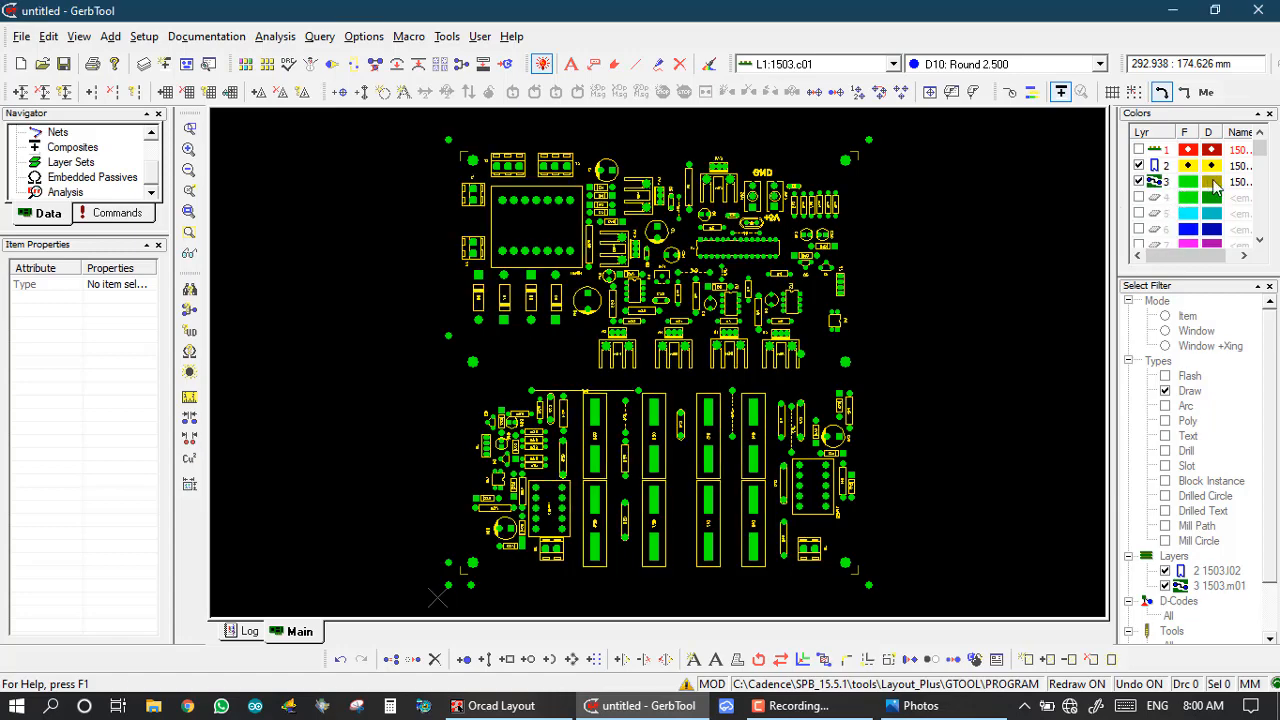
Set the draw colour of layer 3 to light violet-blue and the draw colour of layer 1 to orange
{"action": "left_click", "coordinate": [1212, 183]}
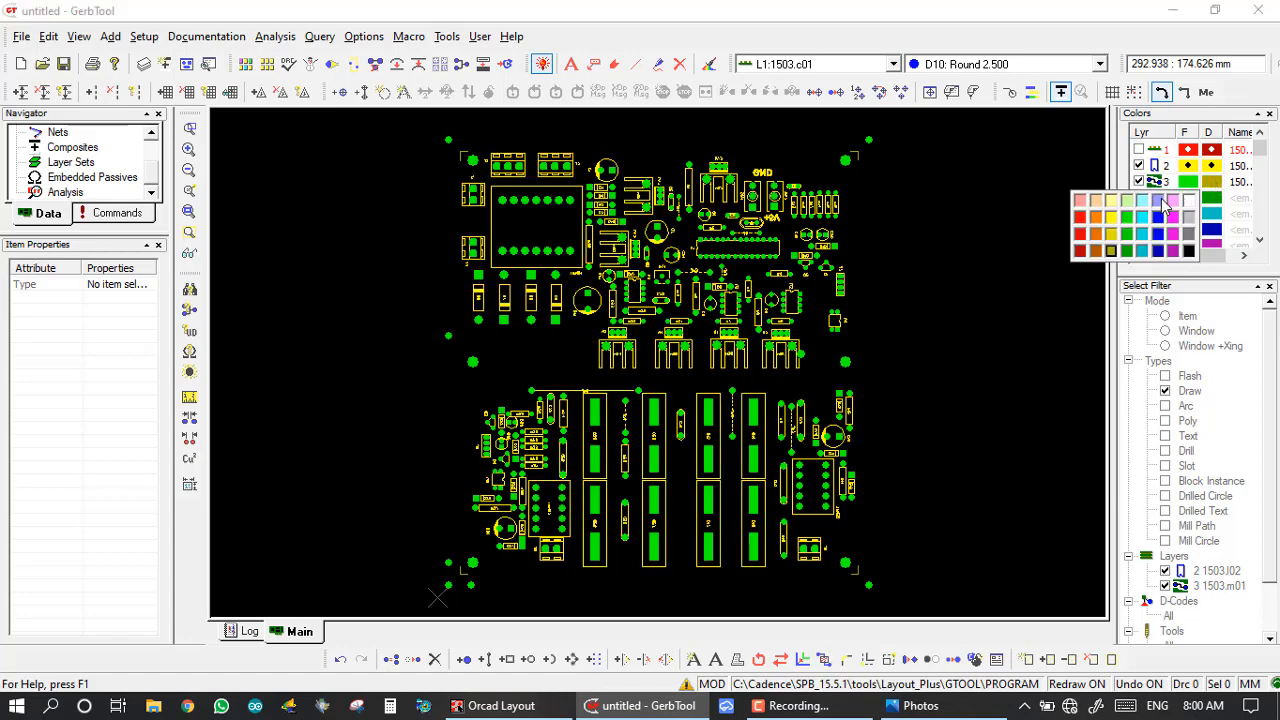
{"action": "left_click", "coordinate": [1161, 203]}
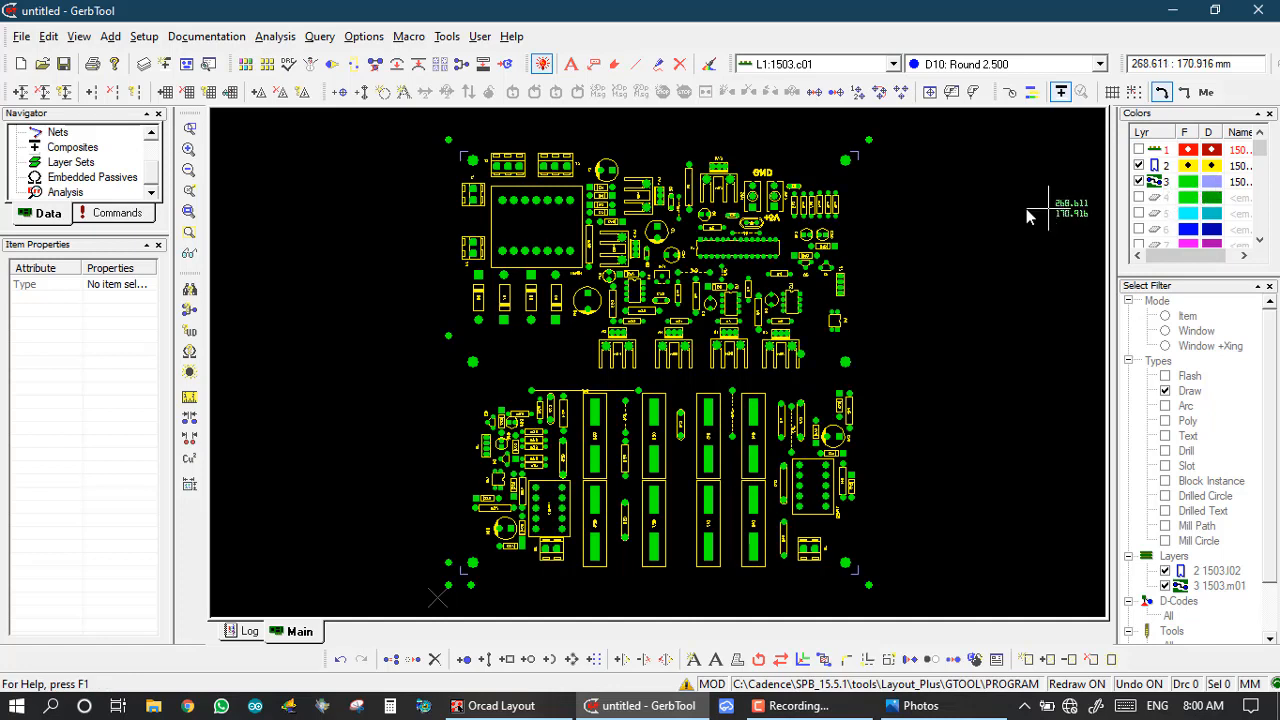
{"action": "left_click", "coordinate": [1212, 150]}
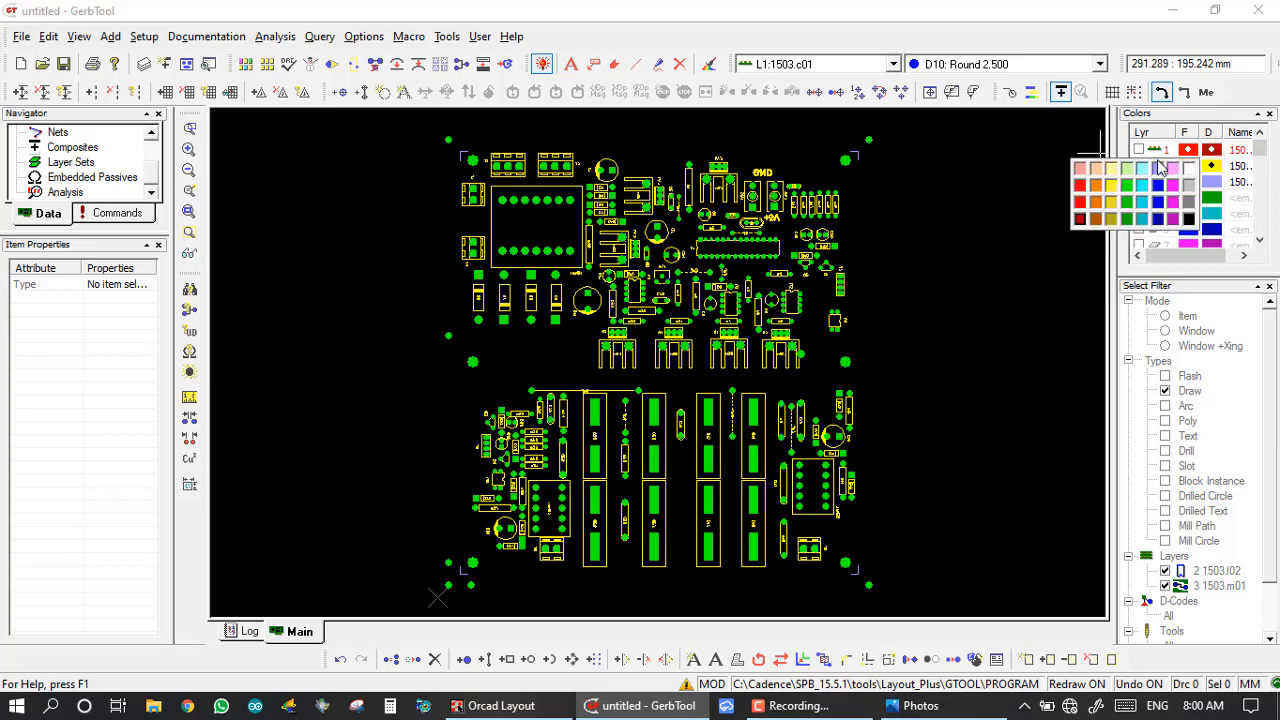
{"action": "left_click", "coordinate": [1095, 185]}
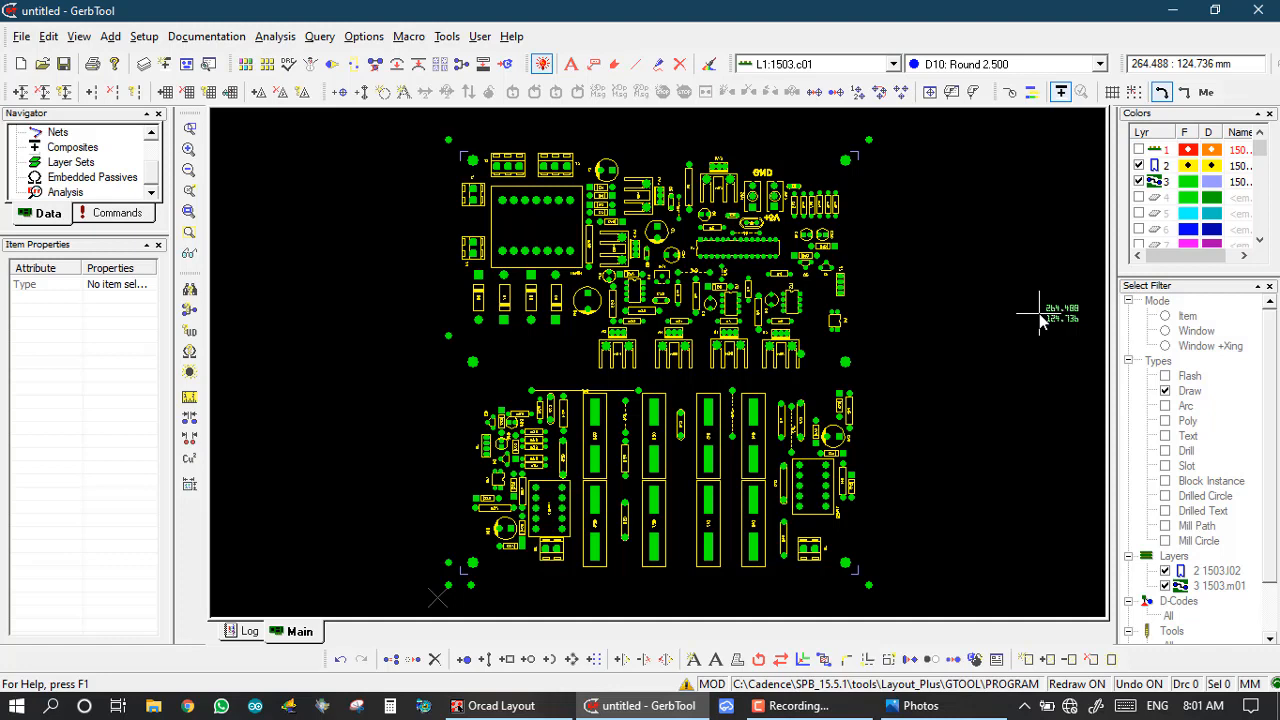
Show only layer 2 on the board and make it the active layer
{"action": "left_click", "coordinate": [1138, 166]}
{"action": "left_click", "coordinate": [1139, 181]}
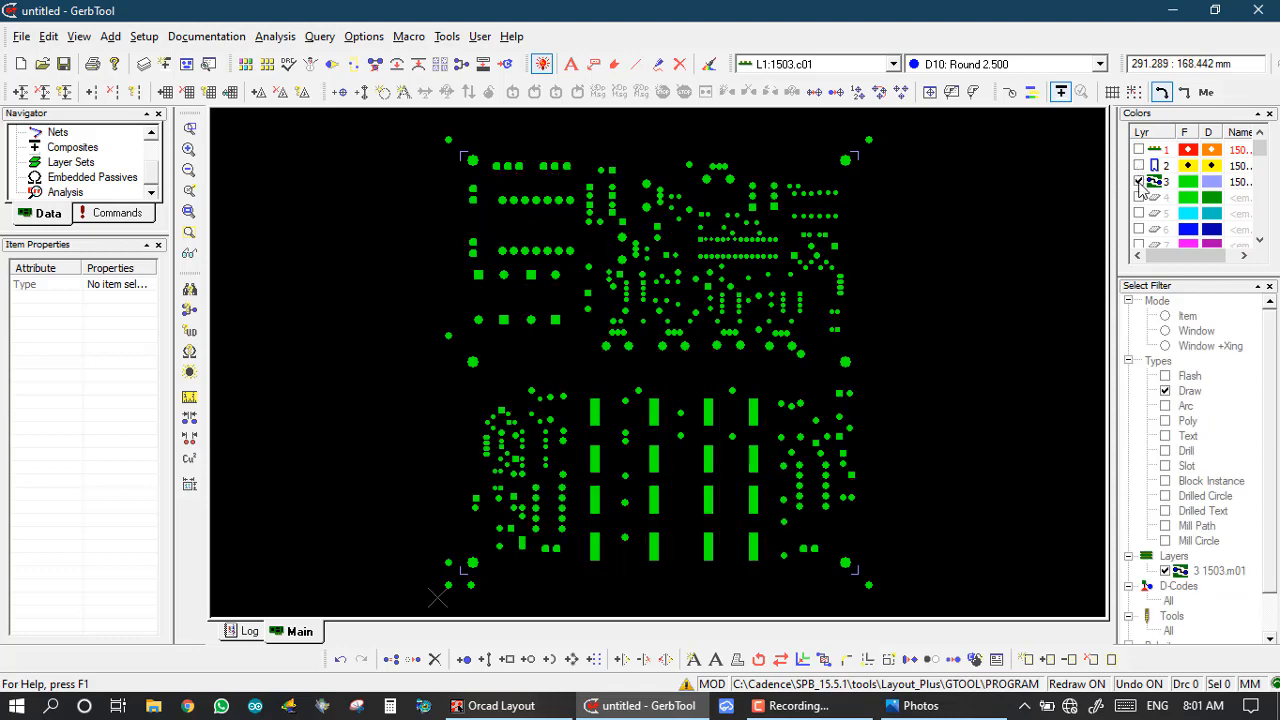
{"action": "left_click", "coordinate": [1138, 166]}
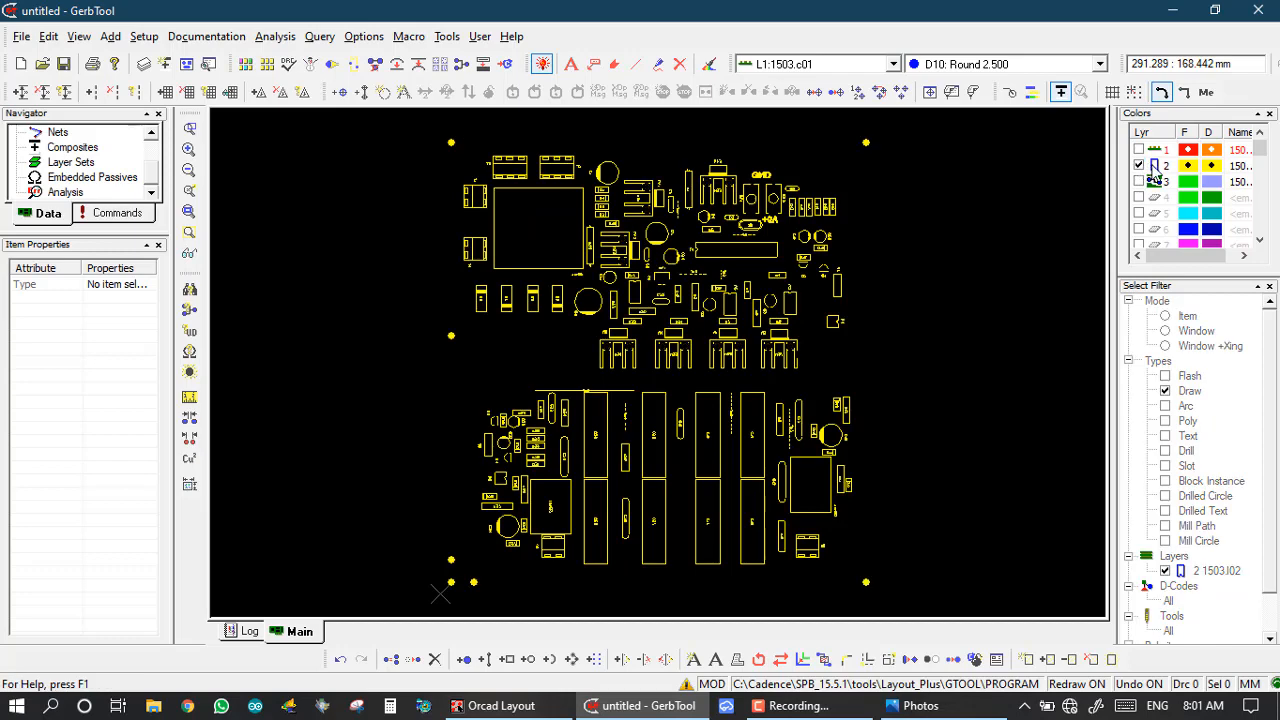
{"action": "left_click", "coordinate": [1154, 167]}
Examine the silkscreen layer's component outlines, line widths and reference text up close in the board's upper area
{"action": "scroll", "coordinate": [838, 204], "scroll_direction": "up", "scroll_amount": 1}
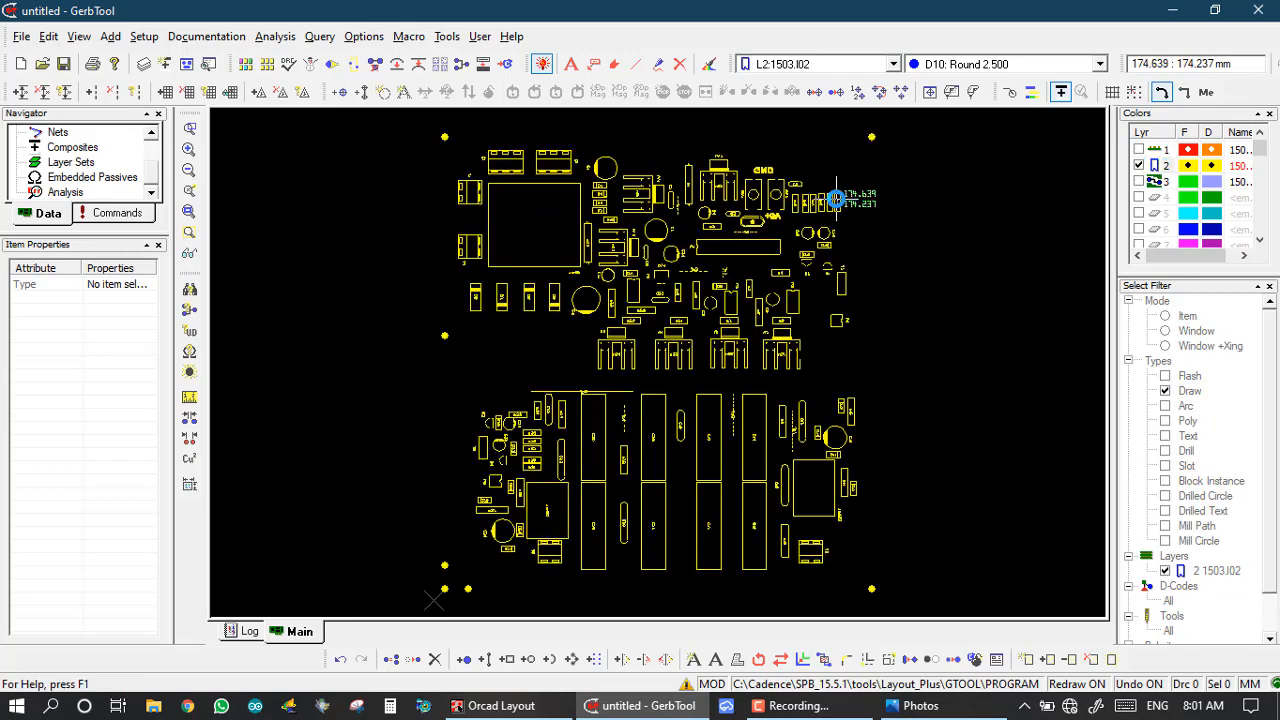
{"action": "left_click_drag", "start_coordinate": [424, 131], "coordinate": [643, 334]}
{"action": "left_click_drag", "start_coordinate": [494, 206], "coordinate": [593, 286]}
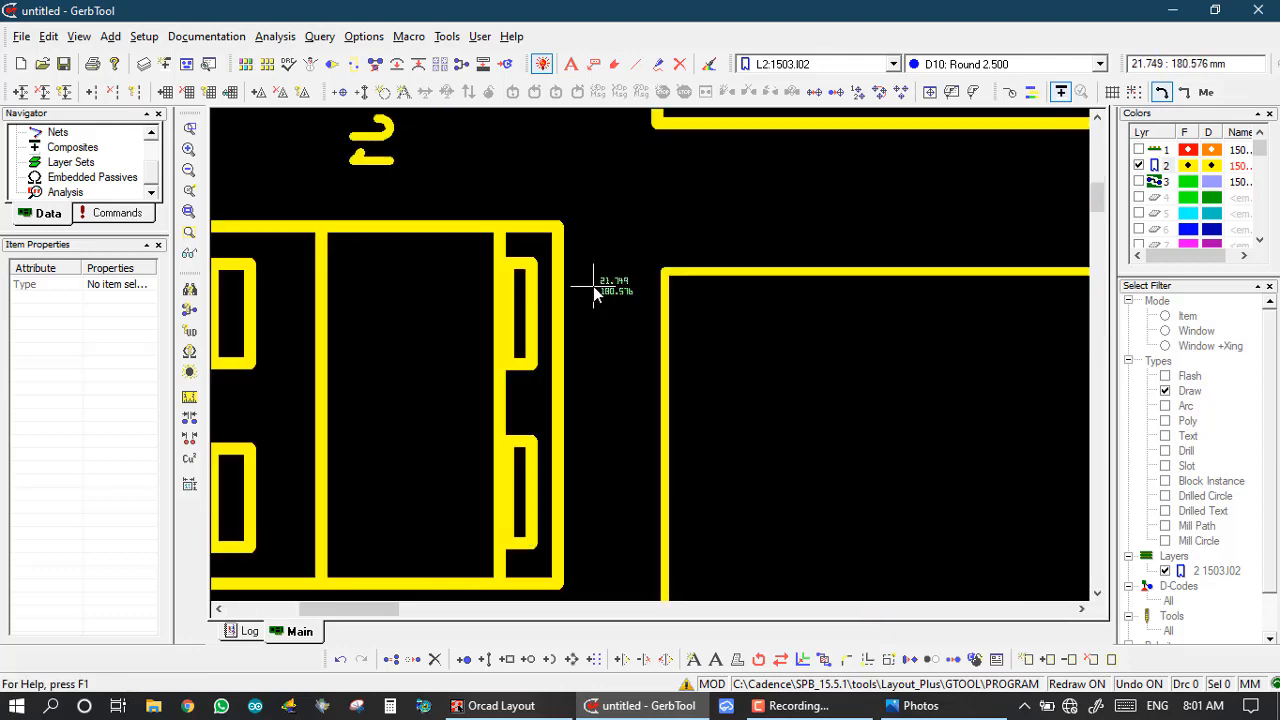
{"action": "left_click", "coordinate": [600, 234]}
{"action": "left_click", "coordinate": [748, 362]}
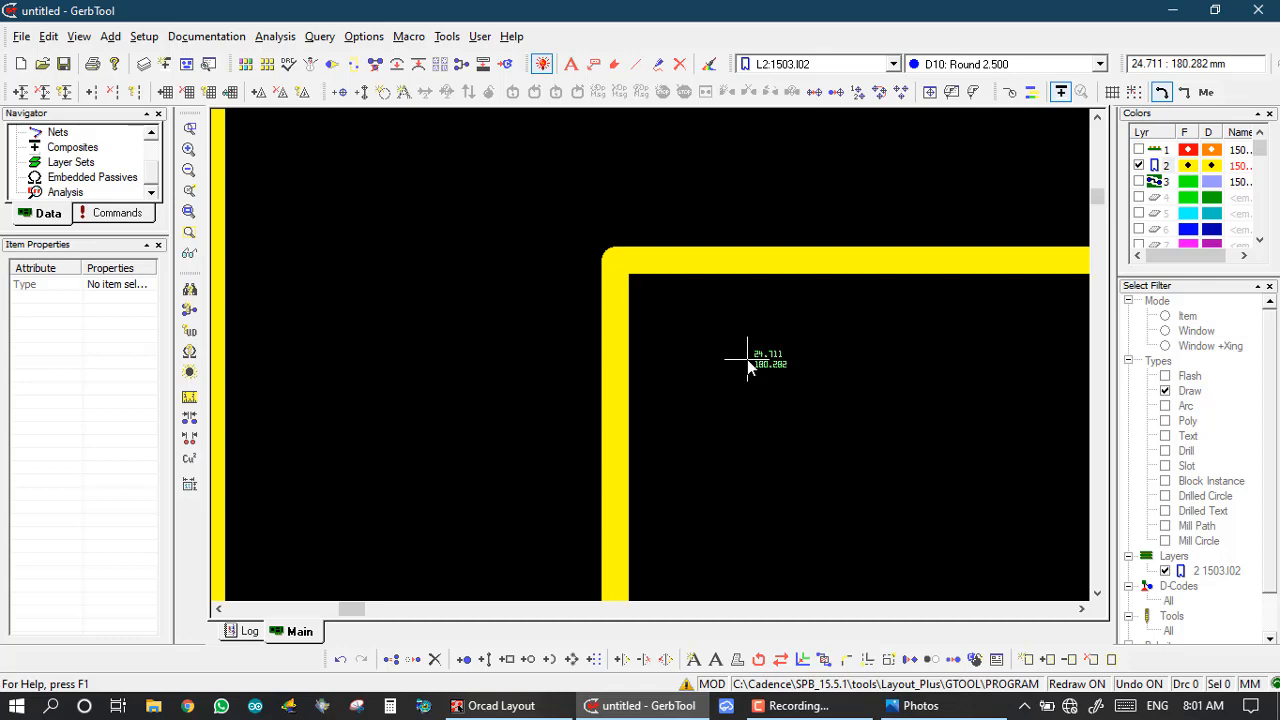
{"action": "key", "text": "Home"}
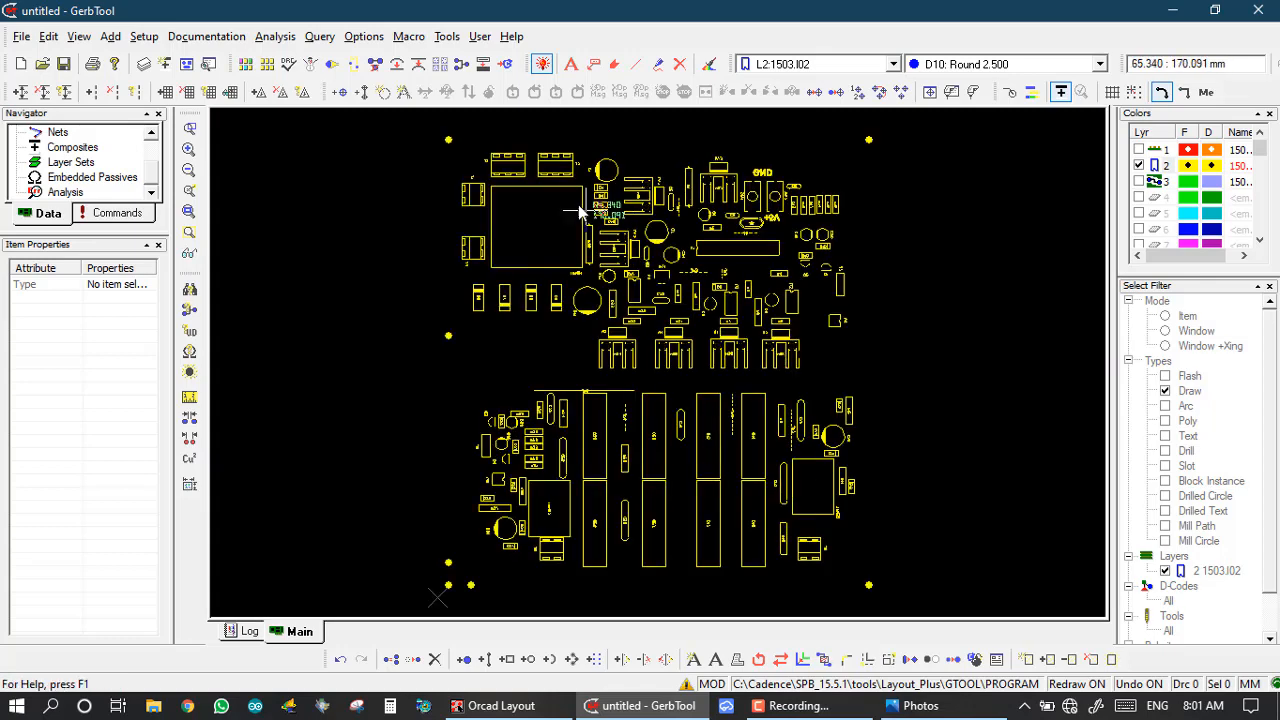
{"action": "left_click", "coordinate": [578, 210]}
{"action": "left_click", "coordinate": [700, 334]}
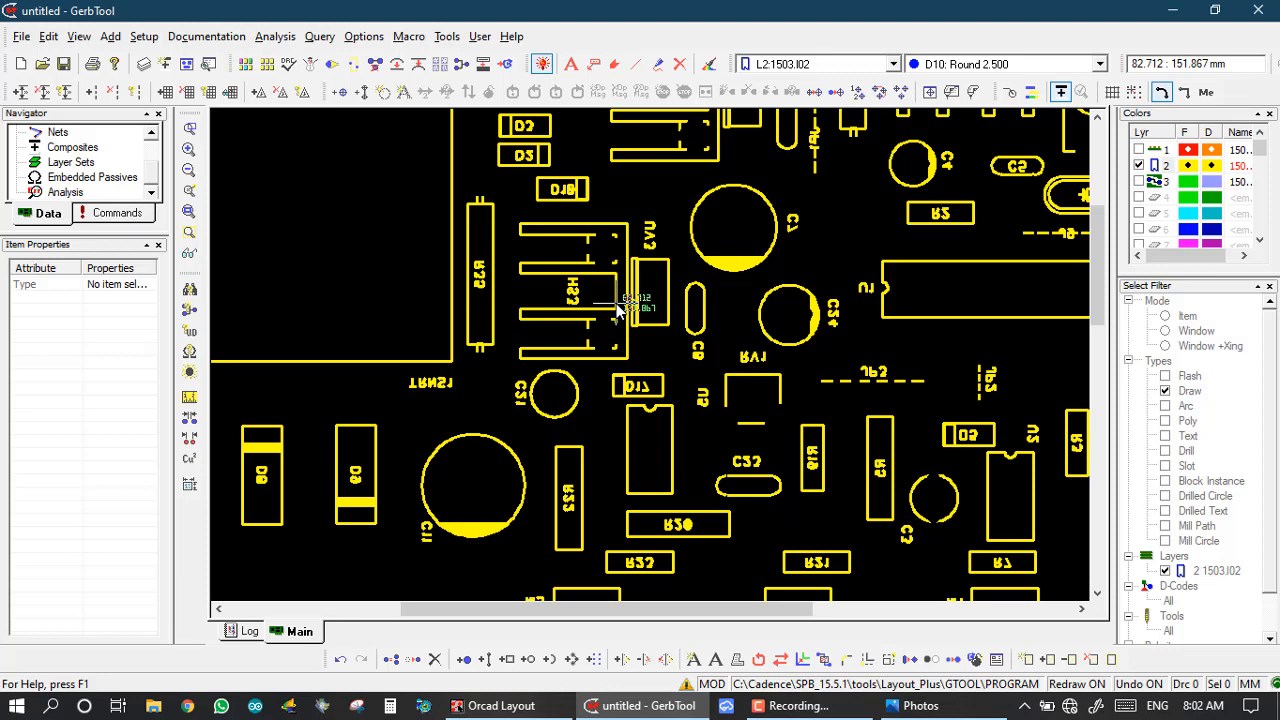
Review the aperture report for layer 2 (1503.l02) only, and close the report
{"action": "left_click", "coordinate": [207, 66]}
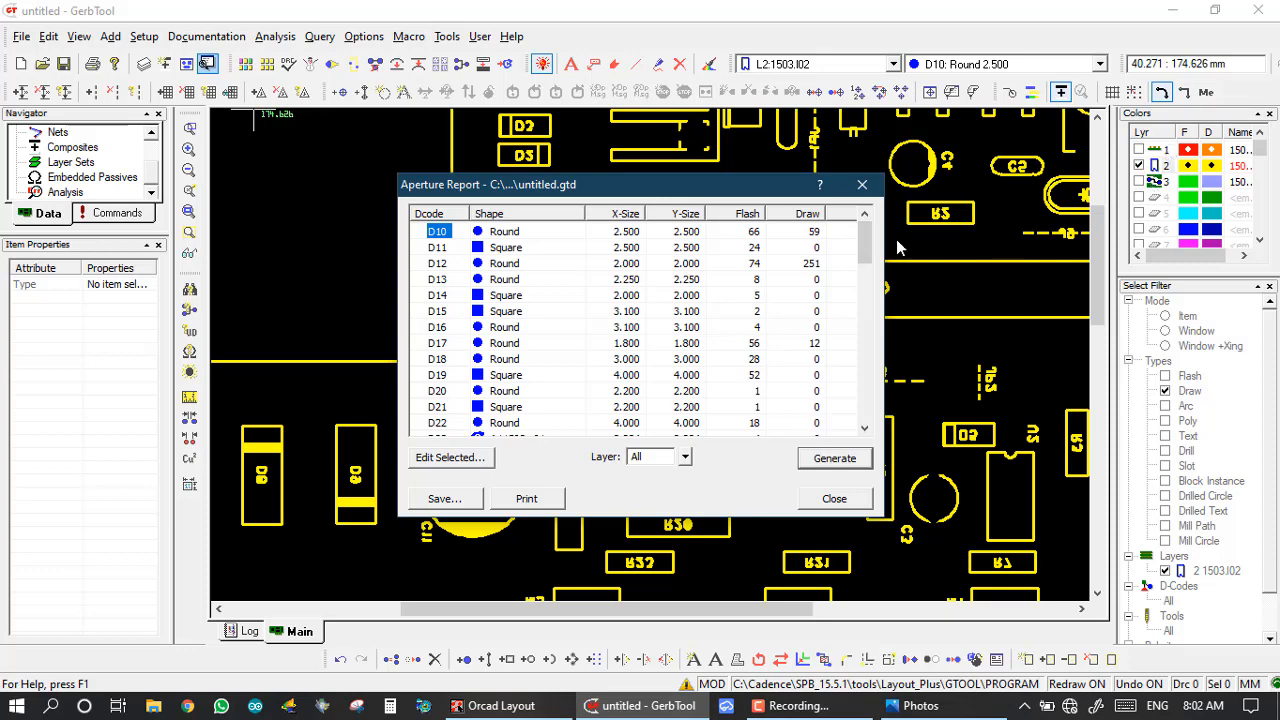
{"action": "left_click", "coordinate": [684, 458]}
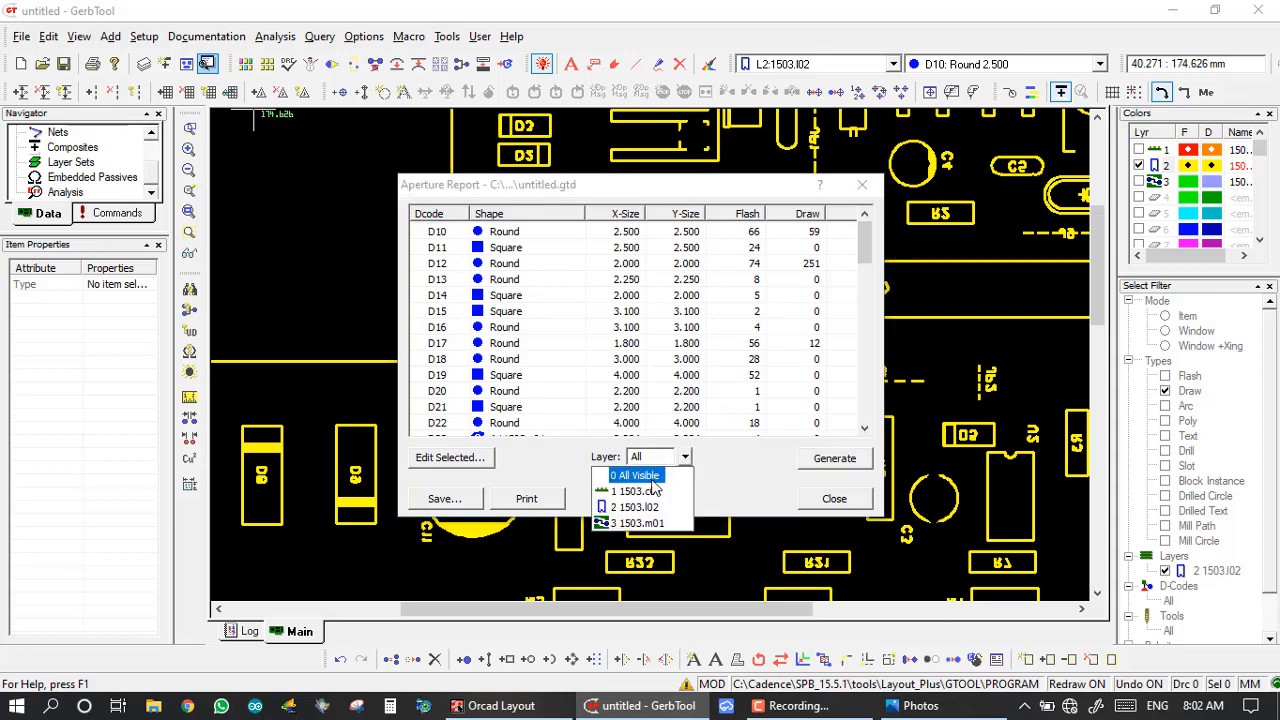
{"action": "left_click", "coordinate": [640, 508]}
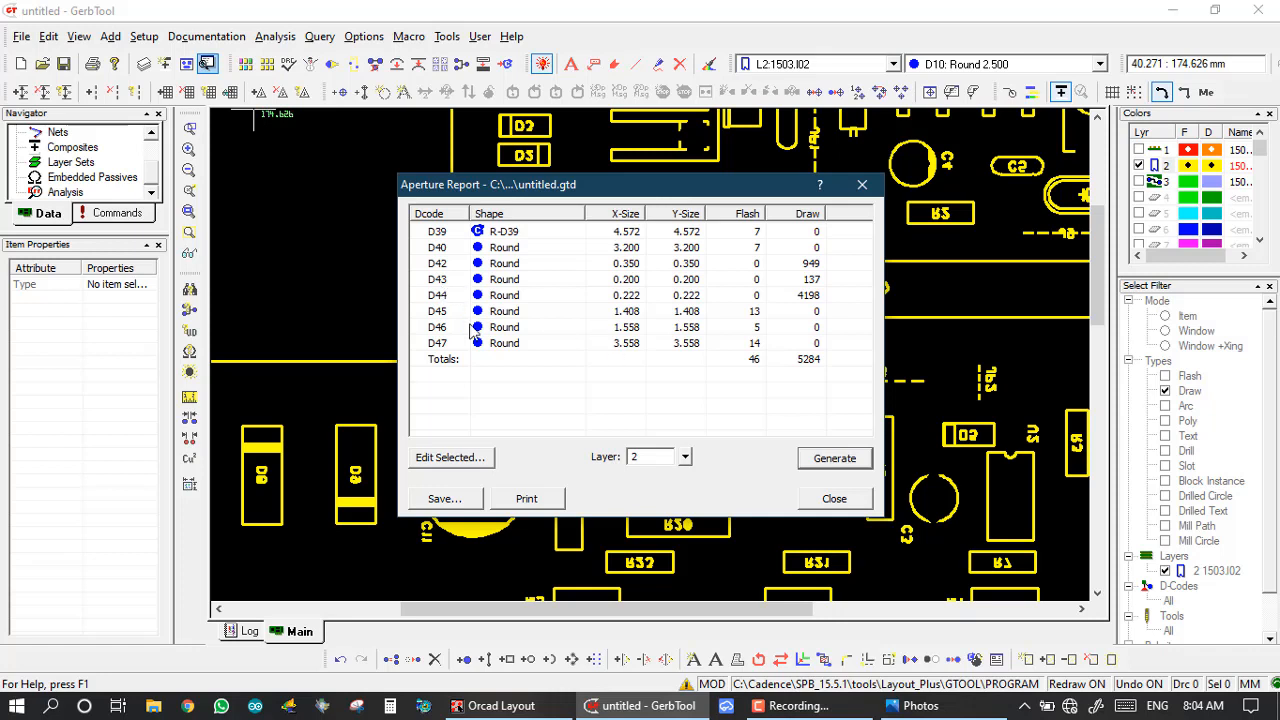
{"action": "left_click", "coordinate": [834, 498]}
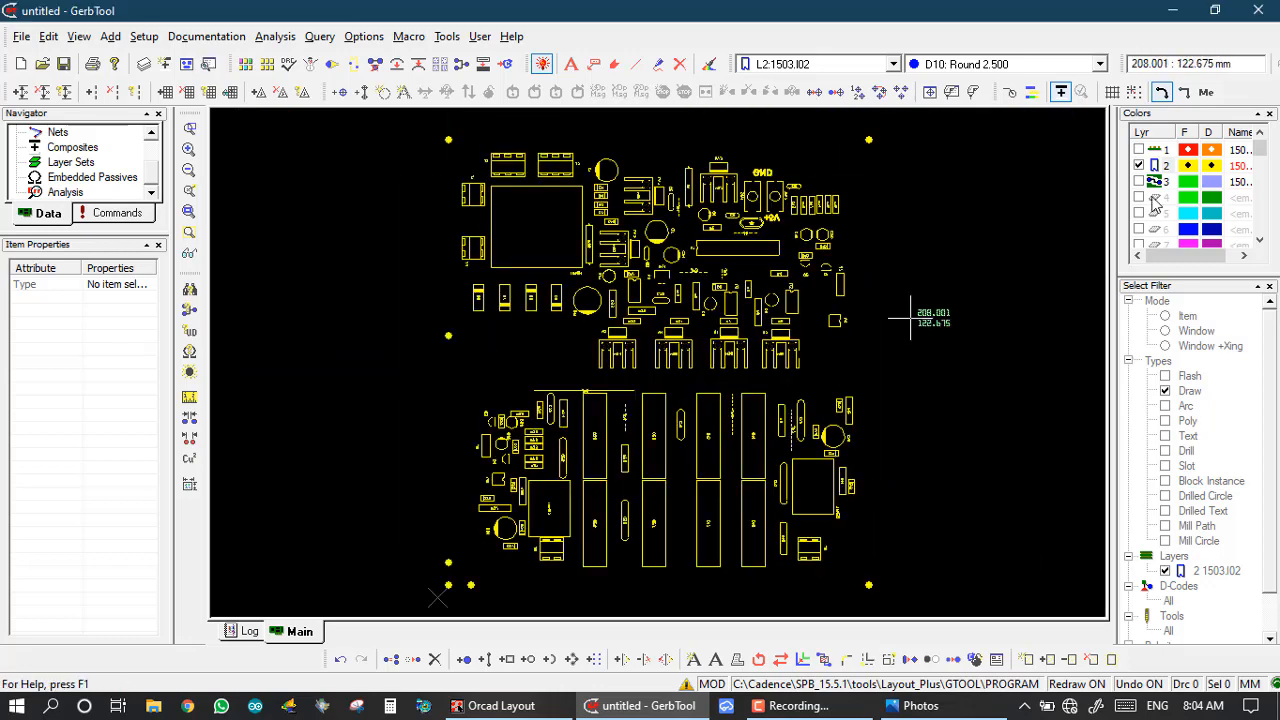
{"action": "left_click", "coordinate": [1211, 182]}
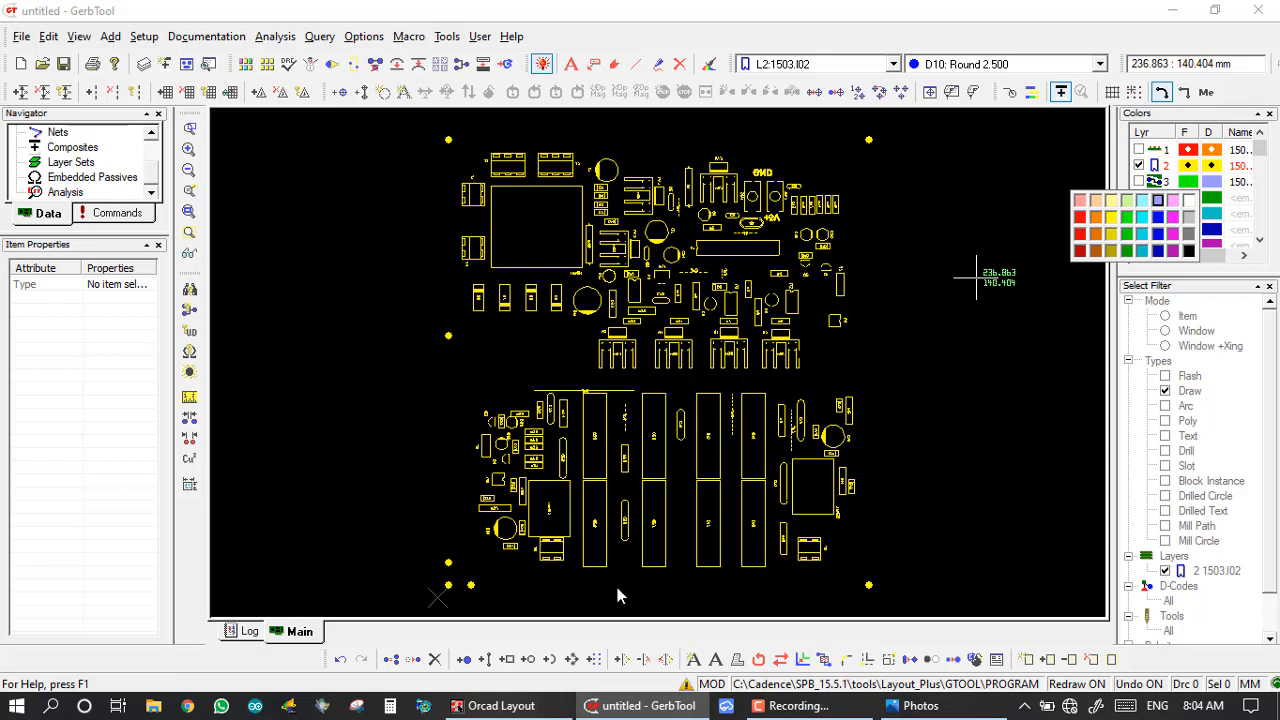
{"action": "left_click", "coordinate": [613, 460]}
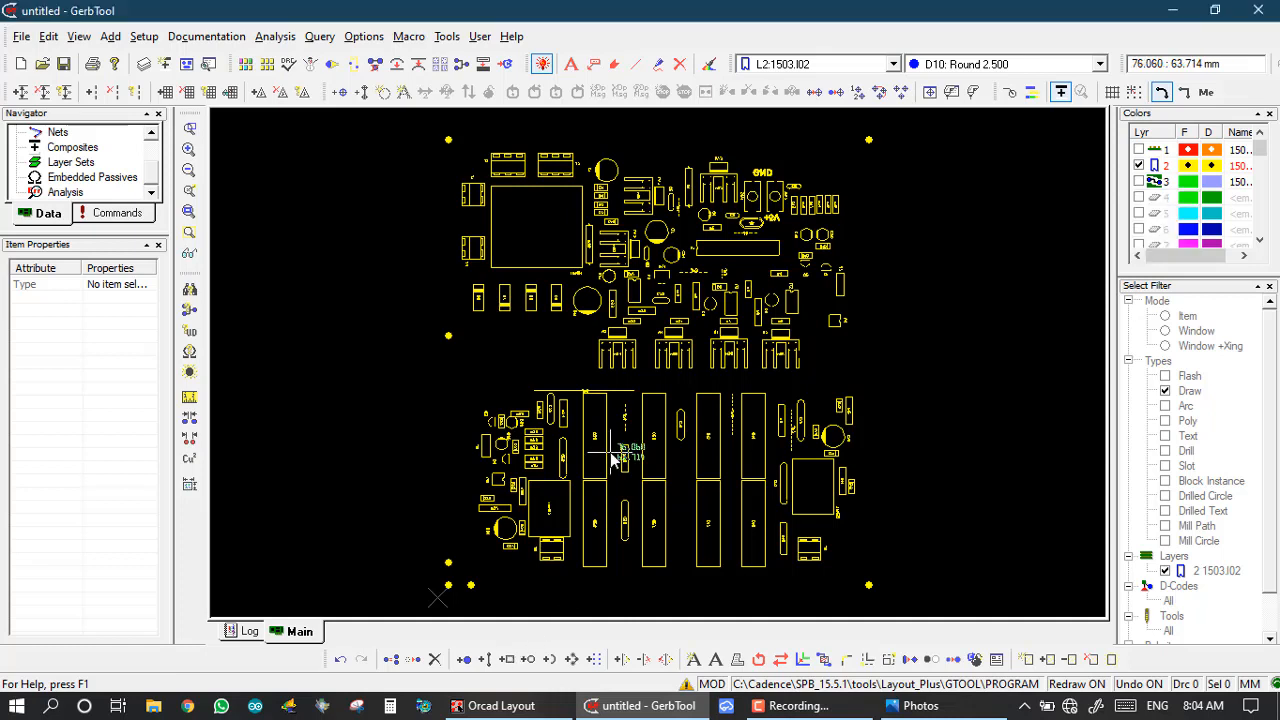
Restrict the selection filter to D-codes 43 (Round 0.200) and 44 (Round 0.222) only
{"action": "double_click", "coordinate": [1185, 588]}
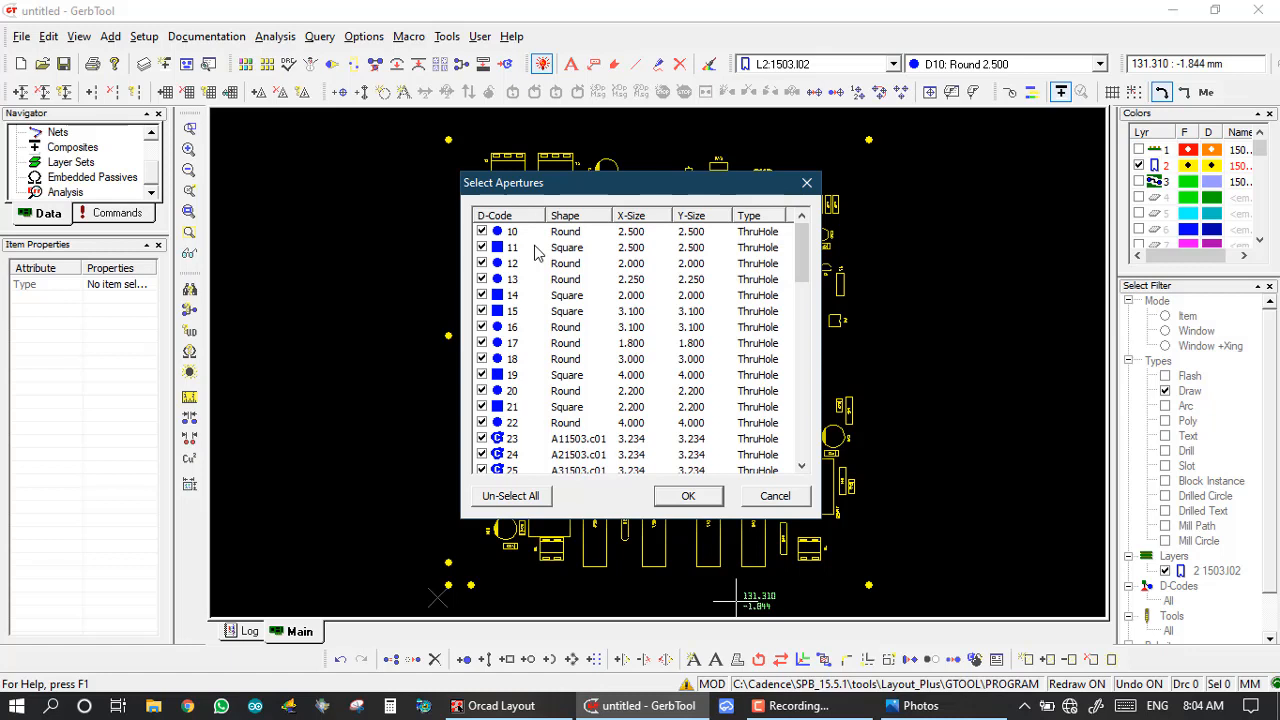
{"action": "left_click", "coordinate": [521, 497]}
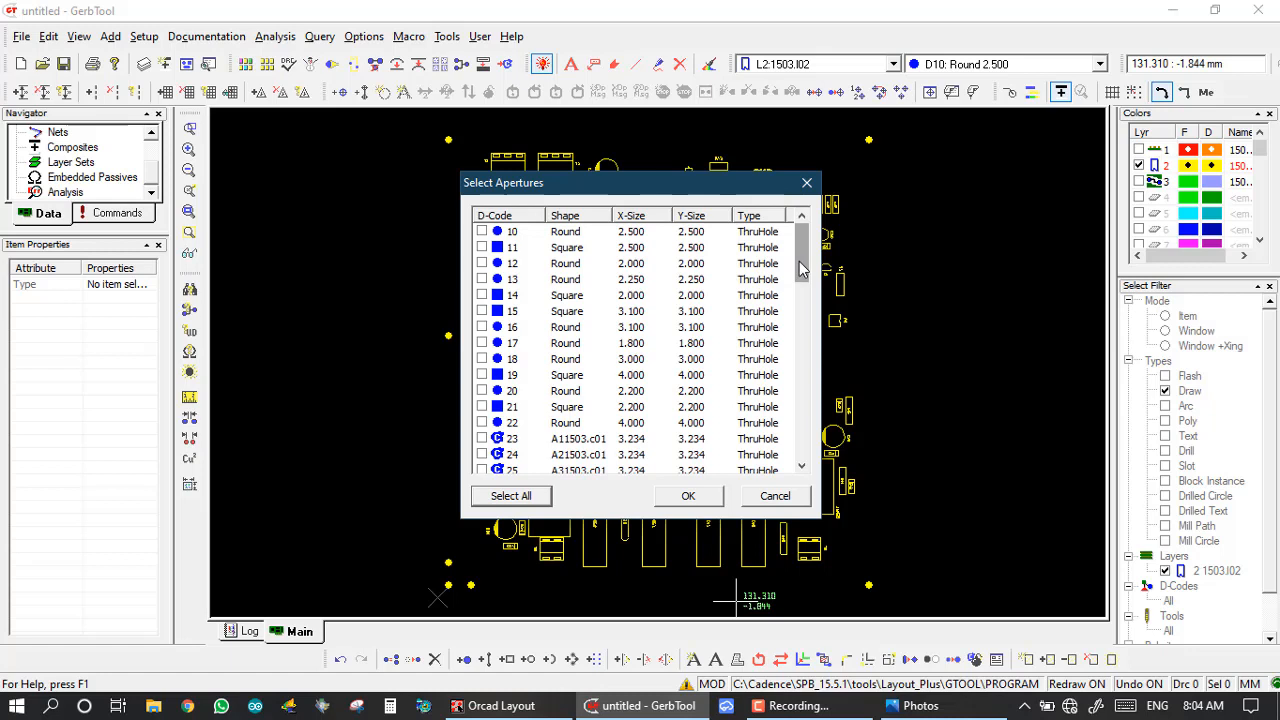
{"action": "left_click_drag", "start_coordinate": [800, 268], "coordinate": [800, 362]}
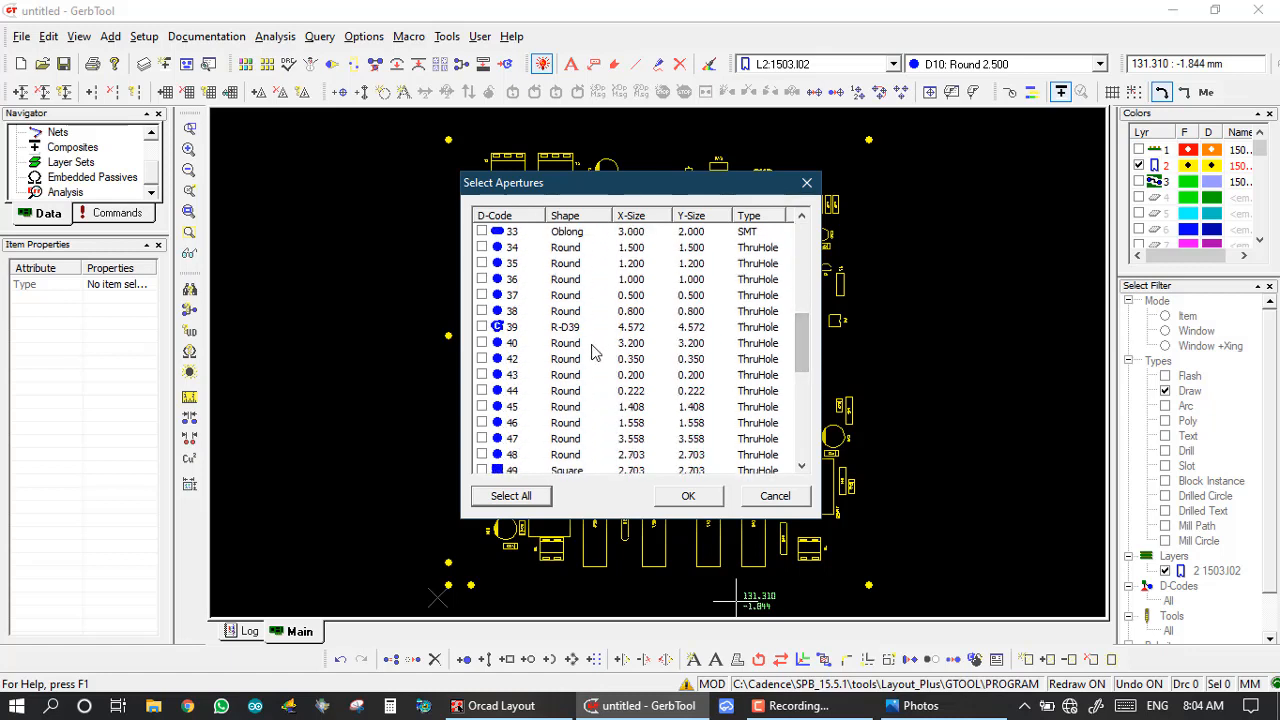
{"action": "left_click", "coordinate": [482, 376]}
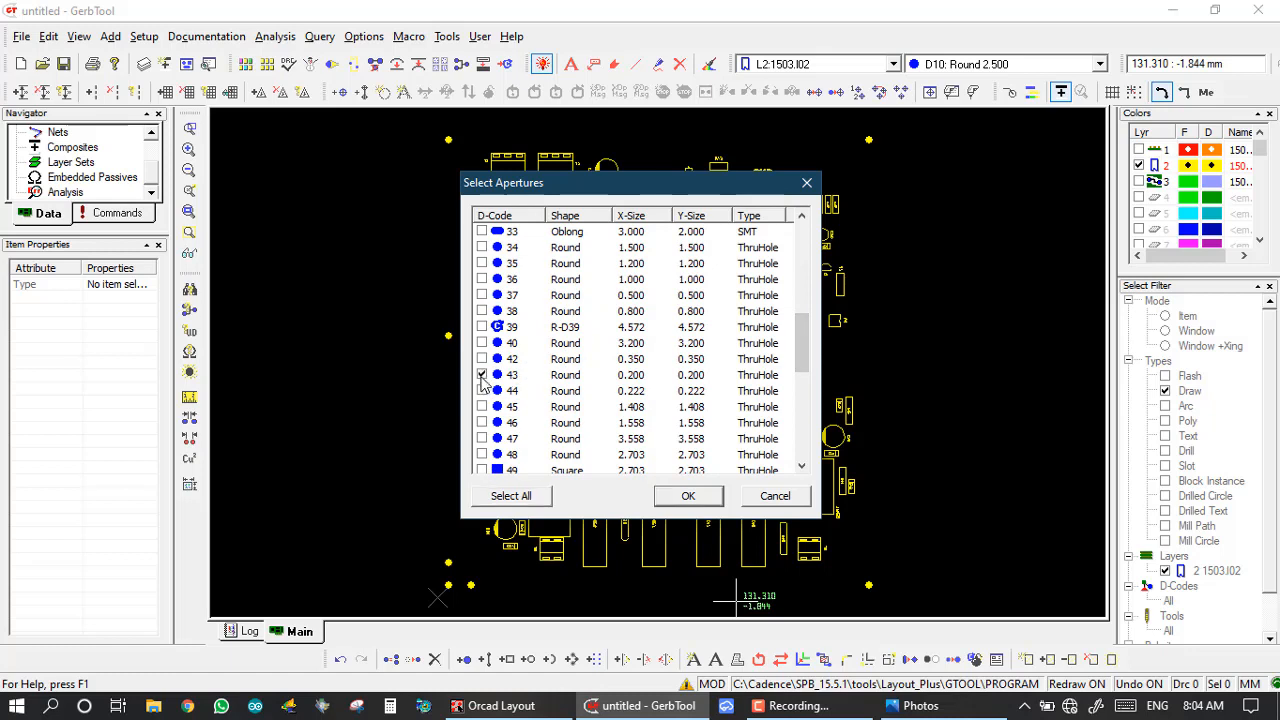
{"action": "left_click", "coordinate": [482, 391]}
{"action": "left_click", "coordinate": [676, 495]}
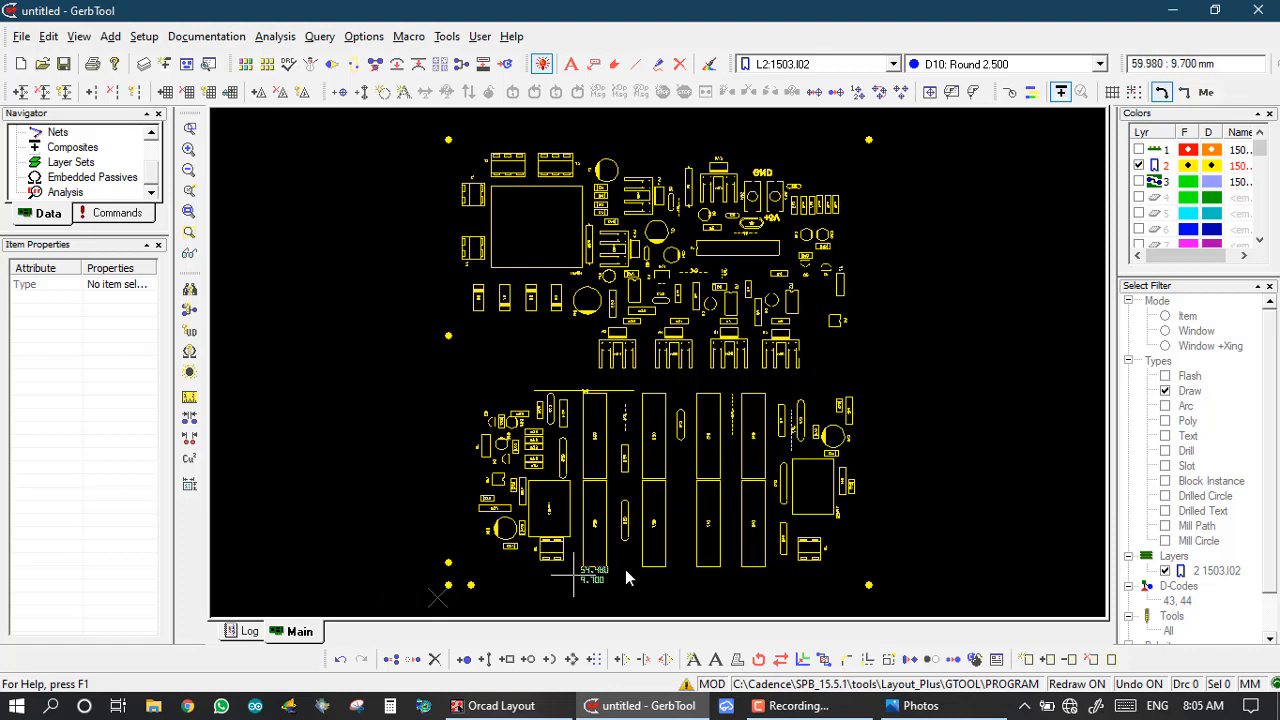
Transcode the filtered silkscreen draws inside a window around the whole board to D70 (Round 0.254)
{"action": "left_click", "coordinate": [910, 660]}
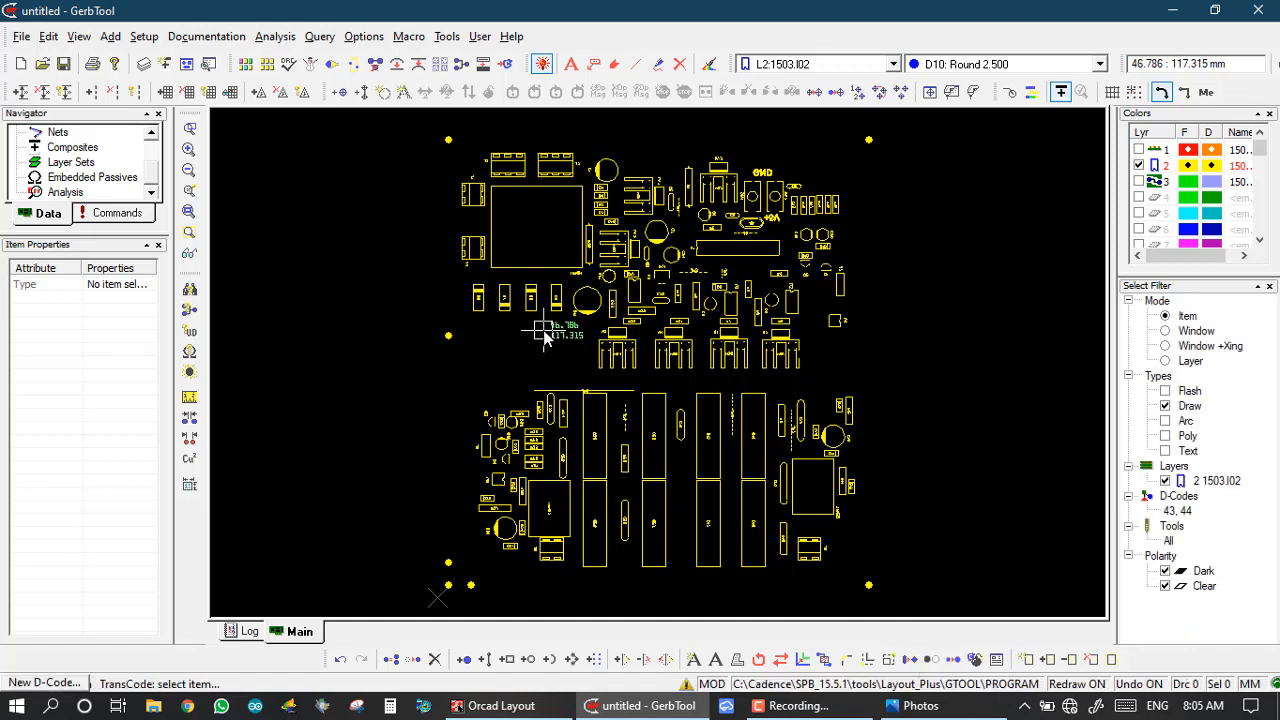
{"action": "left_click", "coordinate": [1166, 332]}
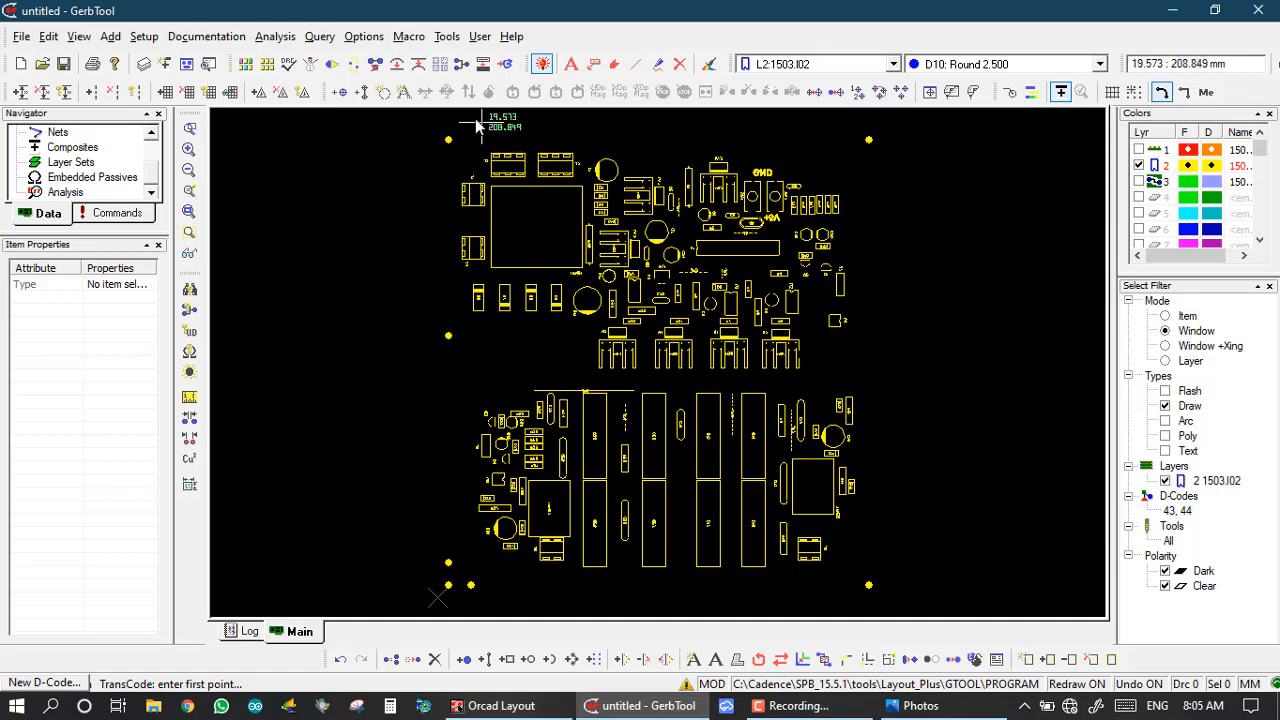
{"action": "left_click", "coordinate": [413, 130]}
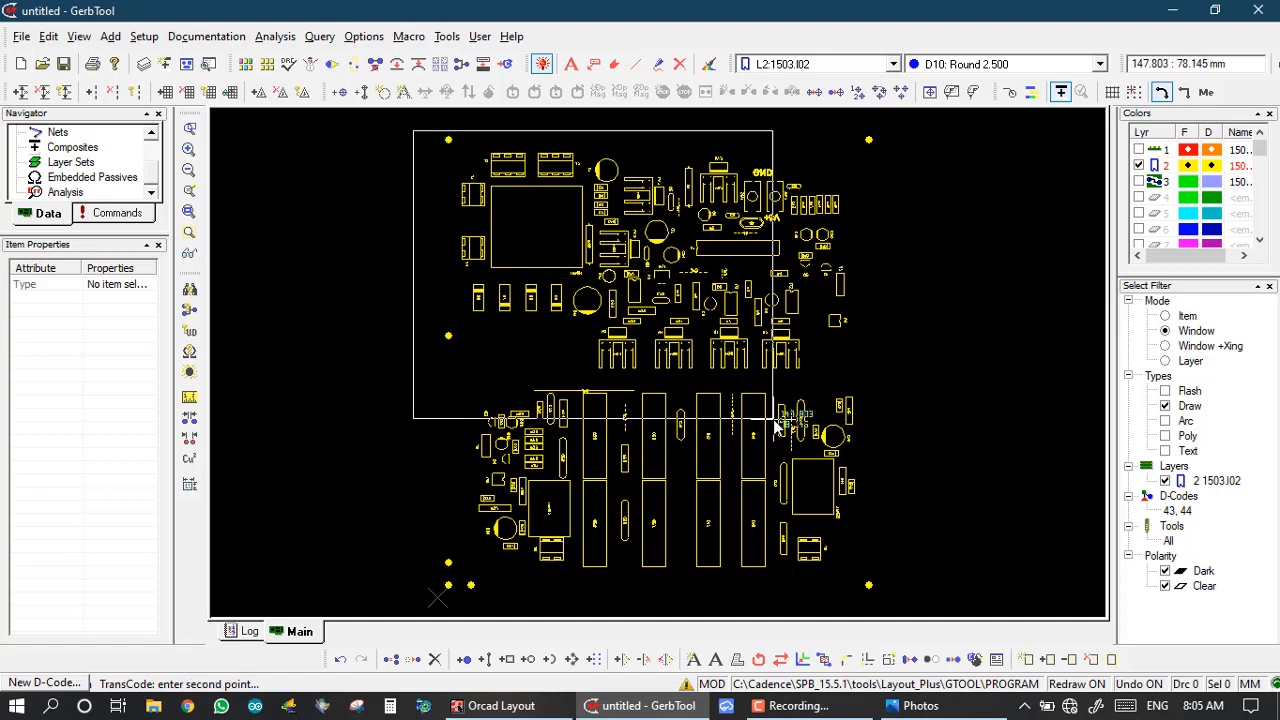
{"action": "left_click", "coordinate": [905, 604]}
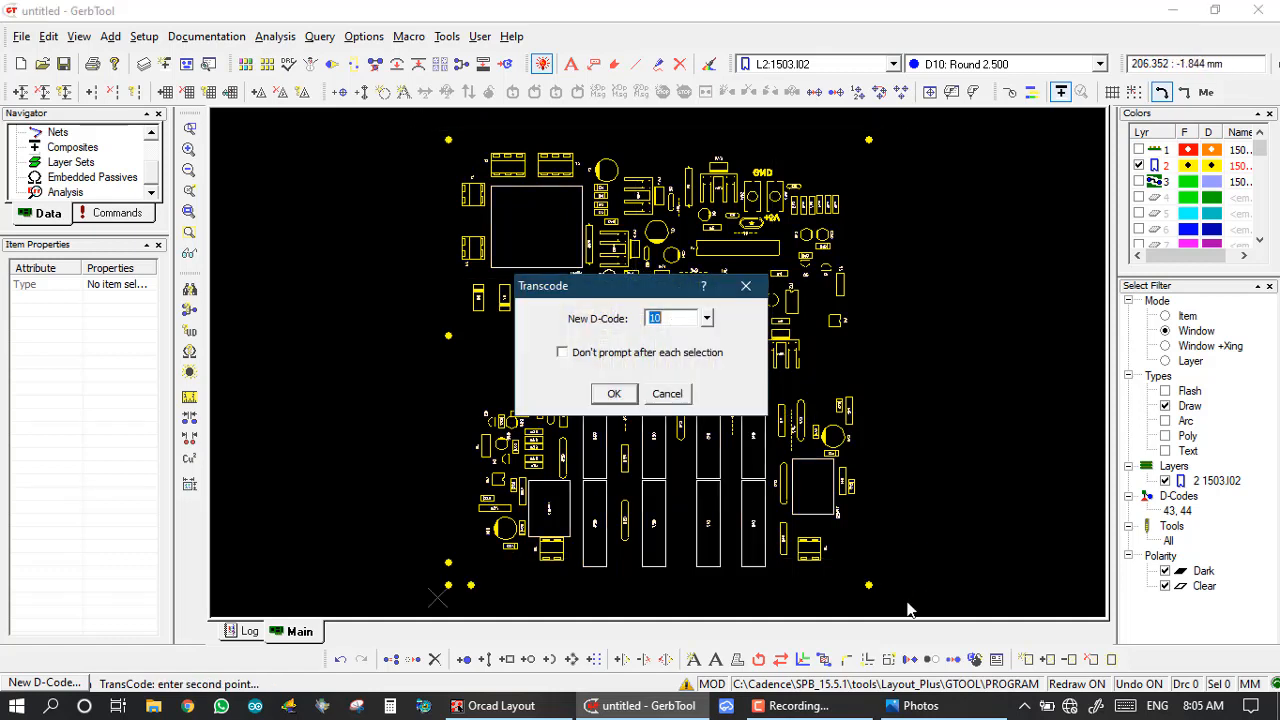
{"action": "left_click_drag", "start_coordinate": [647, 293], "coordinate": [362, 344]}
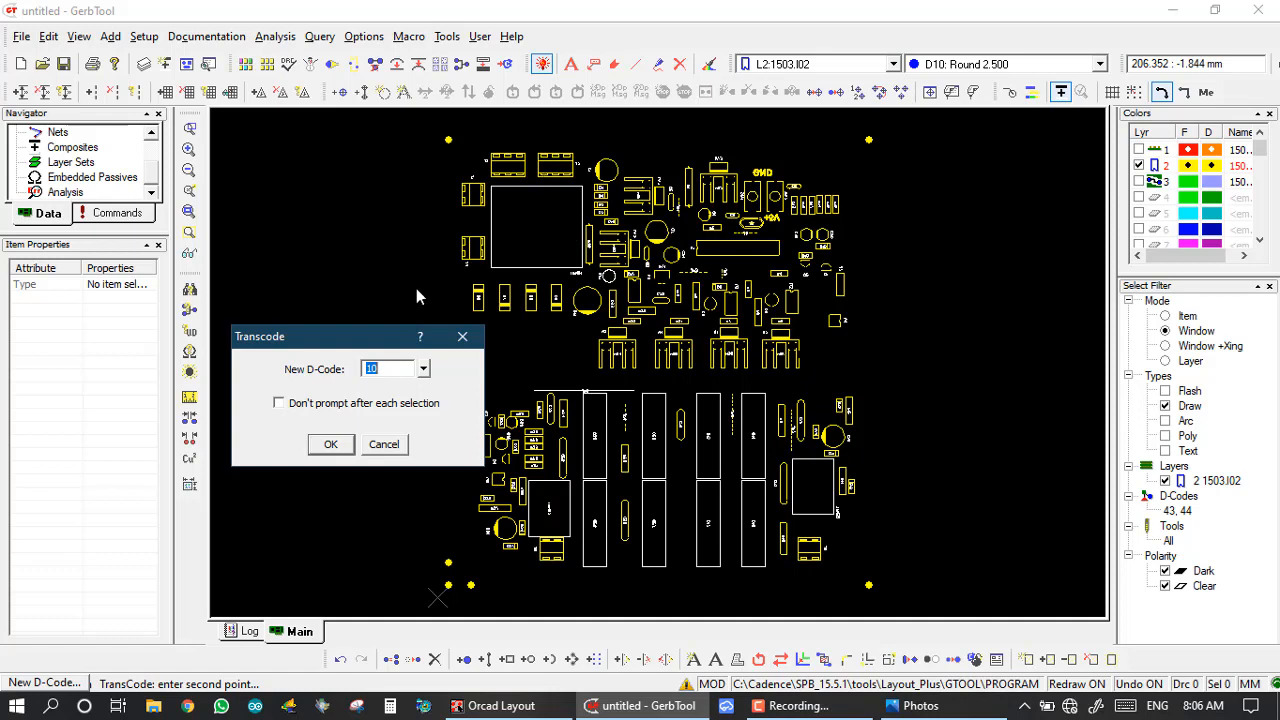
{"action": "left_click", "coordinate": [424, 369]}
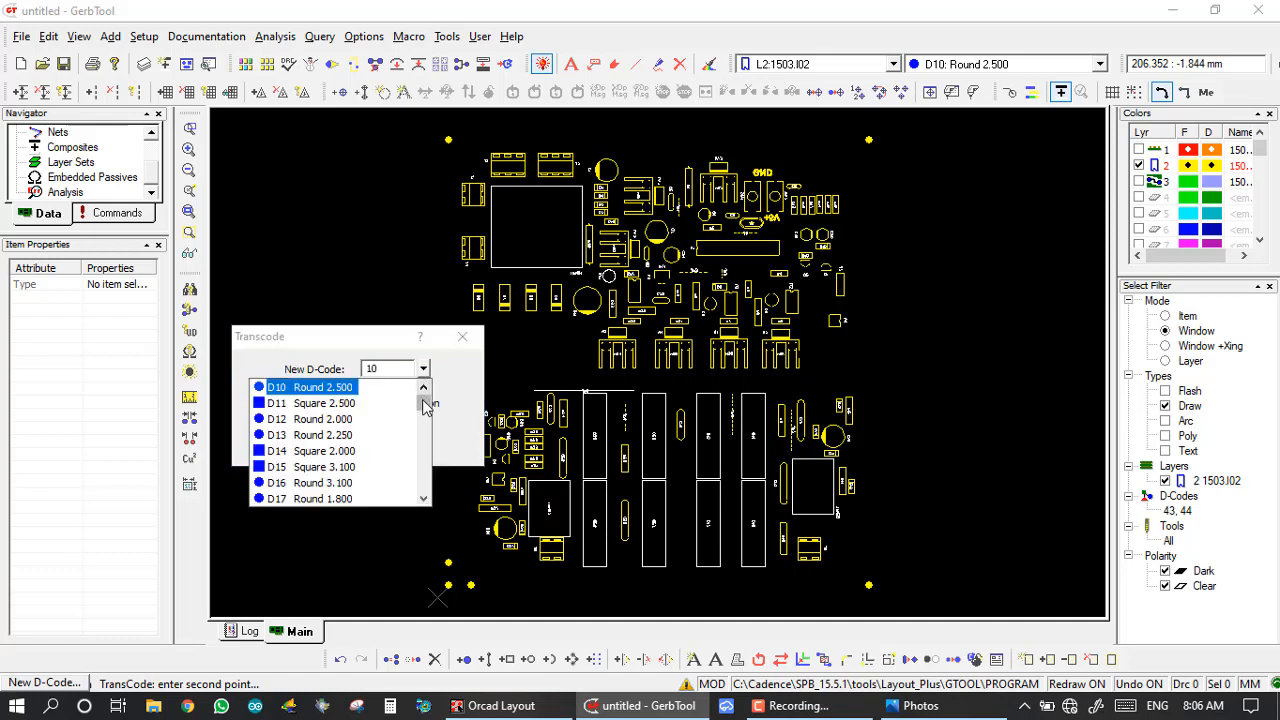
{"action": "left_click_drag", "start_coordinate": [423, 419], "coordinate": [352, 507]}
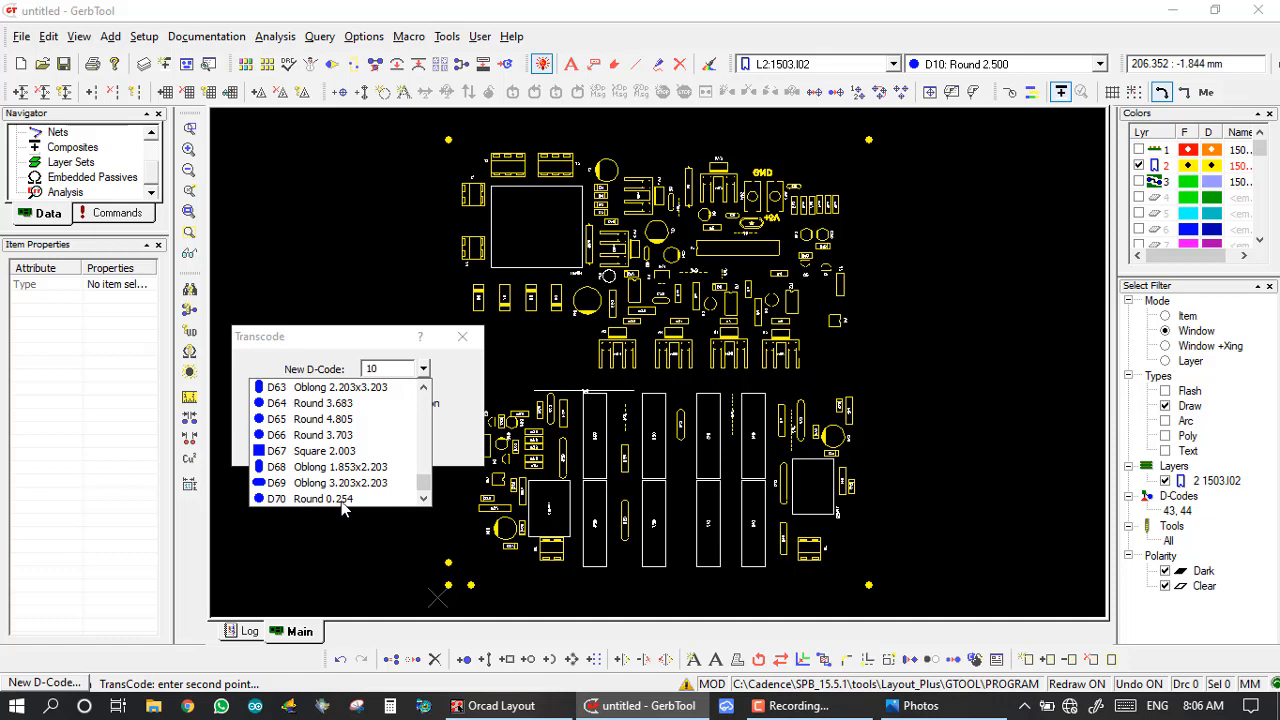
{"action": "left_click", "coordinate": [341, 499]}
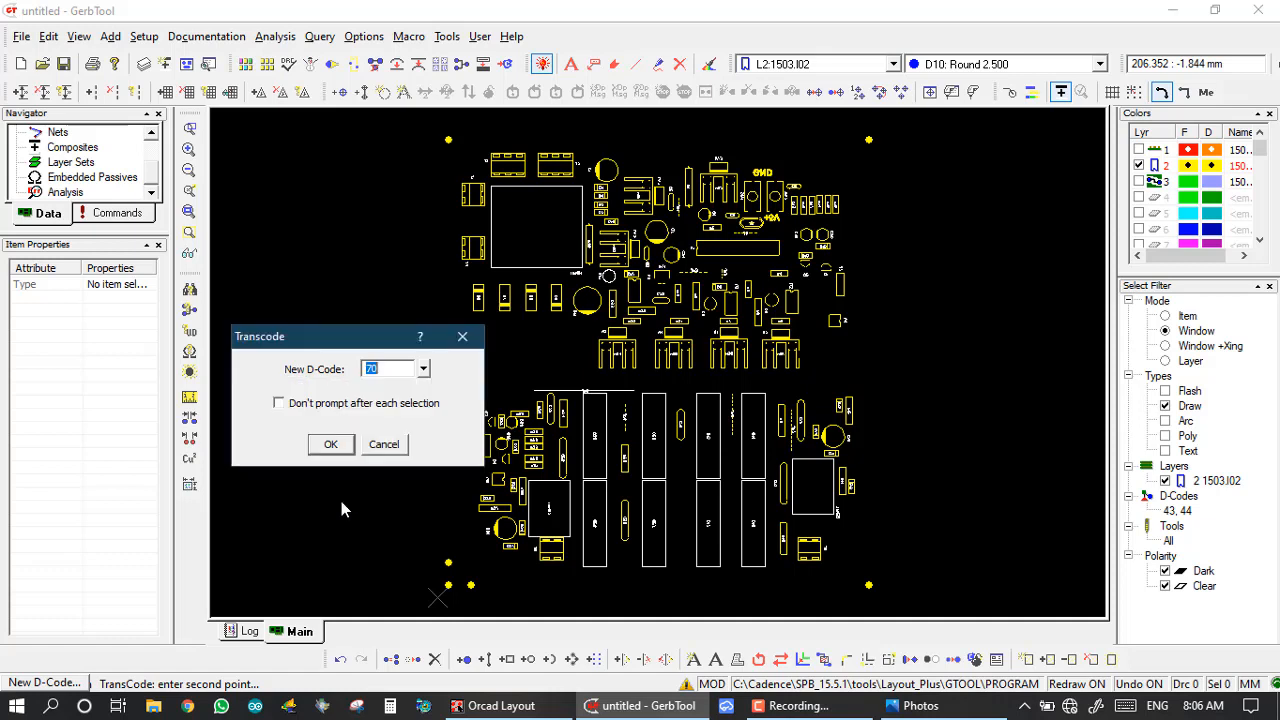
{"action": "left_click", "coordinate": [332, 445]}
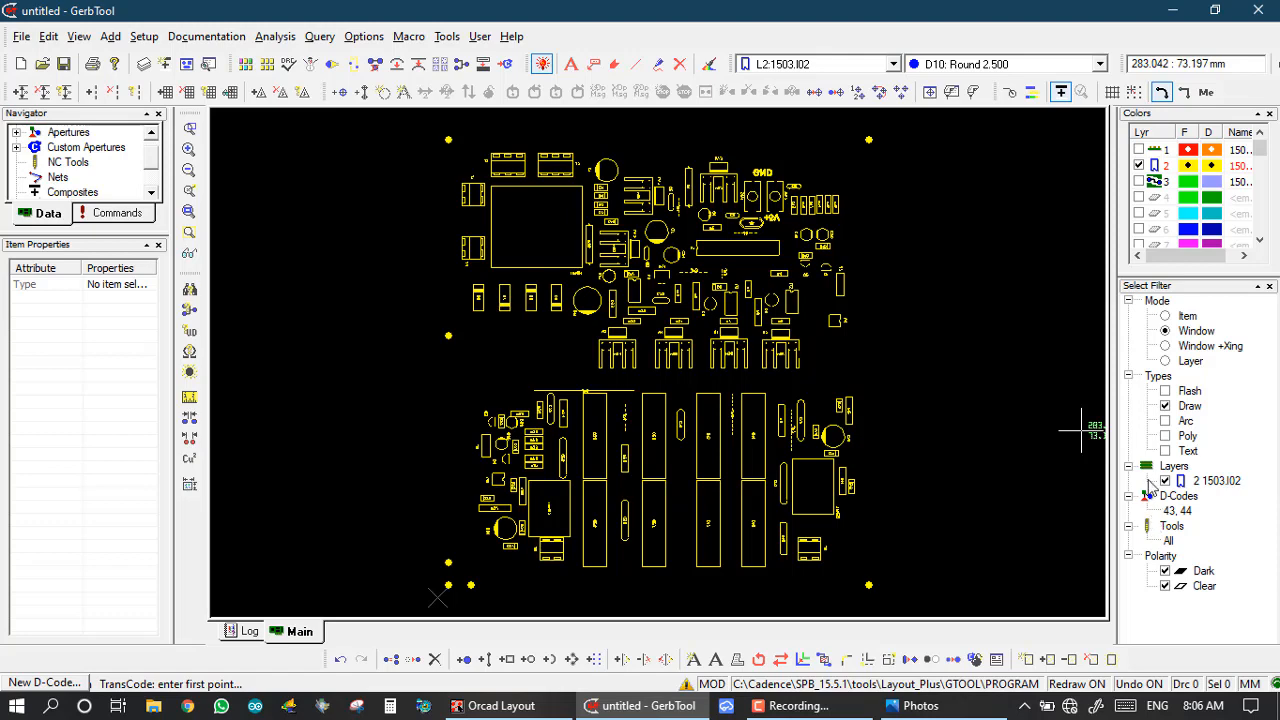
Check the aperture report for layer 2 (1503.l02) after the transcode, and close the report
{"action": "left_click", "coordinate": [207, 64]}
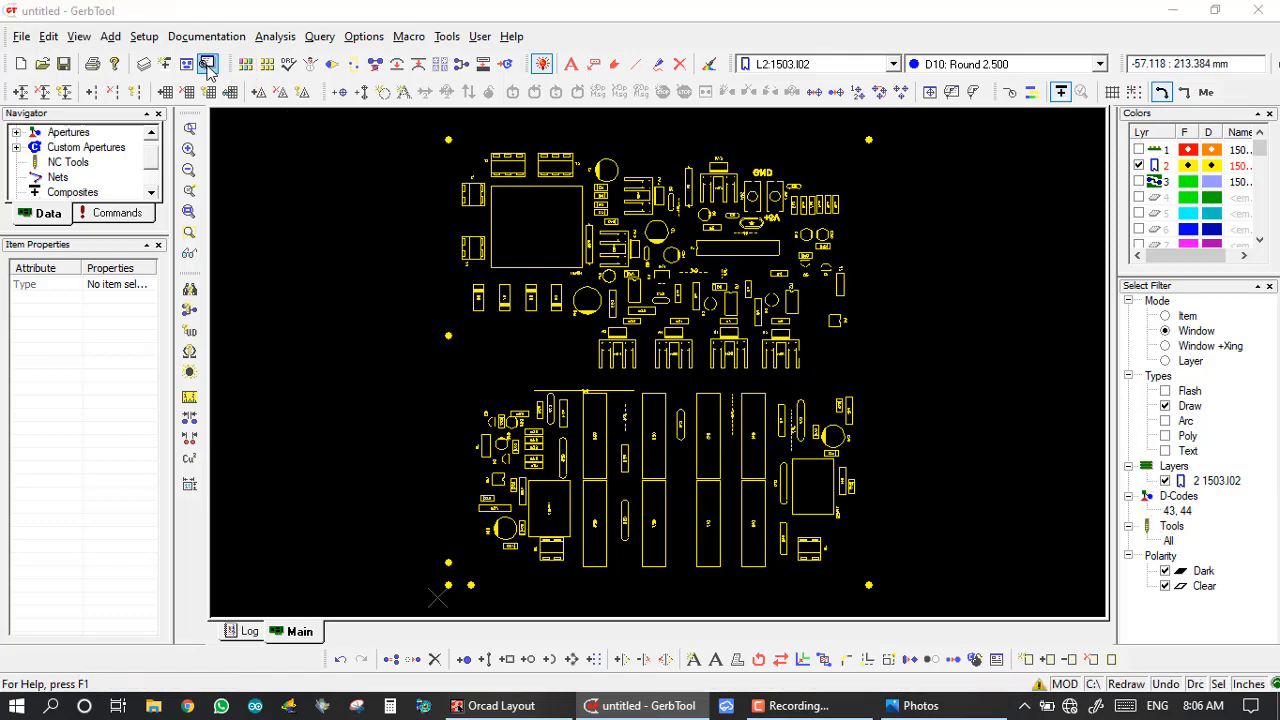
{"action": "left_click", "coordinate": [684, 459]}
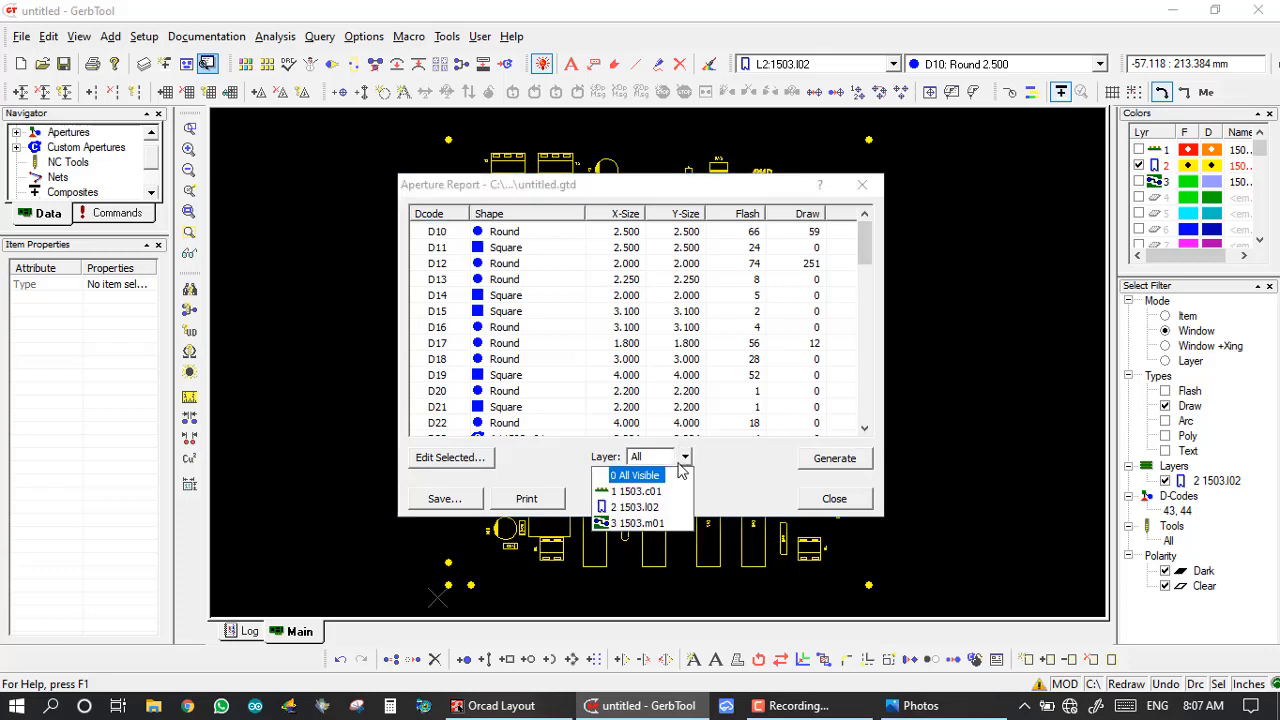
{"action": "left_click", "coordinate": [640, 509]}
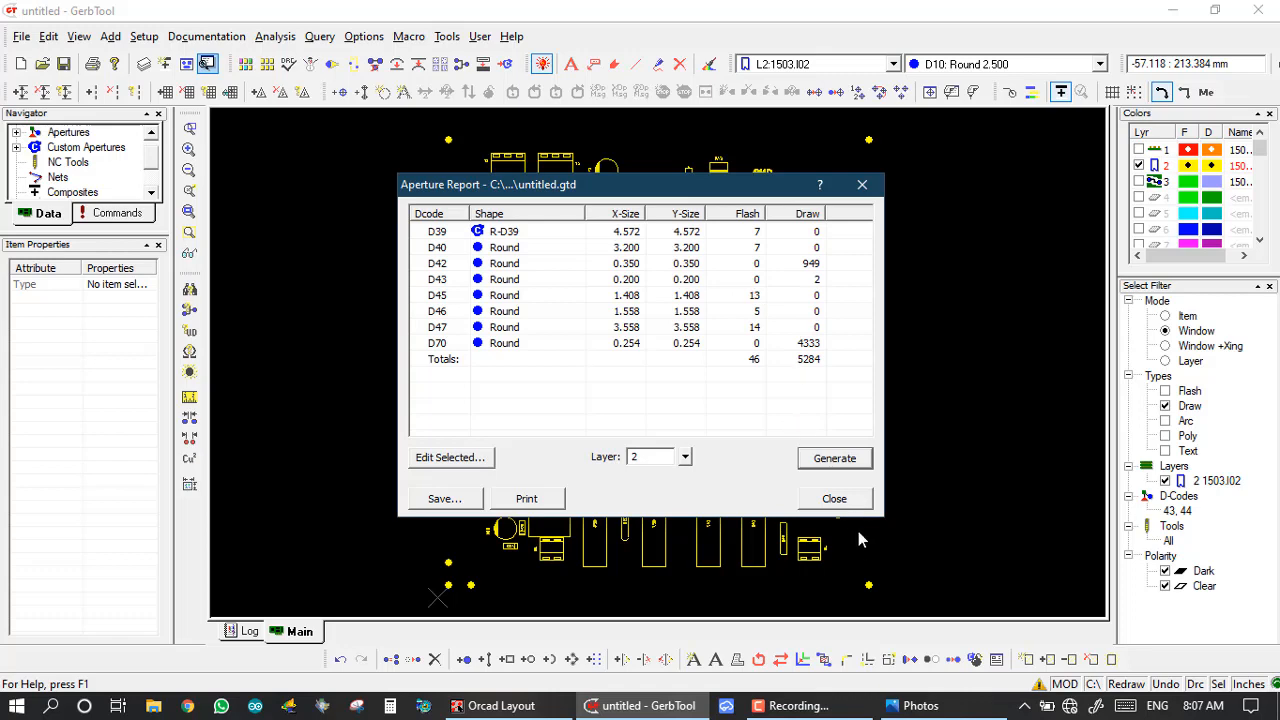
{"action": "left_click", "coordinate": [834, 498]}
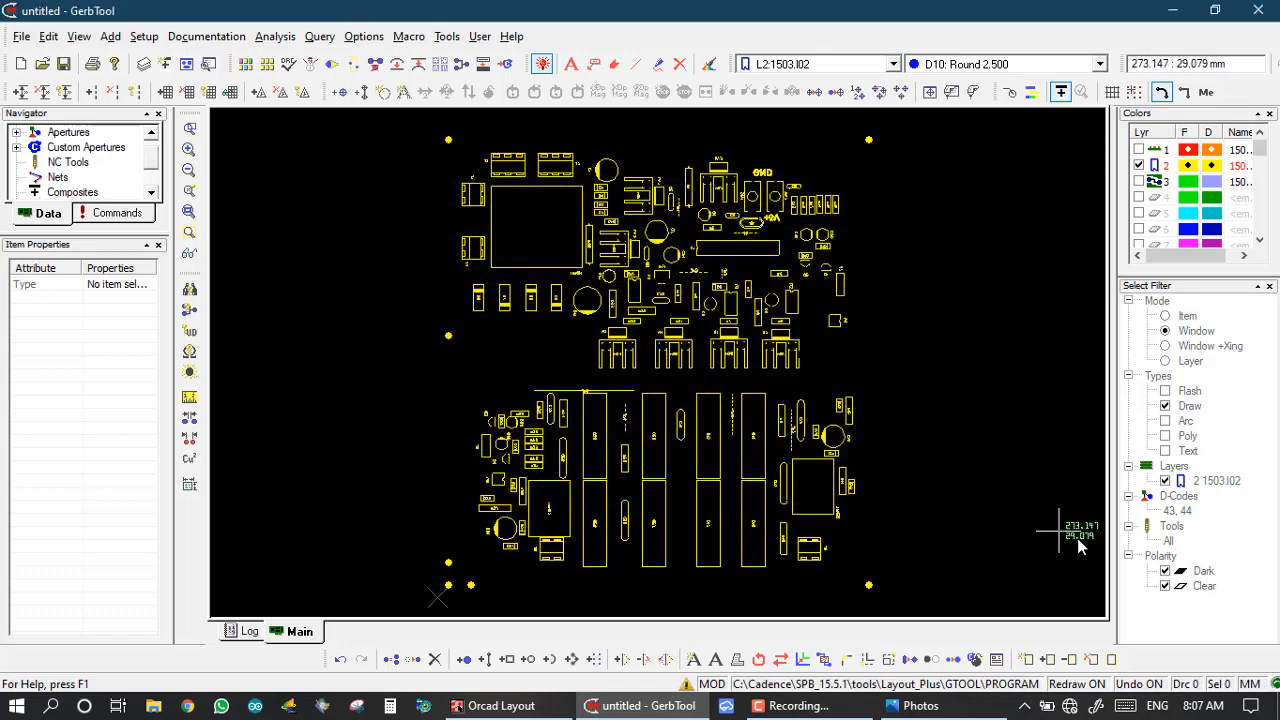
Reset the selection filter to include all D-codes
{"action": "double_click", "coordinate": [1179, 502]}
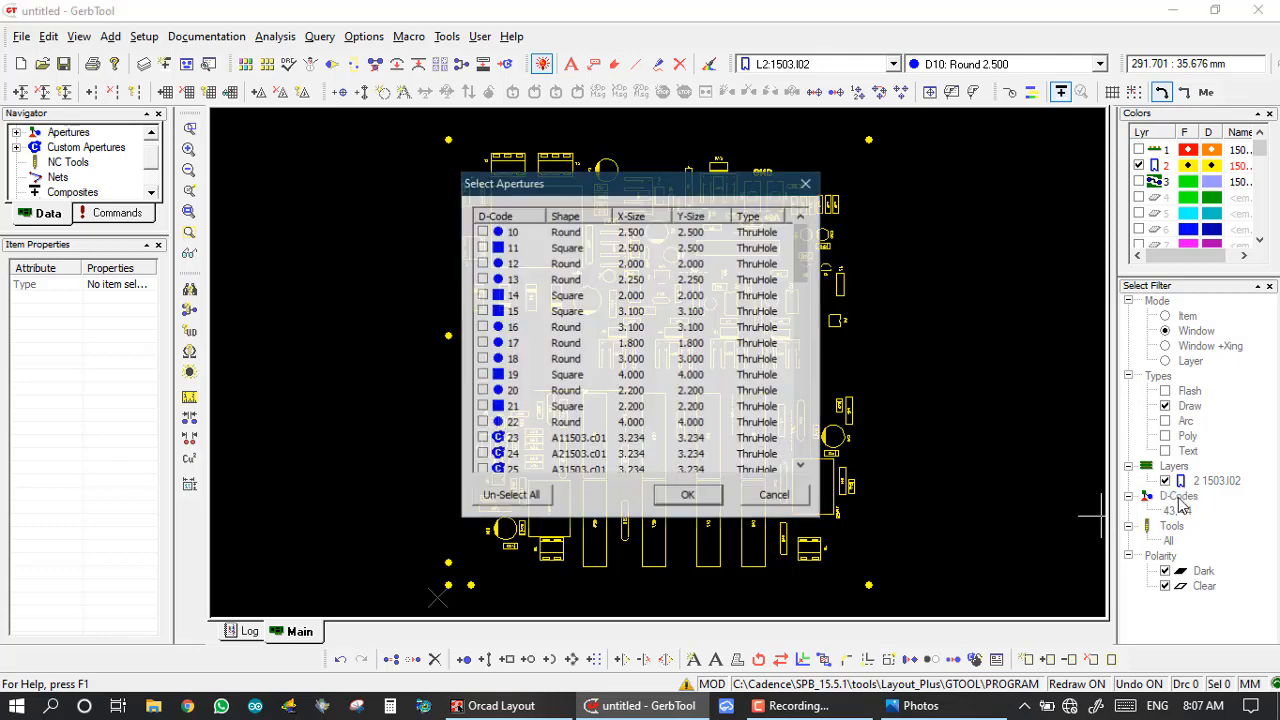
{"action": "left_click", "coordinate": [513, 496]}
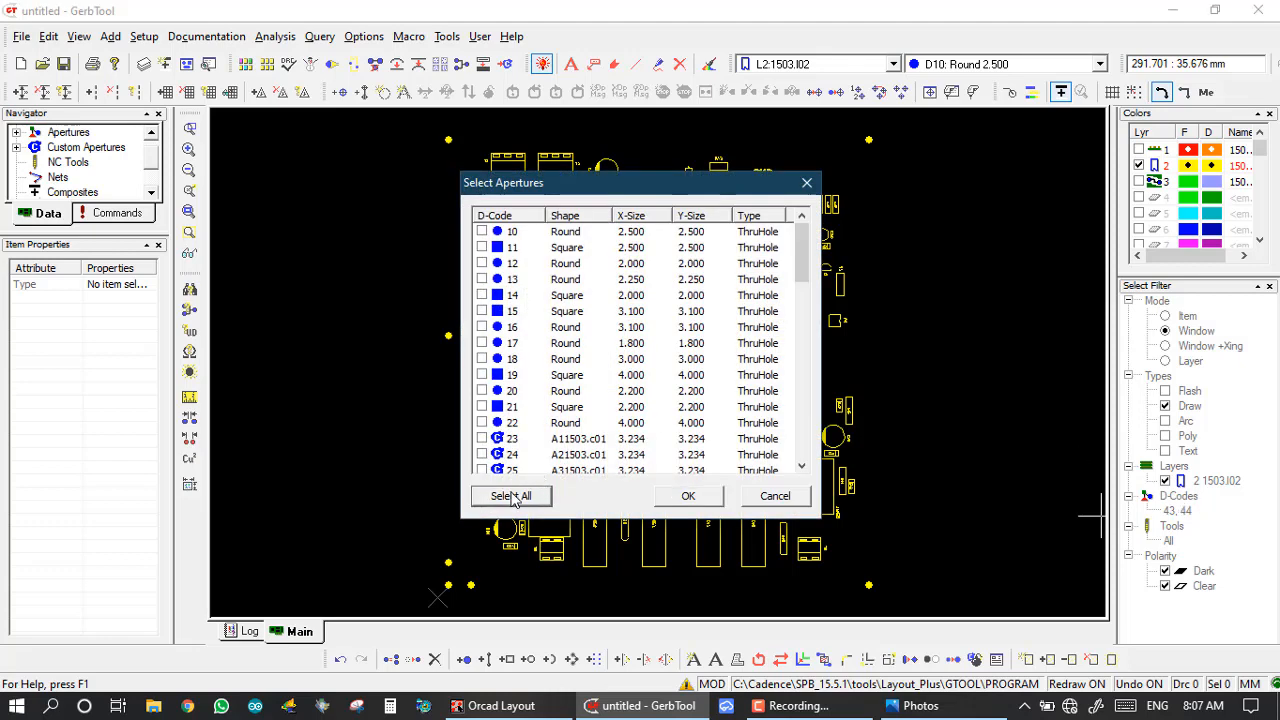
{"action": "left_click", "coordinate": [513, 496]}
{"action": "left_click", "coordinate": [689, 497]}
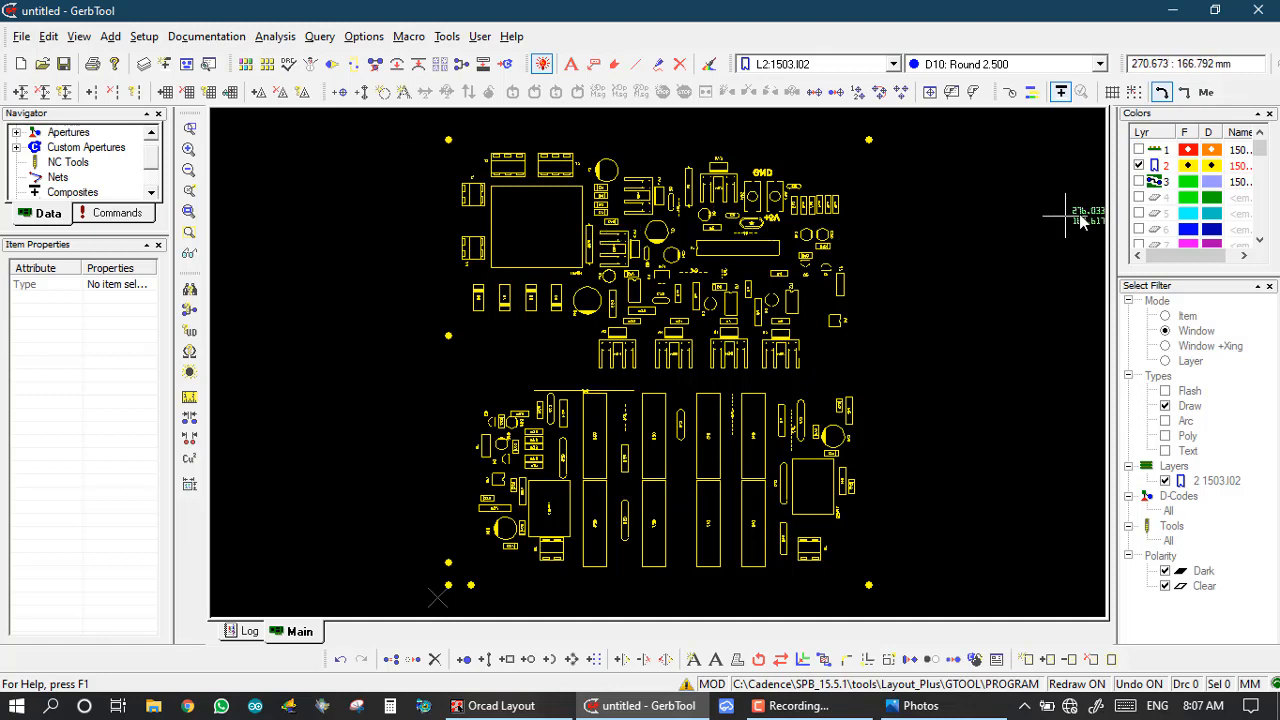
Show layer 3 (1503.m01) together with layer 2 and inspect the components around R28 to R33 up close
{"action": "left_click", "coordinate": [1139, 182]}
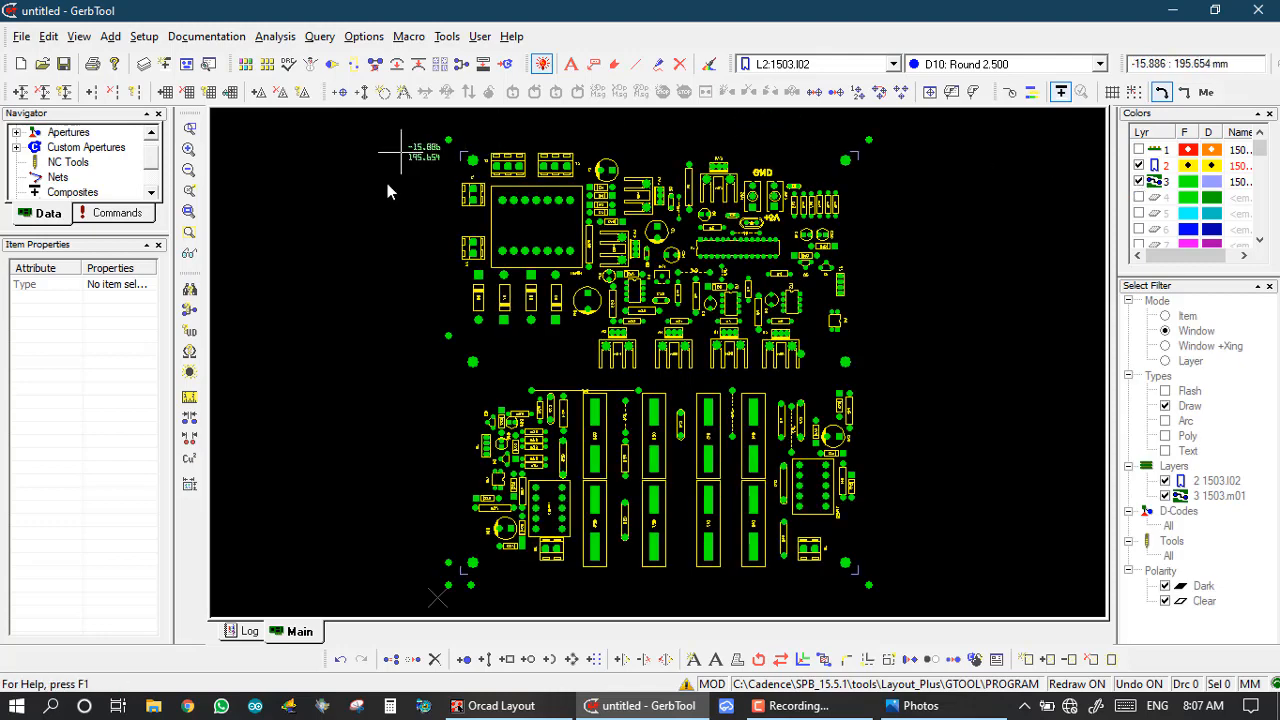
{"action": "left_click", "coordinate": [565, 530]}
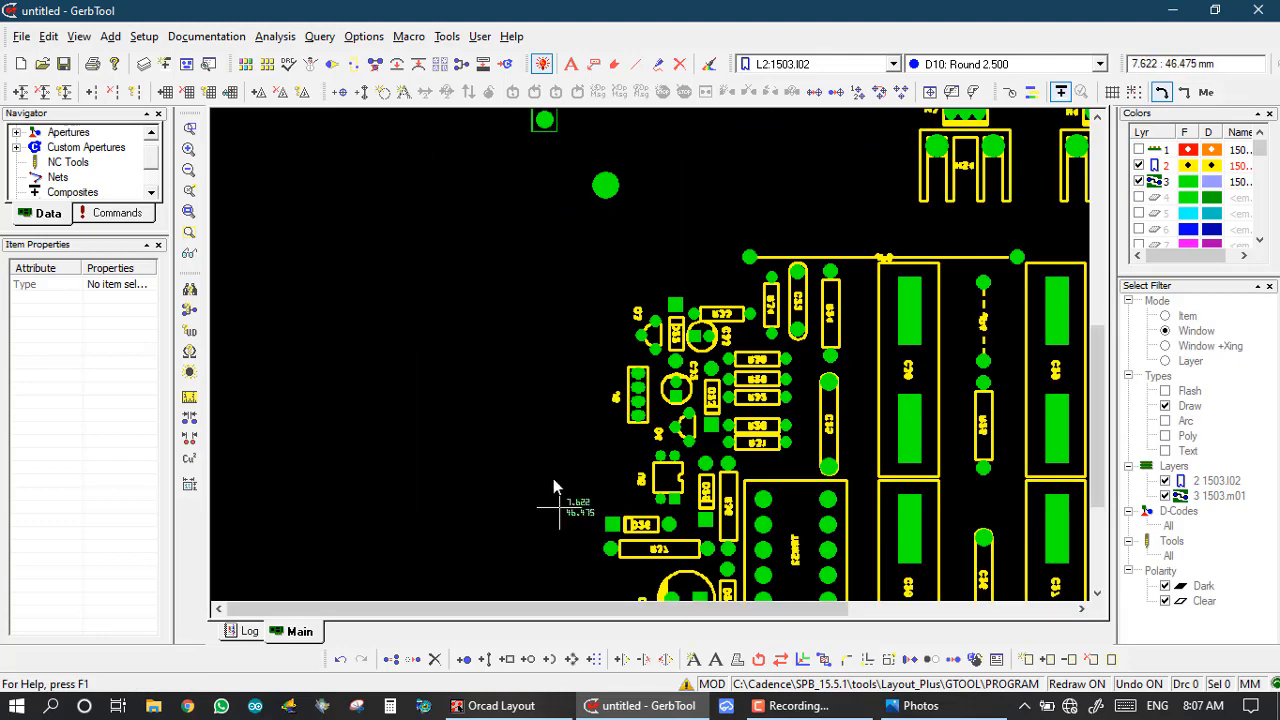
{"action": "left_click", "coordinate": [798, 512]}
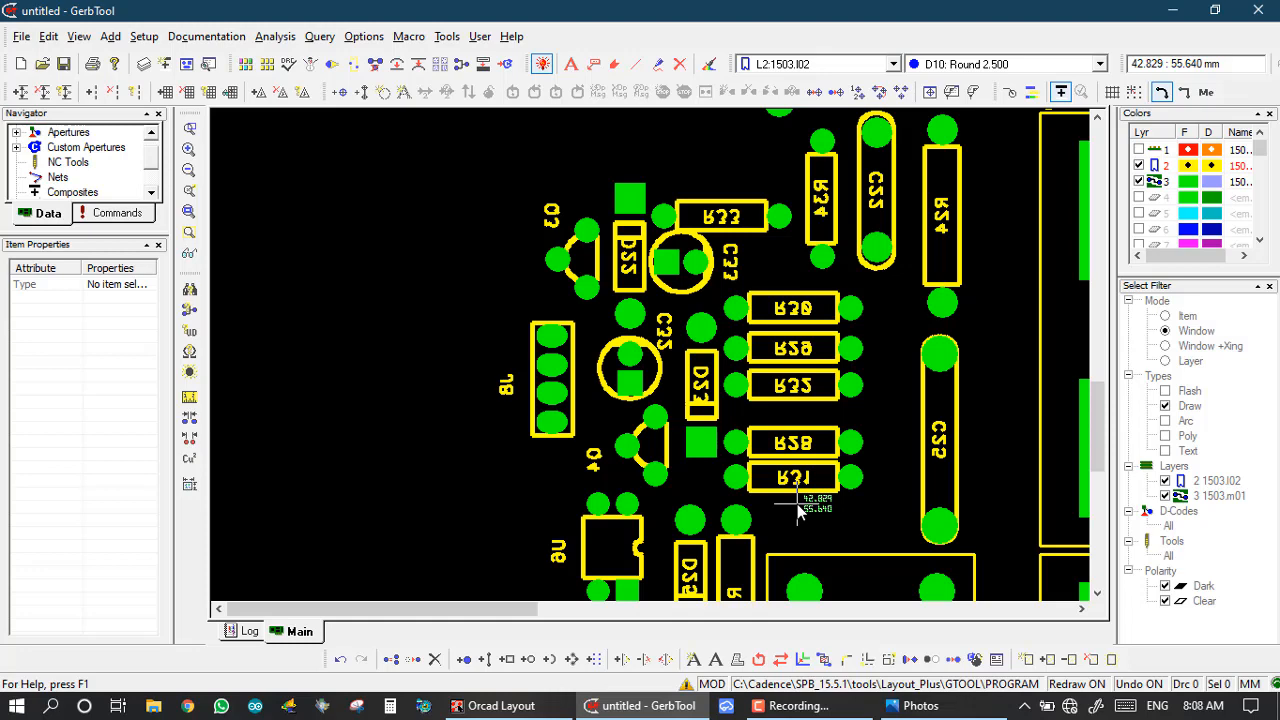
{"action": "key", "text": "Home"}
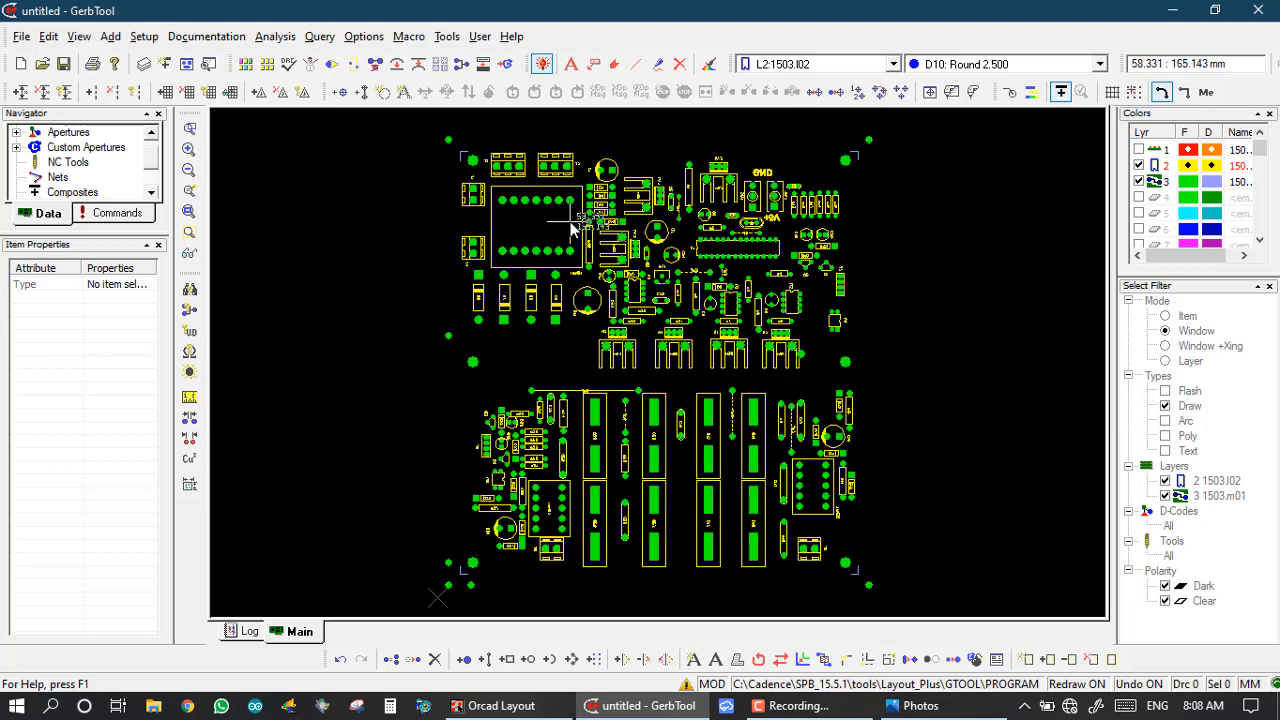
Examine the silkscreen outlines and reference text against the layer 3 pads in the board's upper area, around TRNS1, D1 to D10, HS1 and UV3
{"action": "scroll", "coordinate": [470, 174], "scroll_direction": "up", "scroll_amount": 2}
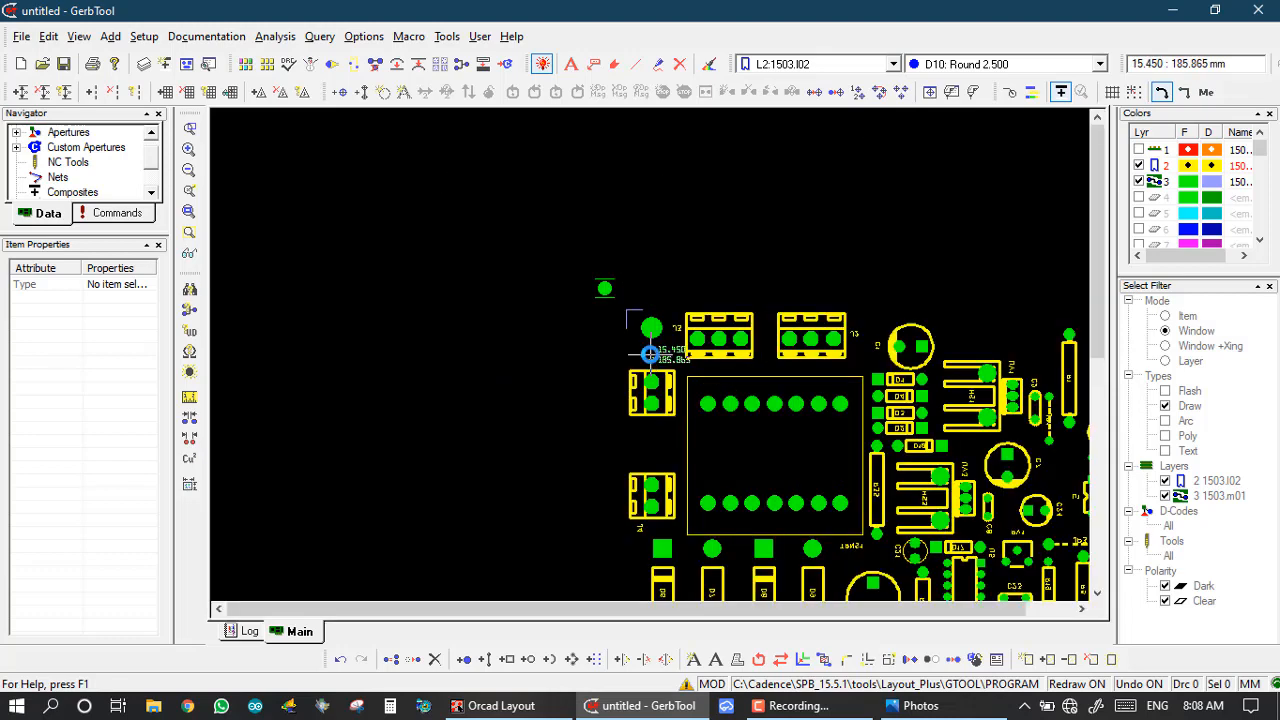
{"action": "scroll", "coordinate": [650, 360], "scroll_direction": "down", "scroll_amount": 3}
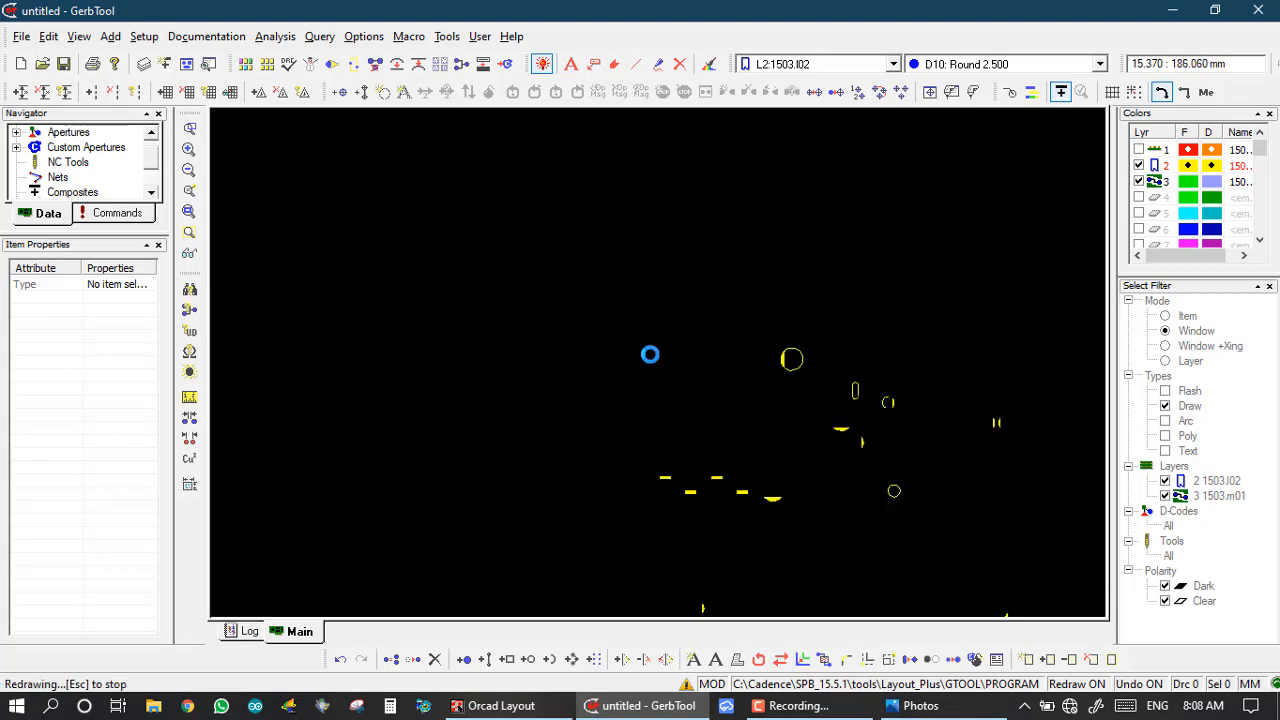
{"action": "scroll", "coordinate": [730, 452], "scroll_direction": "up", "scroll_amount": 3}
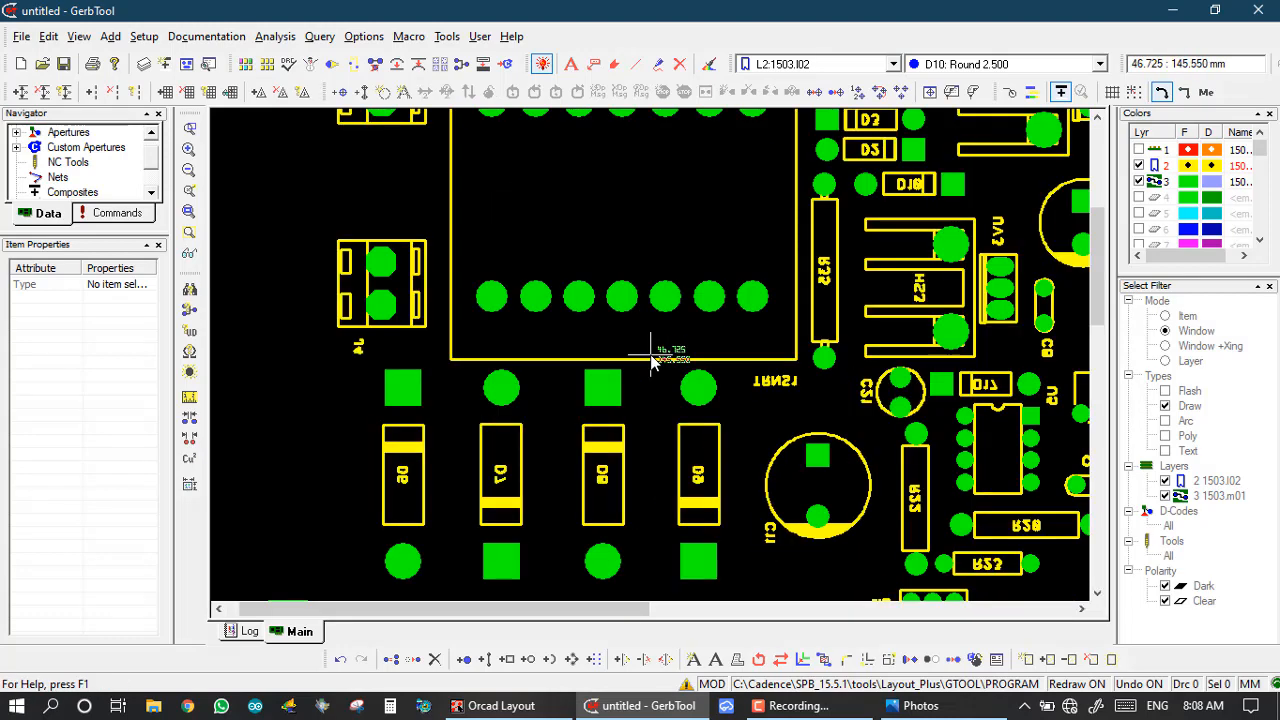
{"action": "scroll", "coordinate": [650, 360], "scroll_direction": "down", "scroll_amount": 3}
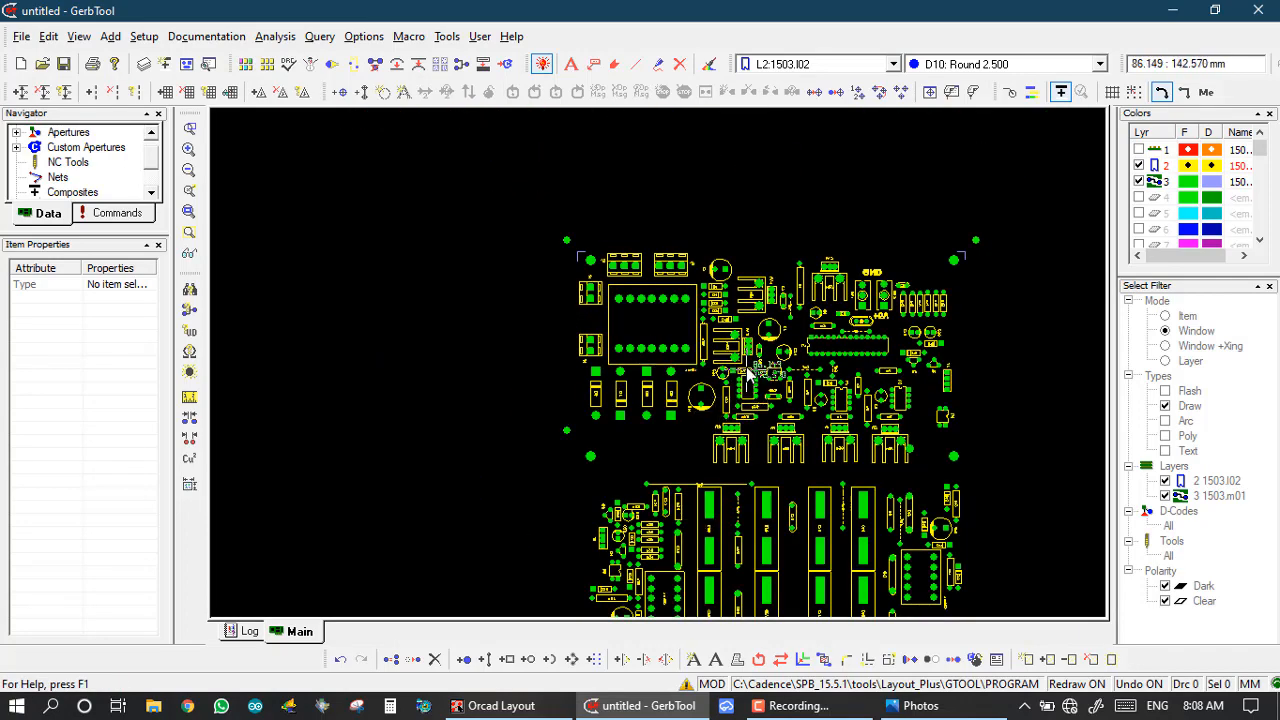
{"action": "scroll", "coordinate": [651, 362], "scroll_direction": "up", "scroll_amount": 1}
{"action": "scroll", "coordinate": [651, 362], "scroll_direction": "up", "scroll_amount": 3}
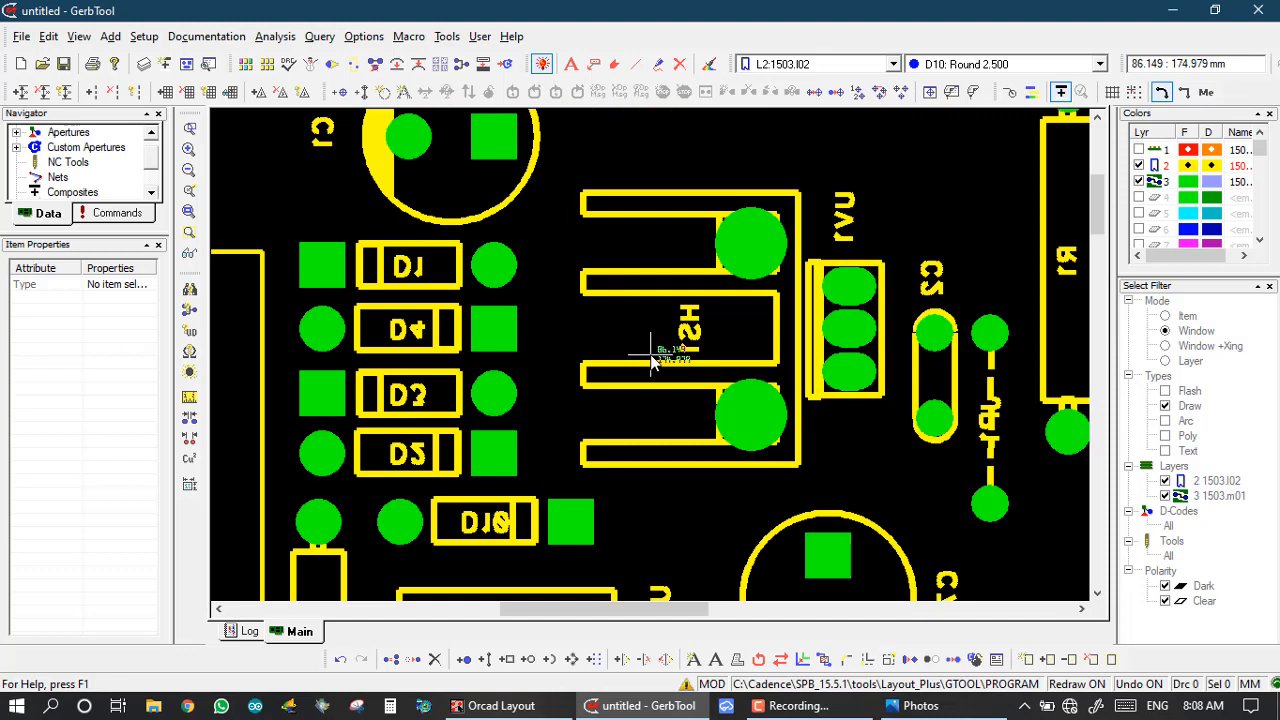
{"action": "scroll", "coordinate": [651, 362], "scroll_direction": "down", "scroll_amount": 3}
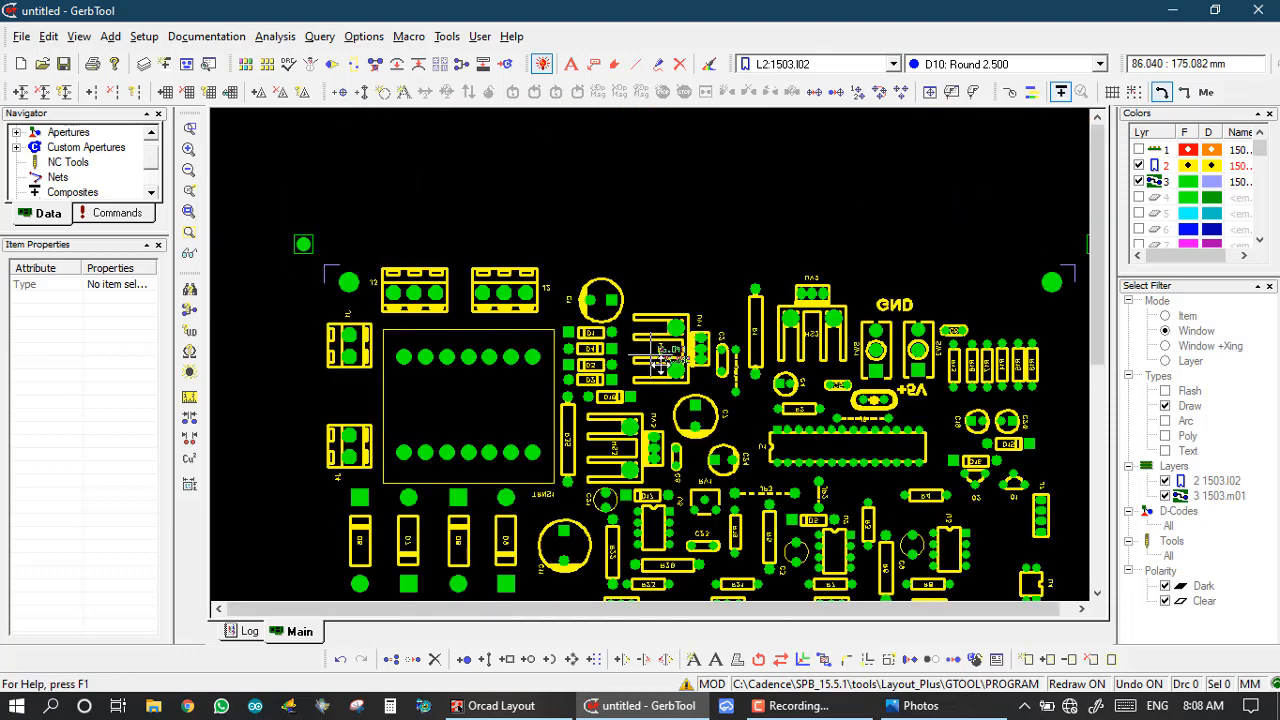
{"action": "scroll", "coordinate": [657, 360], "scroll_direction": "down", "scroll_amount": 3}
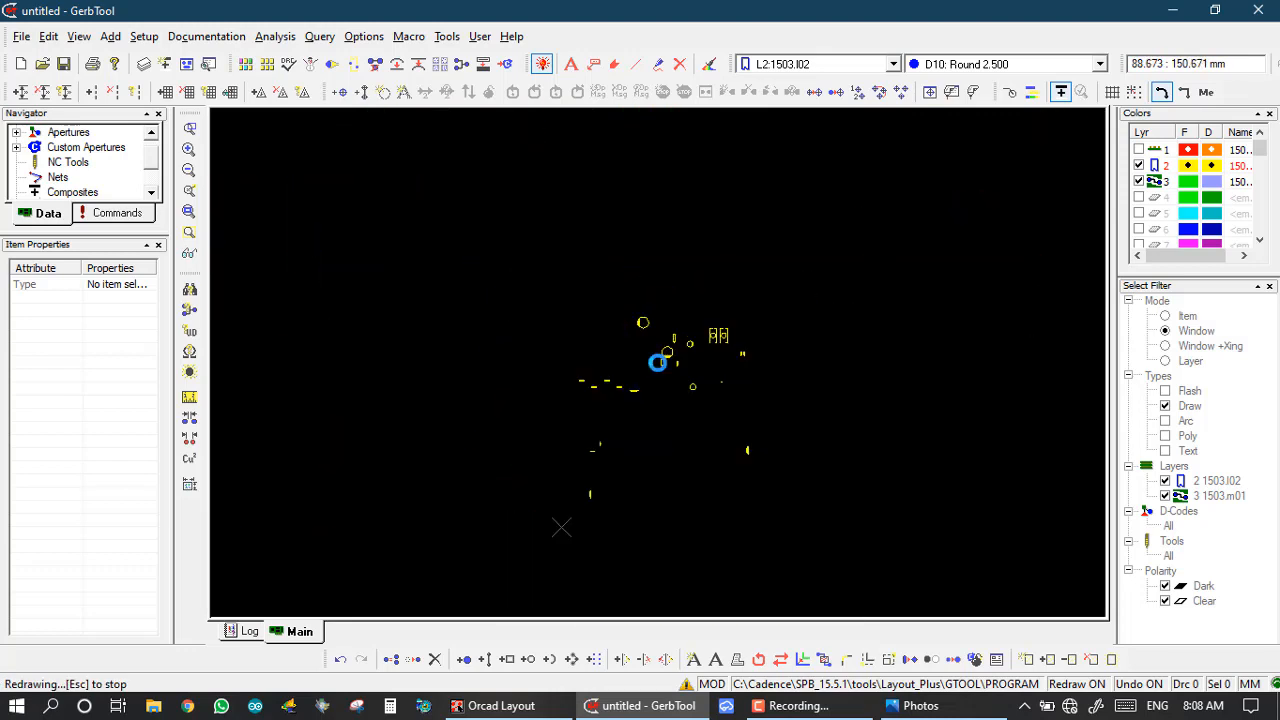
{"action": "scroll", "coordinate": [651, 362], "scroll_direction": "up", "scroll_amount": 6}
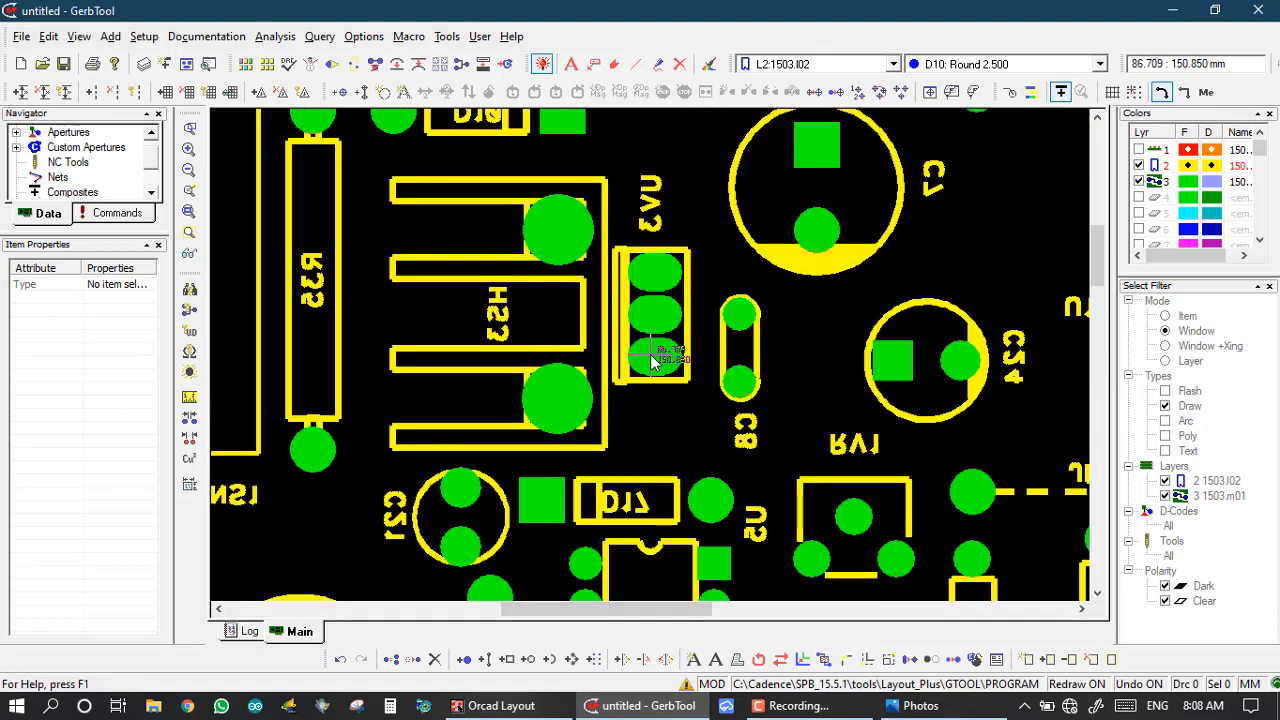
Examine the silkscreen outlines against the layer 3 pads around HS2, UV2 and both pin rows of U1
{"action": "scroll", "coordinate": [657, 360], "scroll_direction": "down", "scroll_amount": 4}
{"action": "scroll", "coordinate": [651, 362], "scroll_direction": "up", "scroll_amount": 2}
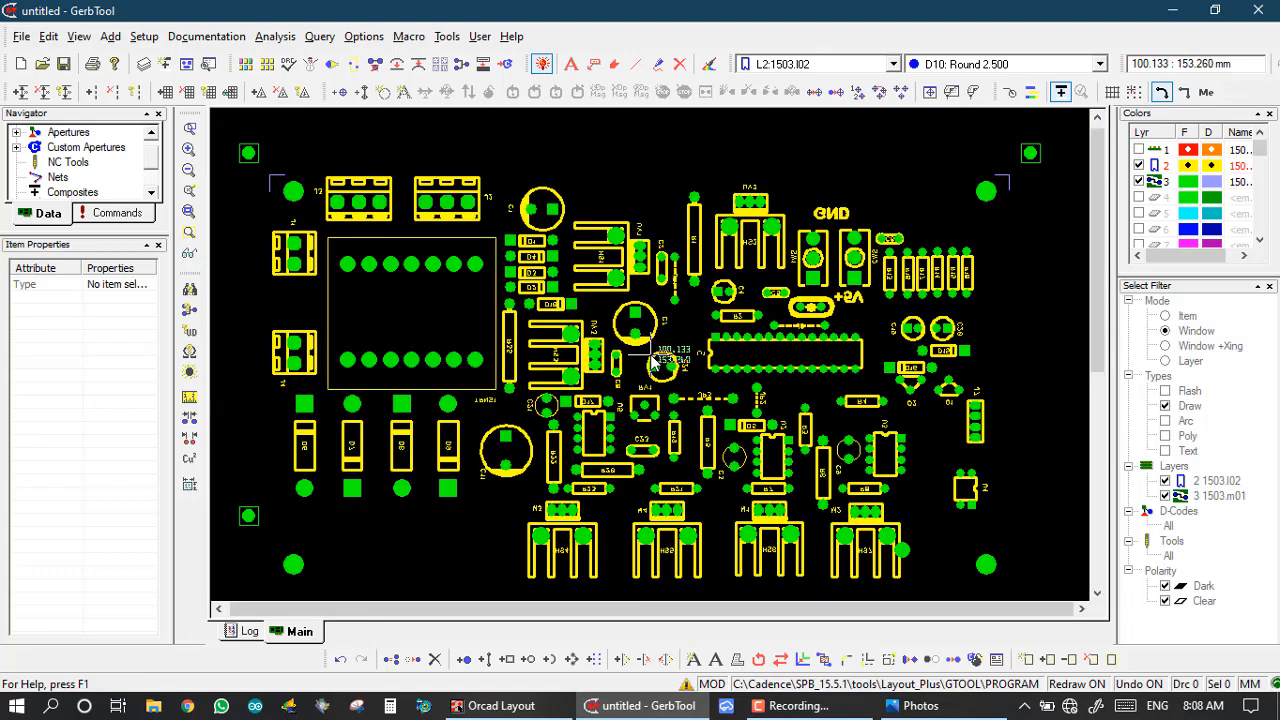
{"action": "scroll", "coordinate": [655, 365], "scroll_direction": "down", "scroll_amount": 4}
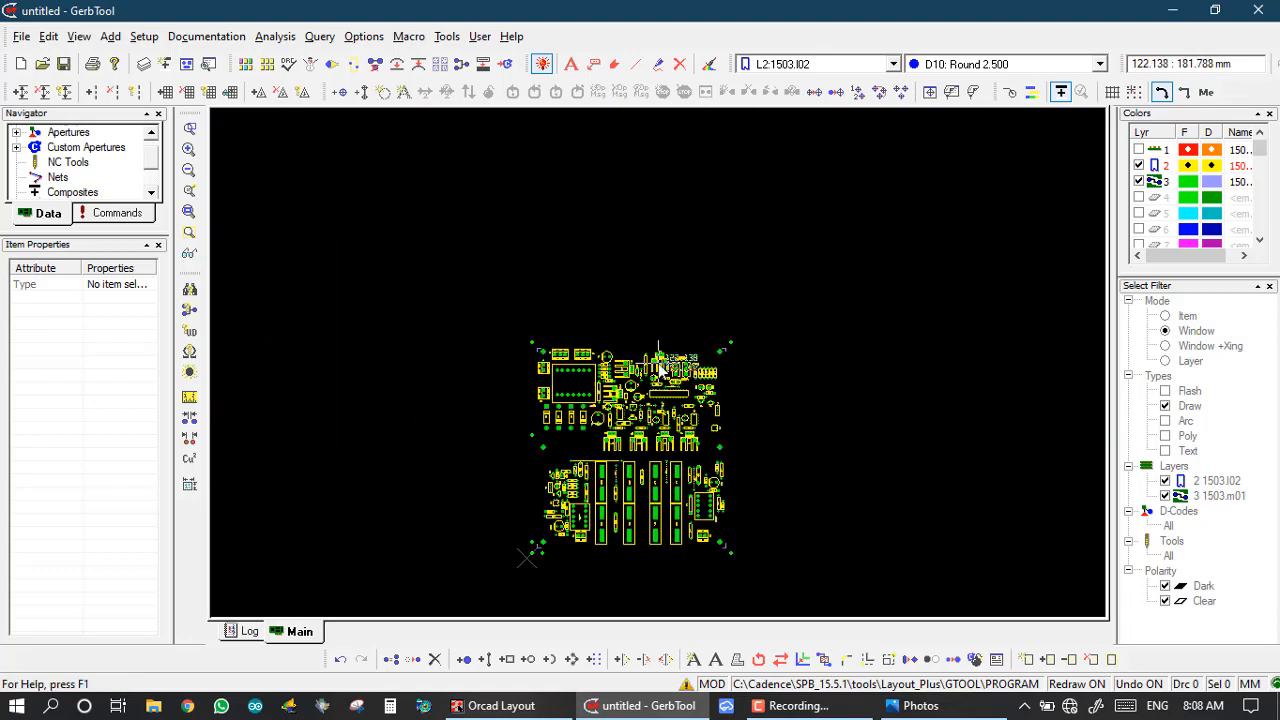
{"action": "scroll", "coordinate": [658, 364], "scroll_direction": "up", "scroll_amount": 5}
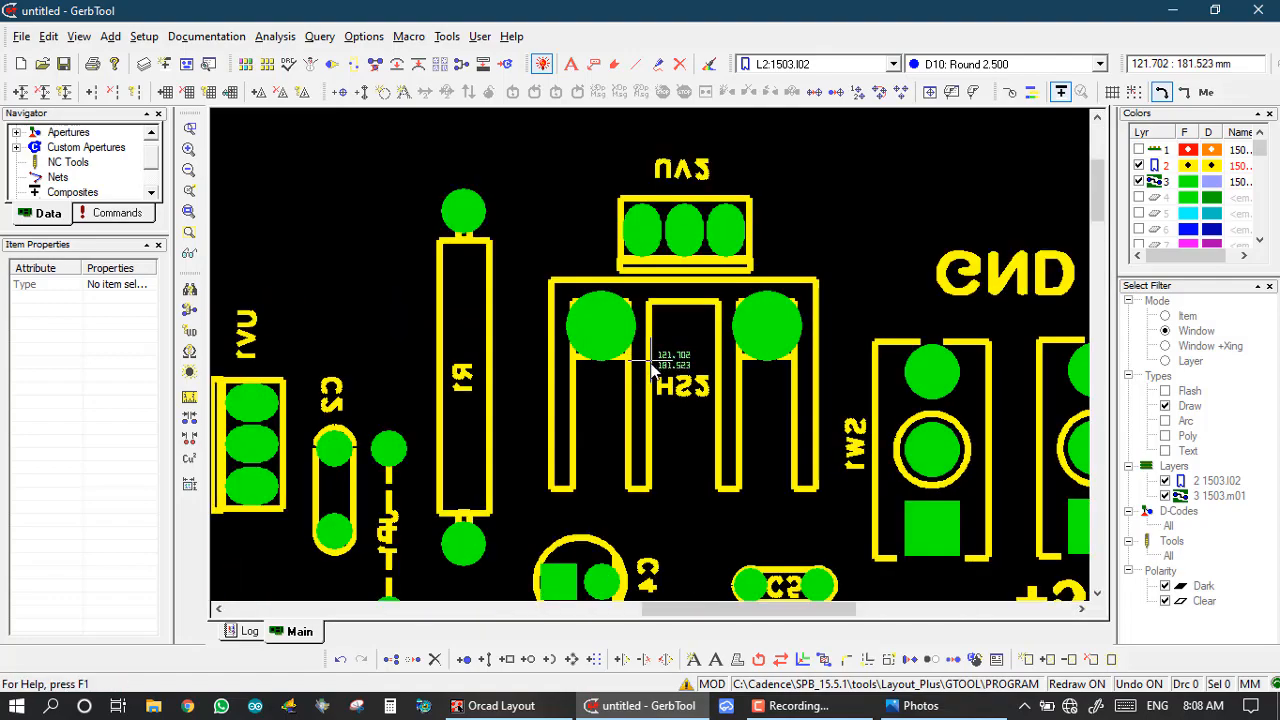
{"action": "scroll", "coordinate": [655, 364], "scroll_direction": "down", "scroll_amount": 2}
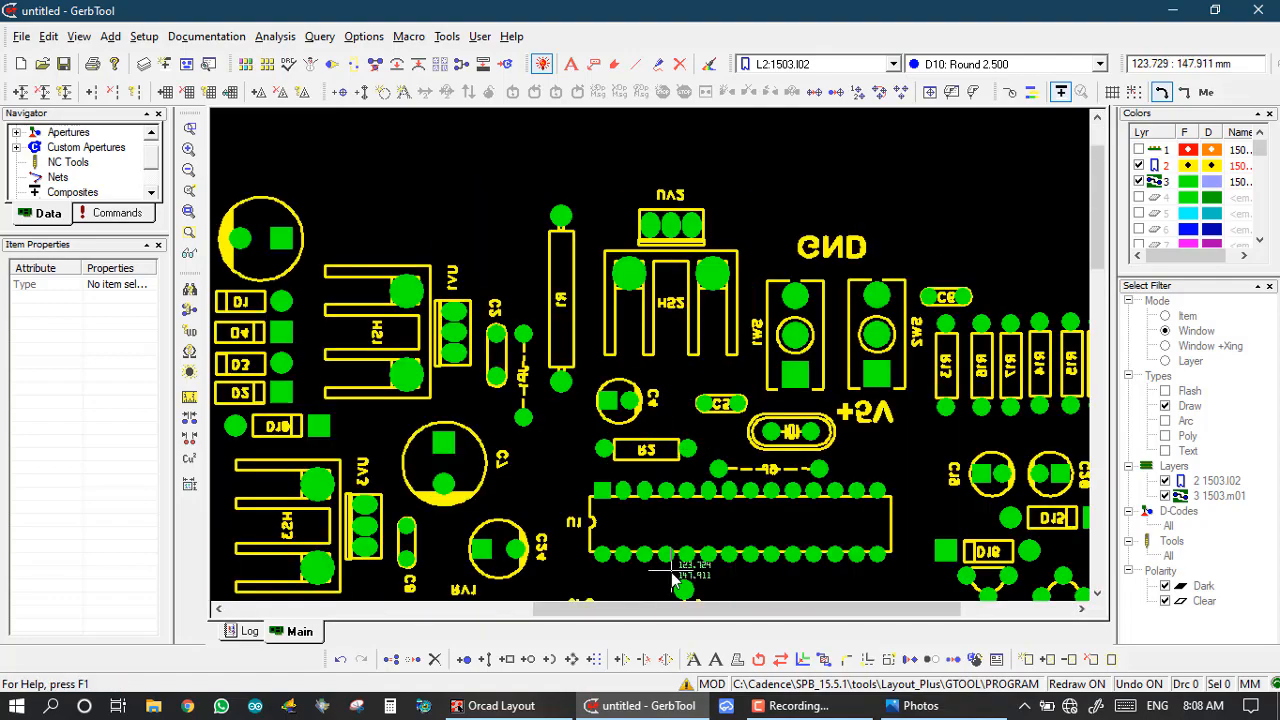
{"action": "scroll", "coordinate": [654, 366], "scroll_direction": "down", "scroll_amount": 1}
{"action": "scroll", "coordinate": [650, 363], "scroll_direction": "up", "scroll_amount": 1}
{"action": "scroll", "coordinate": [650, 362], "scroll_direction": "up", "scroll_amount": 2}
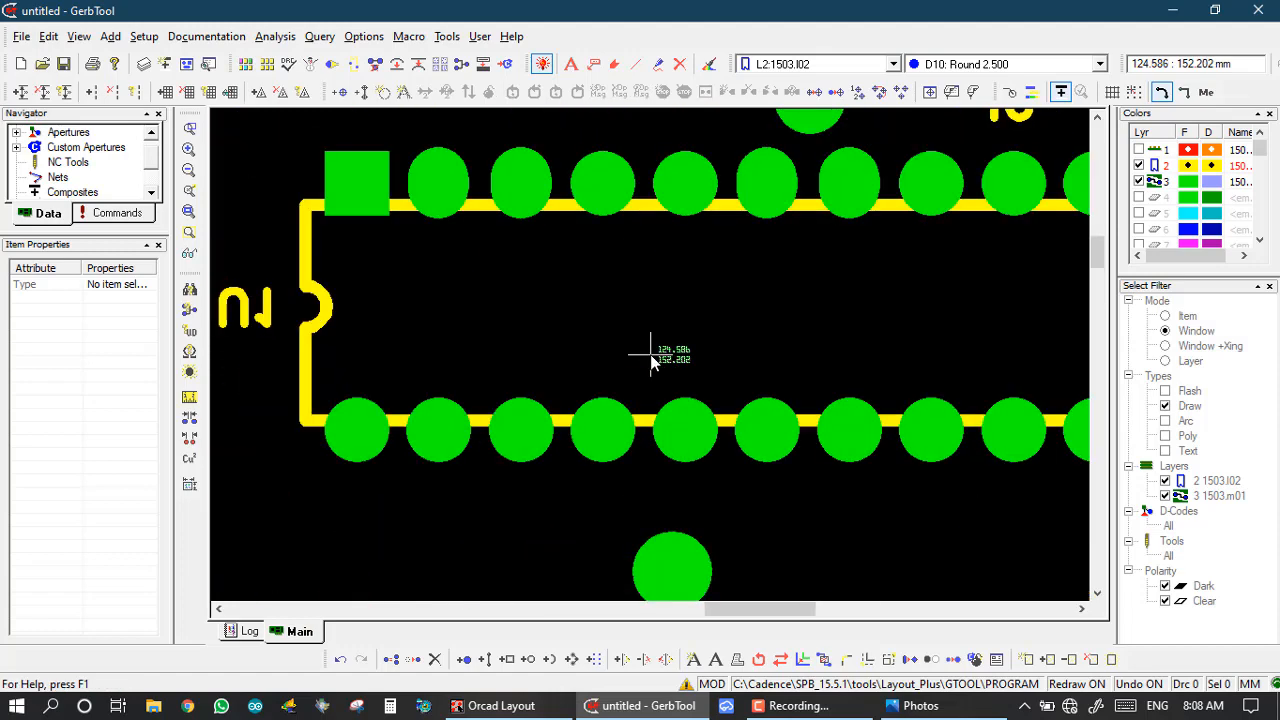
{"action": "scroll", "coordinate": [650, 356], "scroll_direction": "down", "scroll_amount": 1}
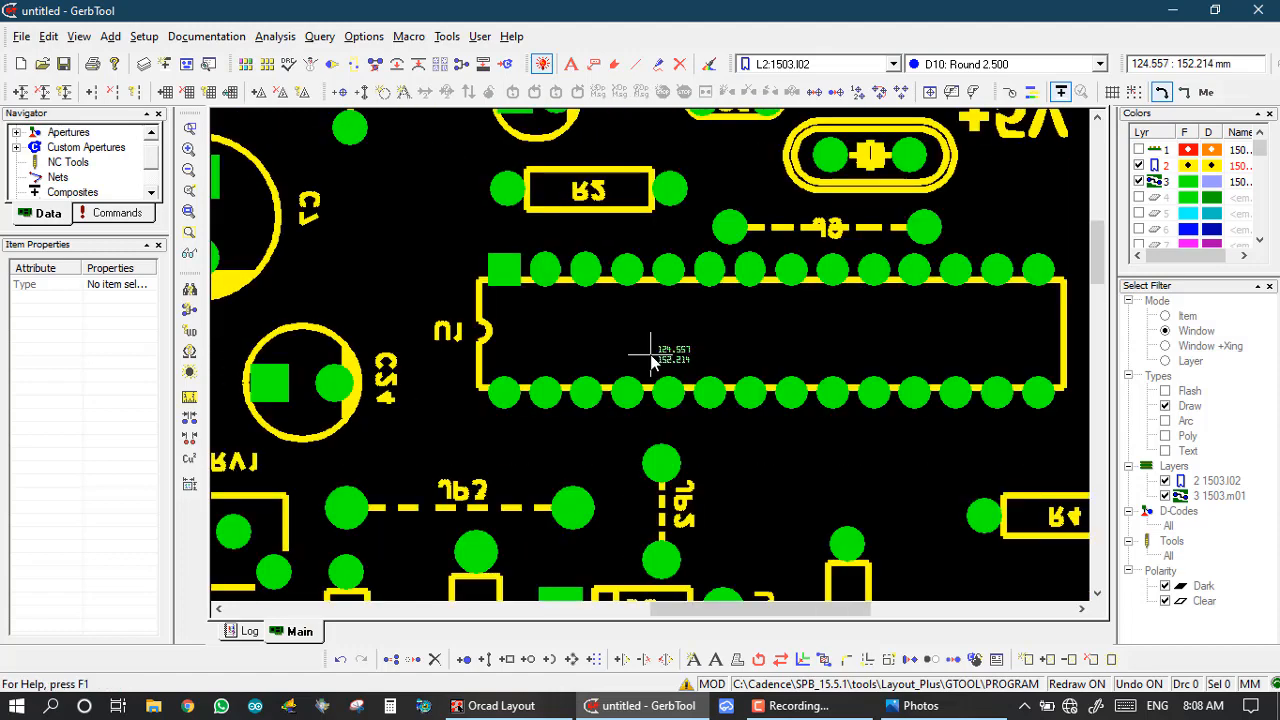
{"action": "scroll", "coordinate": [650, 360], "scroll_direction": "down", "scroll_amount": 1}
{"action": "scroll", "coordinate": [650, 360], "scroll_direction": "up", "scroll_amount": 3}
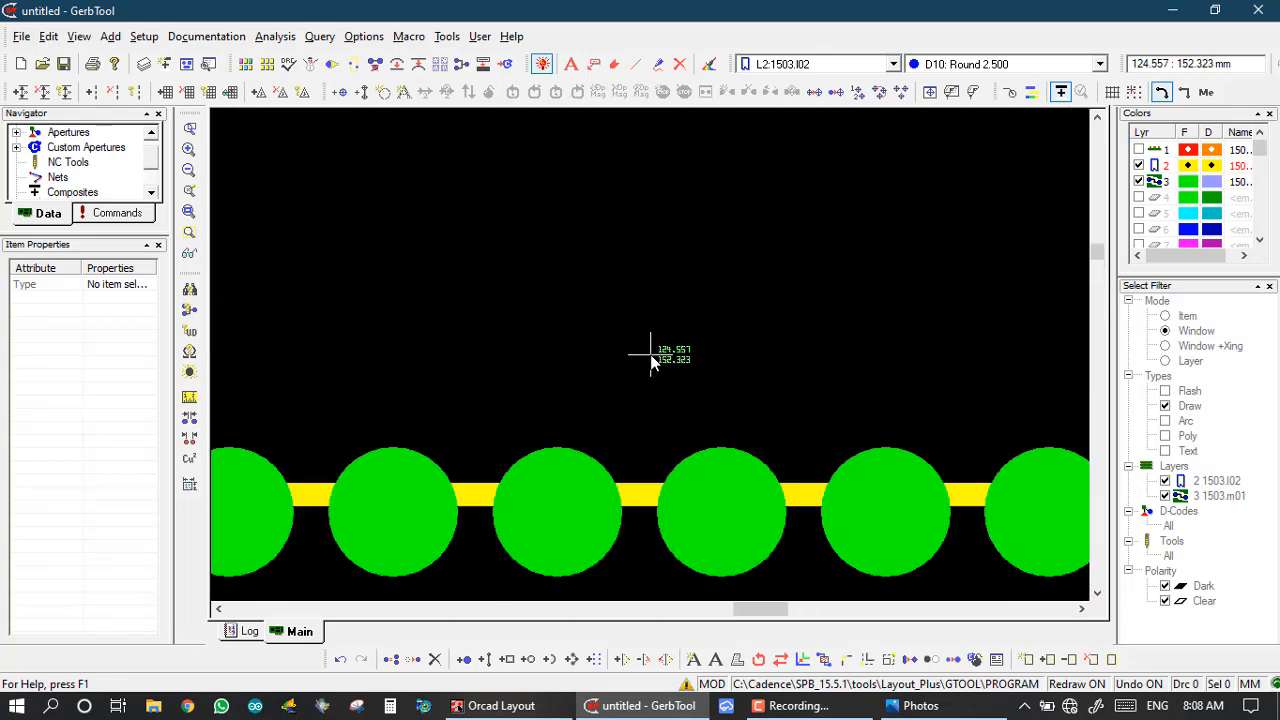
{"action": "scroll", "coordinate": [650, 362], "scroll_direction": "down", "scroll_amount": 2}
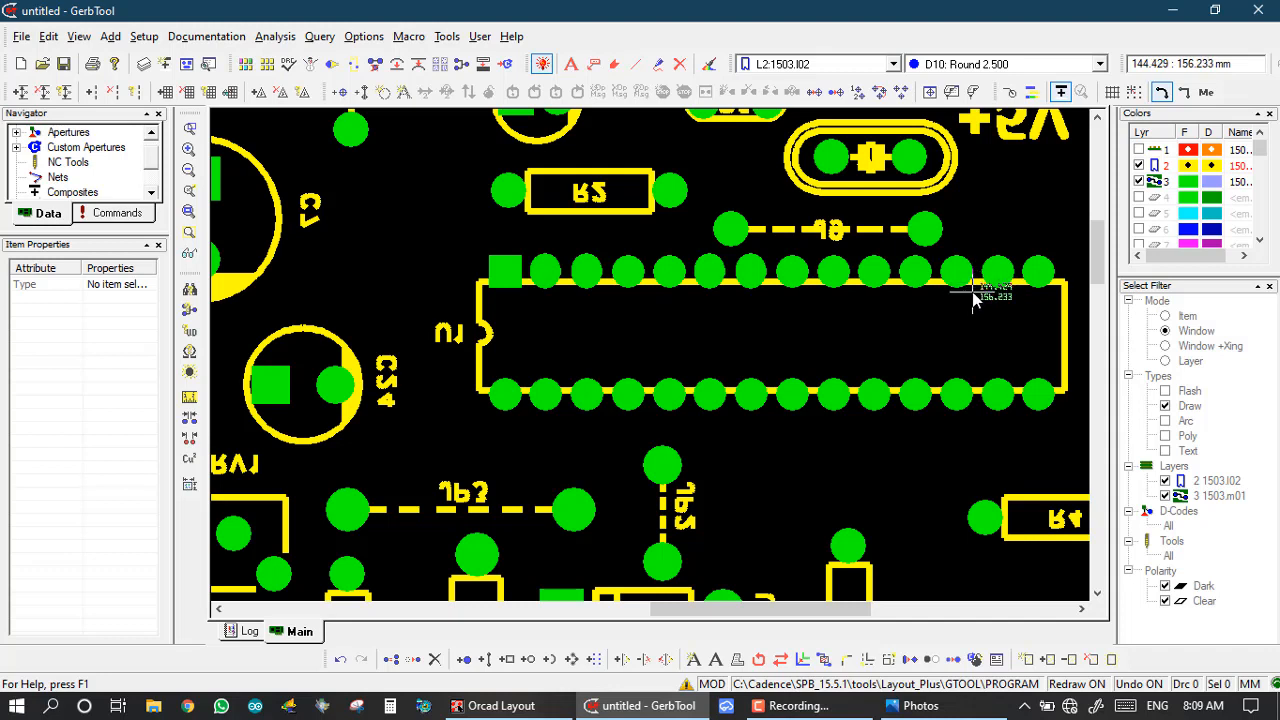
Switch to Photos and examine the printed board silkscreen beside the pin header in IMAG0014.jpg up close
{"action": "left_click", "coordinate": [915, 708]}
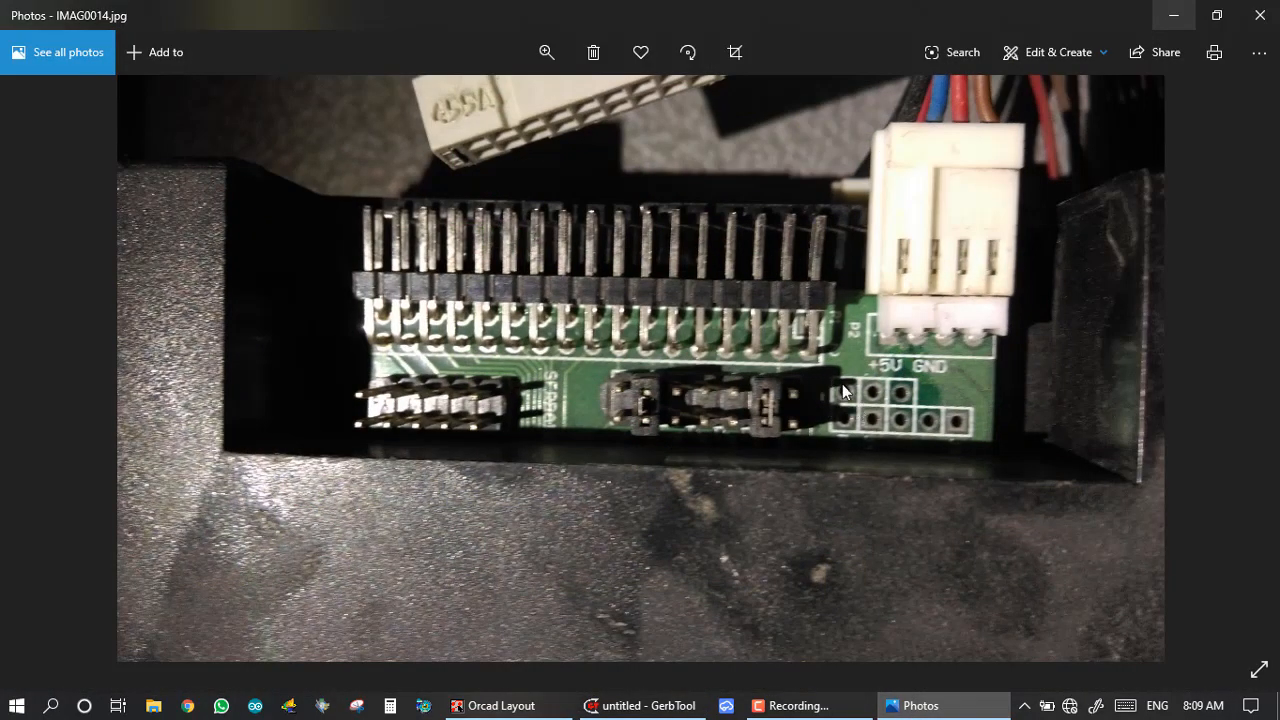
{"action": "scroll", "coordinate": [844, 392], "scroll_direction": "up", "scroll_amount": 2}
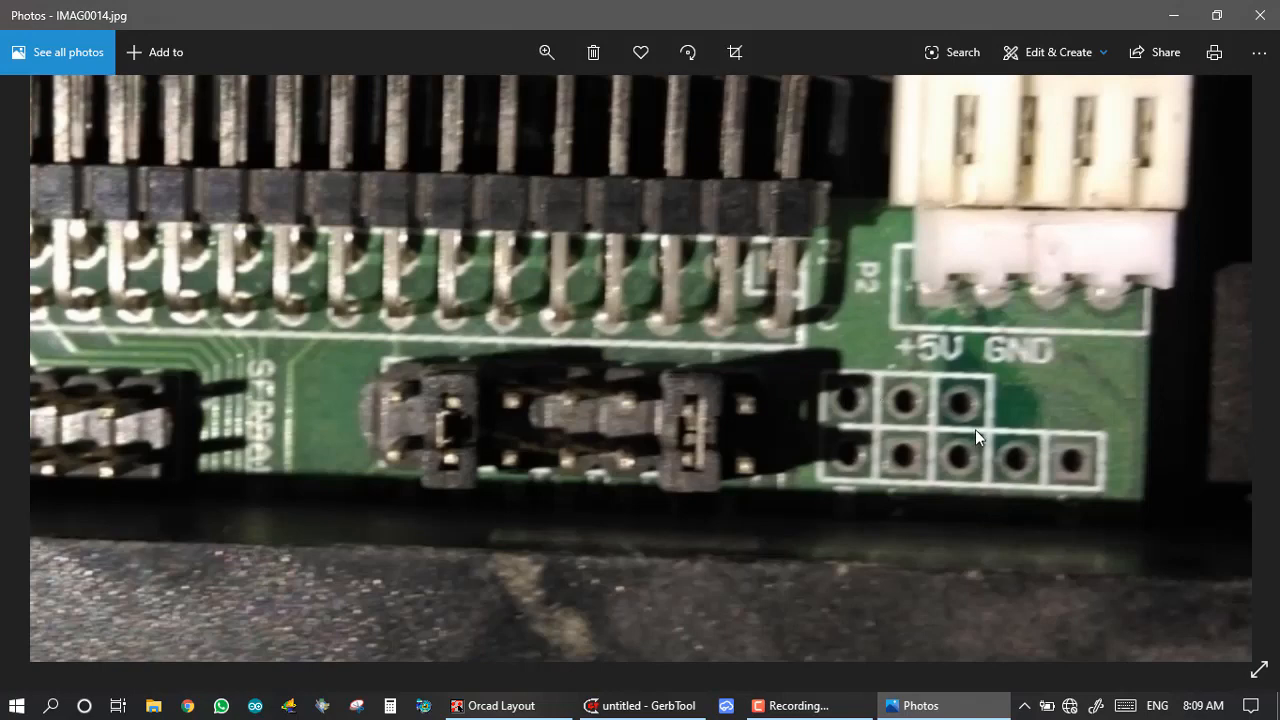
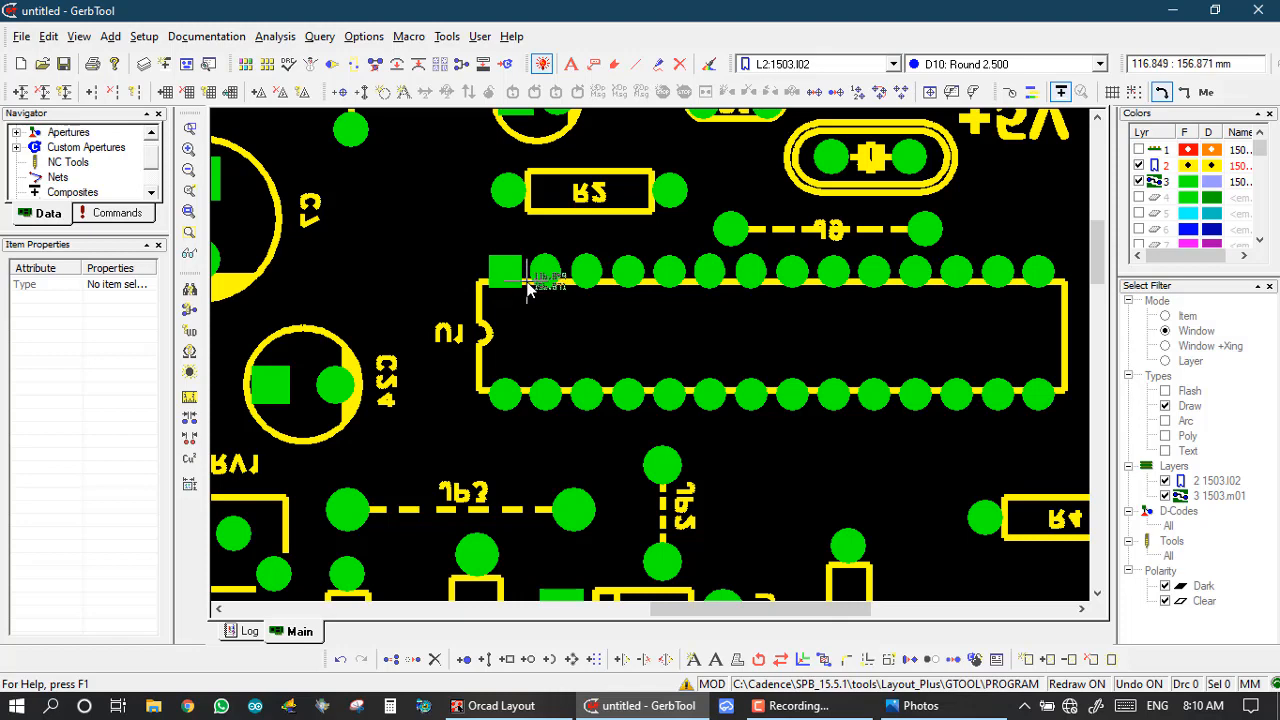
Move the upper long D42 silkscreen line of U1's outline inward, clear of the upper row of pads
{"action": "left_click", "coordinate": [529, 287]}
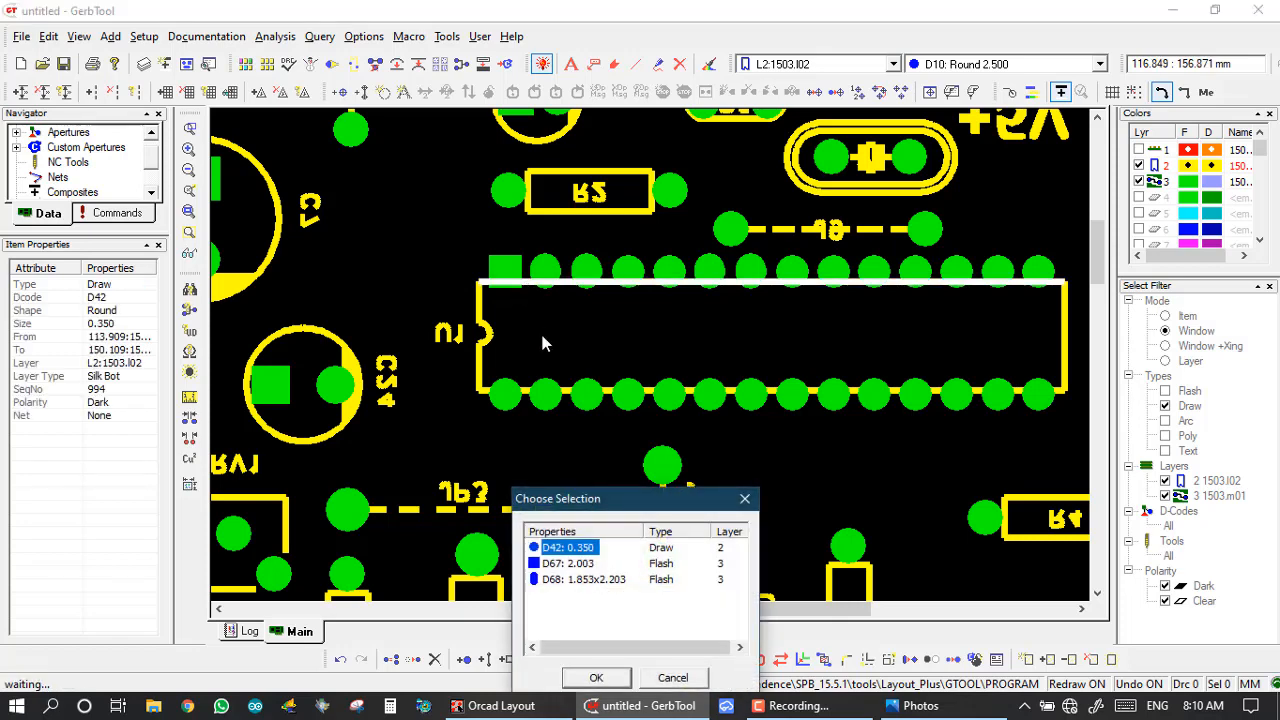
{"action": "double_click", "coordinate": [573, 548]}
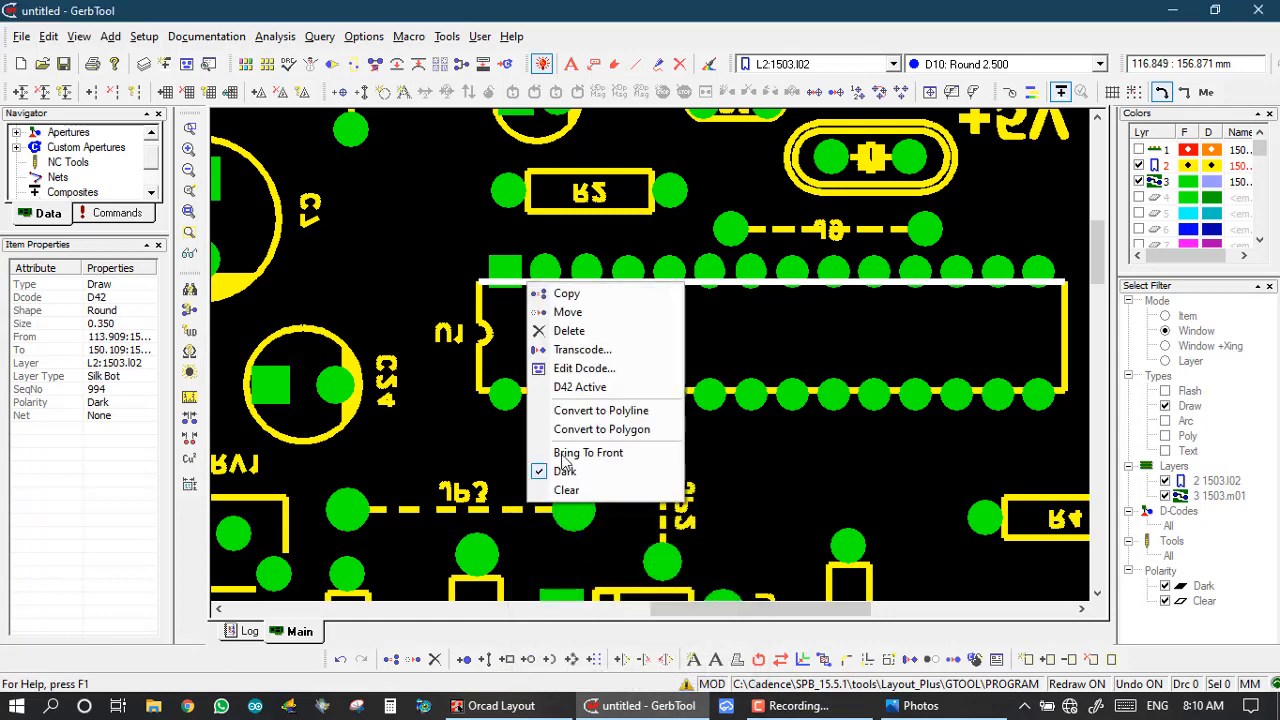
{"action": "left_click", "coordinate": [572, 313]}
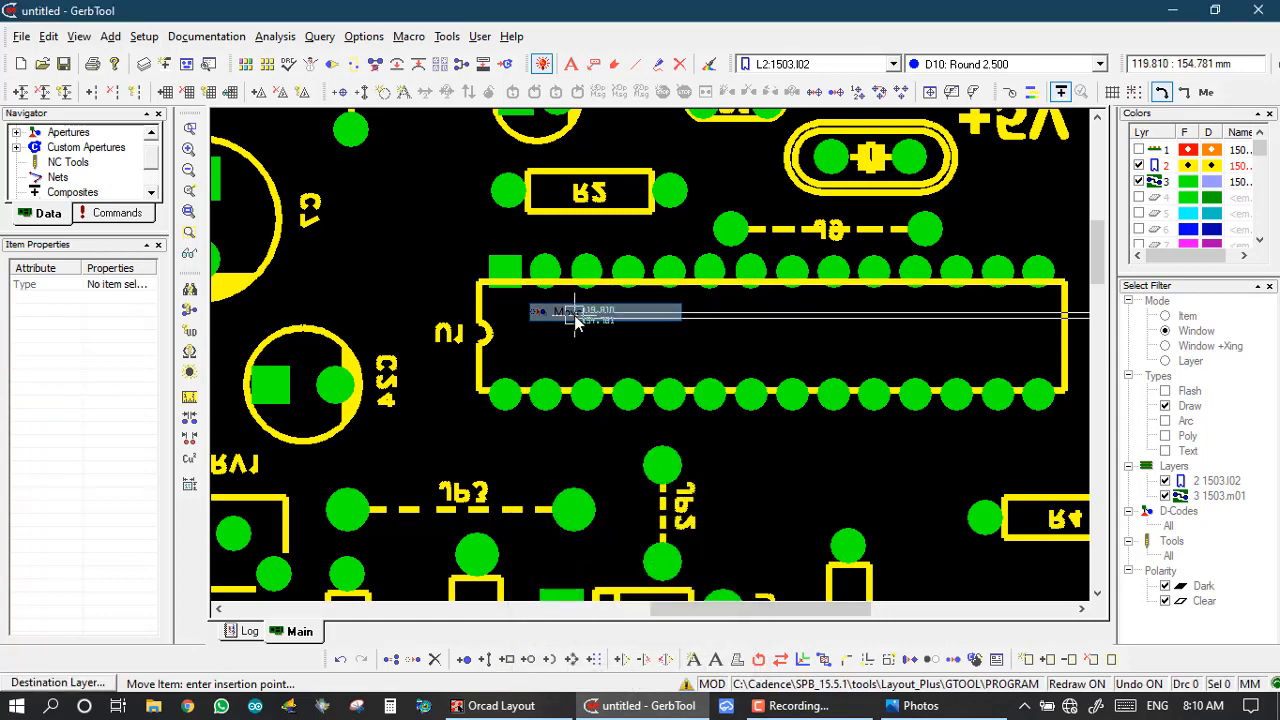
{"action": "left_click", "coordinate": [484, 300]}
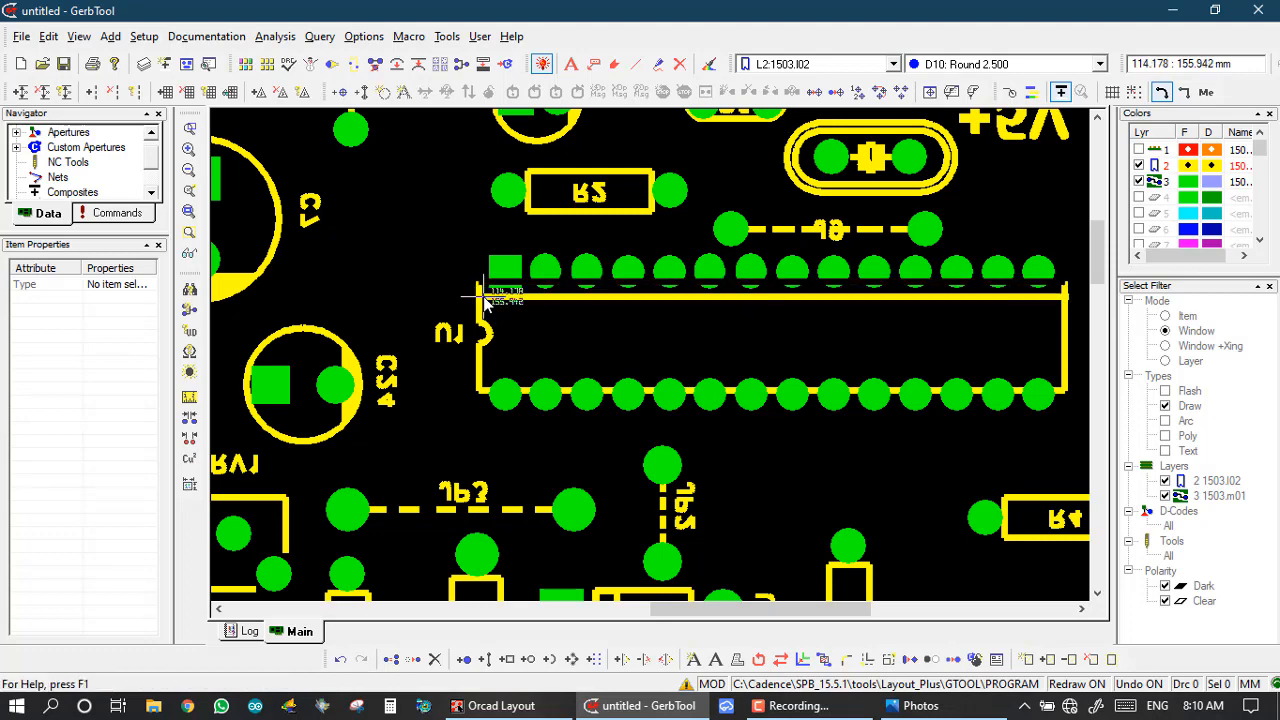
Move the lower long D42 silkscreen line of U1's outline inward, clear of the lower row of pads
{"action": "left_click", "coordinate": [566, 390]}
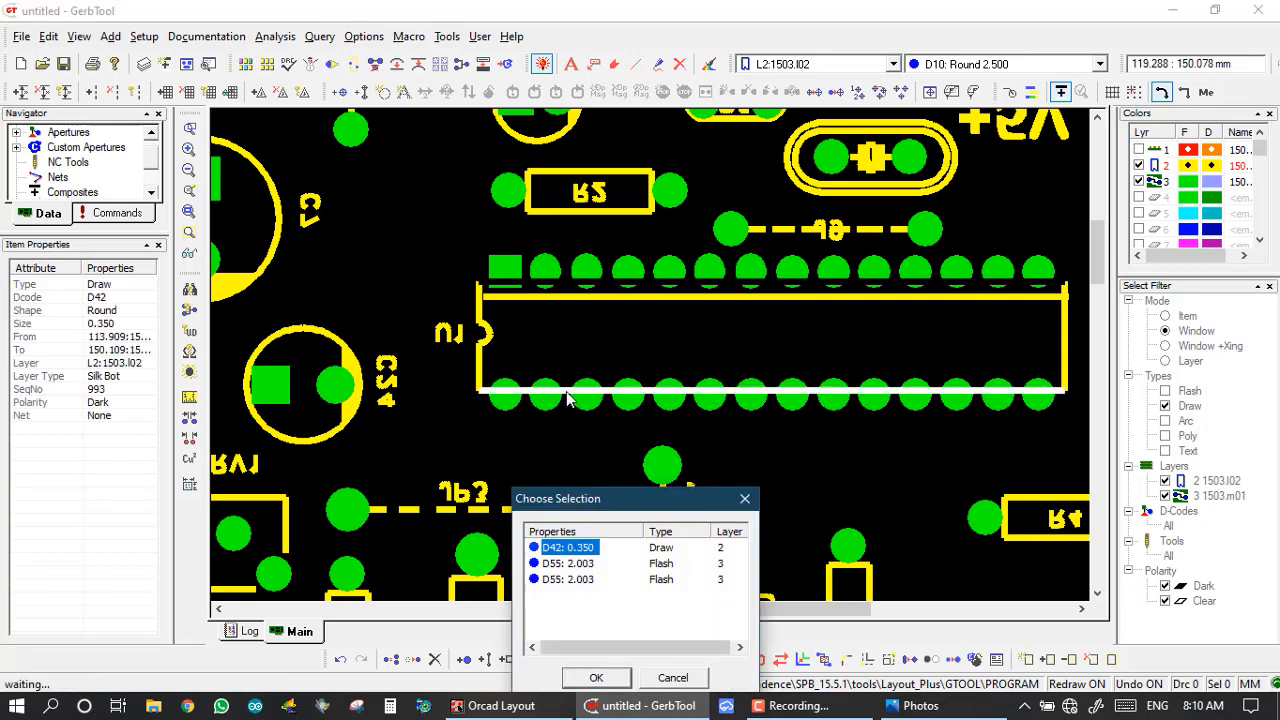
{"action": "right_click", "coordinate": [566, 398]}
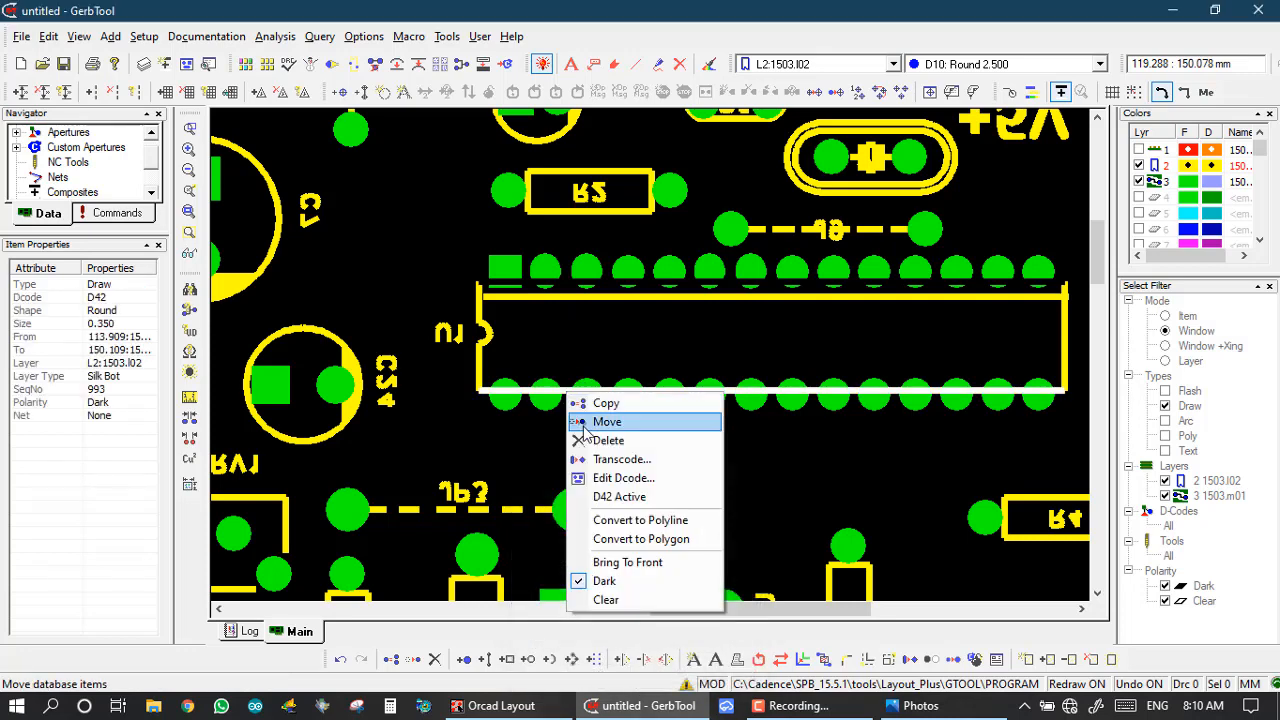
{"action": "left_click", "coordinate": [600, 422]}
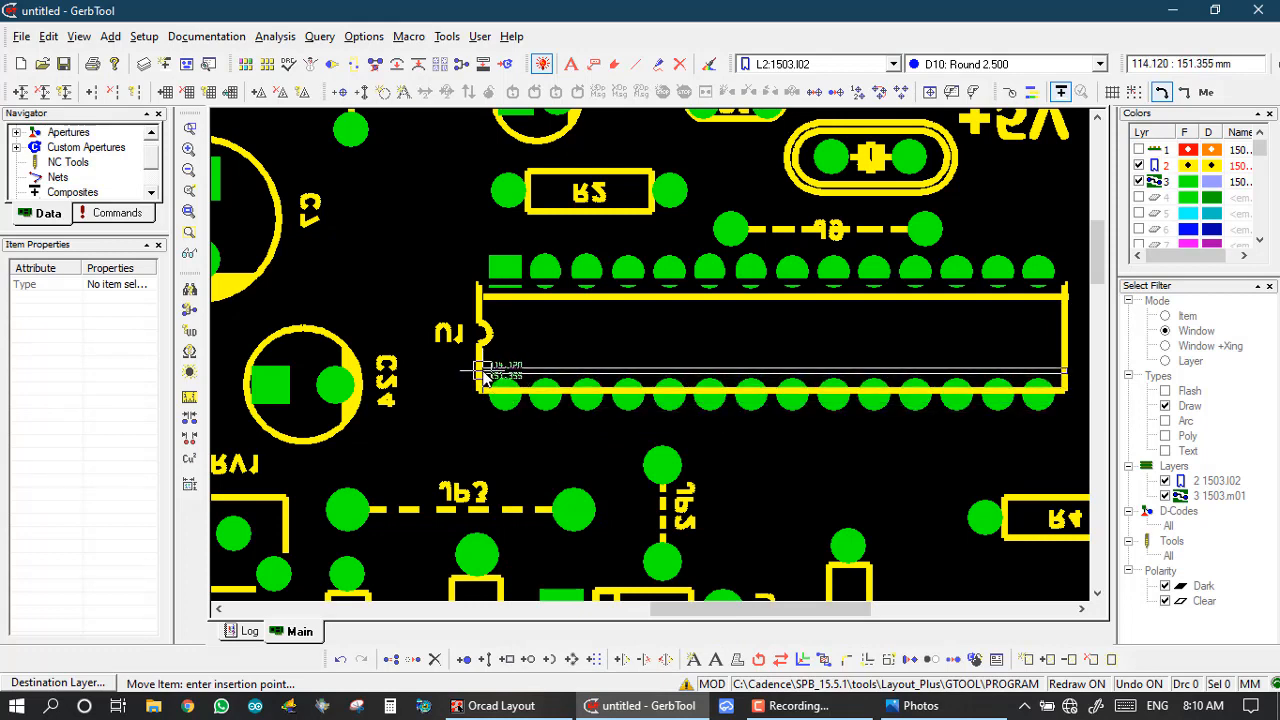
{"action": "left_click", "coordinate": [483, 372]}
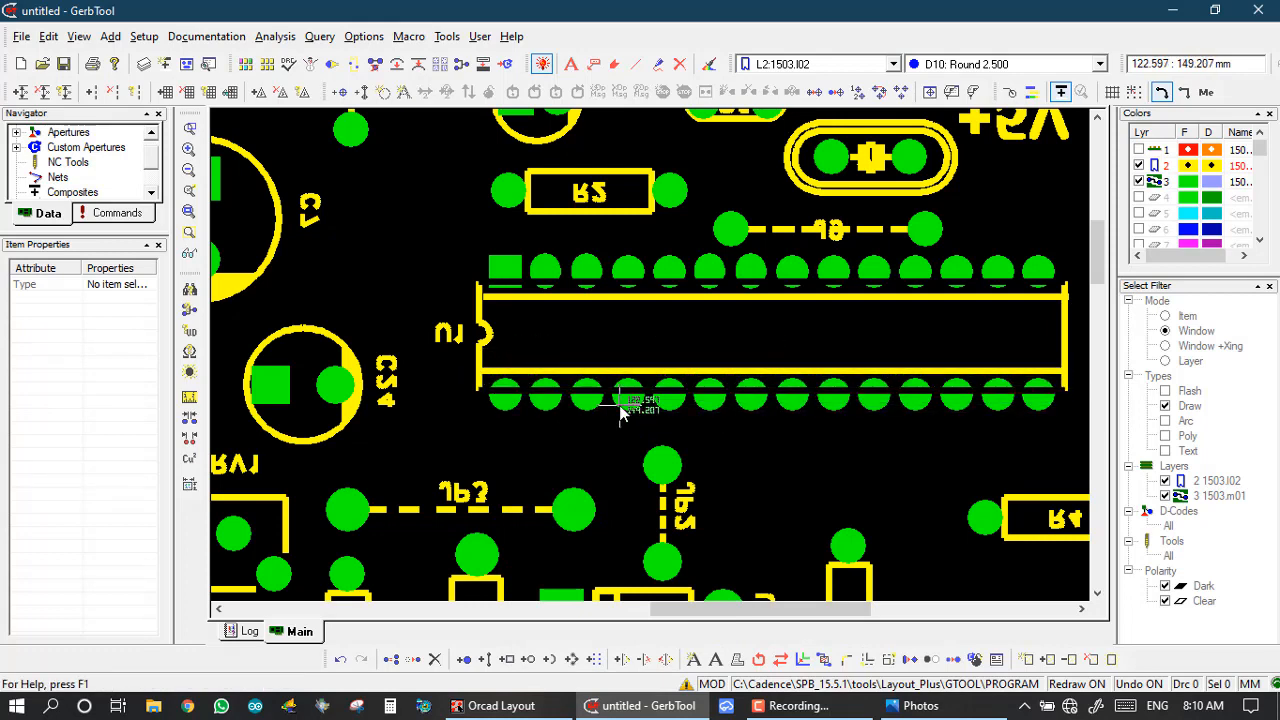
Join U1's upper outline line to the upper-left side segment in Normal mode, trimming the overhanging end
{"action": "scroll", "coordinate": [620, 413], "scroll_direction": "down", "scroll_amount": 3}
{"action": "scroll", "coordinate": [651, 363], "scroll_direction": "up", "scroll_amount": 3}
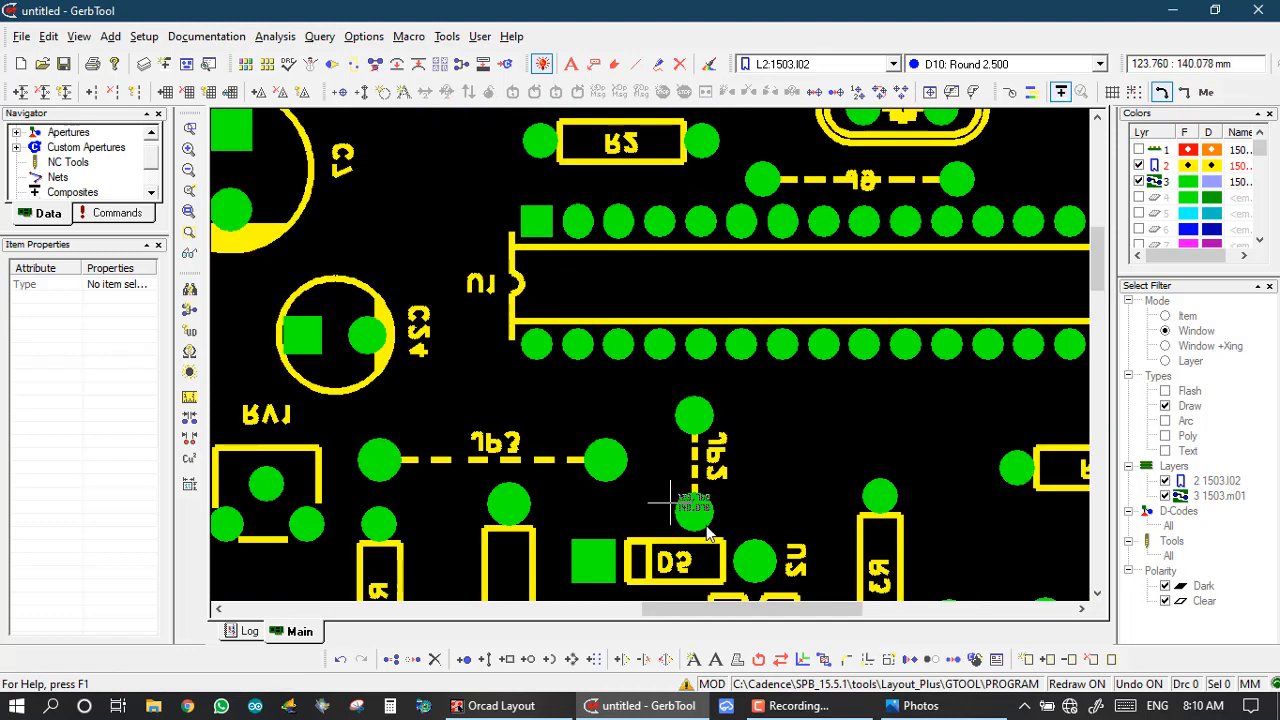
{"action": "left_click", "coordinate": [845, 661]}
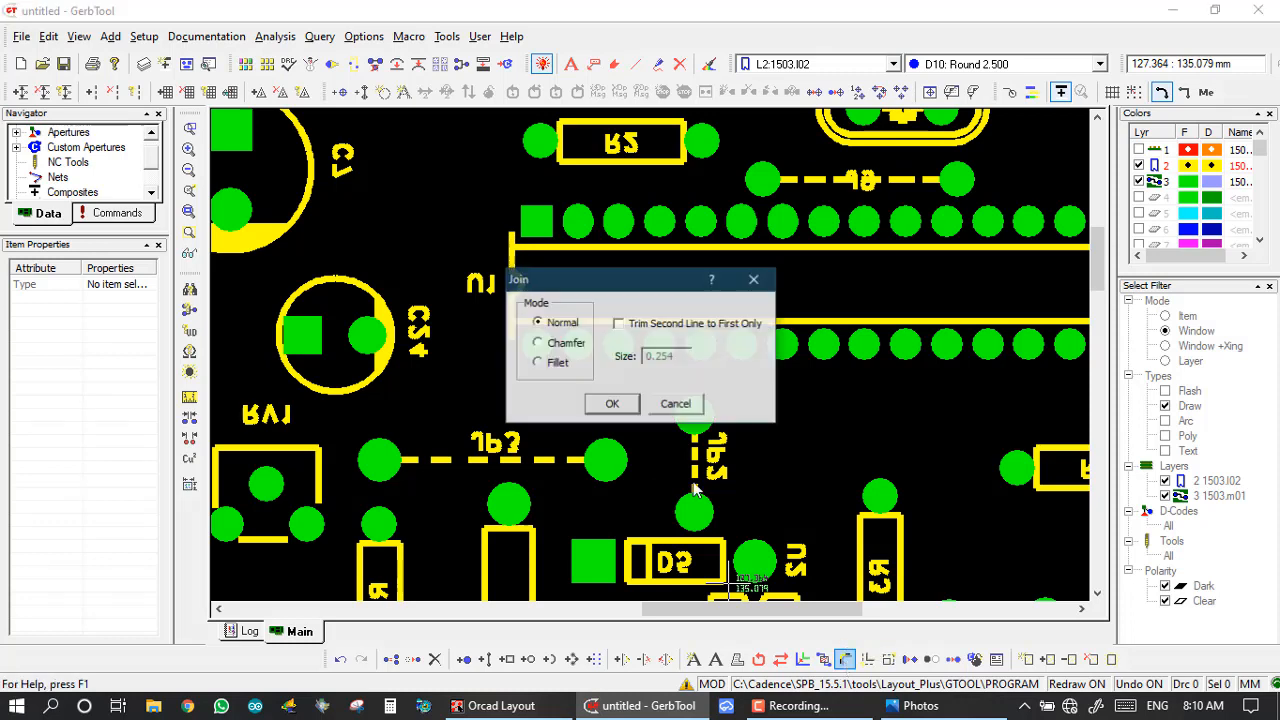
{"action": "left_click", "coordinate": [609, 404]}
{"action": "left_click", "coordinate": [518, 247]}
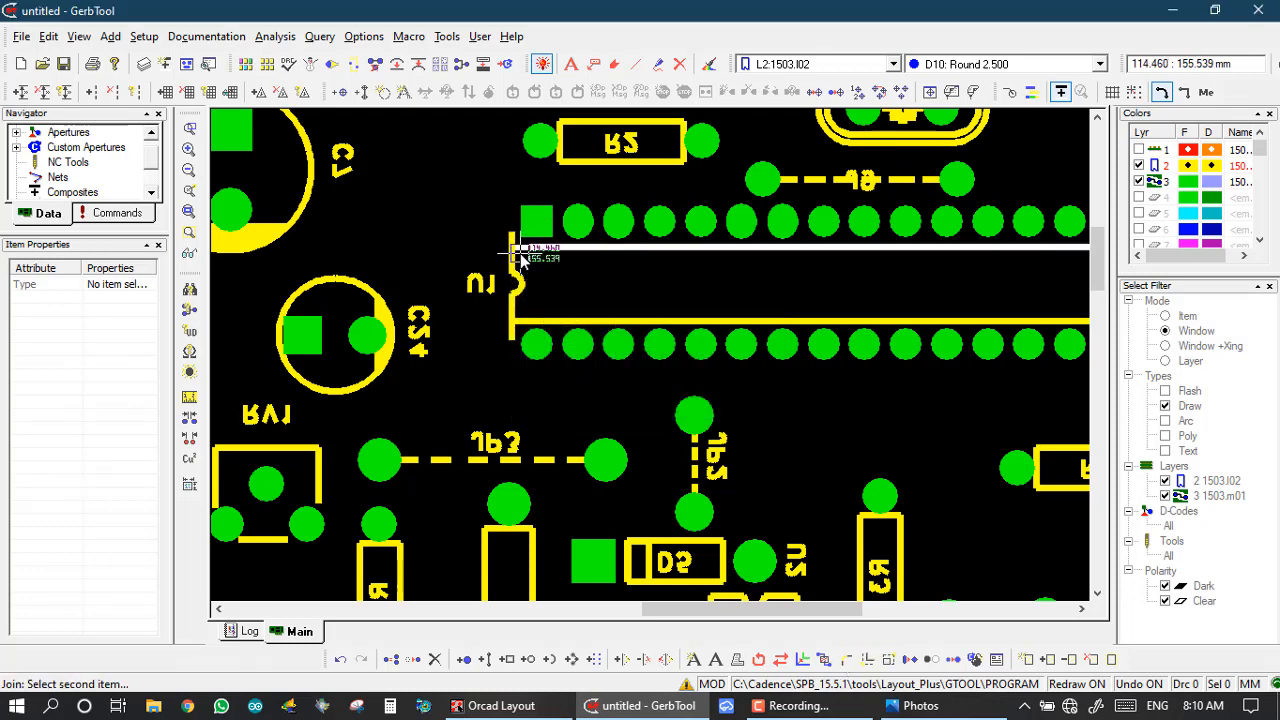
{"action": "left_click", "coordinate": [512, 258]}
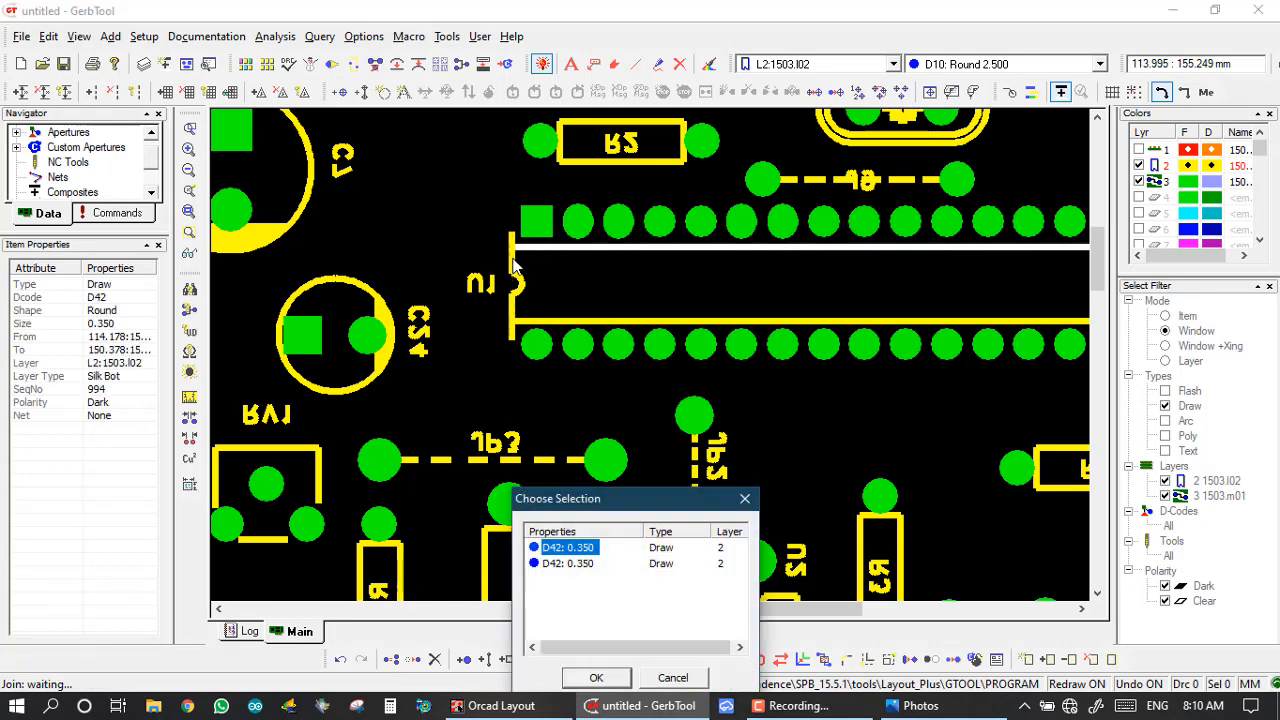
{"action": "key", "text": "Down"}
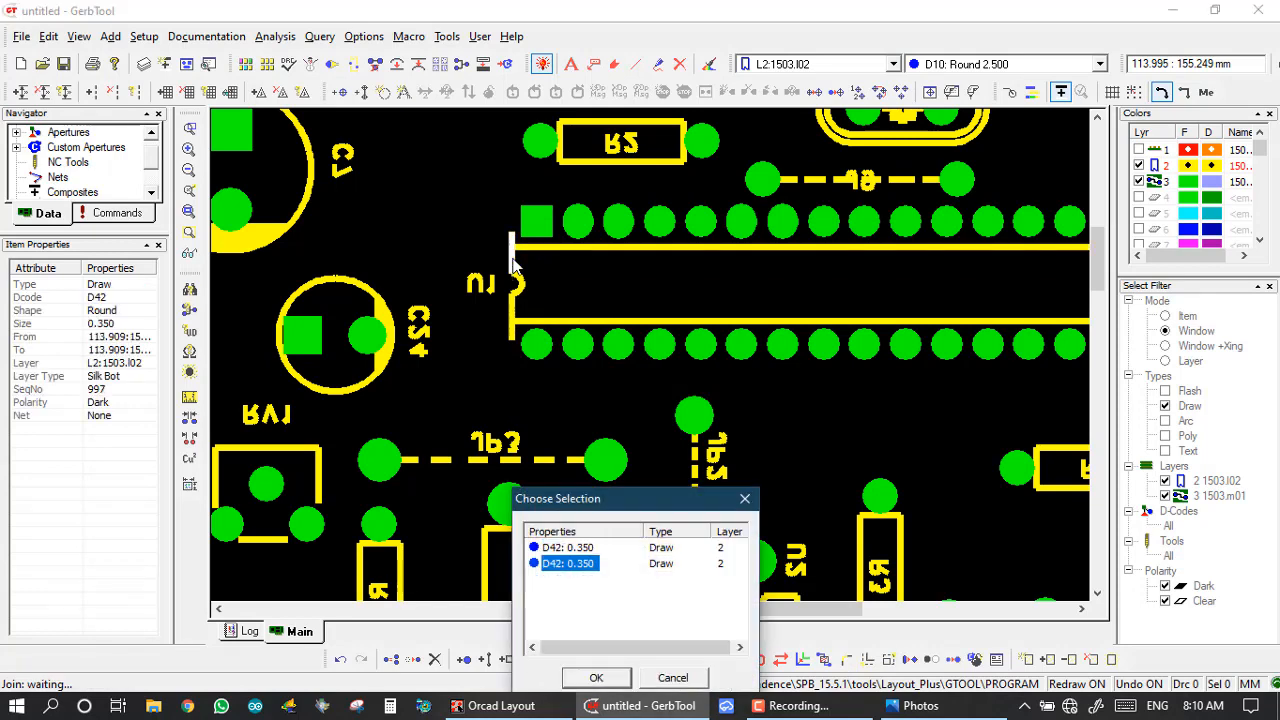
{"action": "key", "text": "Return"}
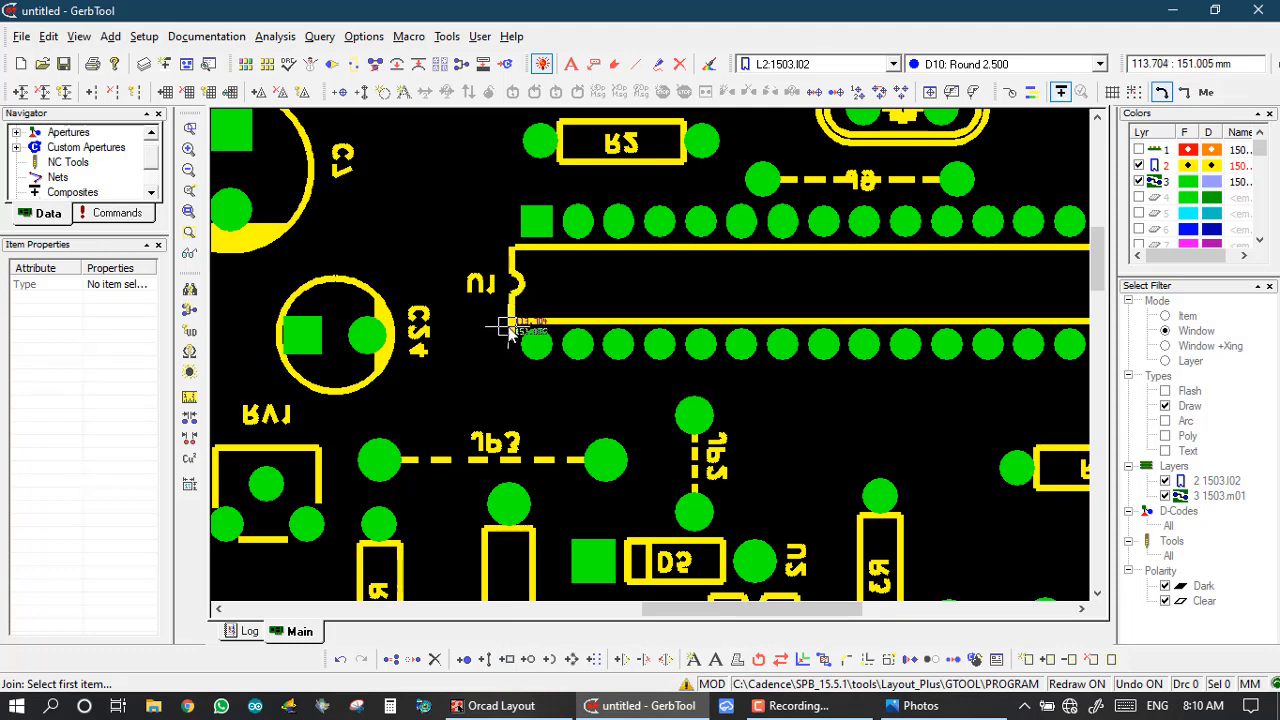
Try to join U1's lower-left side segment to the lower outline line
{"action": "left_click", "coordinate": [509, 324]}
{"action": "key", "text": "Down"}
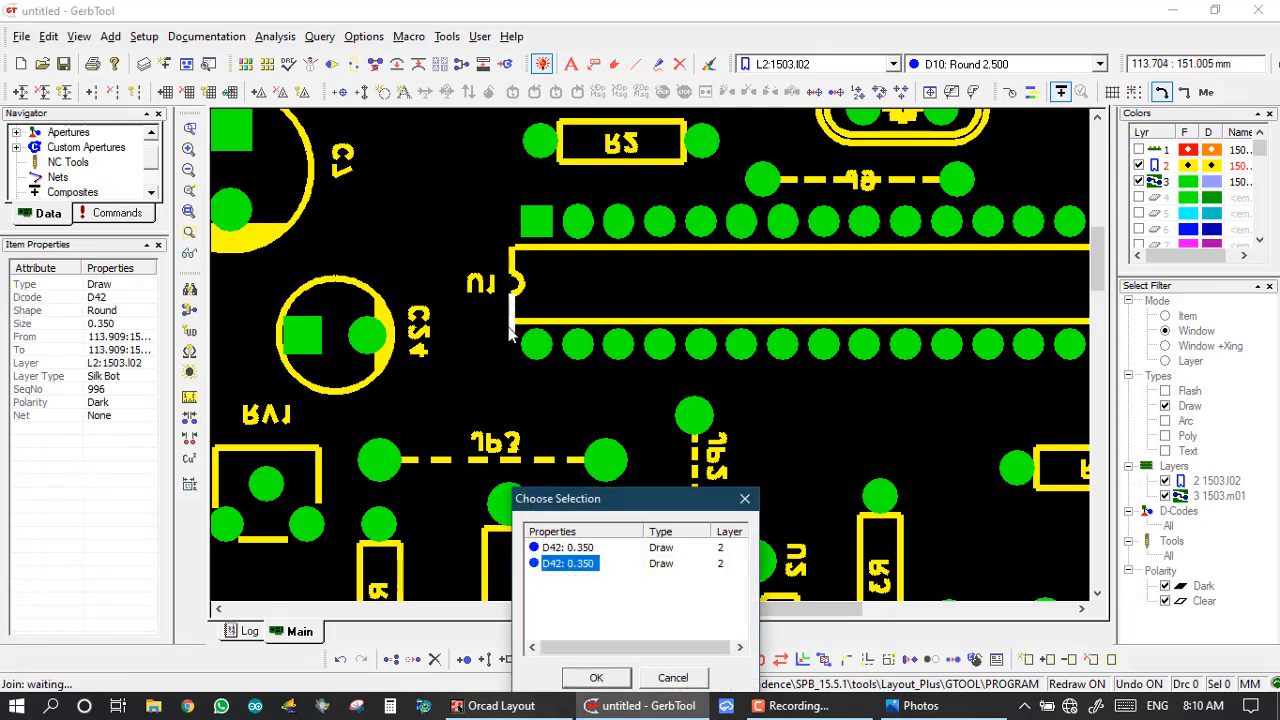
{"action": "key", "text": "Return"}
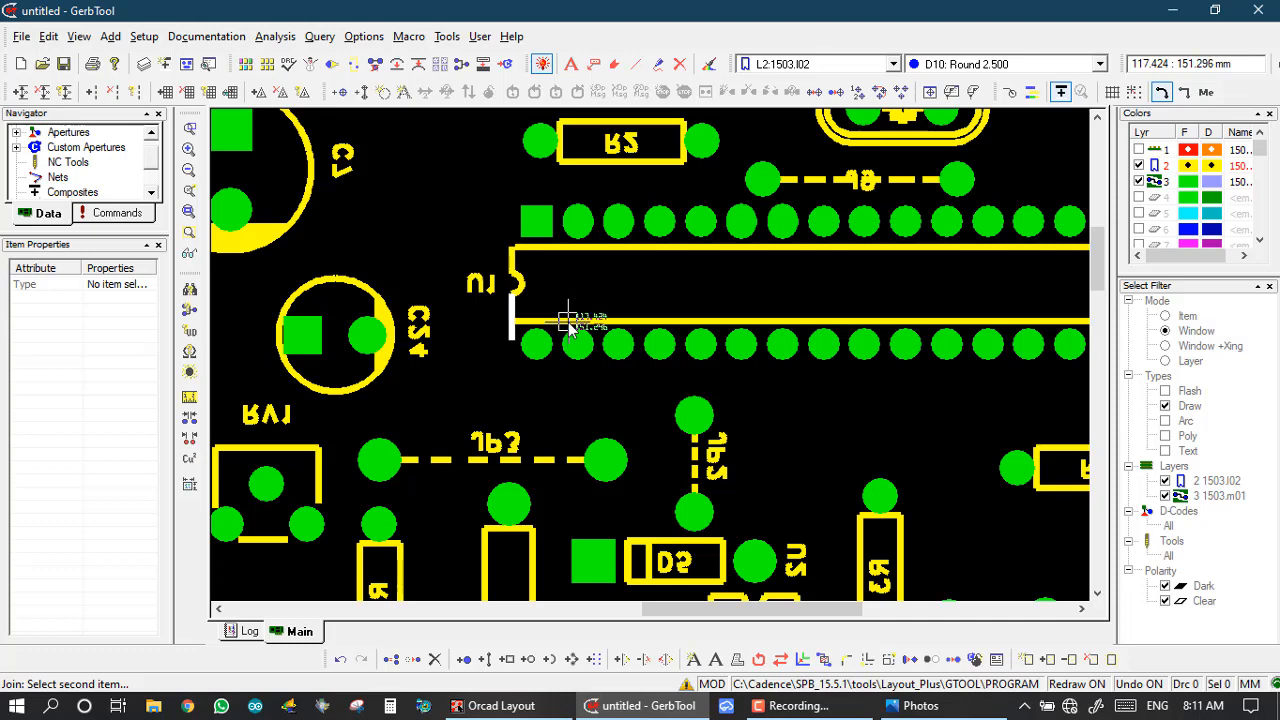
{"action": "scroll", "coordinate": [568, 322], "scroll_direction": "right", "scroll_amount": 3}
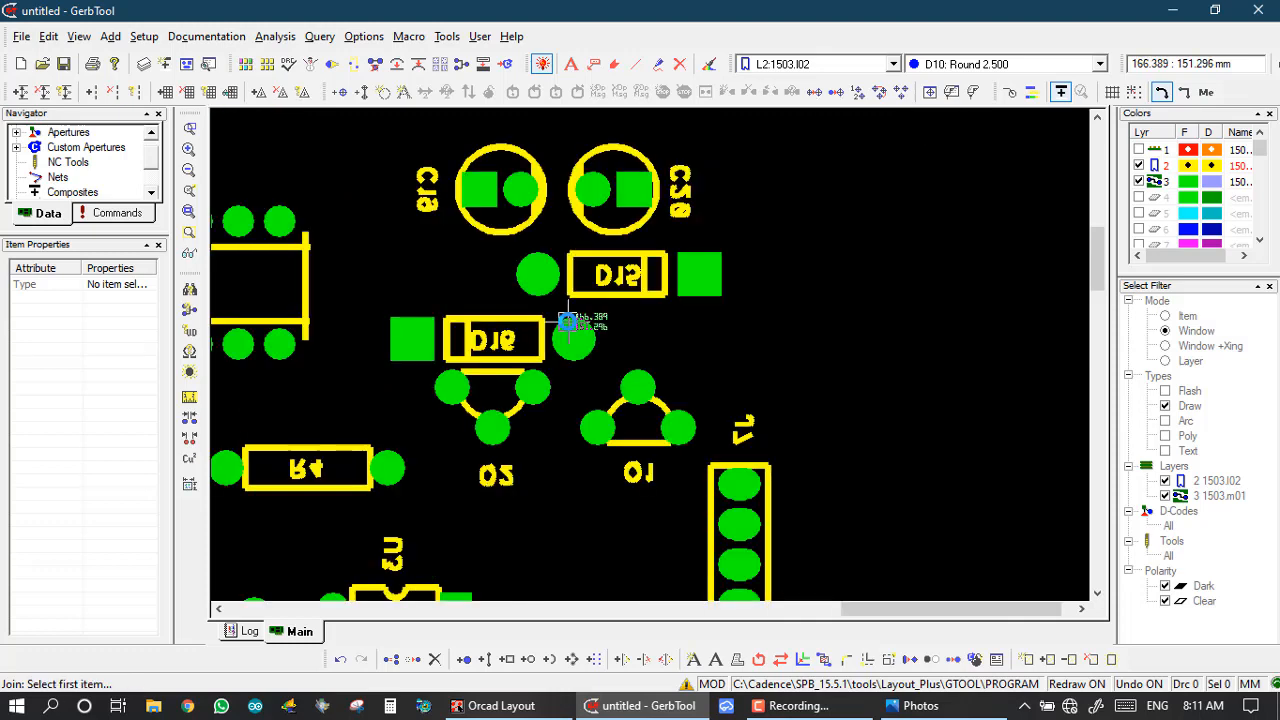
{"action": "scroll", "coordinate": [568, 322], "scroll_direction": "left", "scroll_amount": 3}
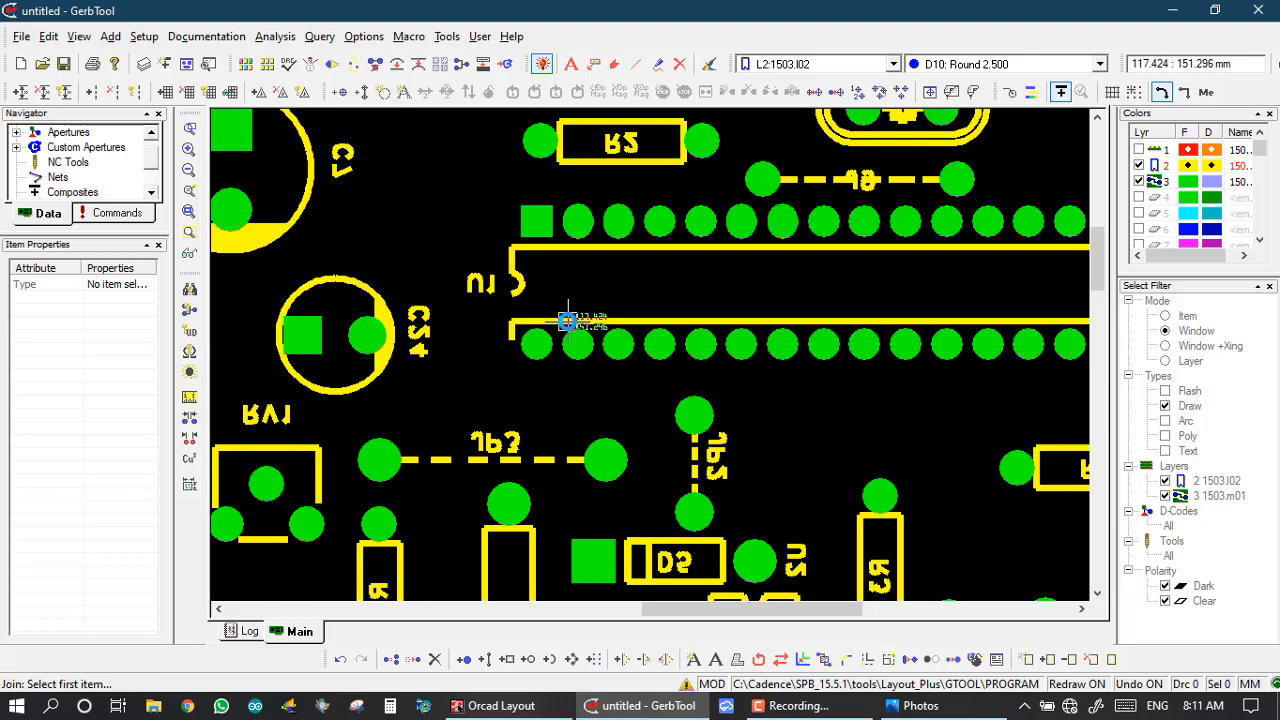
{"action": "scroll", "coordinate": [568, 322], "scroll_direction": "down", "scroll_amount": 1}
{"action": "scroll", "coordinate": [650, 360], "scroll_direction": "up", "scroll_amount": 1}
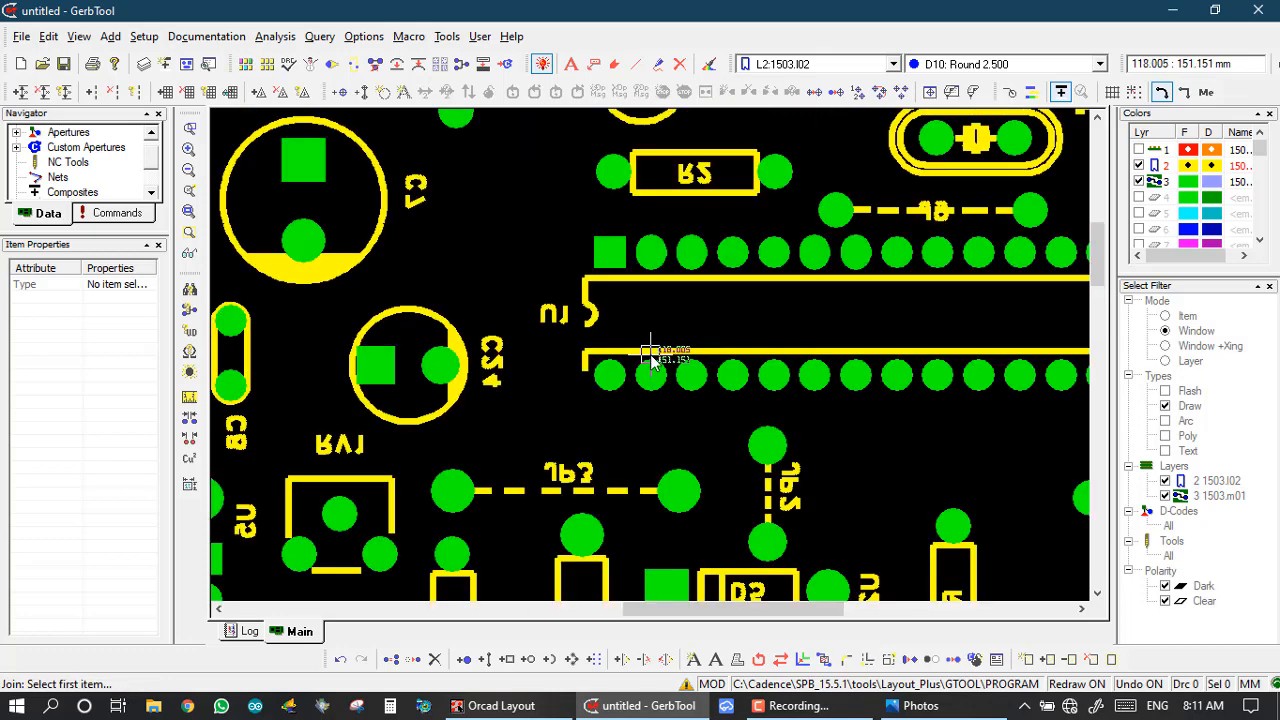
{"action": "scroll", "coordinate": [650, 358], "scroll_direction": "up", "scroll_amount": 1}
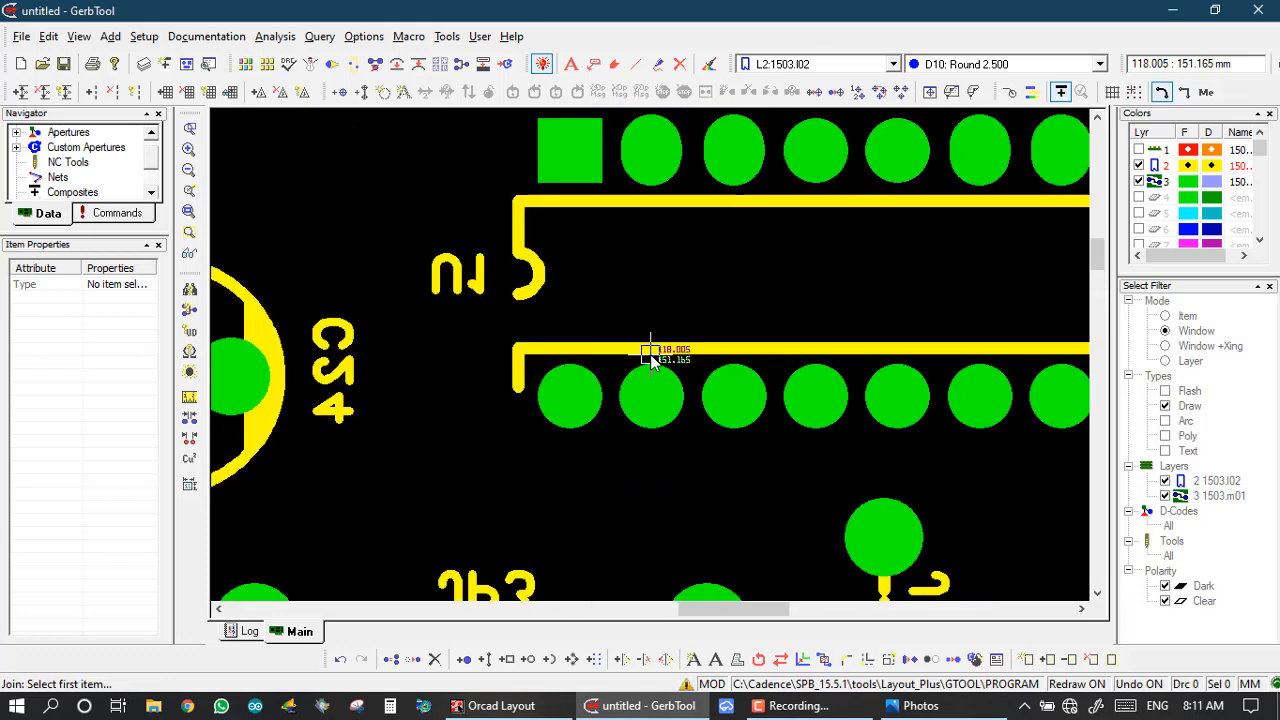
Undo the most recent Join Lines operation on U1's lower-left corner
{"action": "left_click", "coordinate": [337, 660]}
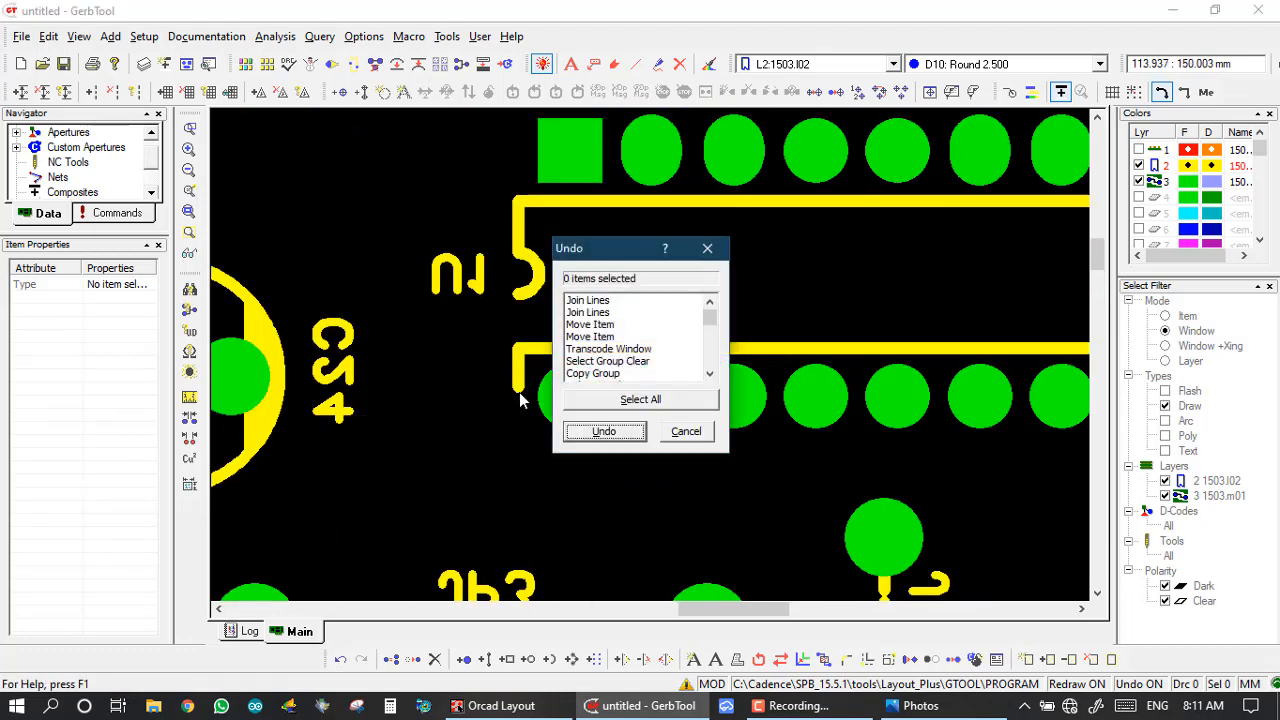
{"action": "left_click", "coordinate": [590, 301]}
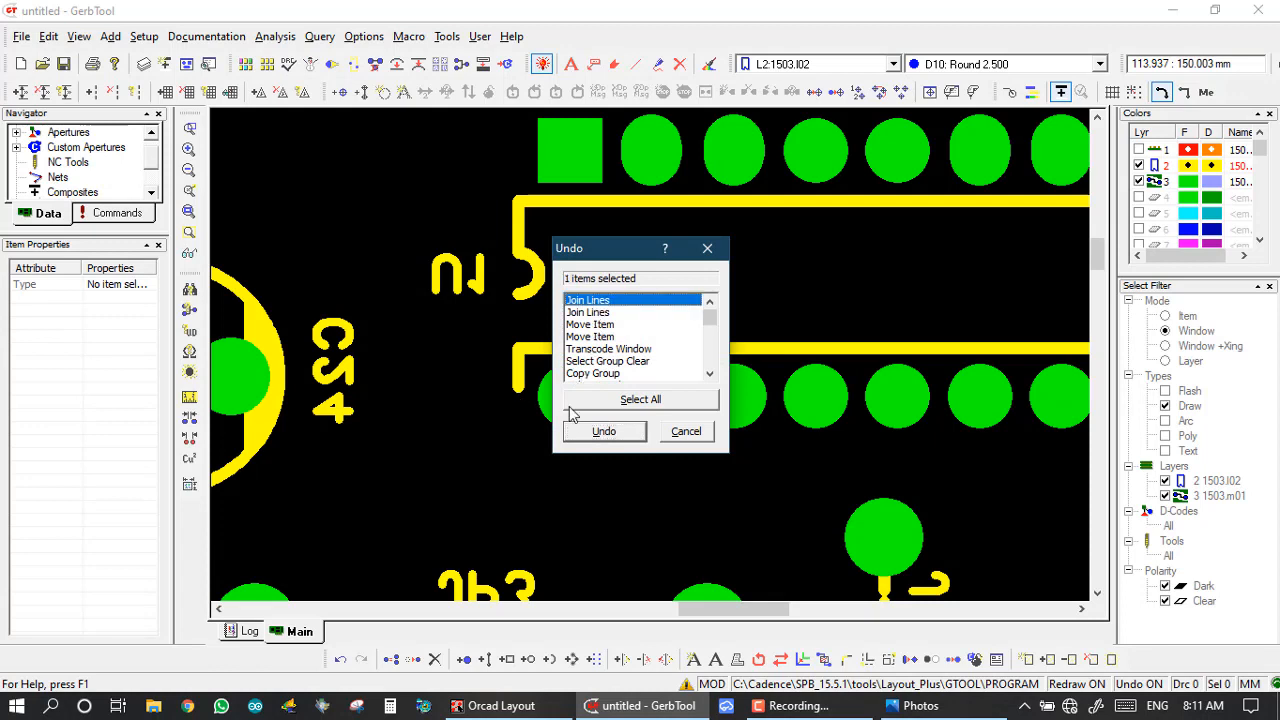
{"action": "left_click", "coordinate": [572, 440]}
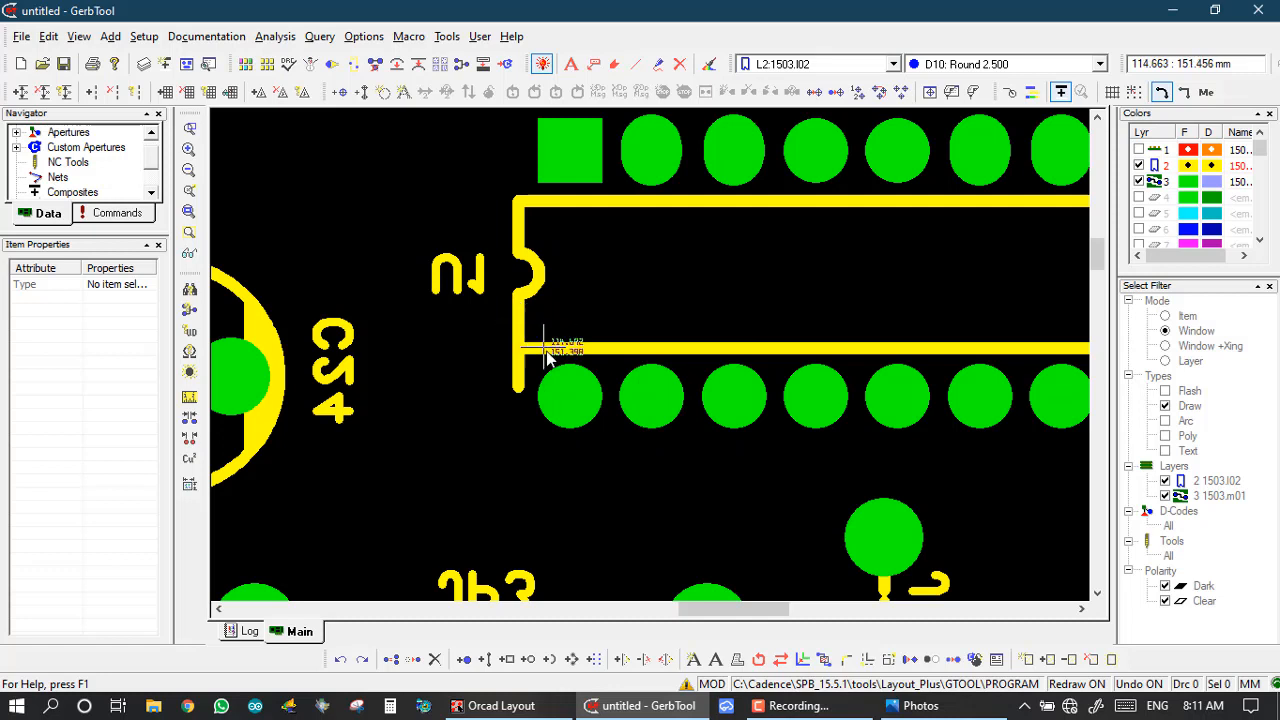
{"action": "left_click", "coordinate": [551, 346]}
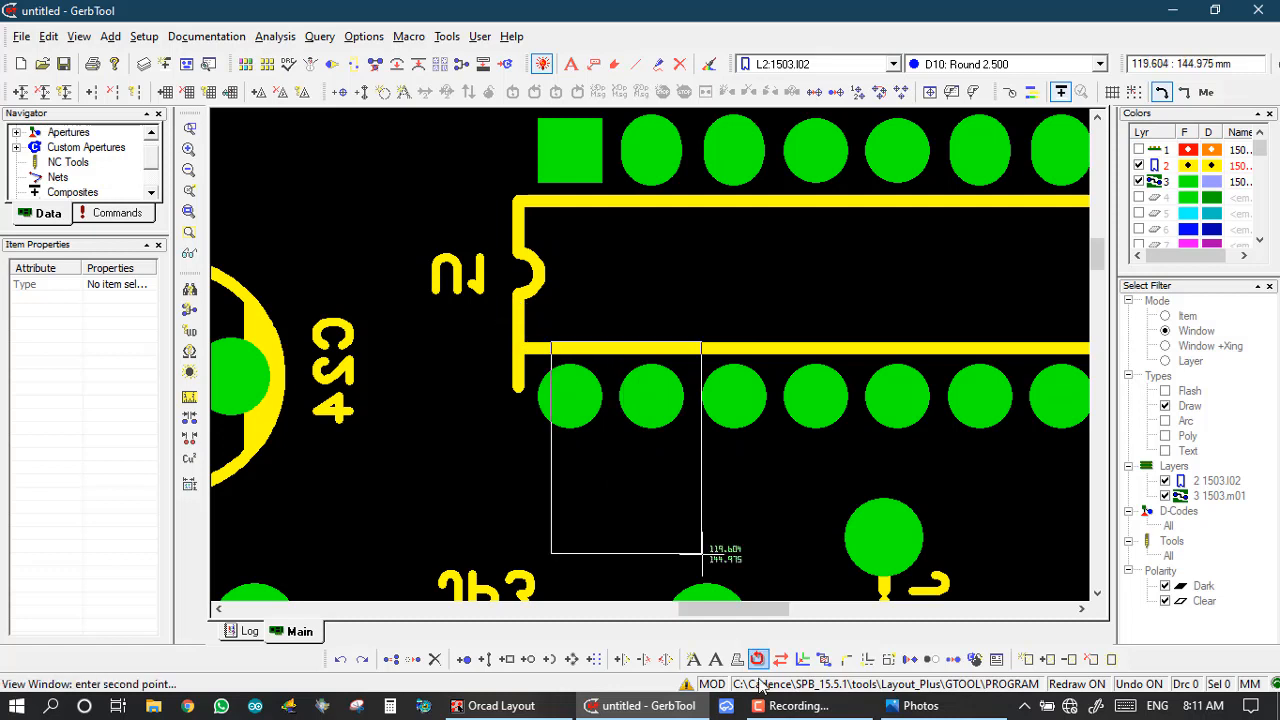
Join U1's lower outline line to the lower-left side segment, trimming the overhanging end
{"action": "left_click", "coordinate": [843, 660]}
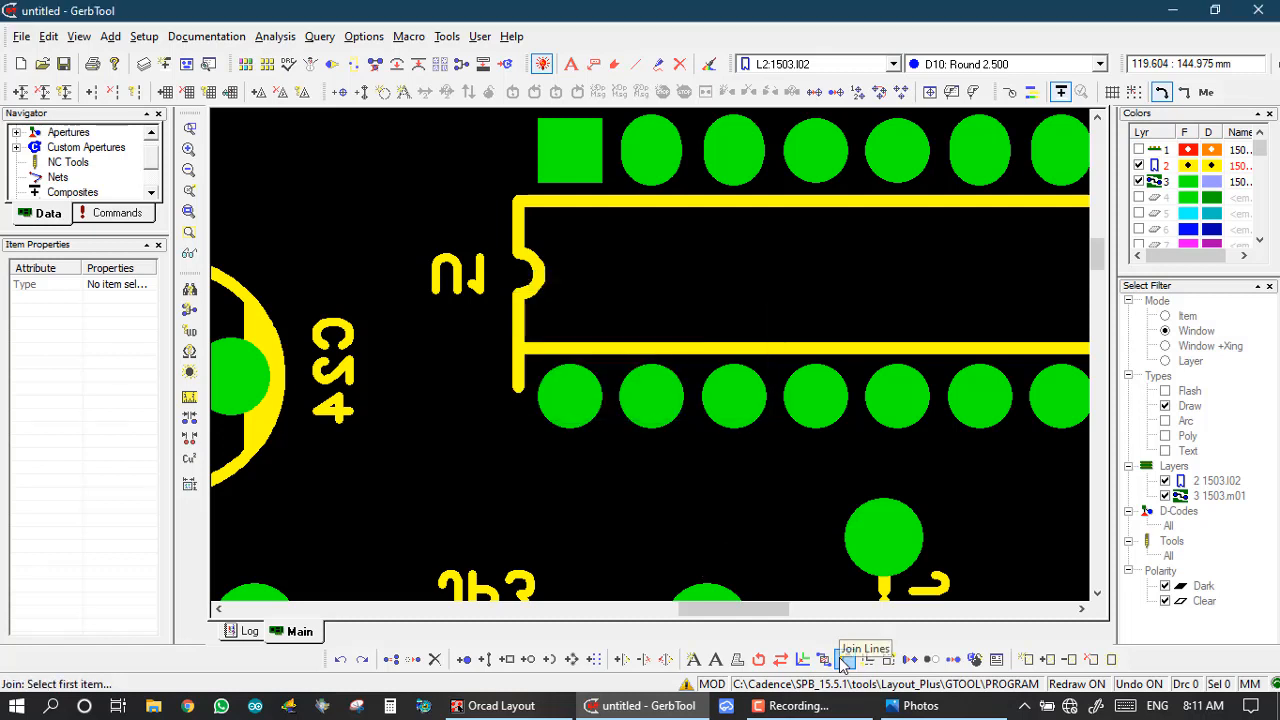
{"action": "left_click", "coordinate": [585, 348]}
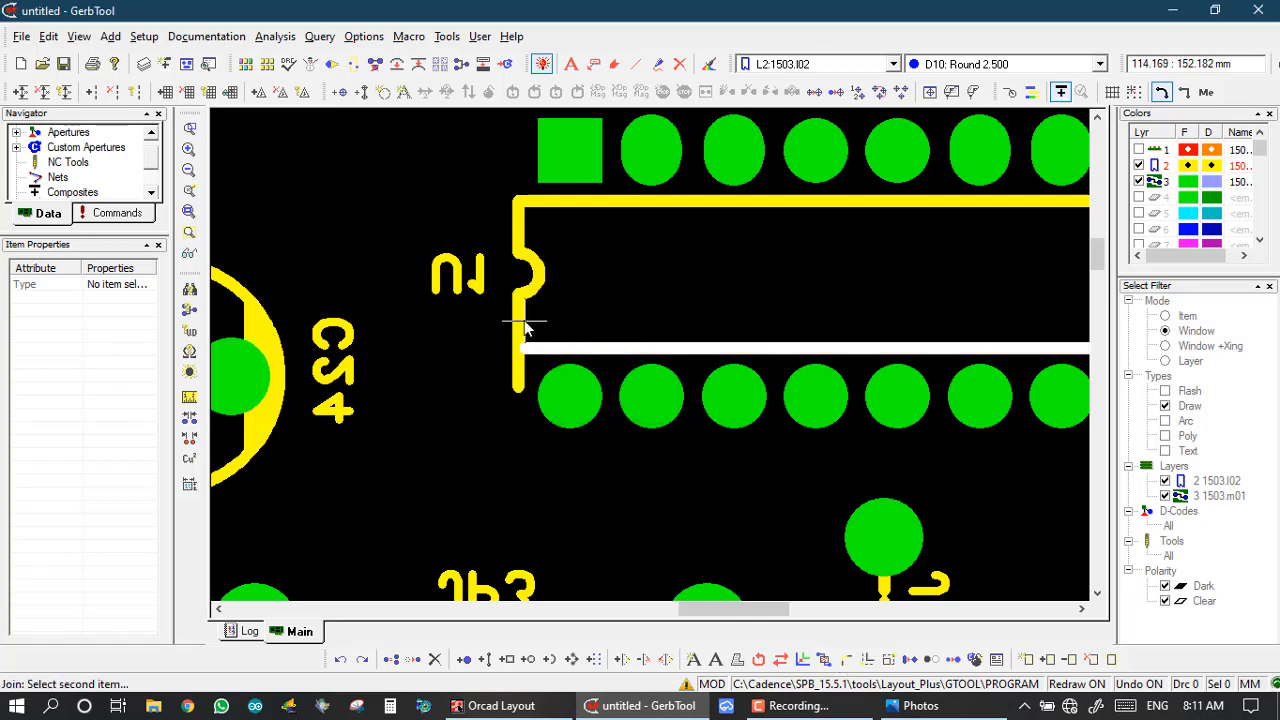
{"action": "left_click", "coordinate": [520, 332]}
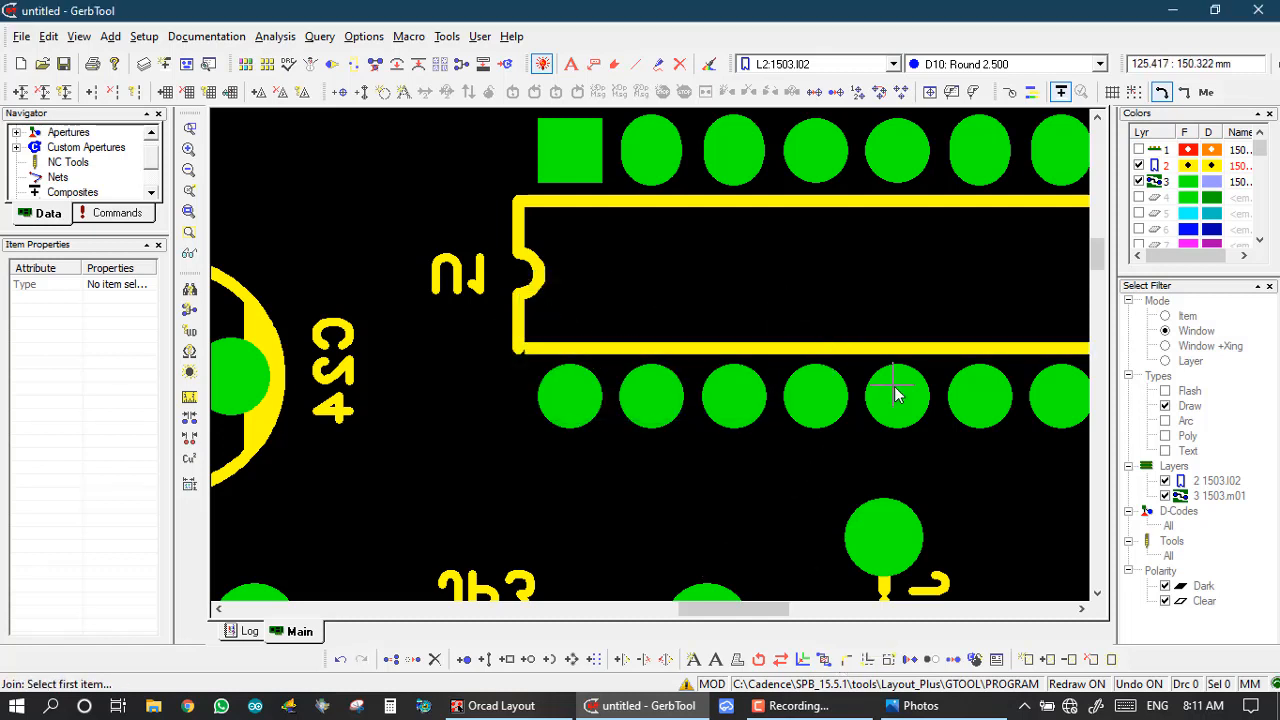
Join U1's right side line to the upper and lower outline lines, trimming the overhanging ends at both corners
{"action": "scroll", "coordinate": [900, 390], "scroll_direction": "down", "scroll_amount": 2}
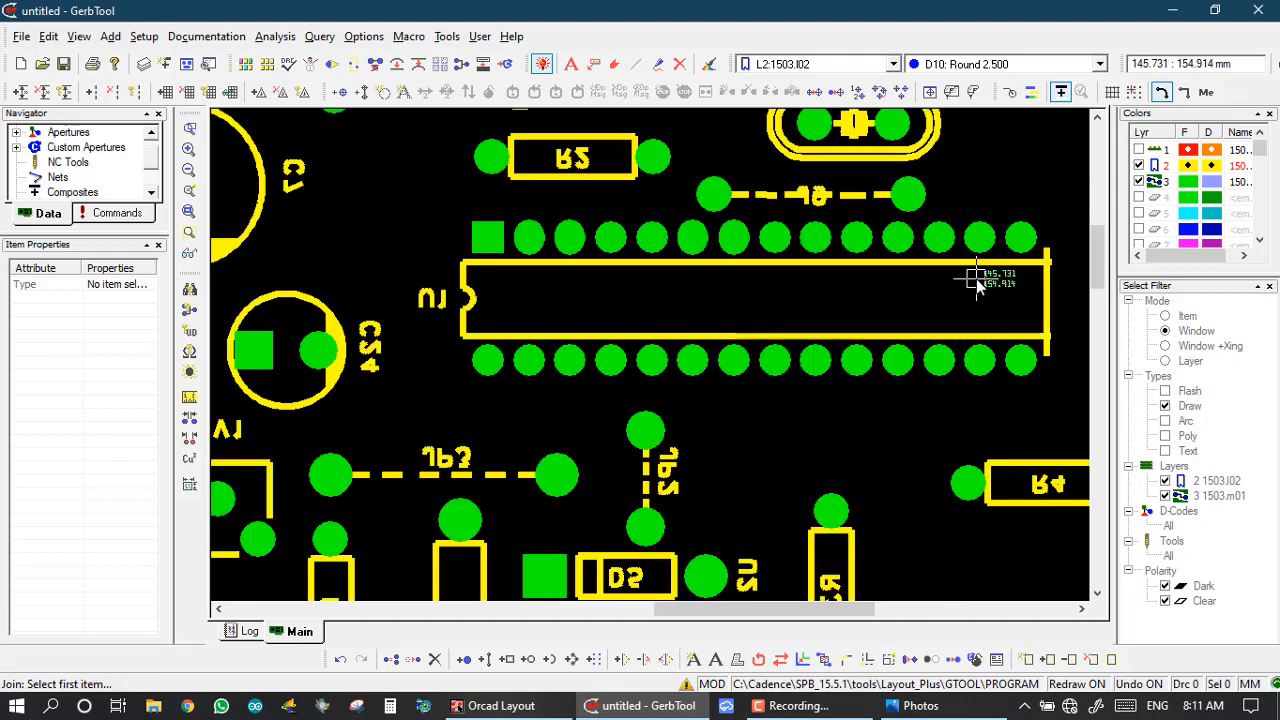
{"action": "scroll", "coordinate": [976, 281], "scroll_direction": "up", "scroll_amount": 2}
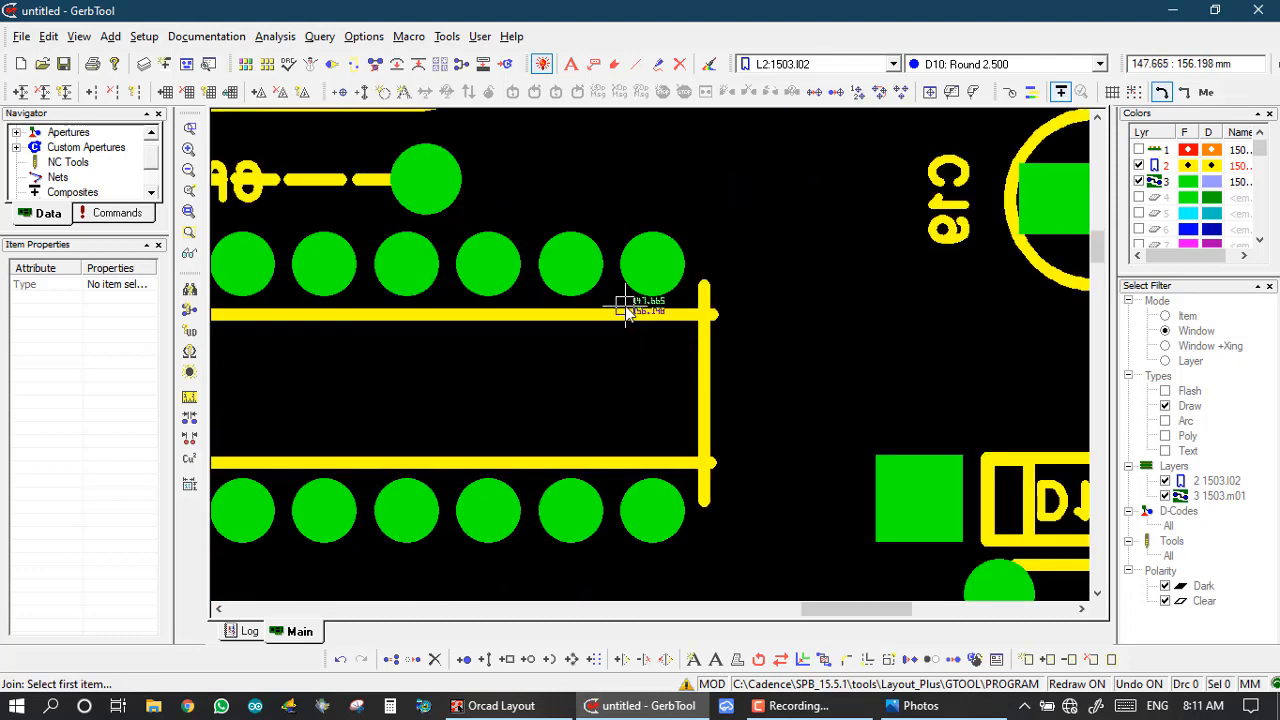
{"action": "left_click", "coordinate": [624, 313]}
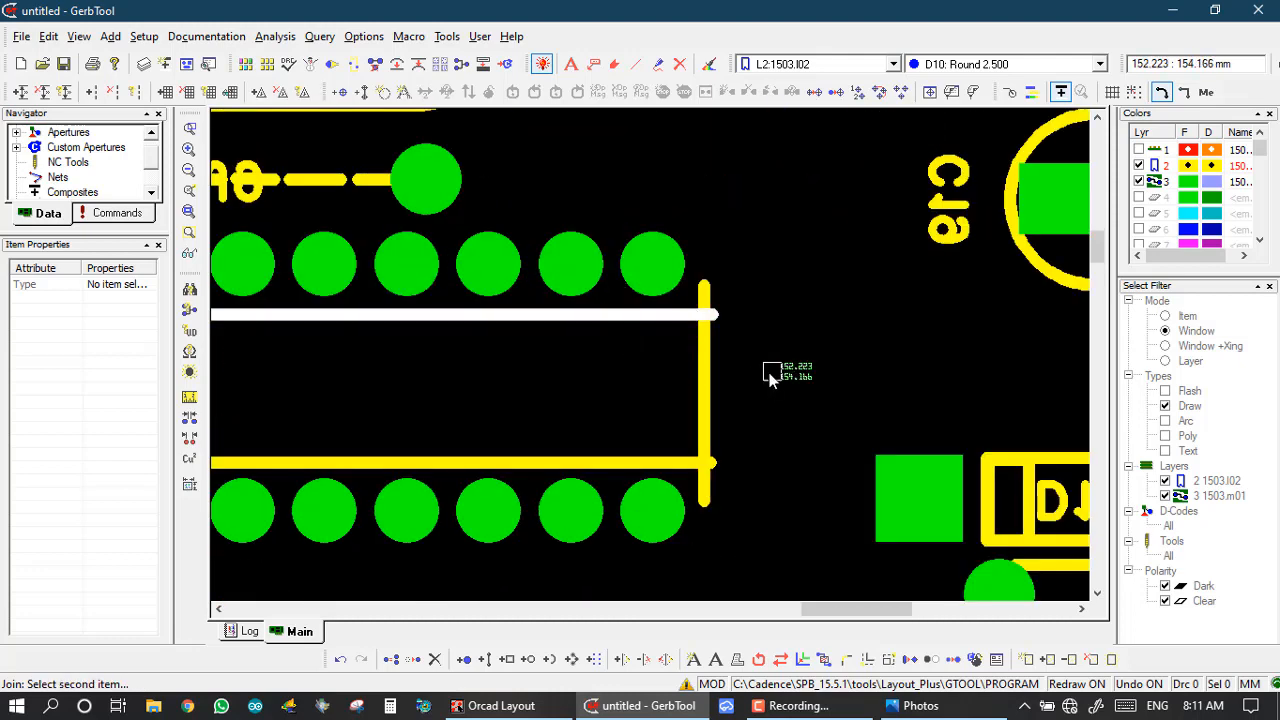
{"action": "left_click", "coordinate": [705, 400]}
{"action": "left_click", "coordinate": [621, 465]}
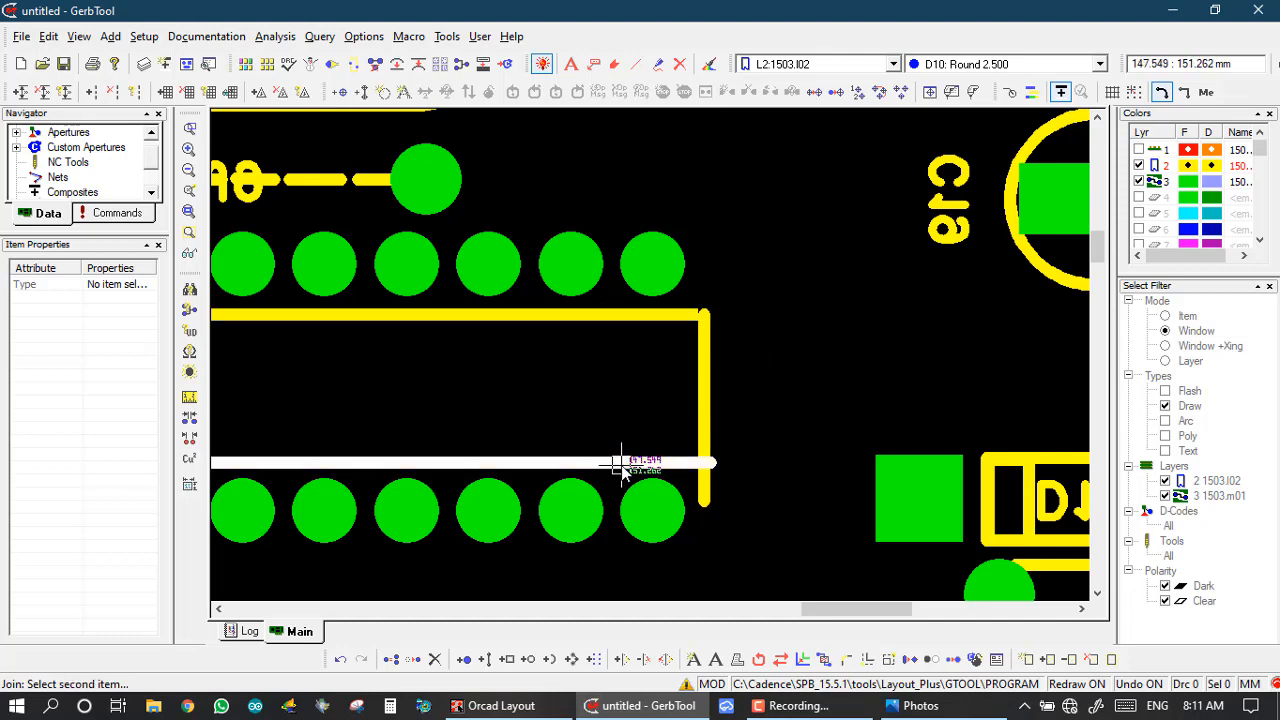
{"action": "left_click", "coordinate": [698, 408]}
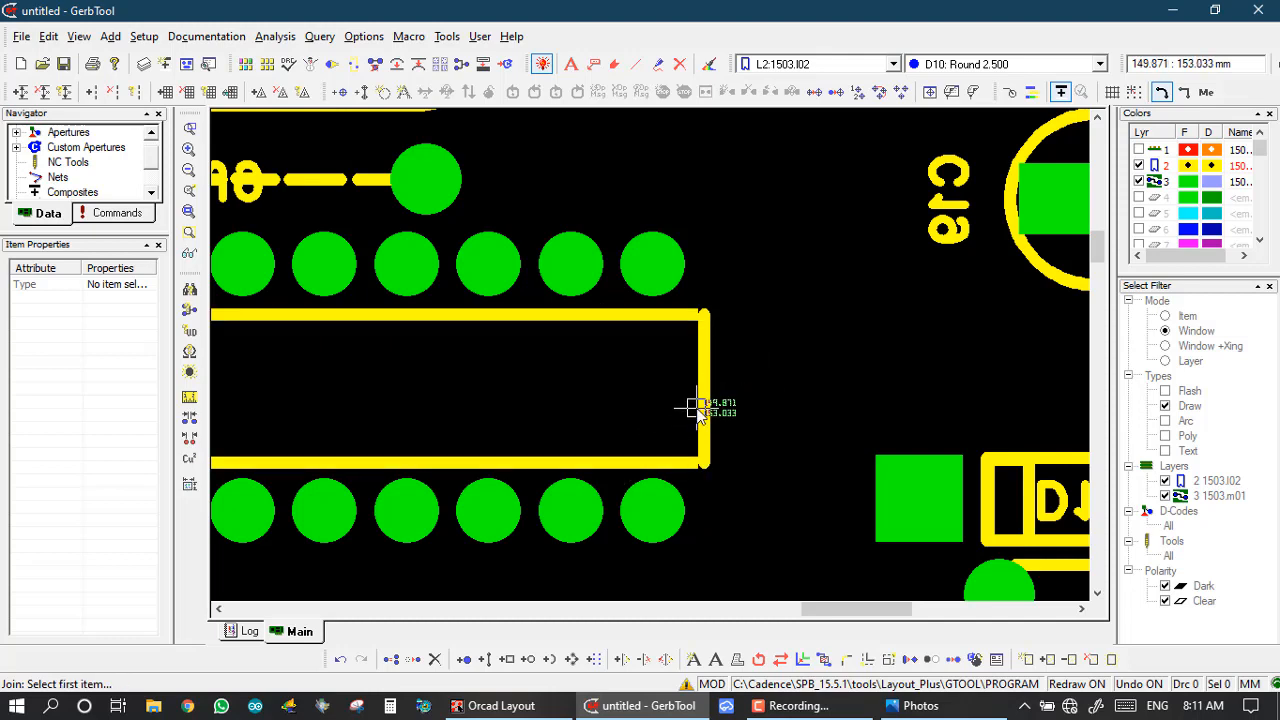
Examine the rest of the board for other silkscreen outlines that overlap component pads
{"action": "scroll", "coordinate": [700, 408], "scroll_direction": "down", "scroll_amount": 2}
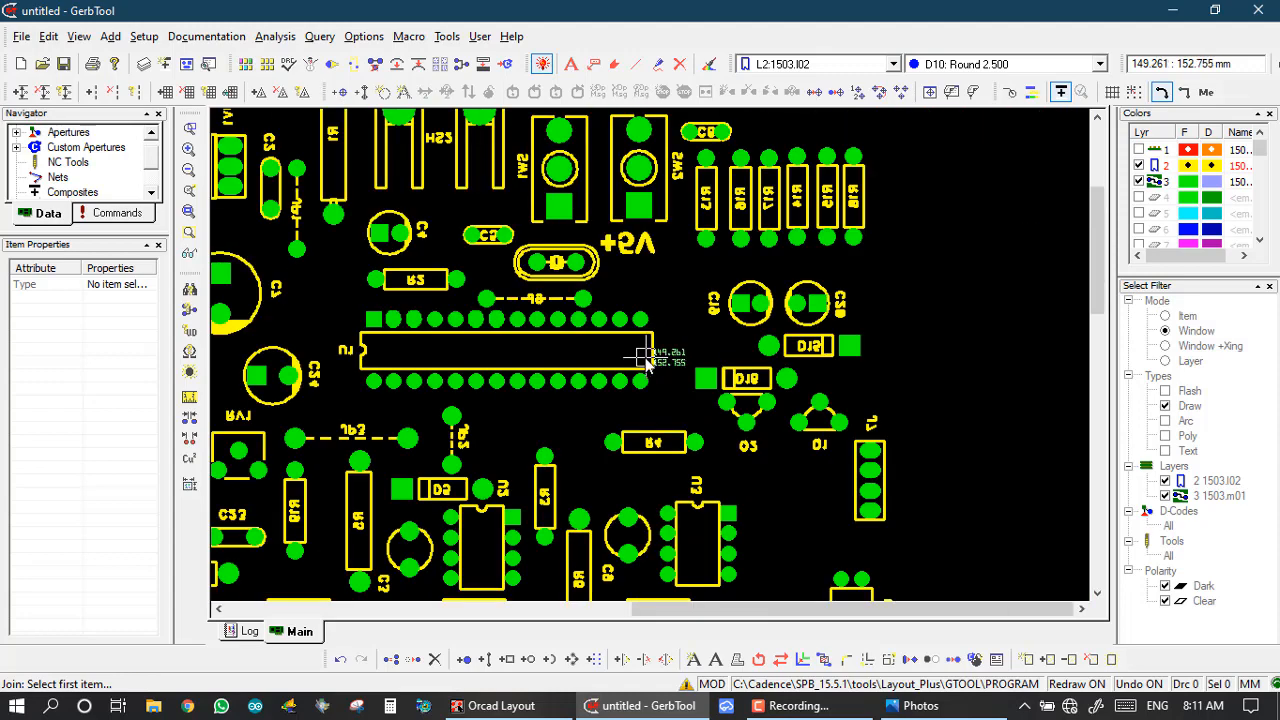
{"action": "scroll", "coordinate": [403, 346], "scroll_direction": "up", "scroll_amount": 2}
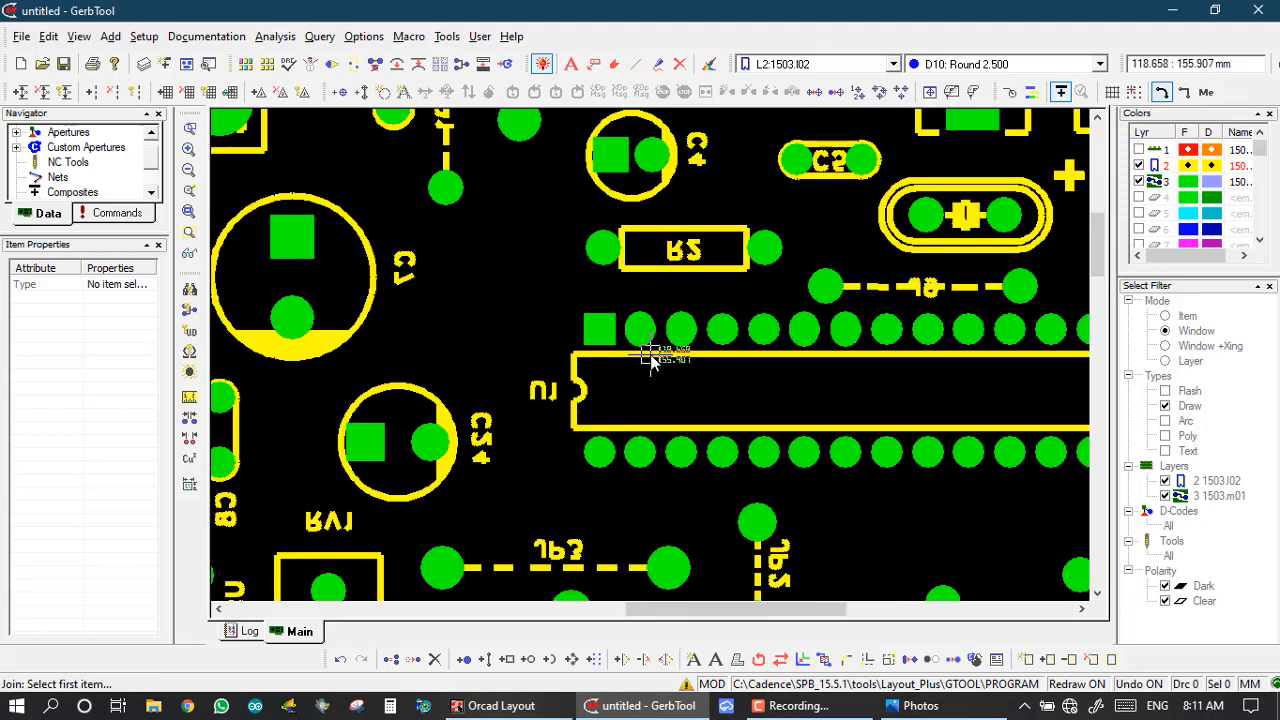
{"action": "scroll", "coordinate": [650, 362], "scroll_direction": "up", "scroll_amount": 2}
{"action": "scroll", "coordinate": [650, 362], "scroll_direction": "down", "scroll_amount": 7}
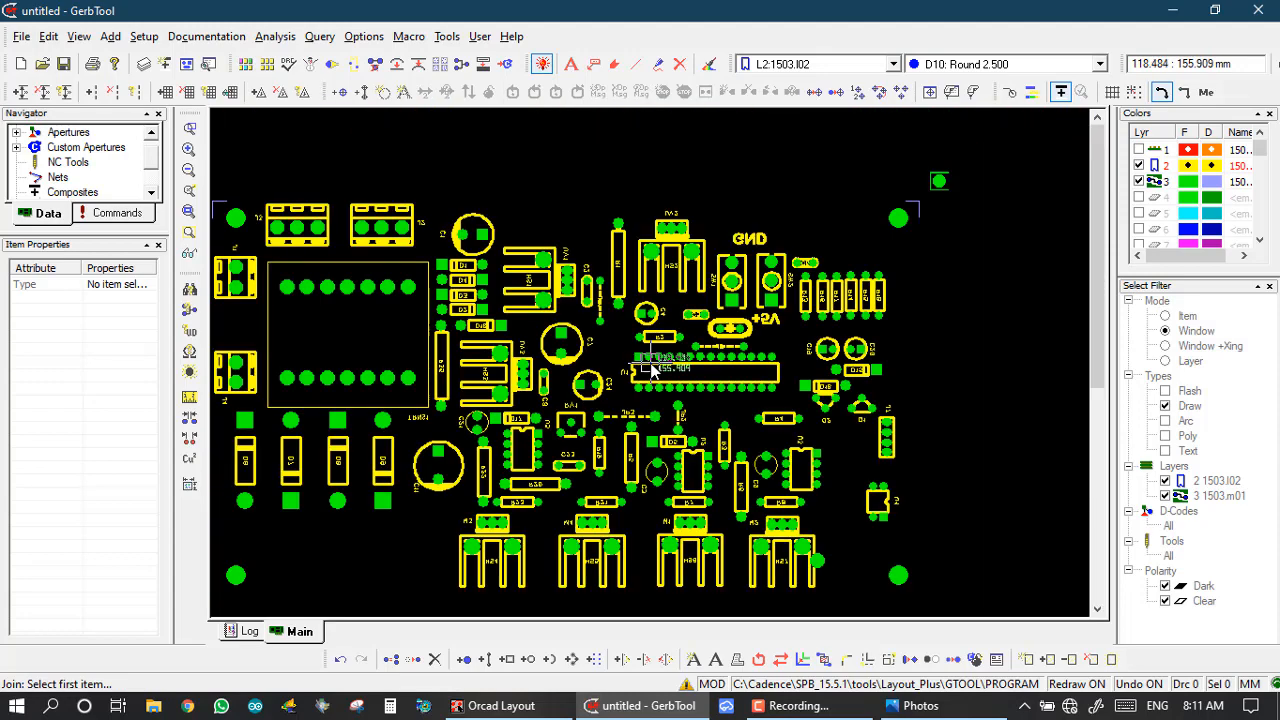
{"action": "scroll", "coordinate": [651, 480], "scroll_direction": "up", "scroll_amount": 2}
{"action": "scroll", "coordinate": [650, 357], "scroll_direction": "down", "scroll_amount": 2}
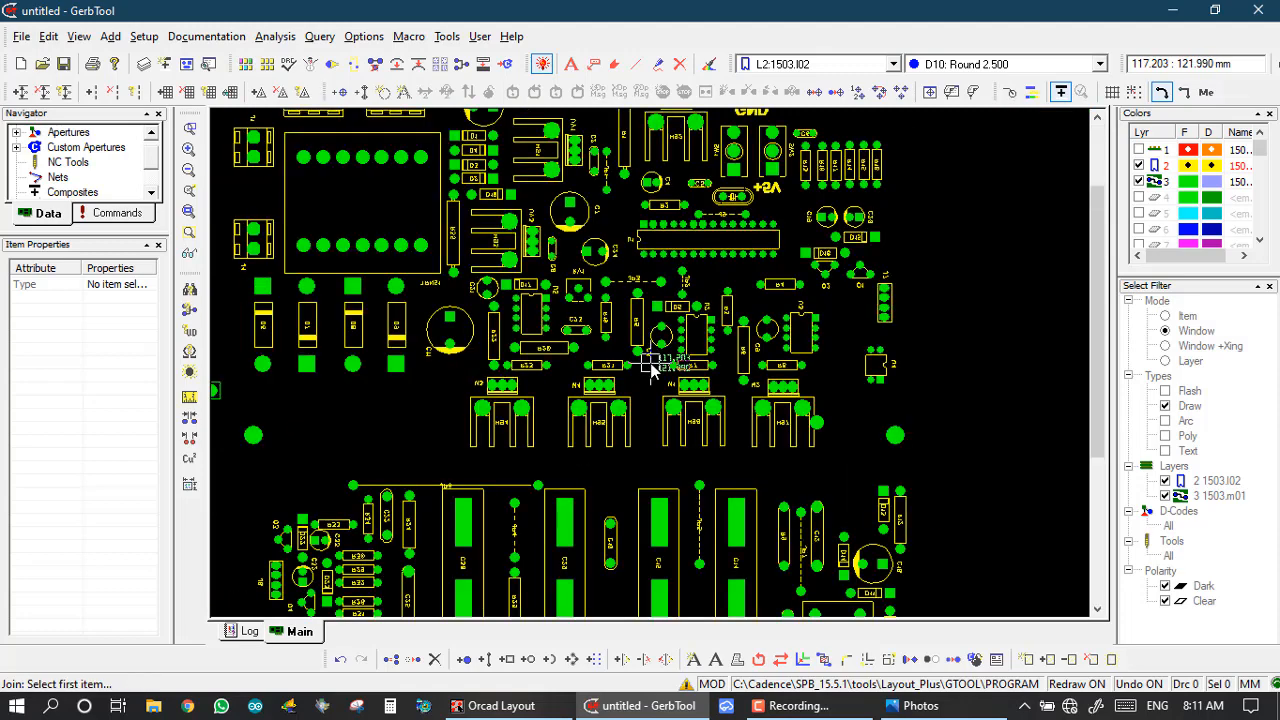
{"action": "scroll", "coordinate": [515, 330], "scroll_direction": "up", "scroll_amount": 3}
{"action": "scroll", "coordinate": [650, 360], "scroll_direction": "down", "scroll_amount": 3}
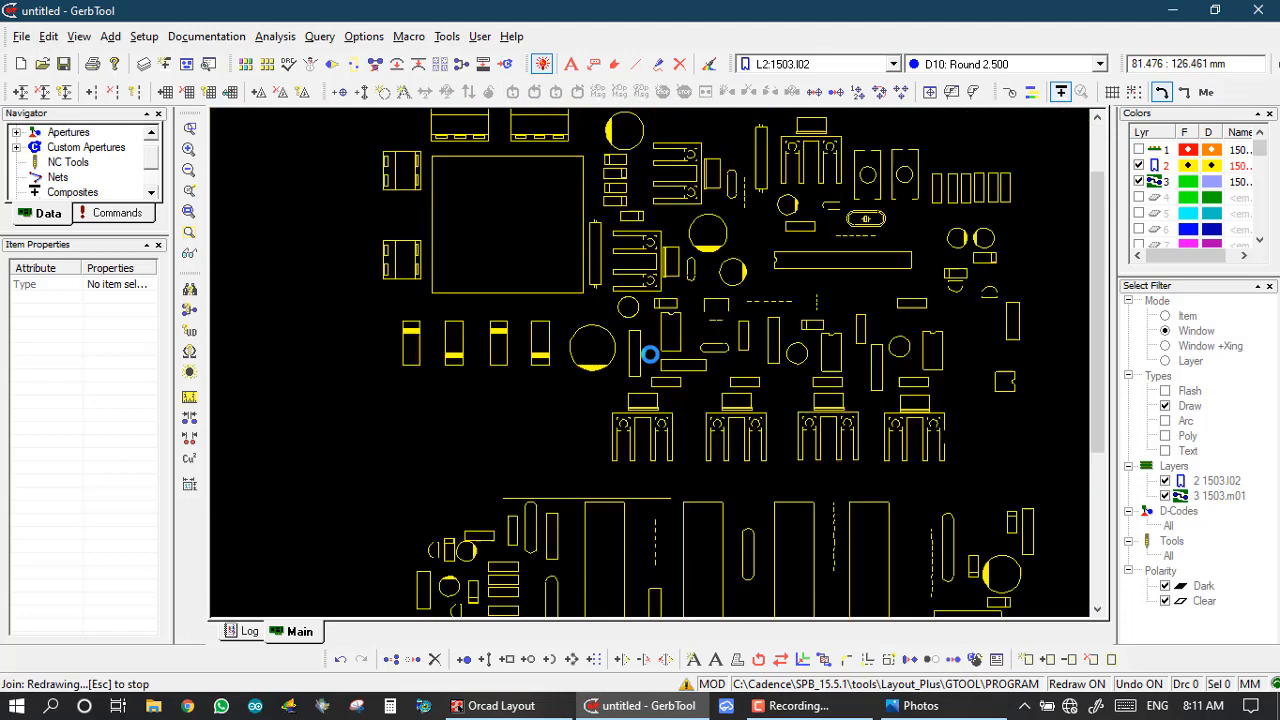
{"action": "scroll", "coordinate": [843, 370], "scroll_direction": "up", "scroll_amount": 4}
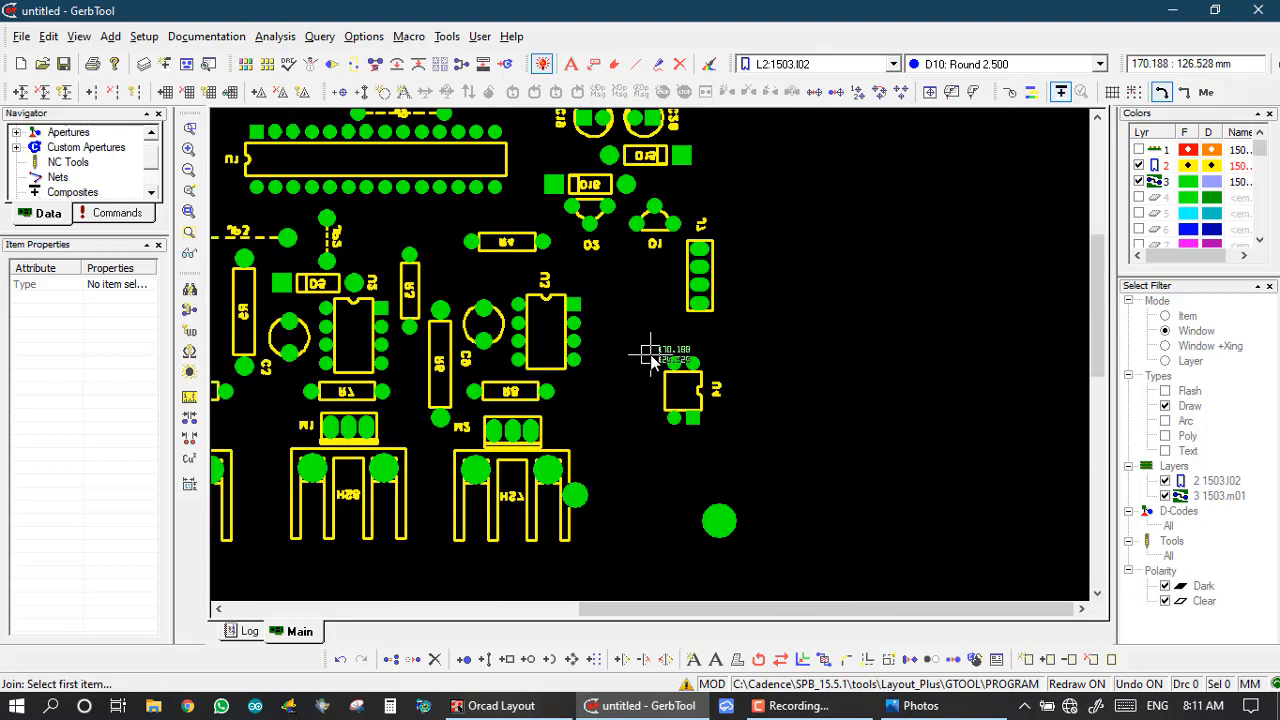
{"action": "scroll", "coordinate": [650, 358], "scroll_direction": "up", "scroll_amount": 2}
{"action": "scroll", "coordinate": [650, 358], "scroll_direction": "down", "scroll_amount": 4}
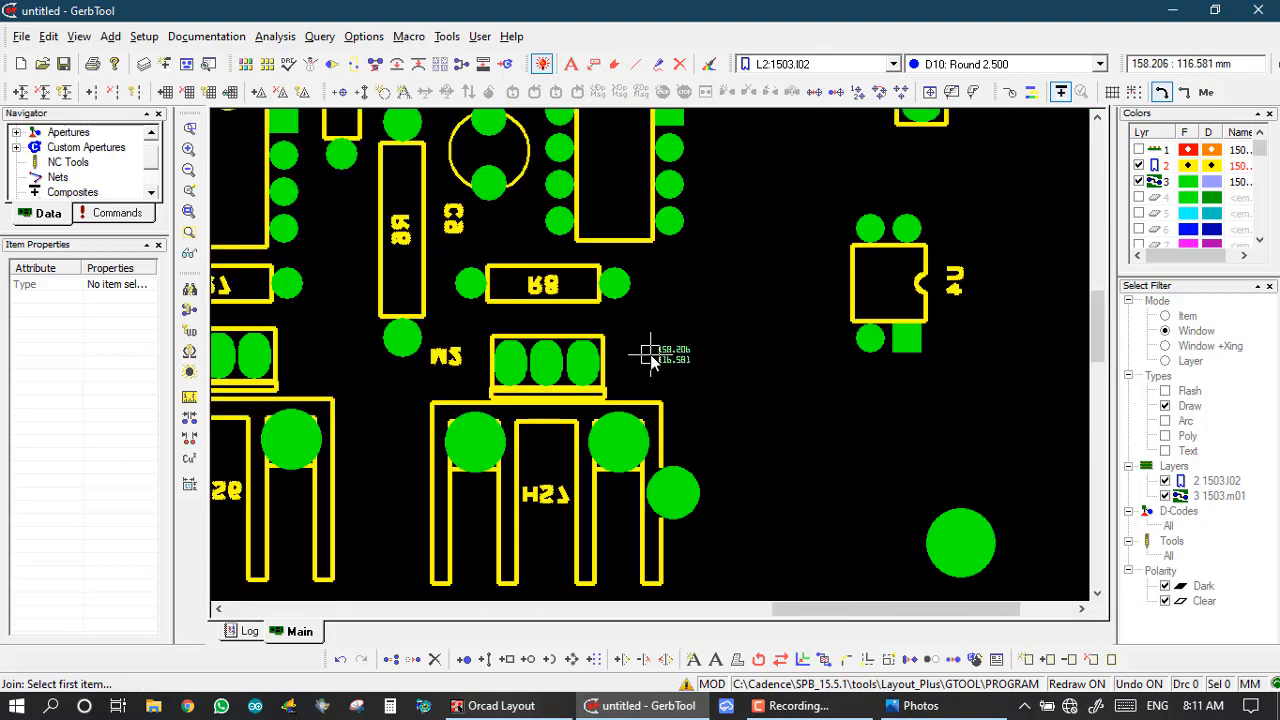
{"action": "scroll", "coordinate": [630, 517], "scroll_direction": "up", "scroll_amount": 1}
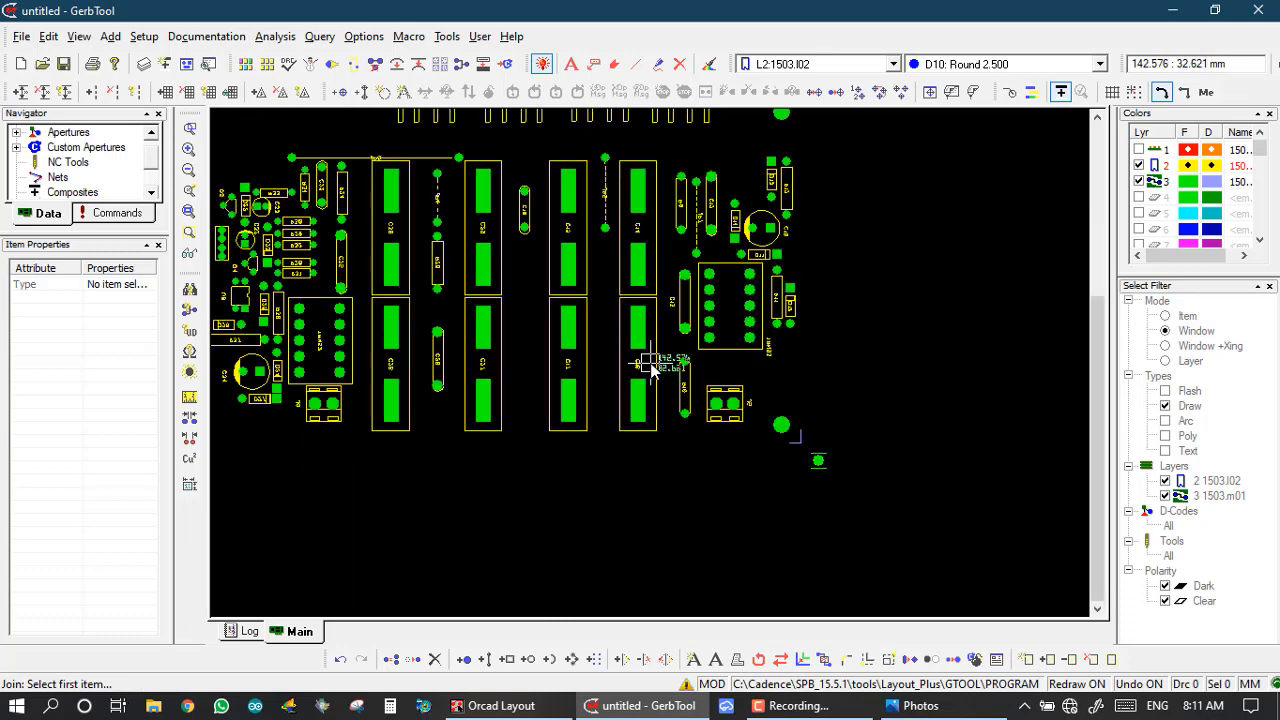
{"action": "scroll", "coordinate": [650, 366], "scroll_direction": "up", "scroll_amount": 3}
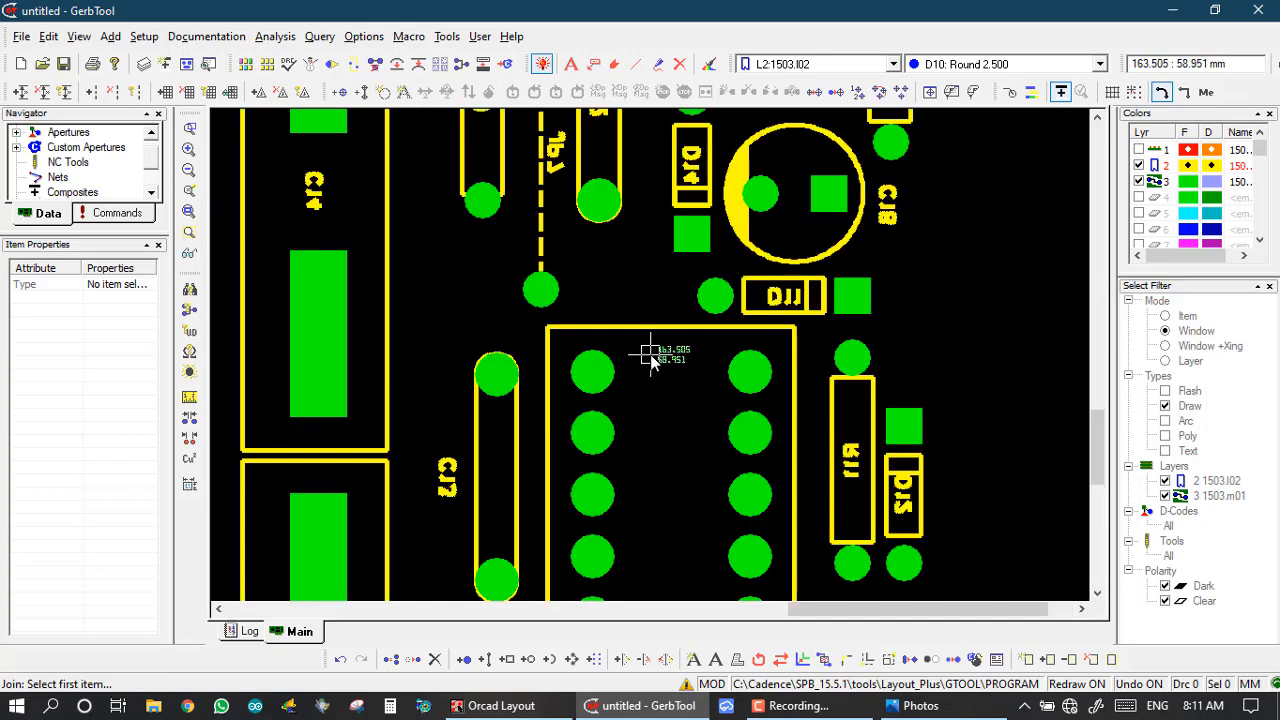
{"action": "scroll", "coordinate": [650, 358], "scroll_direction": "down", "scroll_amount": 2}
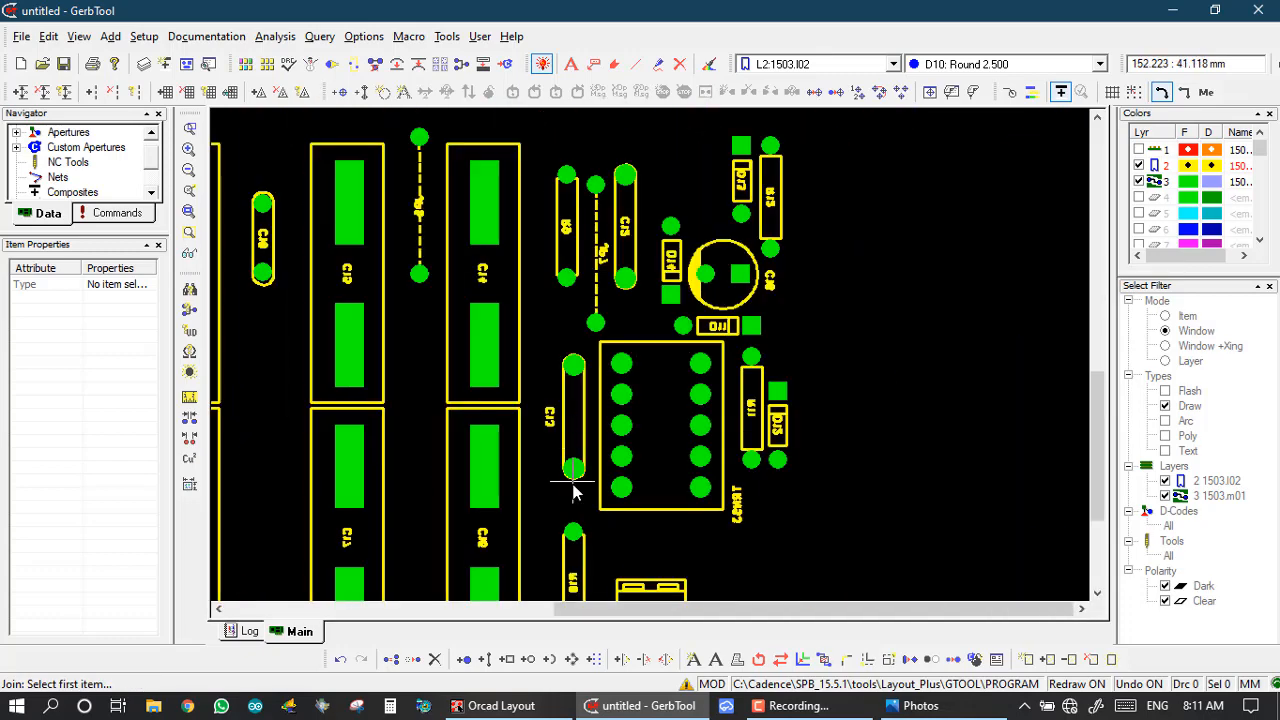
Move the upper D42 end line of R9's outline inward, clear of the upper pad
{"action": "scroll", "coordinate": [605, 245], "scroll_direction": "up", "scroll_amount": 1}
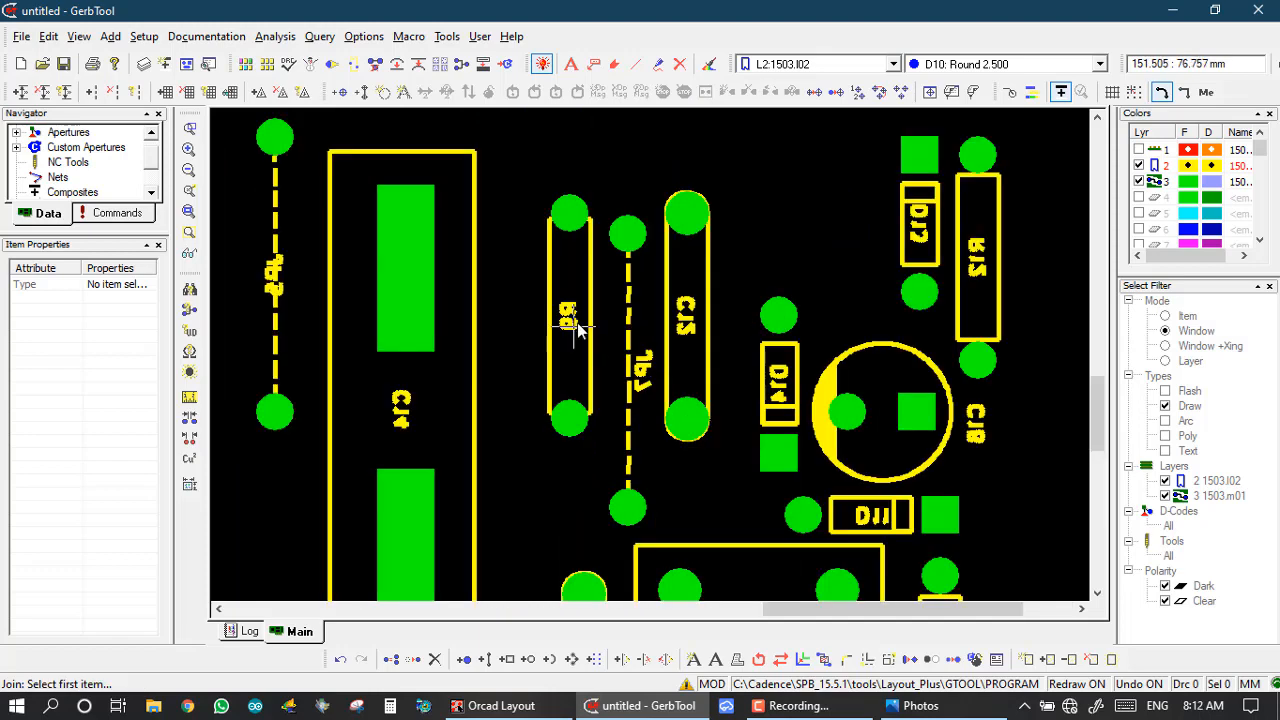
{"action": "scroll", "coordinate": [551, 240], "scroll_direction": "up", "scroll_amount": 2}
{"action": "scroll", "coordinate": [650, 354], "scroll_direction": "down", "scroll_amount": 1}
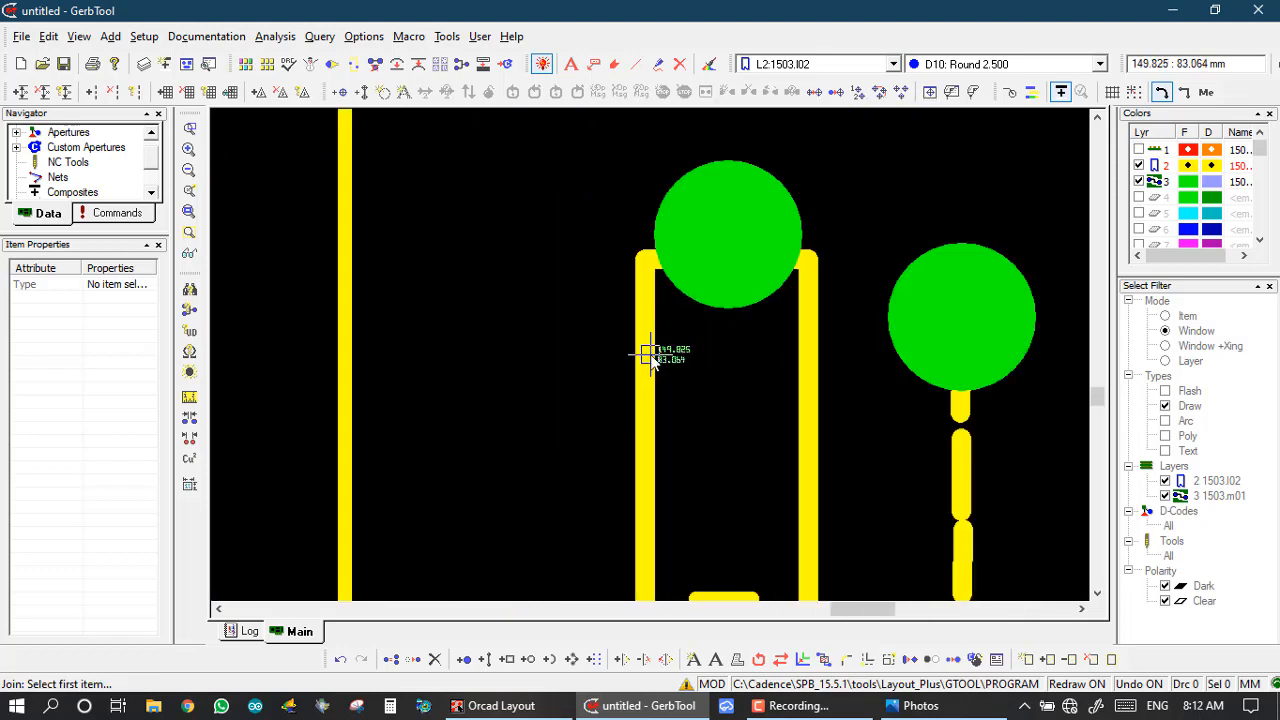
{"action": "scroll", "coordinate": [650, 354], "scroll_direction": "down", "scroll_amount": 1}
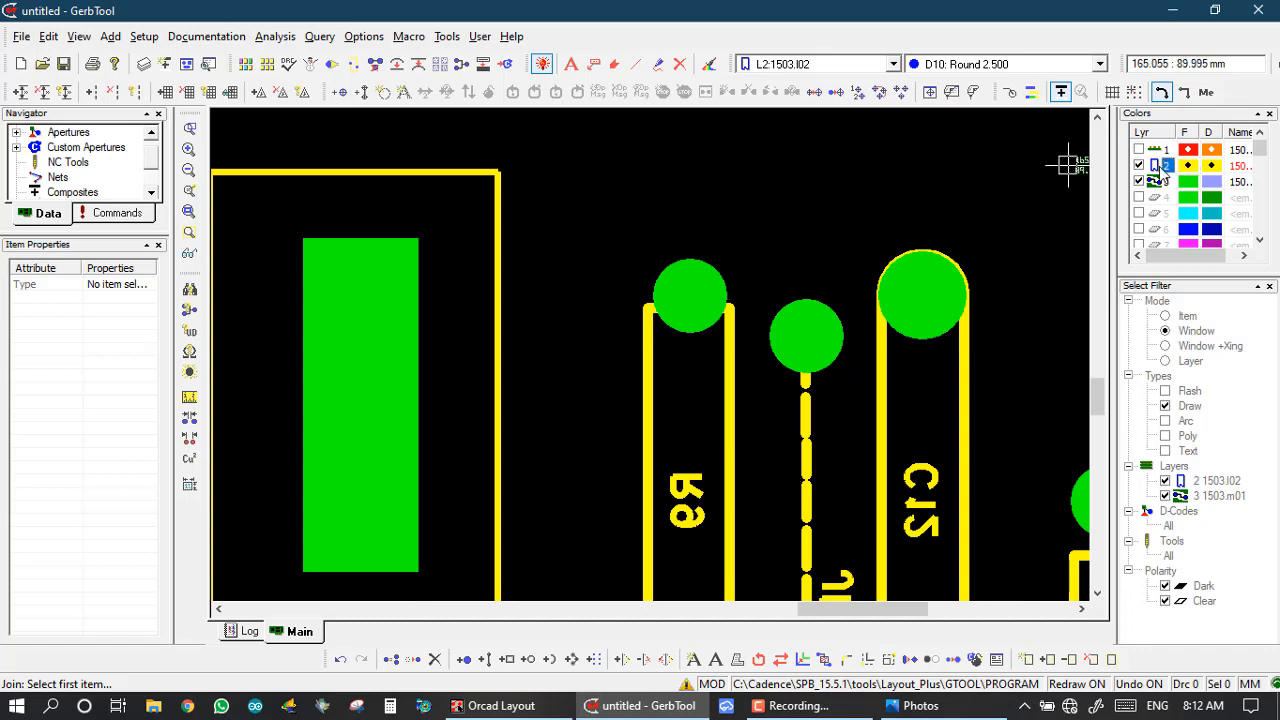
{"action": "left_click", "coordinate": [665, 316]}
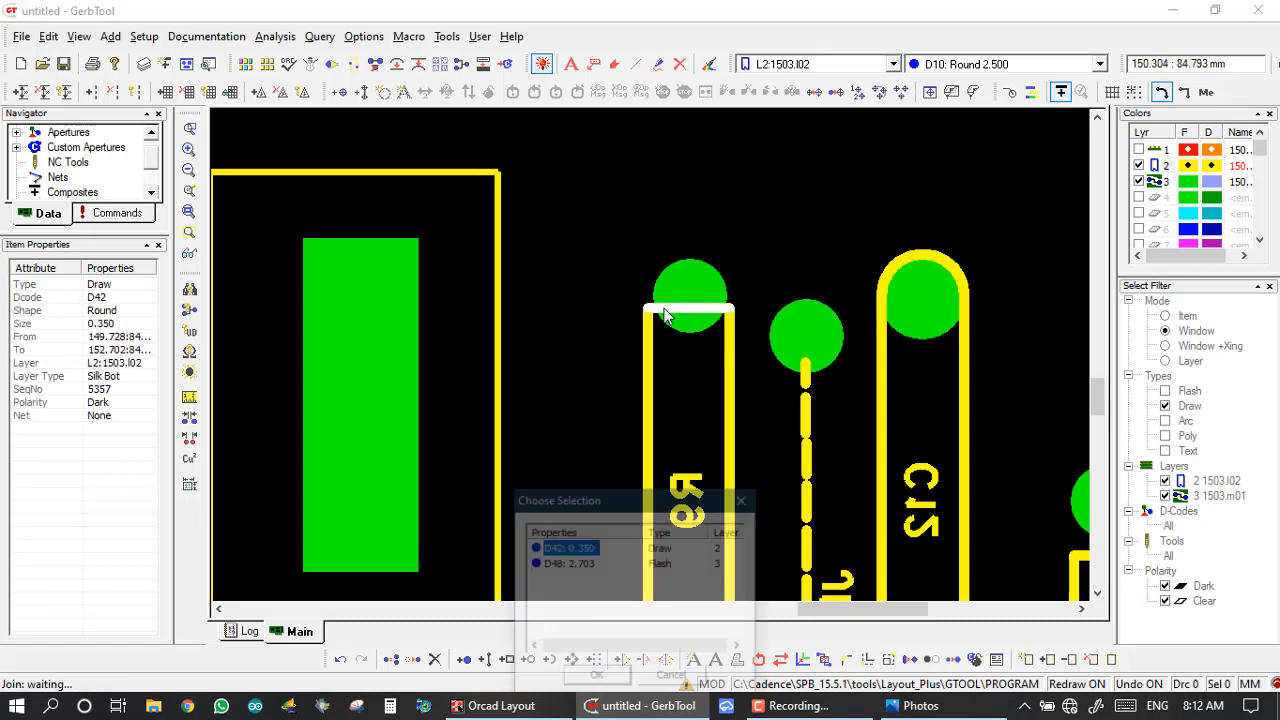
{"action": "right_click", "coordinate": [665, 316]}
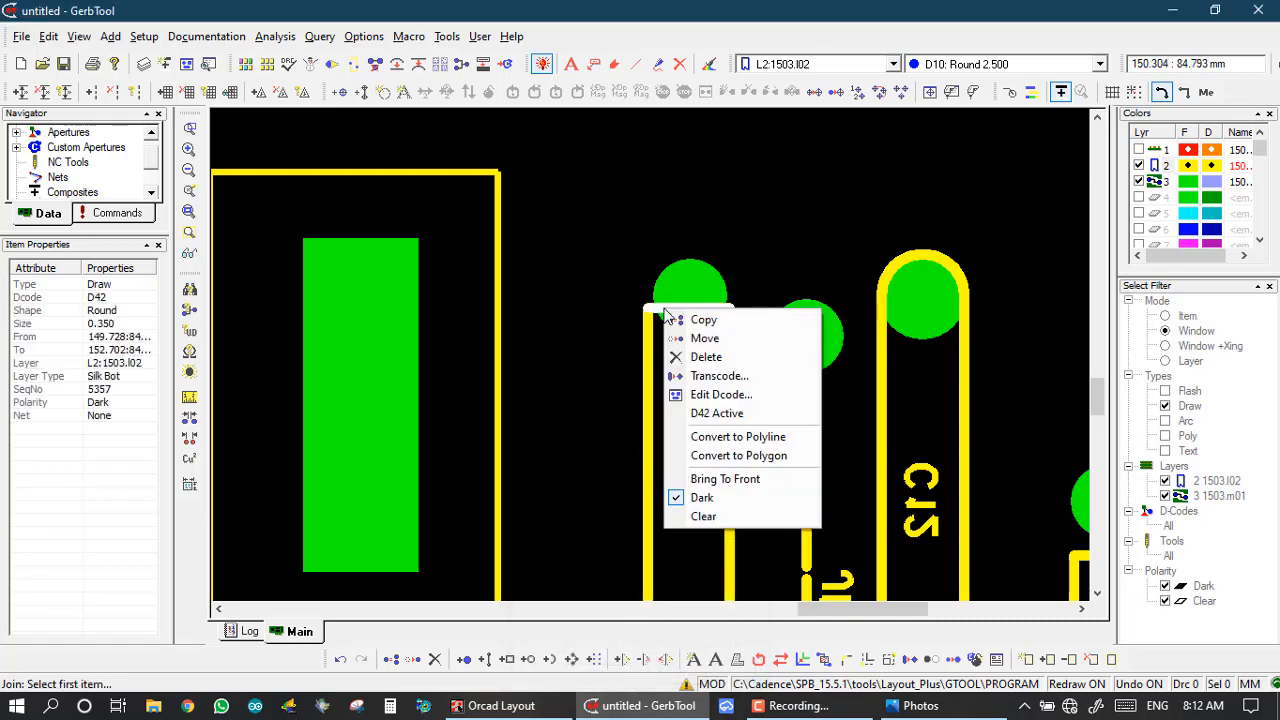
{"action": "left_click", "coordinate": [690, 338]}
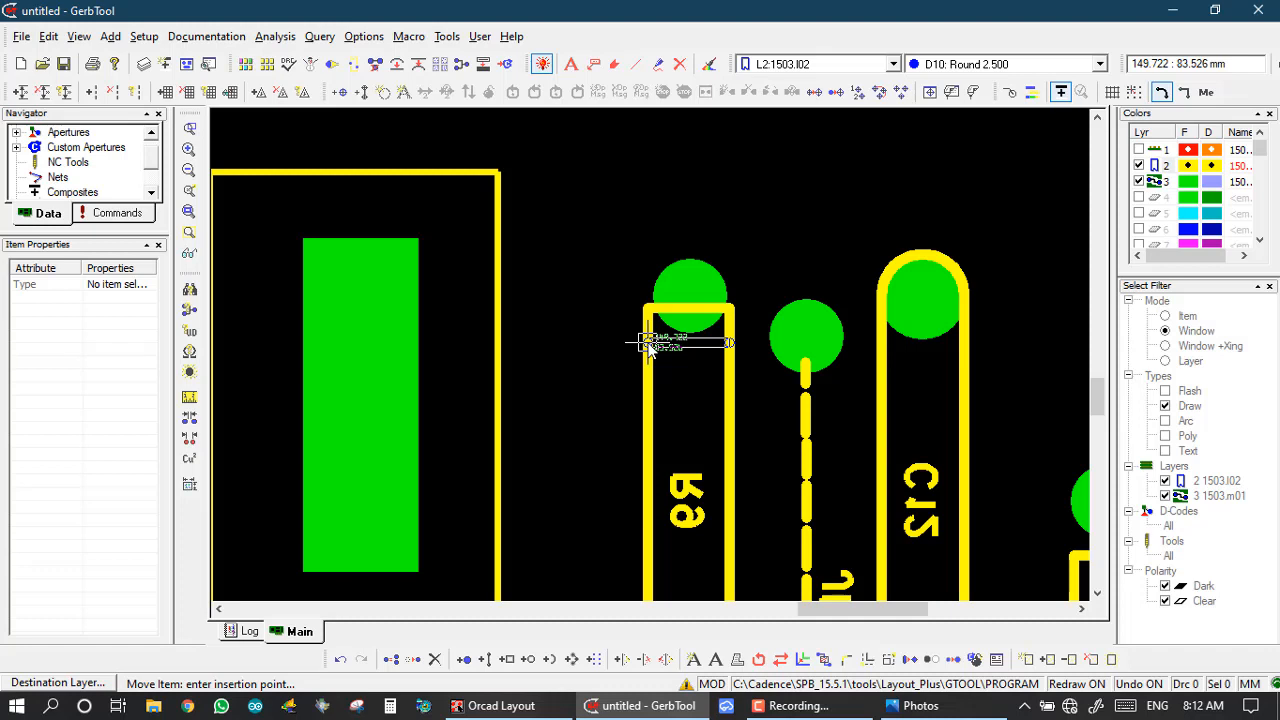
{"action": "left_click", "coordinate": [649, 344]}
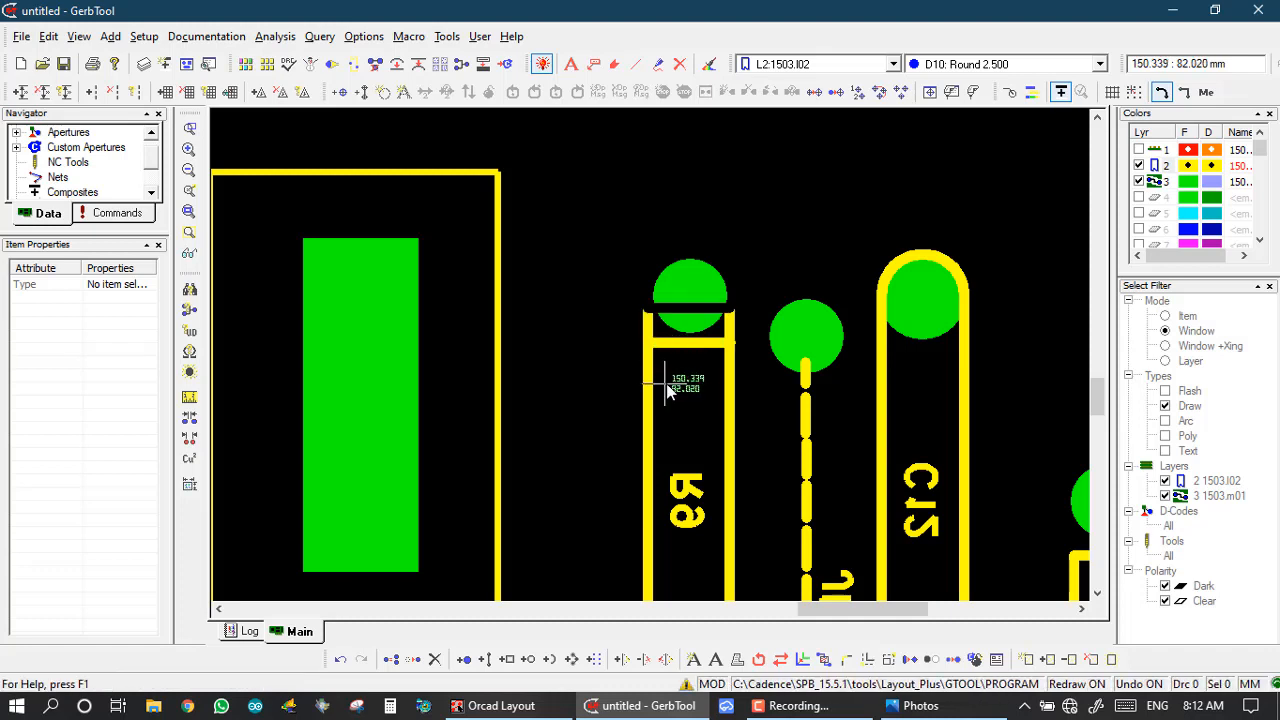
Join both side lines of R9's outline to the moved upper end line, trimming the overhanging ends
{"action": "left_click", "coordinate": [845, 659]}
{"action": "left_click", "coordinate": [612, 404]}
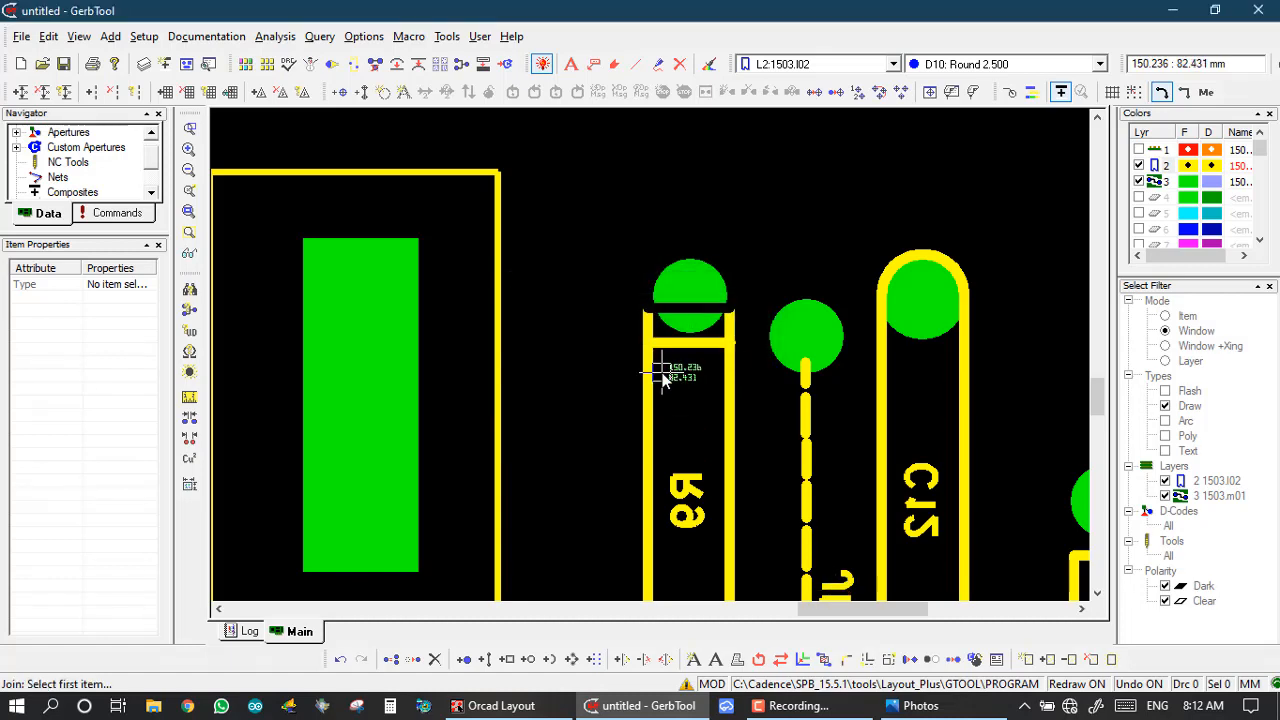
{"action": "left_click", "coordinate": [651, 378]}
{"action": "left_click", "coordinate": [678, 345]}
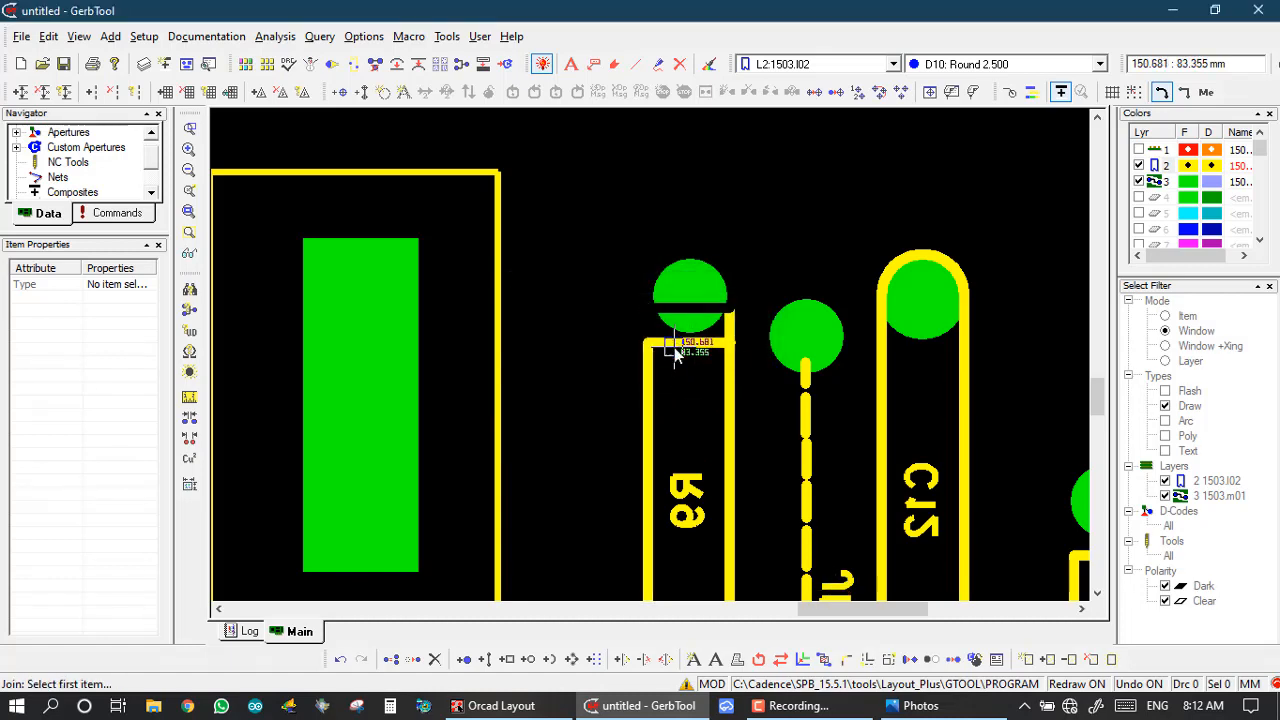
{"action": "left_click", "coordinate": [686, 346]}
{"action": "left_click", "coordinate": [731, 429]}
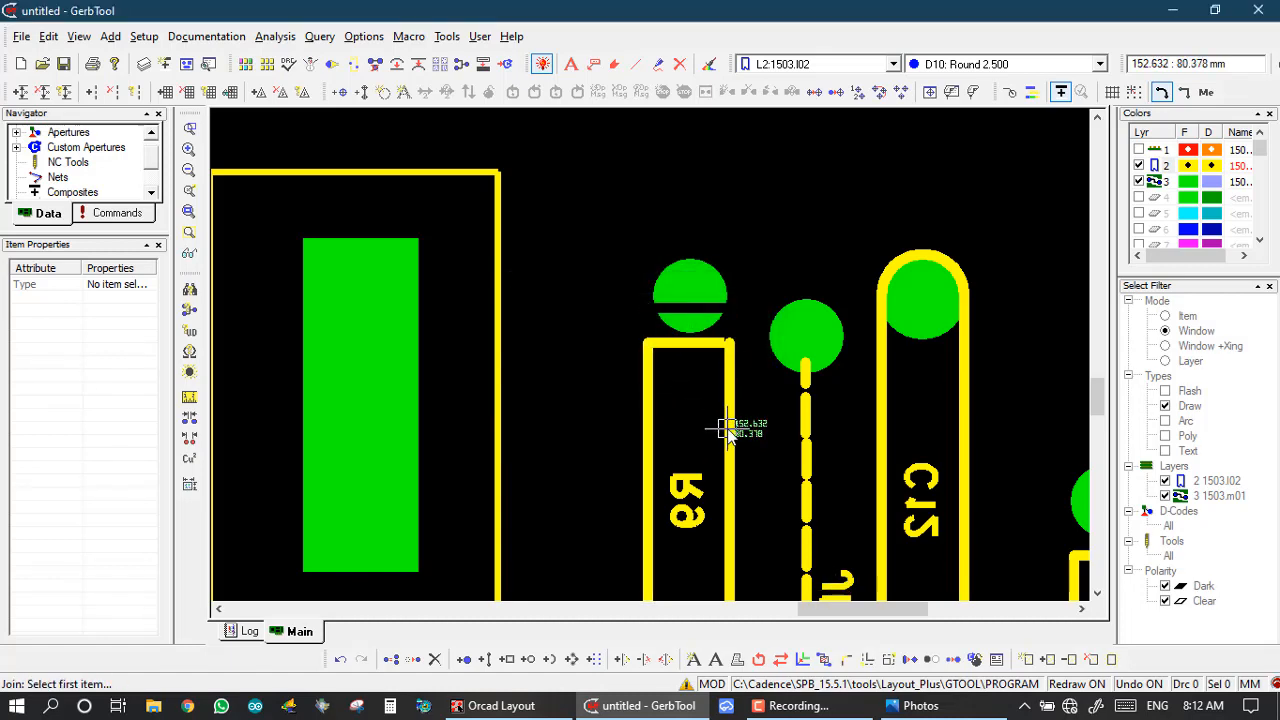
Move the lower D42 end line of R9's outline inward, clear of the lower pad
{"action": "scroll", "coordinate": [651, 357], "scroll_direction": "down", "scroll_amount": 3}
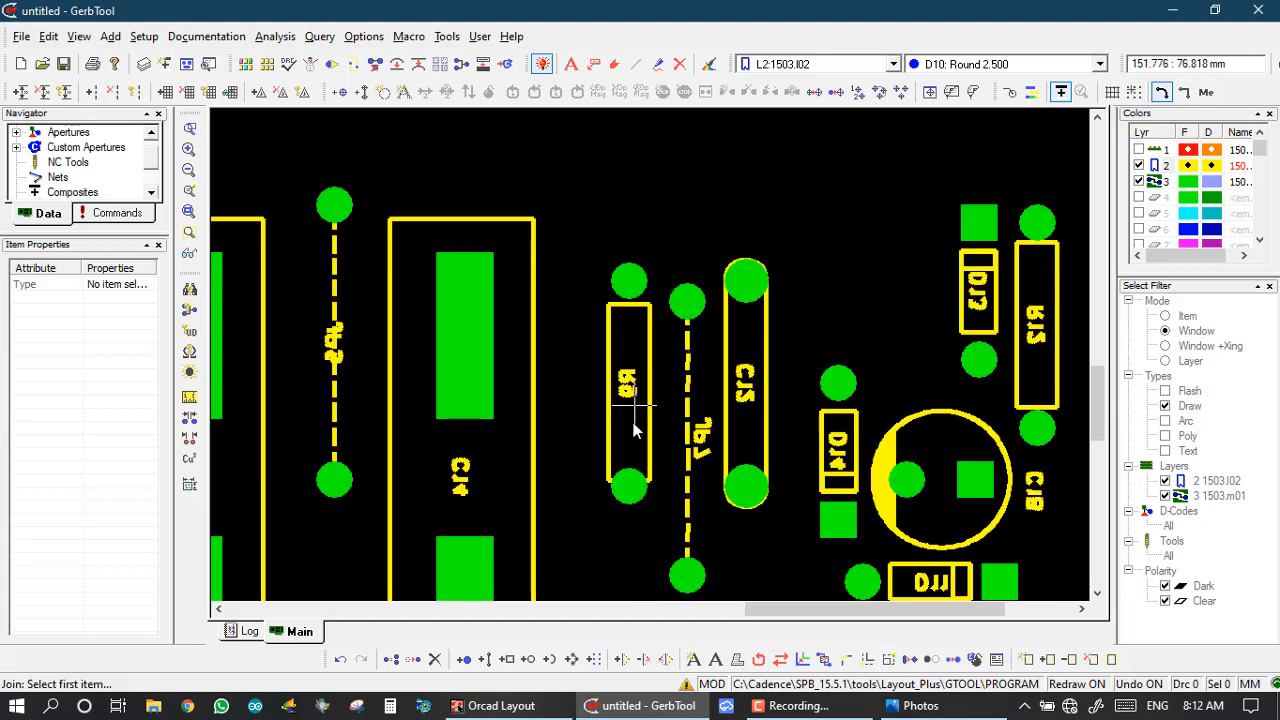
{"action": "scroll", "coordinate": [651, 357], "scroll_direction": "up", "scroll_amount": 5}
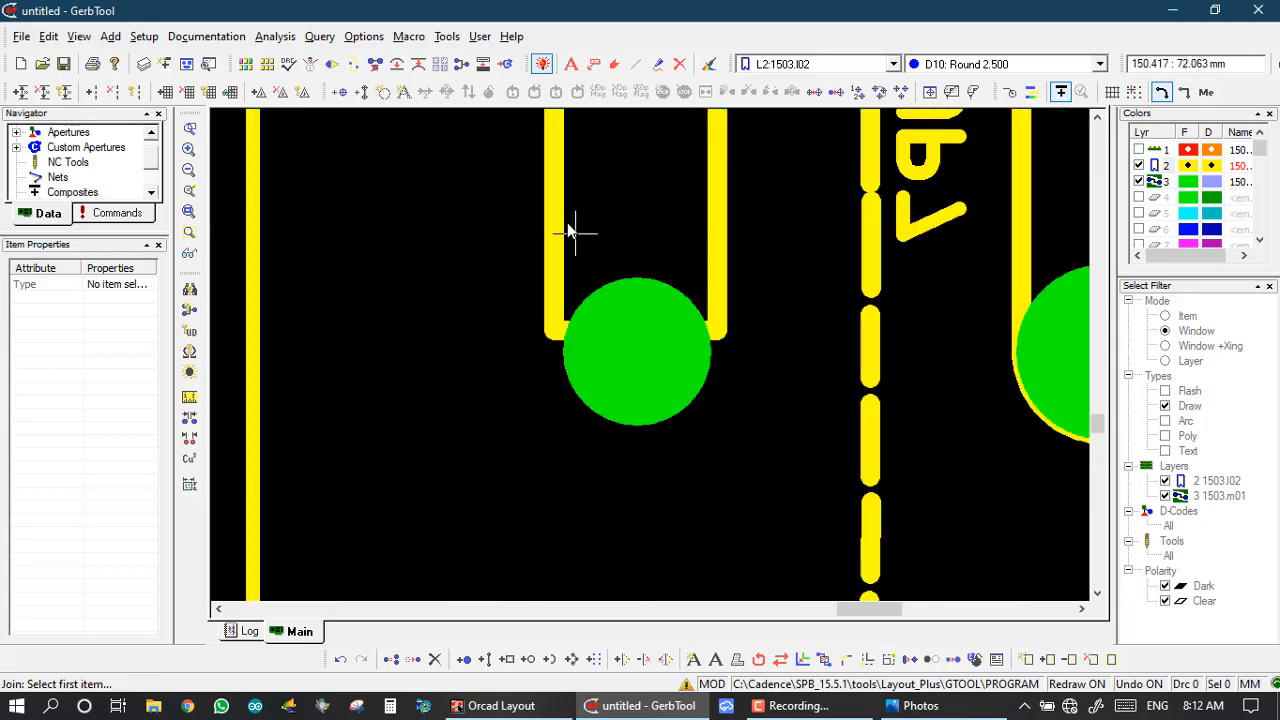
{"action": "left_click", "coordinate": [583, 337]}
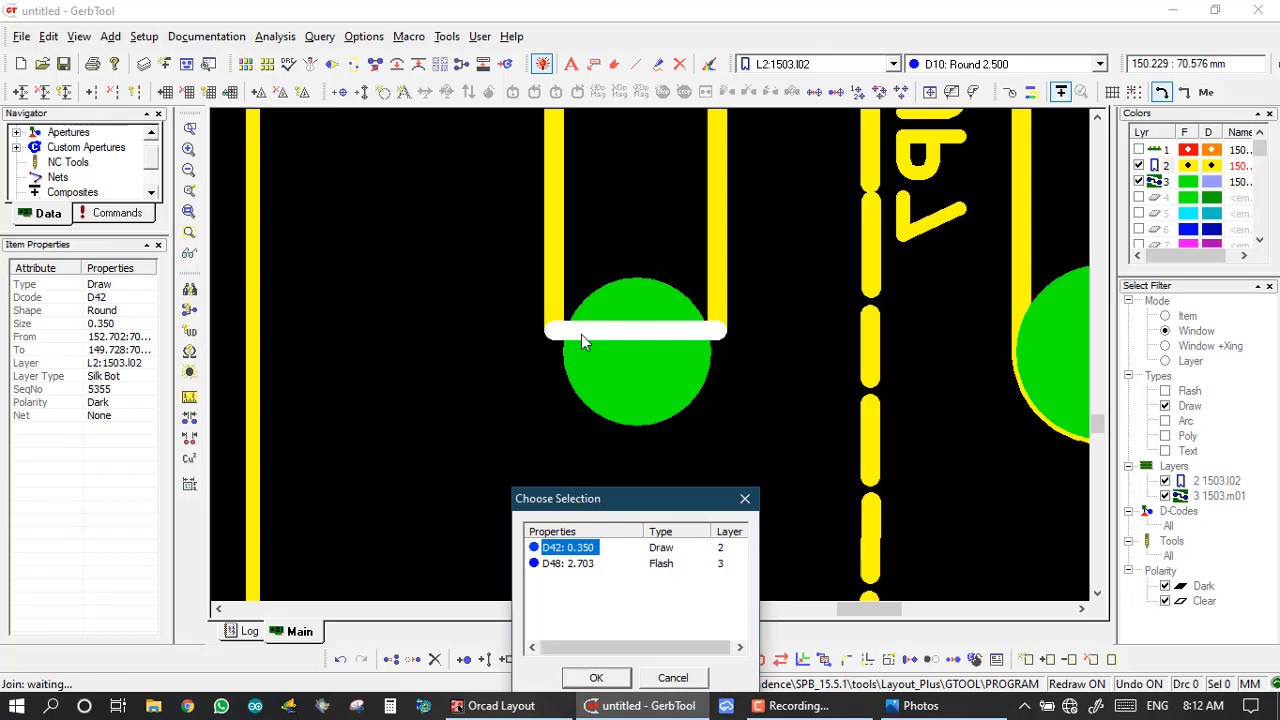
{"action": "right_click", "coordinate": [581, 334]}
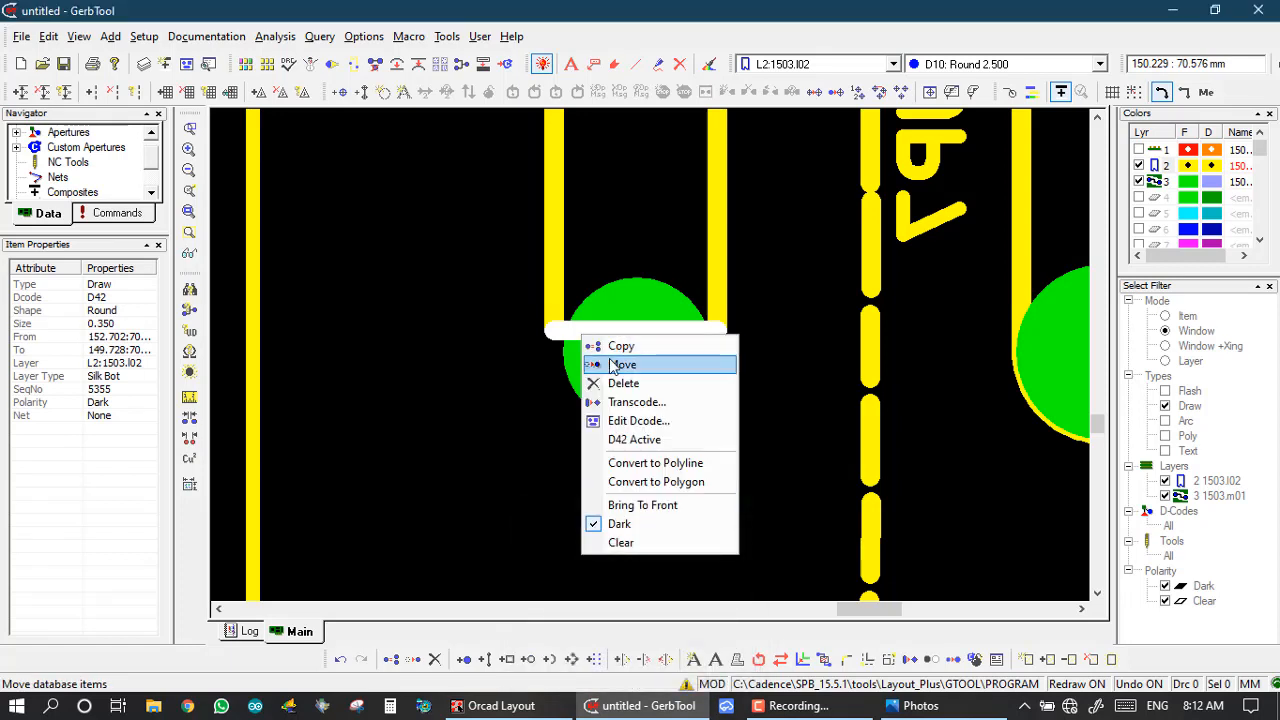
{"action": "left_click", "coordinate": [621, 365]}
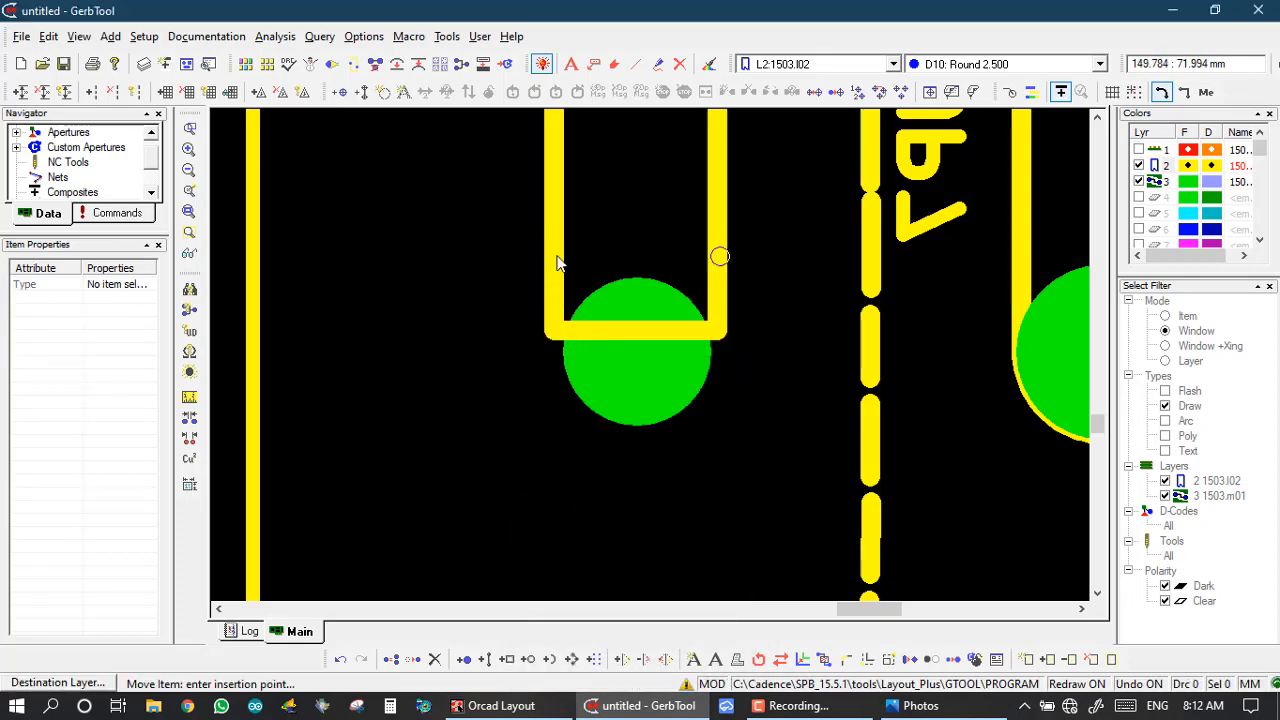
{"action": "left_click", "coordinate": [555, 255]}
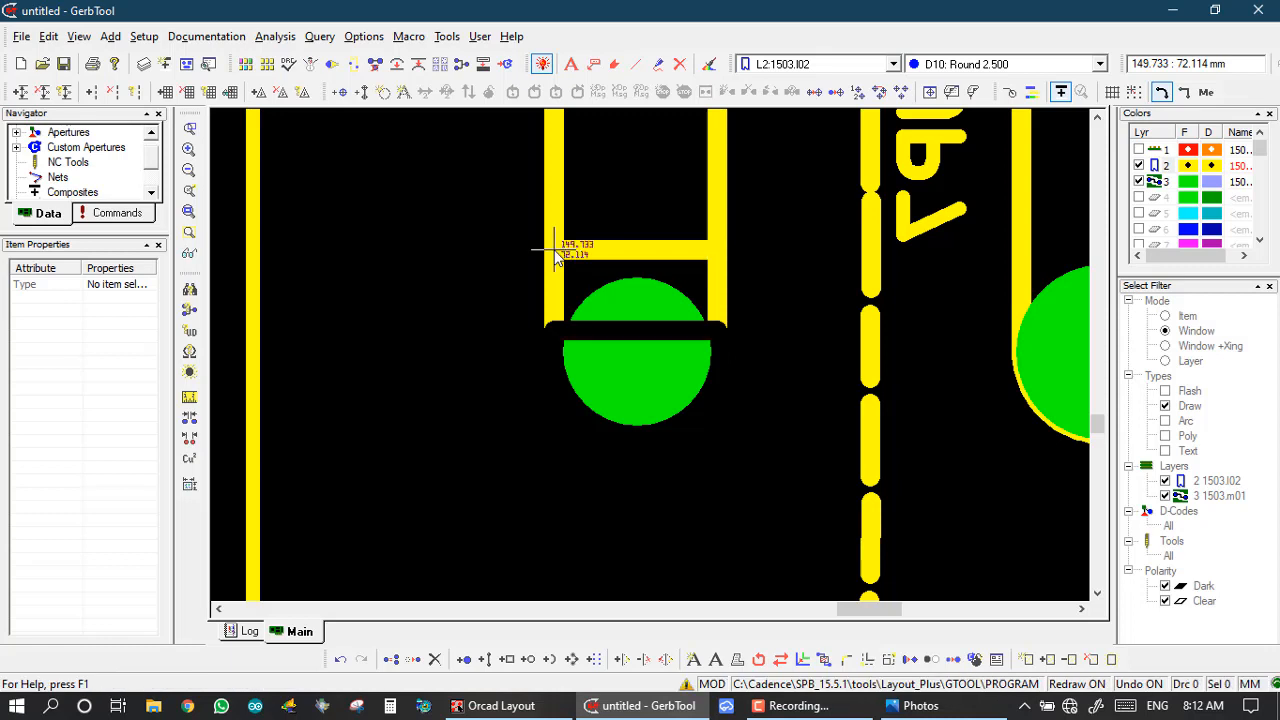
Join both side lines of R9's outline to the moved lower end line, trimming the overhanging ends
{"action": "left_click", "coordinate": [845, 660]}
{"action": "key", "text": "Return"}
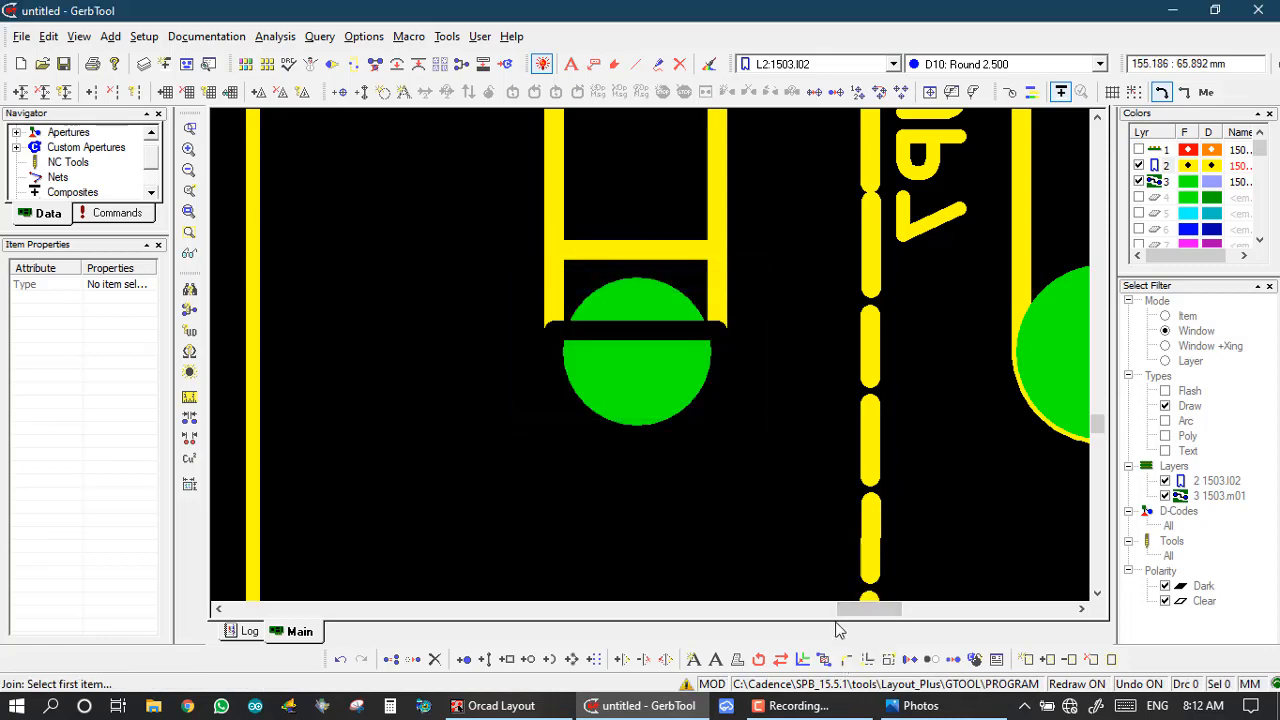
{"action": "left_click", "coordinate": [553, 133]}
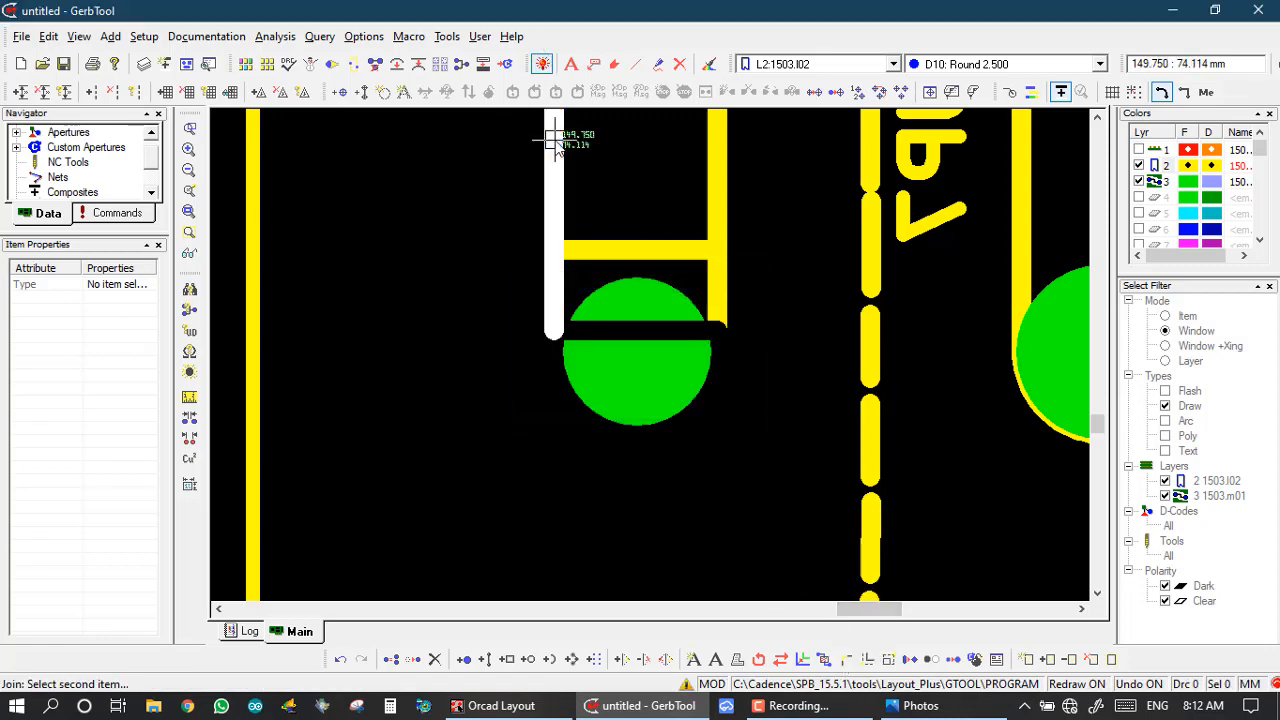
{"action": "left_click", "coordinate": [591, 252]}
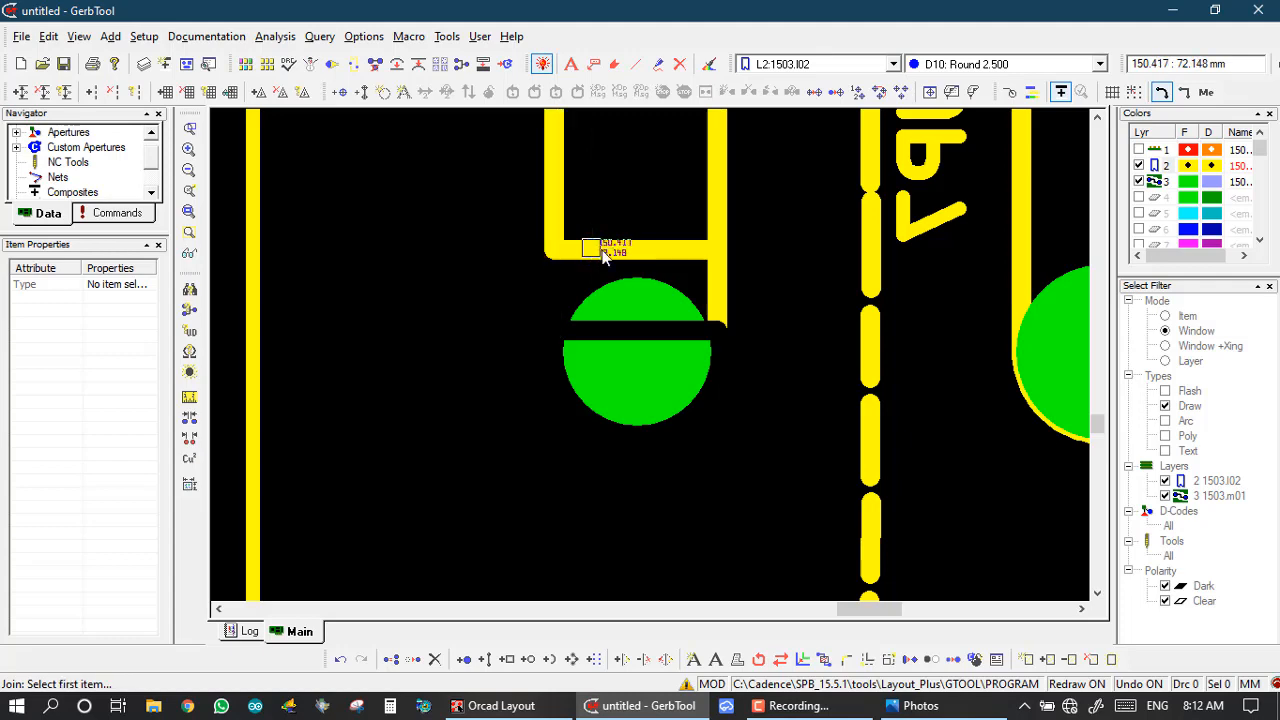
{"action": "left_click", "coordinate": [714, 193]}
Examine R10's outline and the neighbouring components, comparing how their silkscreen lines sit against the pads with R9's outline
{"action": "scroll", "coordinate": [651, 360], "scroll_direction": "down", "scroll_amount": 5}
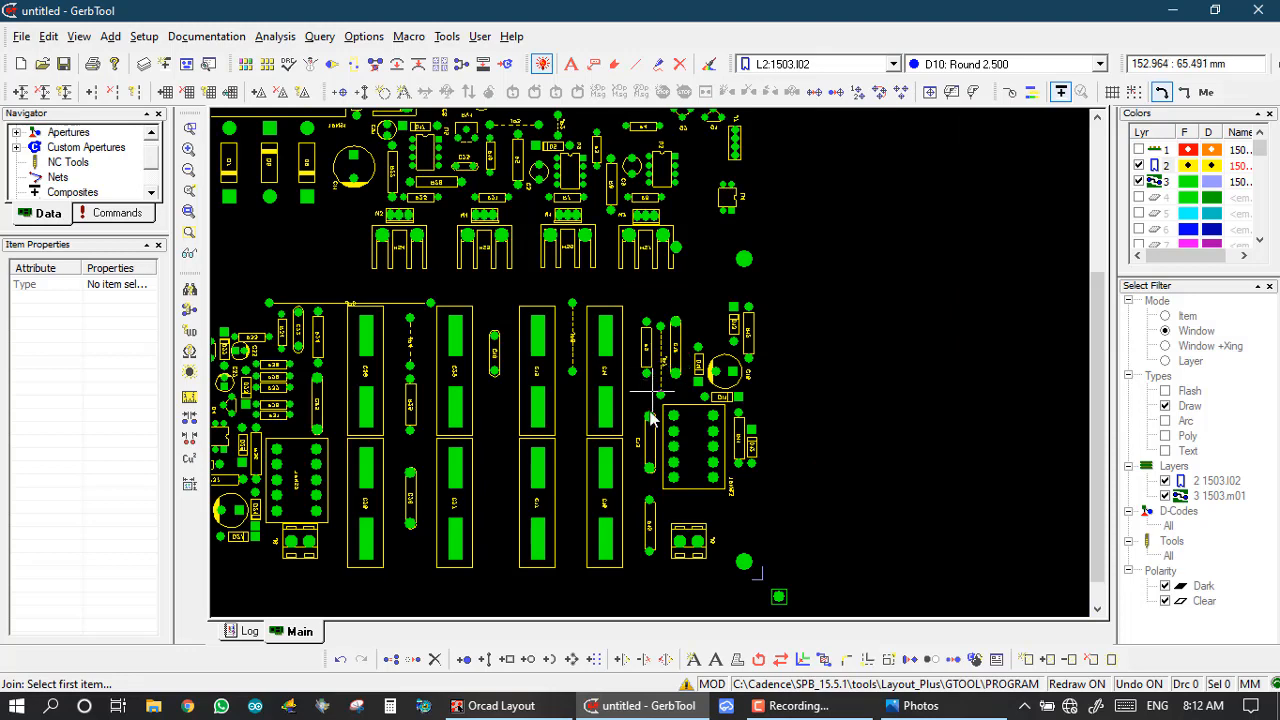
{"action": "scroll", "coordinate": [651, 357], "scroll_direction": "up", "scroll_amount": 5}
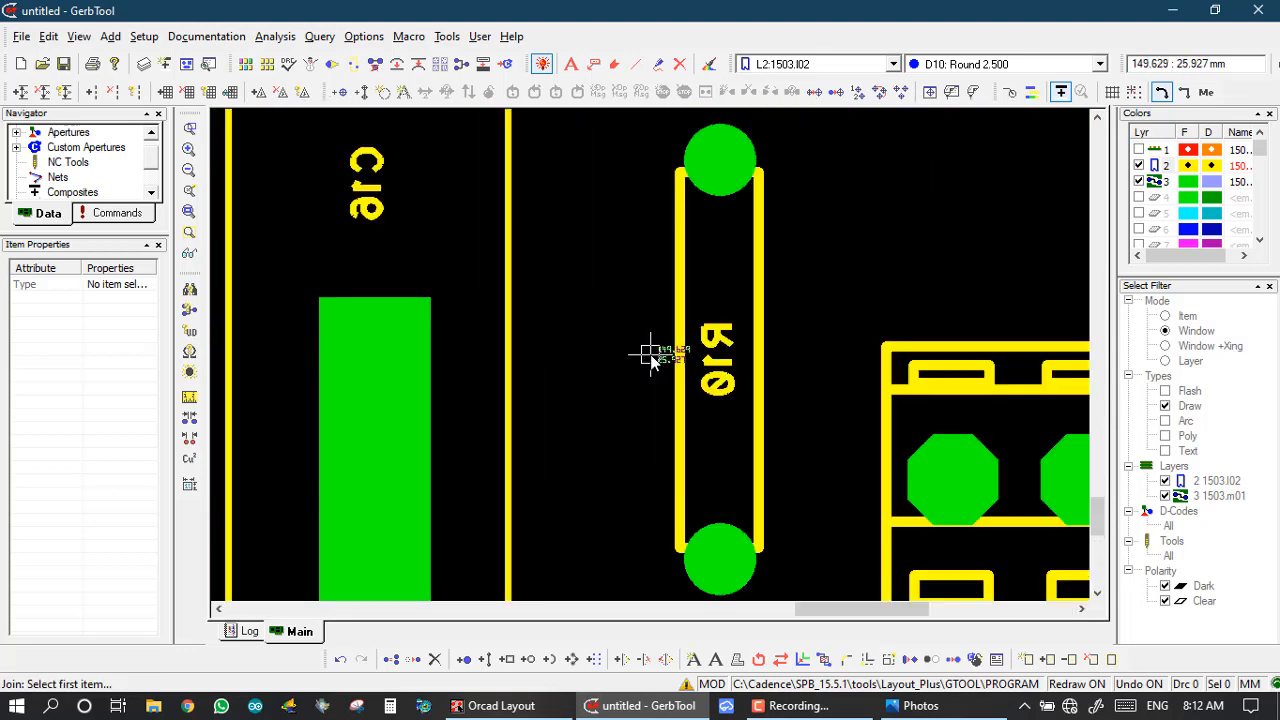
{"action": "scroll", "coordinate": [651, 360], "scroll_direction": "down", "scroll_amount": 5}
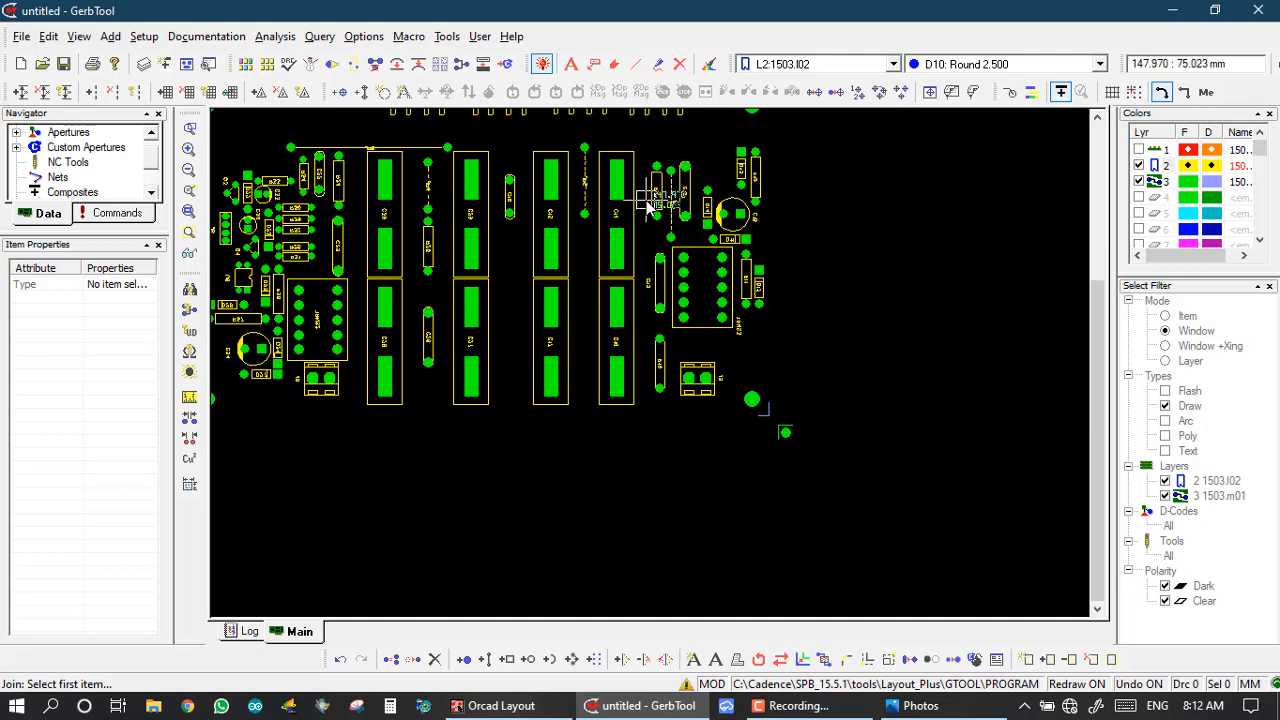
{"action": "scroll", "coordinate": [655, 175], "scroll_direction": "up", "scroll_amount": 3}
{"action": "scroll", "coordinate": [651, 357], "scroll_direction": "down", "scroll_amount": 3}
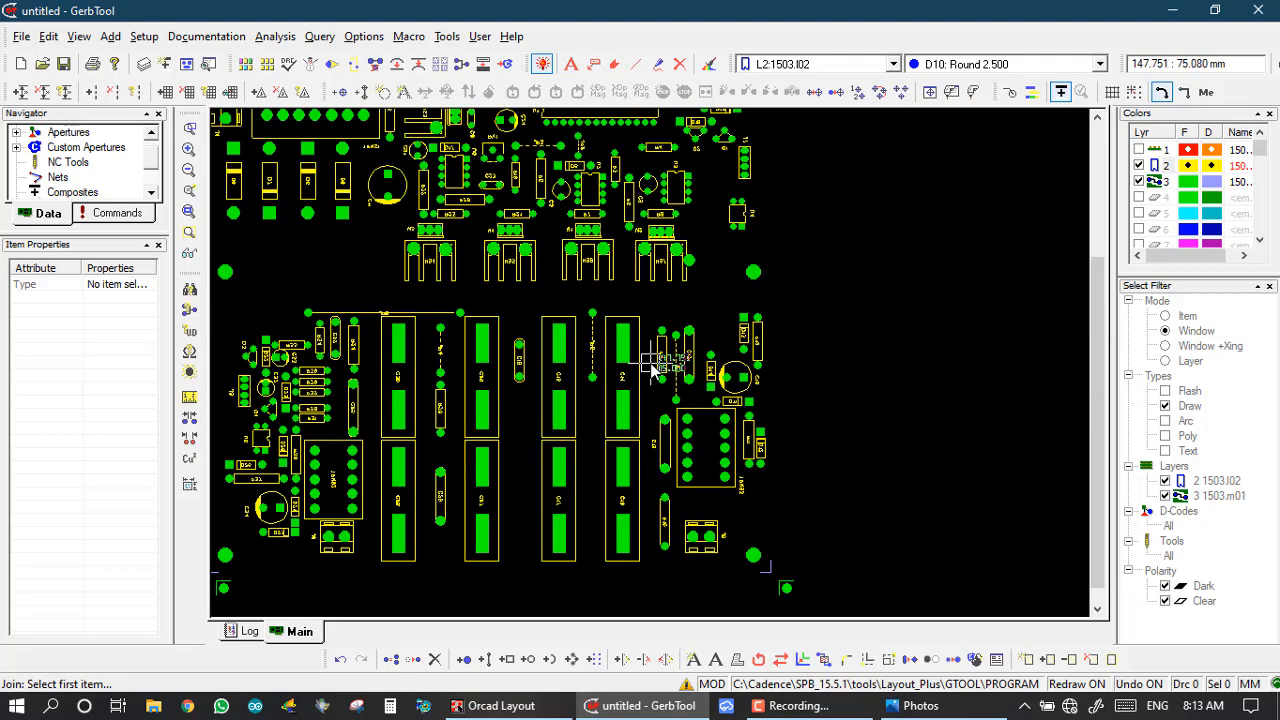
{"action": "scroll", "coordinate": [651, 354], "scroll_direction": "up", "scroll_amount": 5}
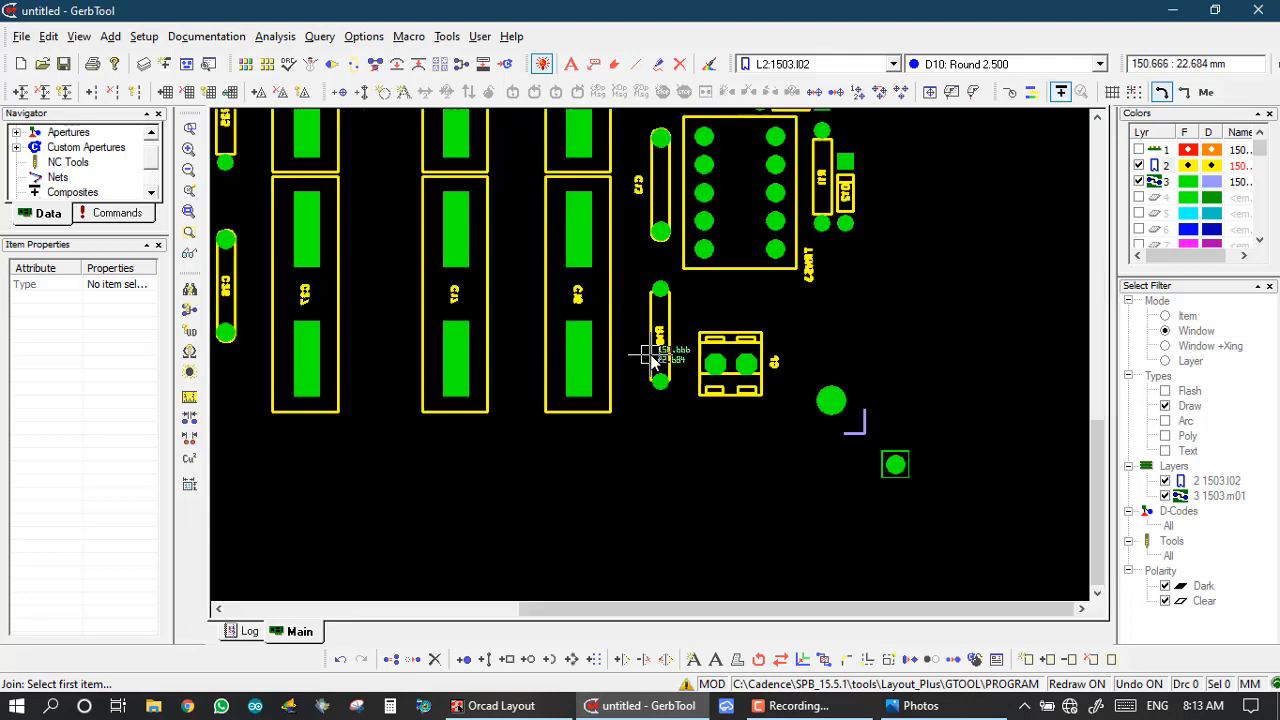
{"action": "scroll", "coordinate": [651, 357], "scroll_direction": "down", "scroll_amount": 5}
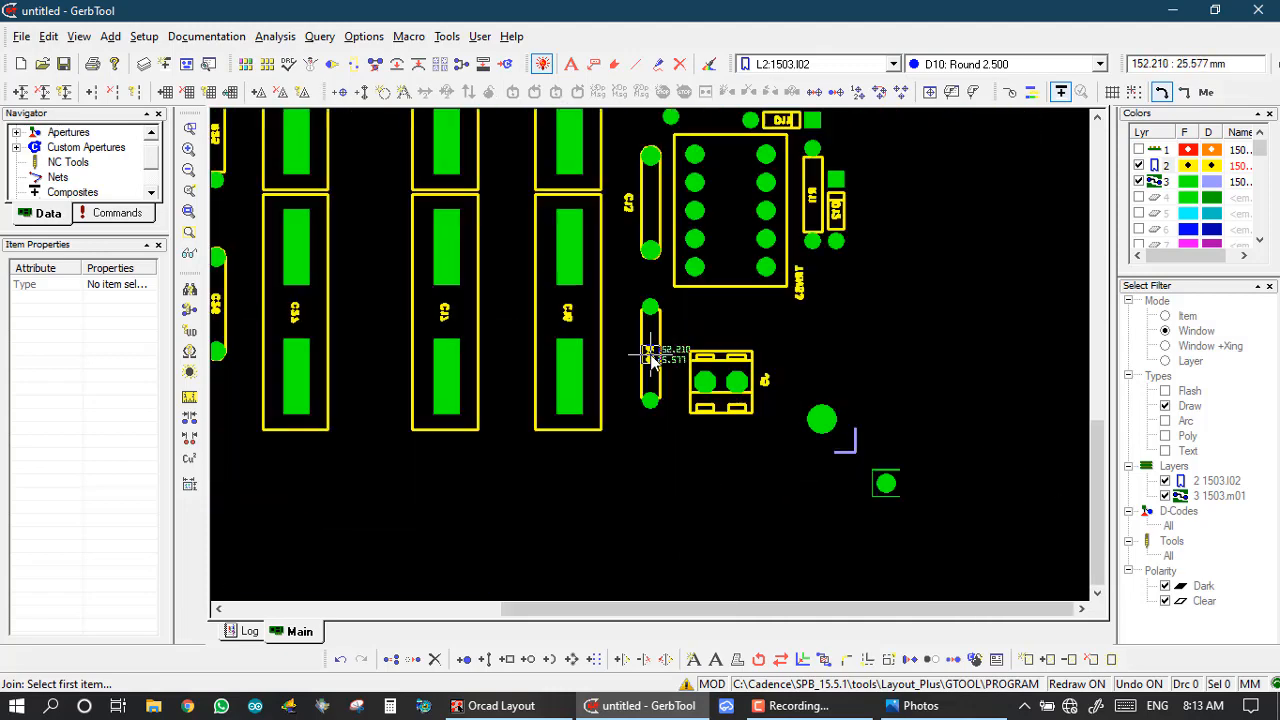
{"action": "scroll", "coordinate": [651, 351], "scroll_direction": "up", "scroll_amount": 5}
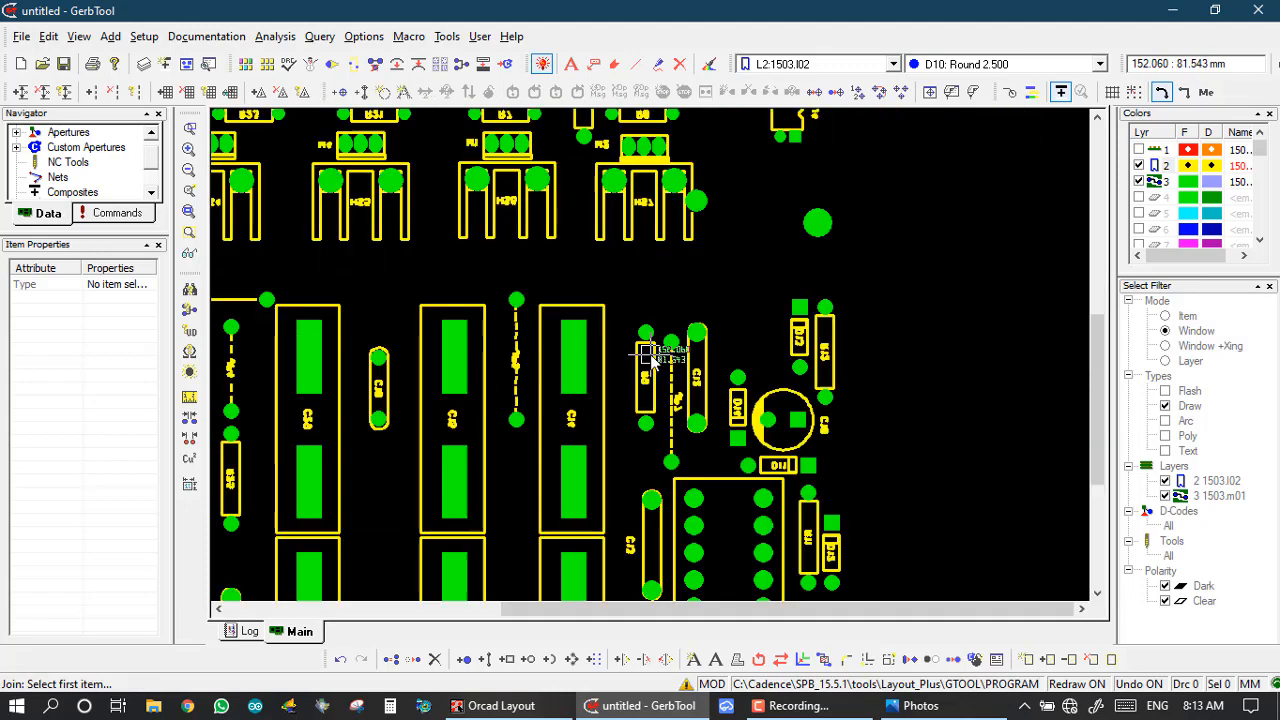
{"action": "scroll", "coordinate": [651, 370], "scroll_direction": "down", "scroll_amount": 5}
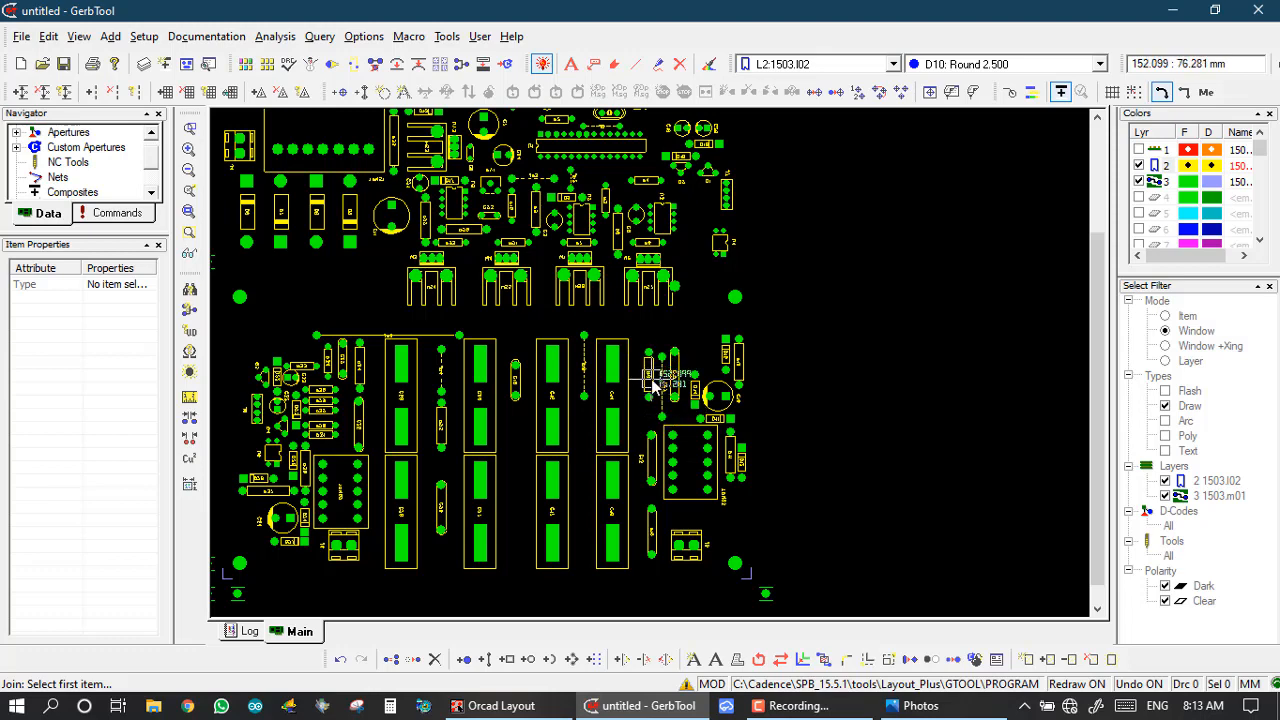
{"action": "scroll", "coordinate": [660, 370], "scroll_direction": "down", "scroll_amount": 2}
{"action": "scroll", "coordinate": [651, 363], "scroll_direction": "up", "scroll_amount": 5}
{"action": "scroll", "coordinate": [655, 360], "scroll_direction": "down", "scroll_amount": 3}
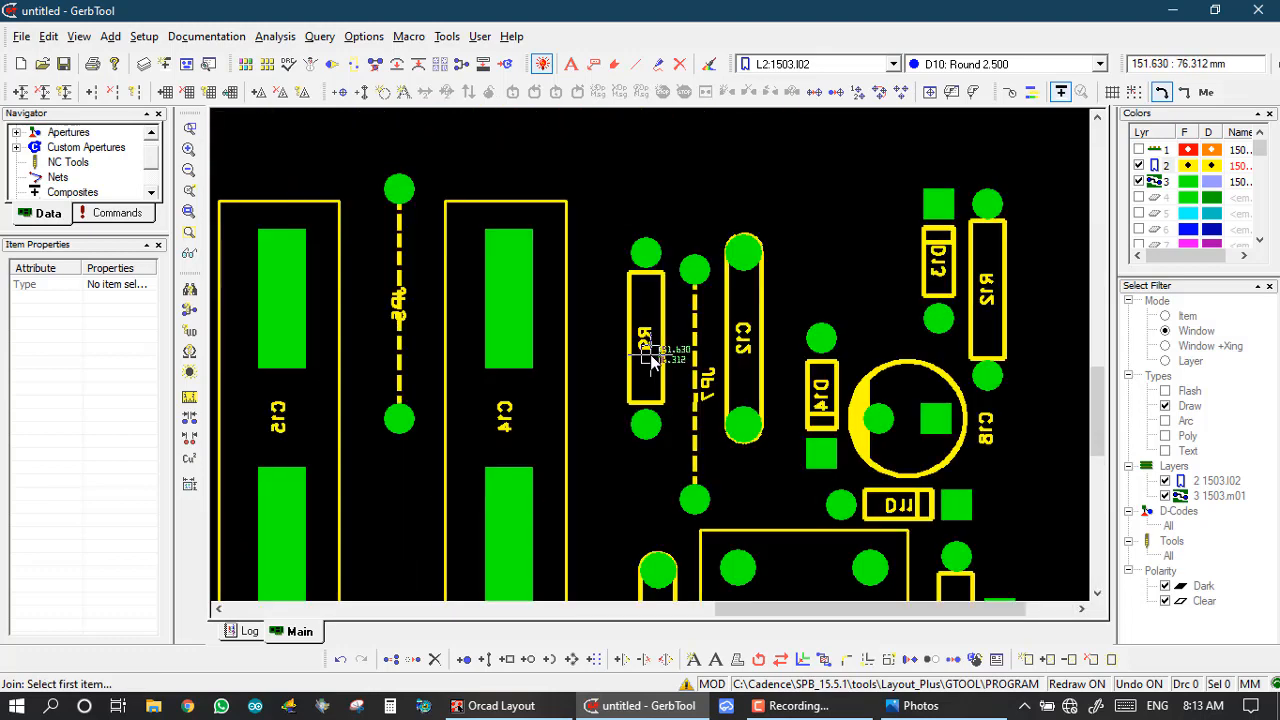
{"action": "scroll", "coordinate": [662, 580], "scroll_direction": "up", "scroll_amount": 2}
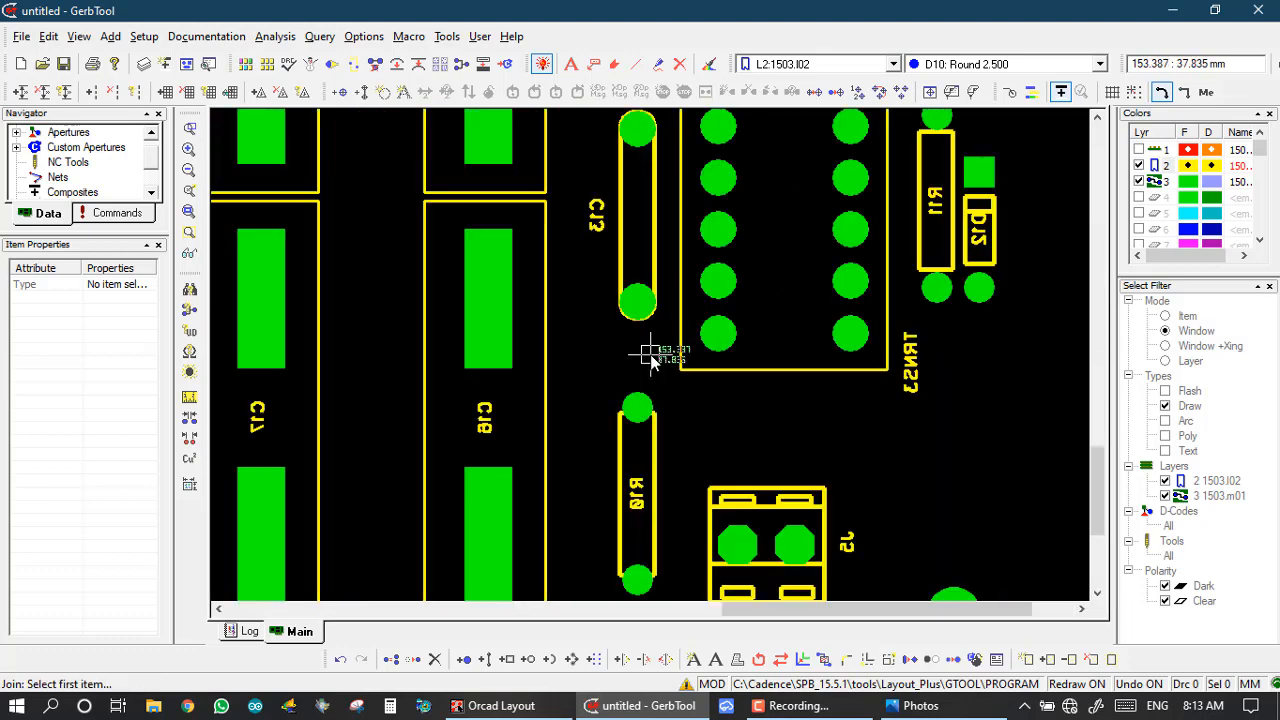
{"action": "scroll", "coordinate": [650, 360], "scroll_direction": "down", "scroll_amount": 2}
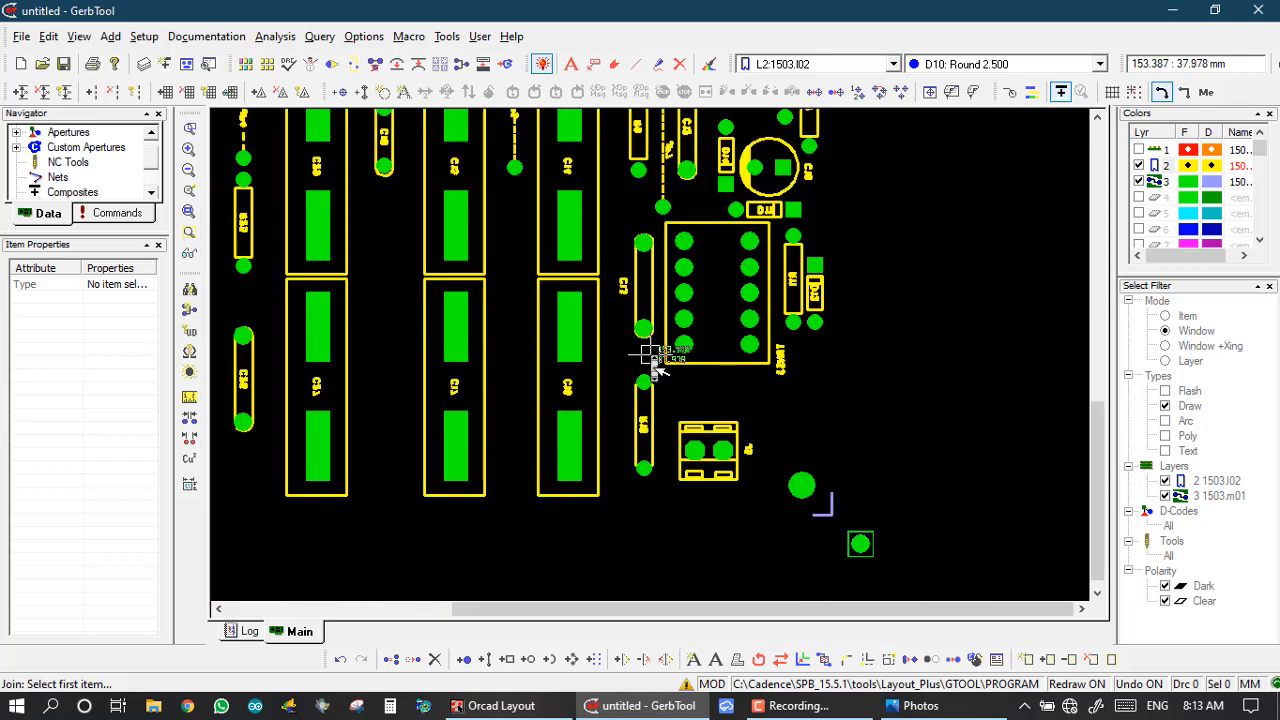
Delete R10's outline, including the end lines across both pads, using Window +Xing selection limited to Draw items
{"action": "scroll", "coordinate": [650, 360], "scroll_direction": "up", "scroll_amount": 4}
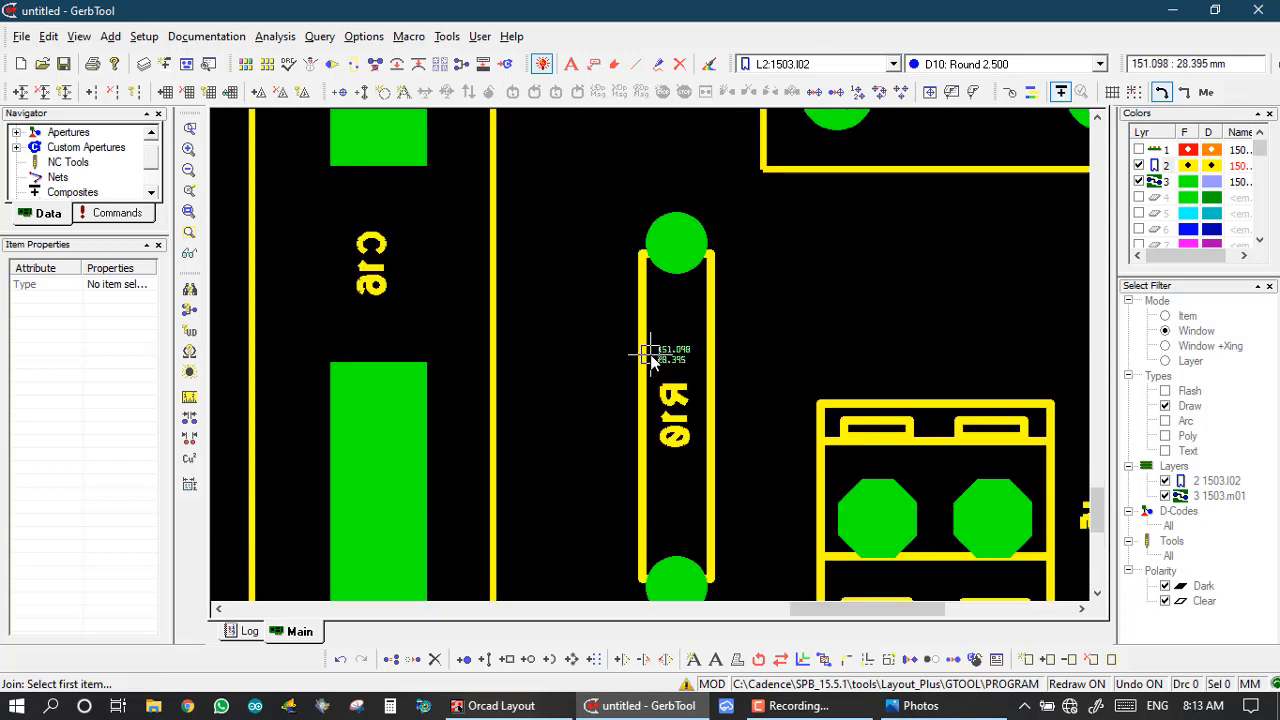
{"action": "left_click", "coordinate": [434, 659]}
{"action": "left_click", "coordinate": [621, 232]}
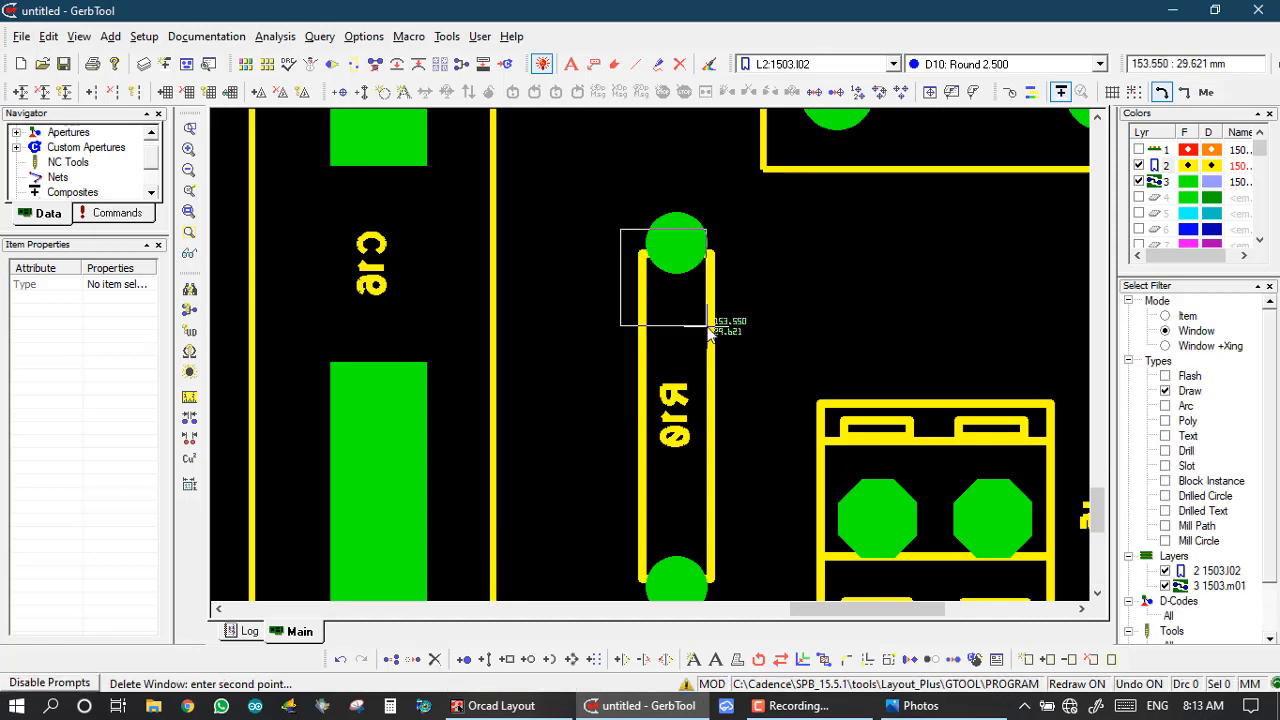
{"action": "left_click", "coordinate": [605, 205]}
{"action": "left_click", "coordinate": [614, 229]}
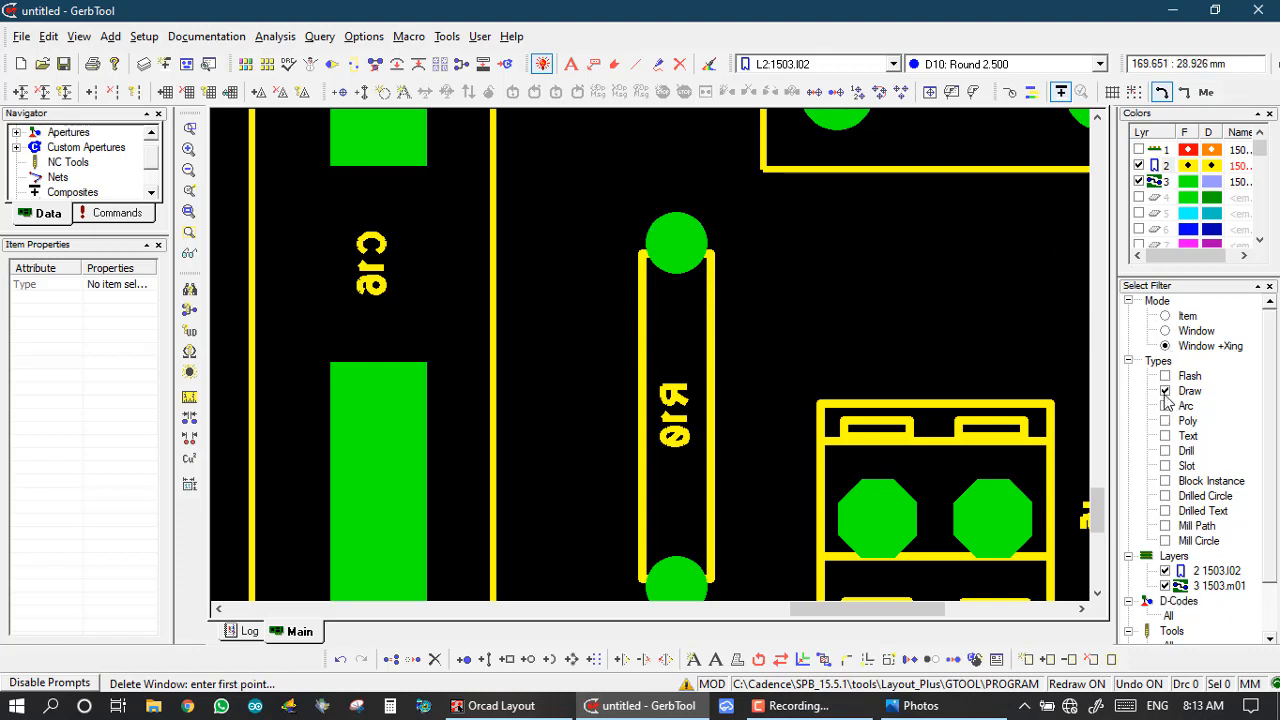
{"action": "left_click", "coordinate": [614, 209]}
{"action": "left_click", "coordinate": [761, 350]}
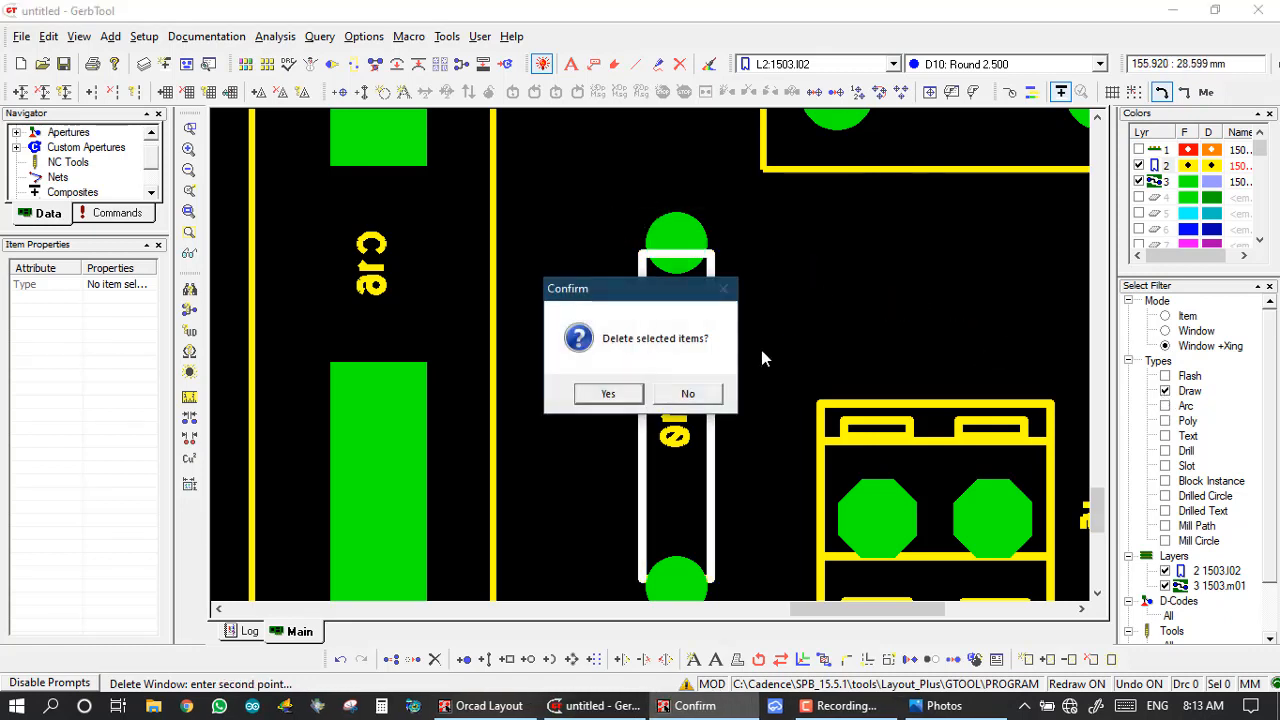
{"action": "key", "text": "Return"}
{"action": "left_click", "coordinate": [618, 546]}
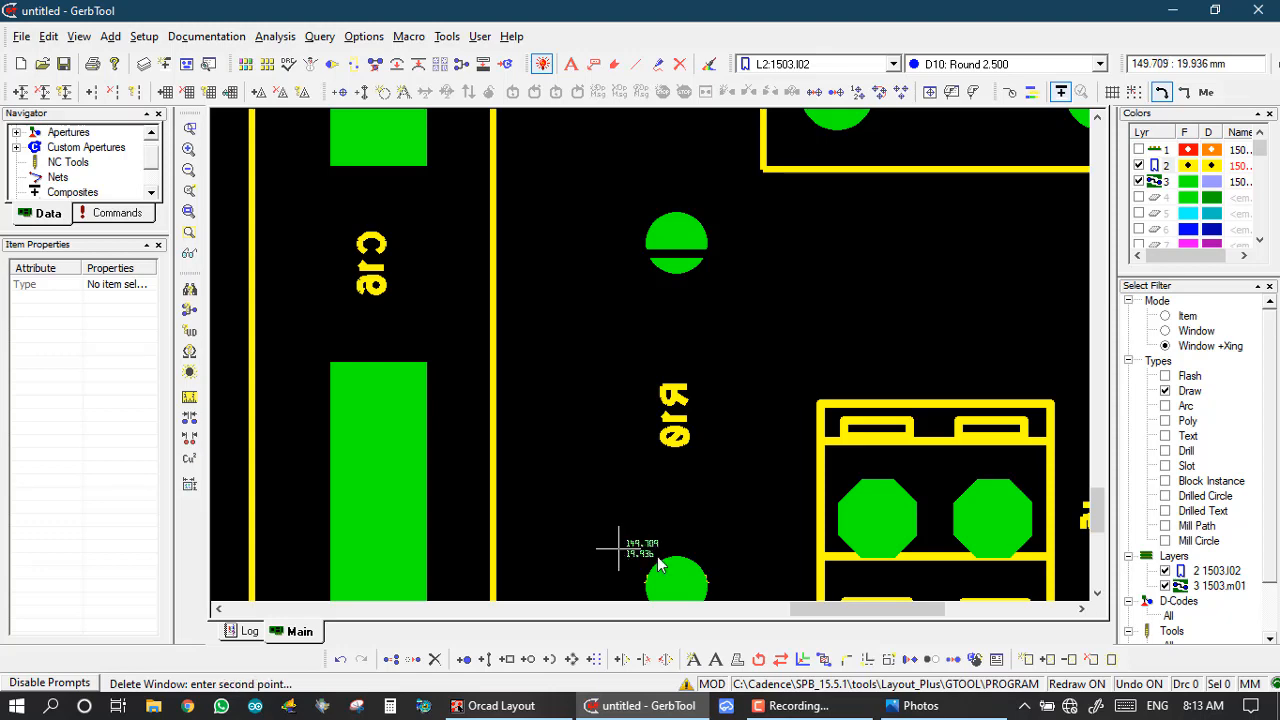
{"action": "left_click", "coordinate": [739, 596]}
{"action": "key", "text": "Return"}
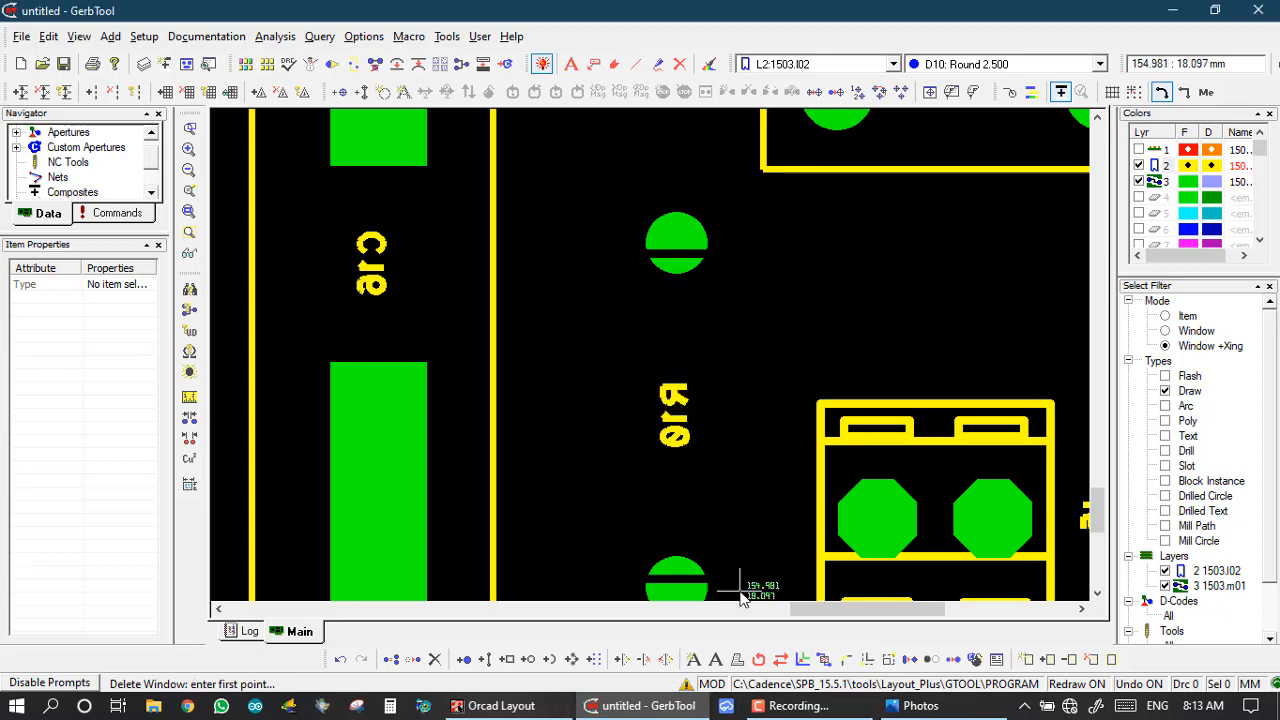
{"action": "scroll", "coordinate": [650, 354], "scroll_direction": "down", "scroll_amount": 5}
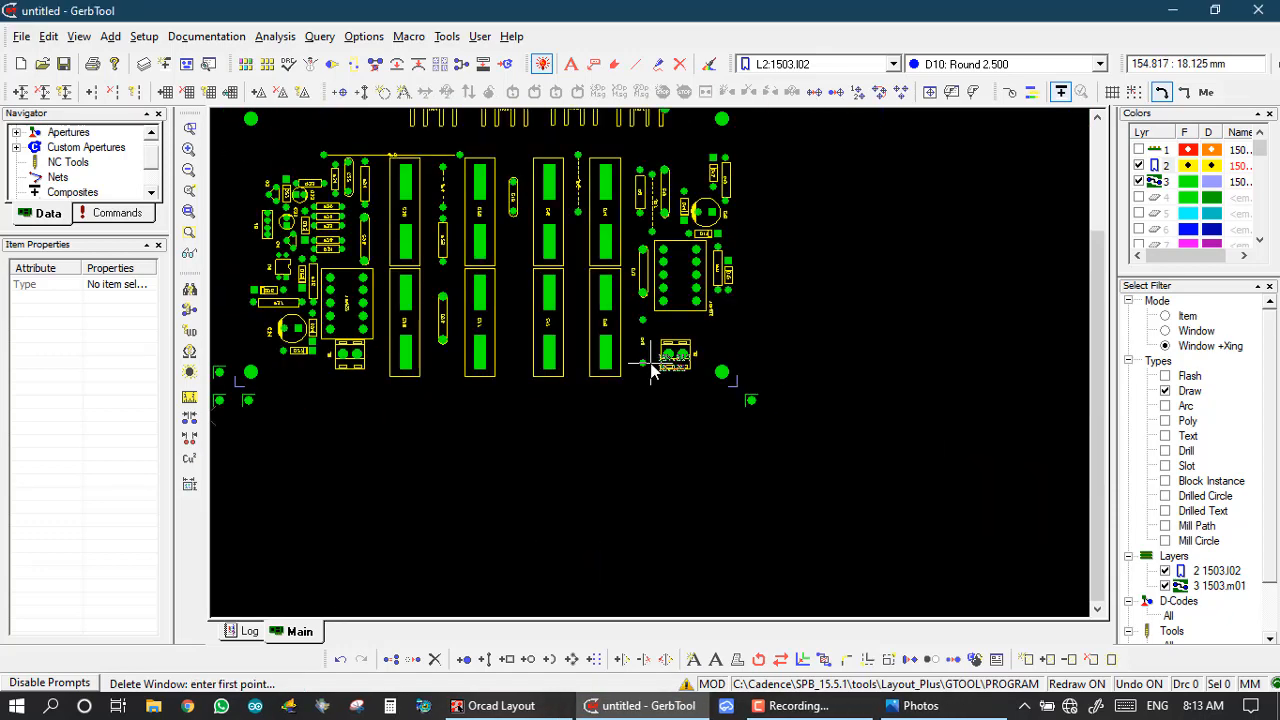
{"action": "scroll", "coordinate": [646, 190], "scroll_direction": "up", "scroll_amount": 4}
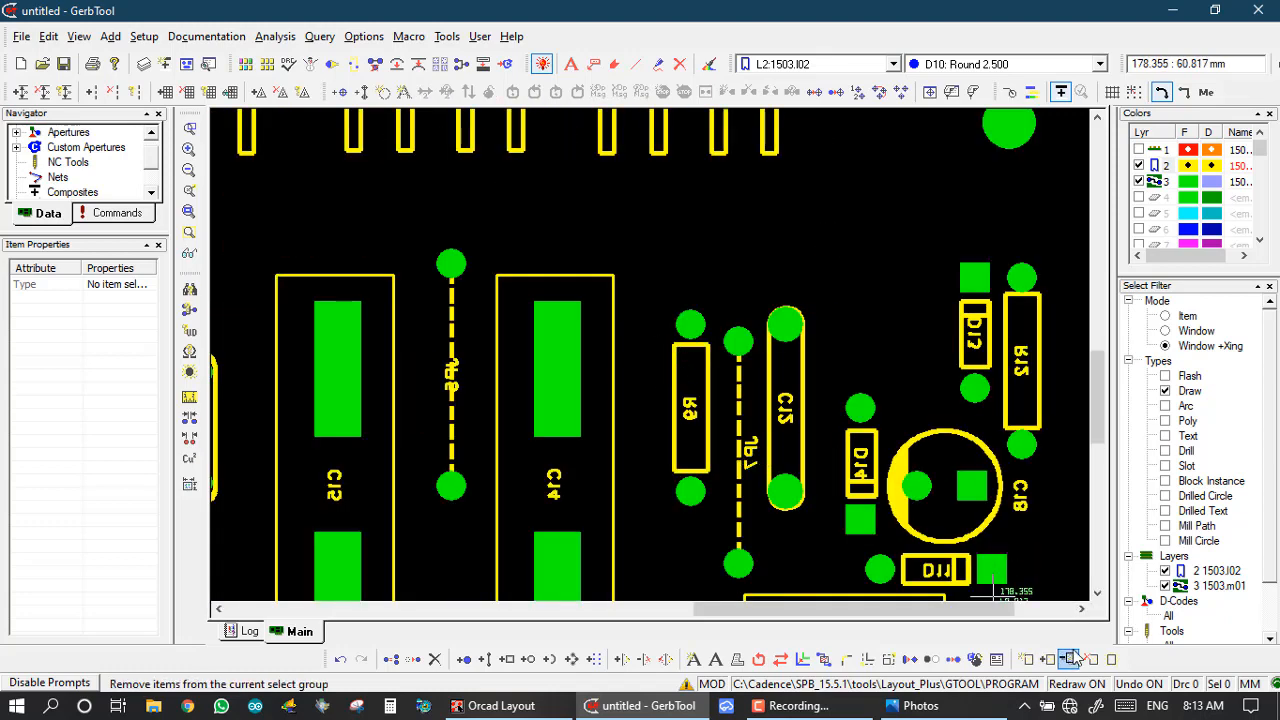
{"action": "left_click", "coordinate": [1027, 659]}
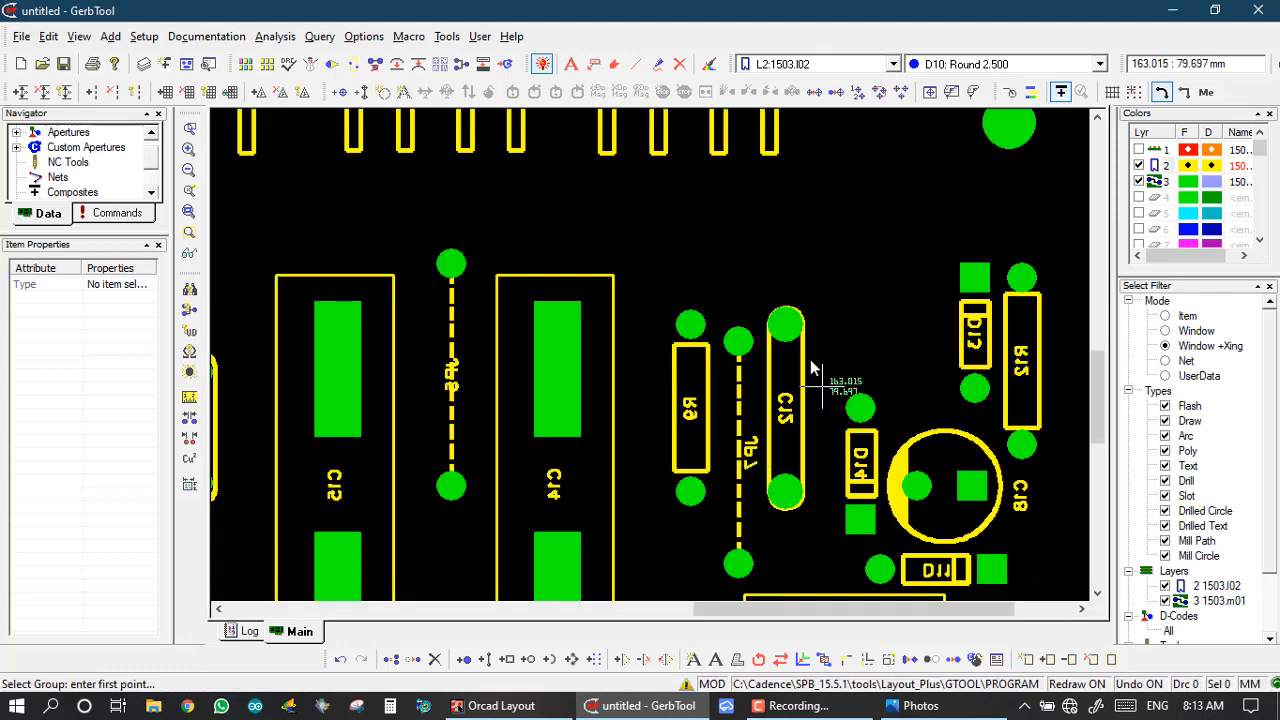
{"action": "left_click", "coordinate": [650, 326]}
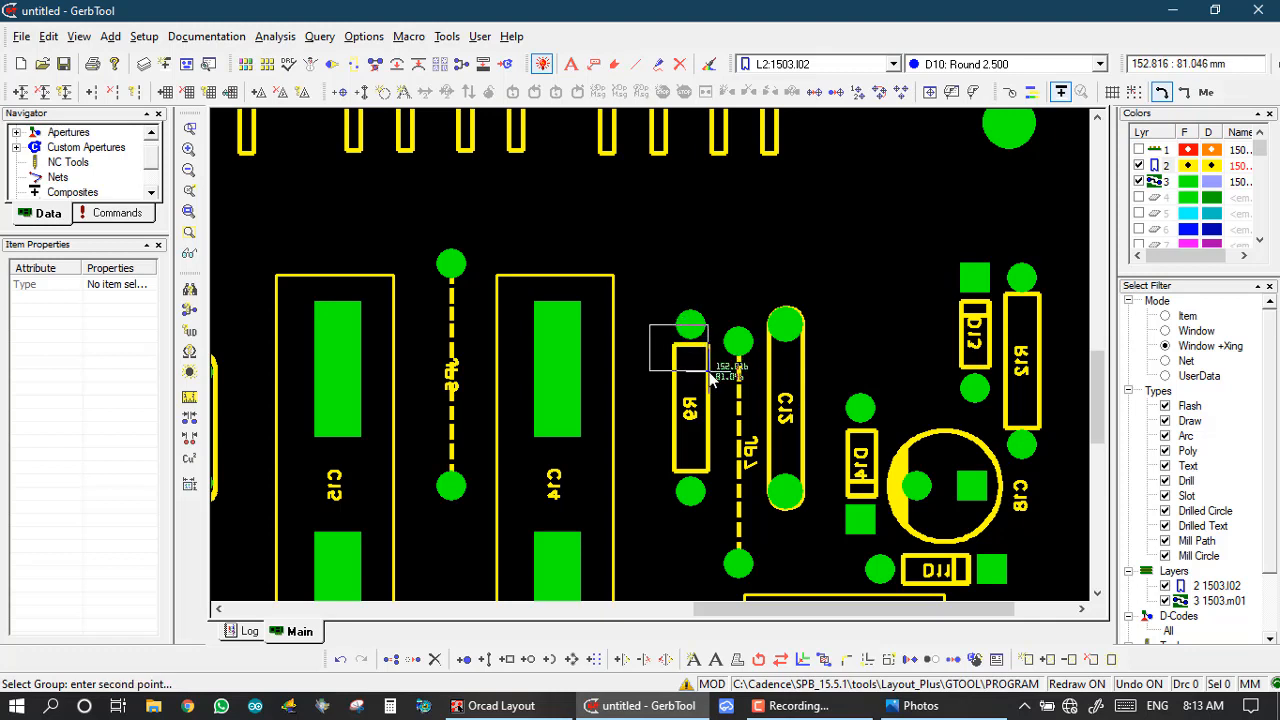
{"action": "left_click", "coordinate": [708, 373]}
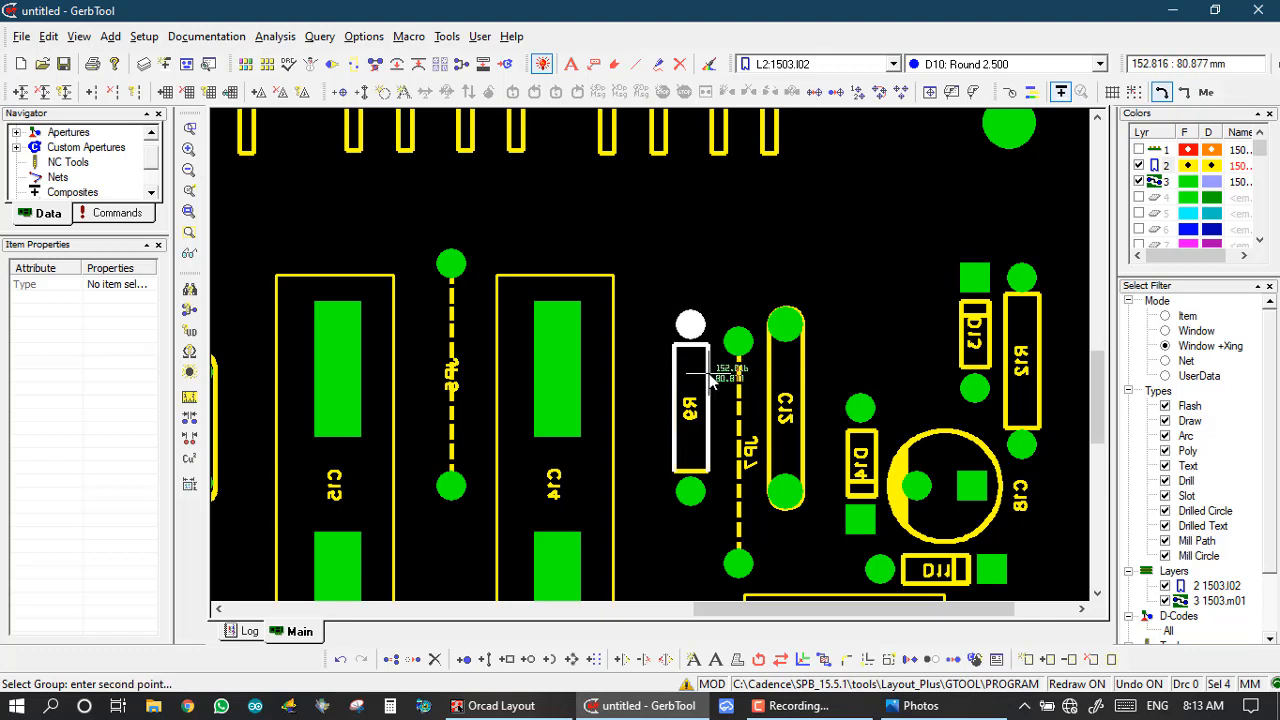
{"action": "left_click", "coordinate": [616, 339]}
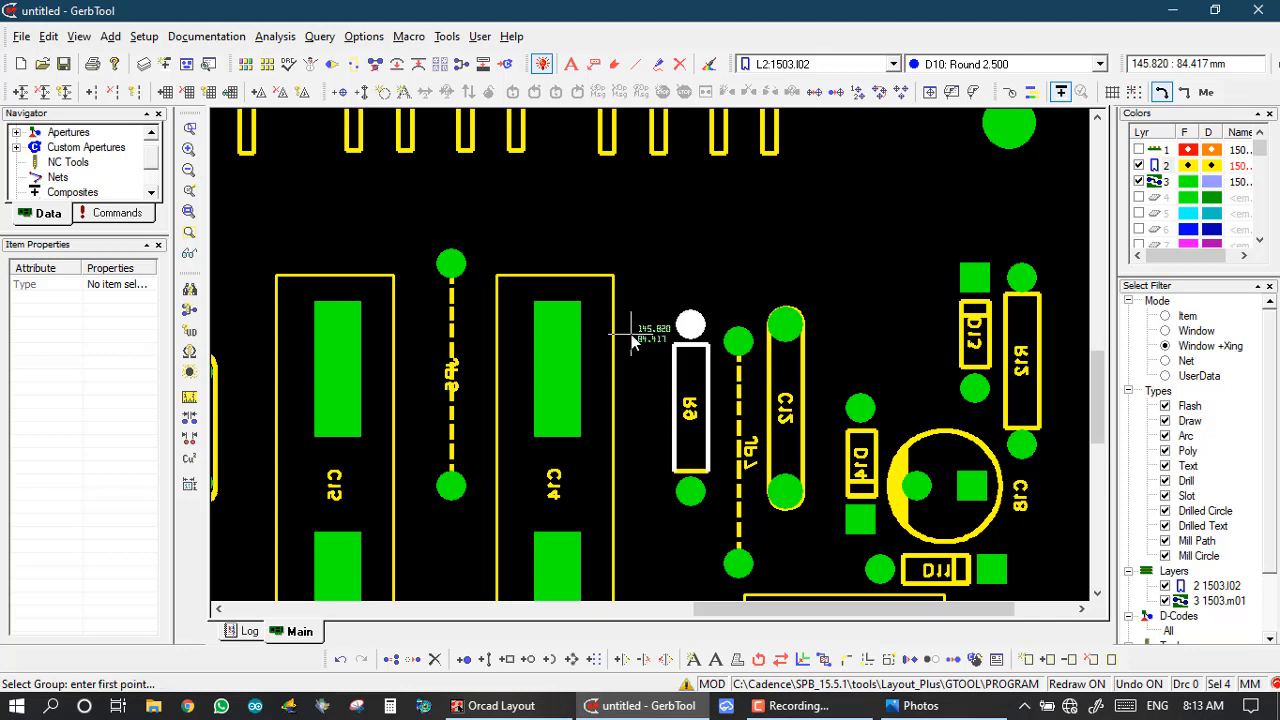
{"action": "left_click", "coordinate": [694, 228]}
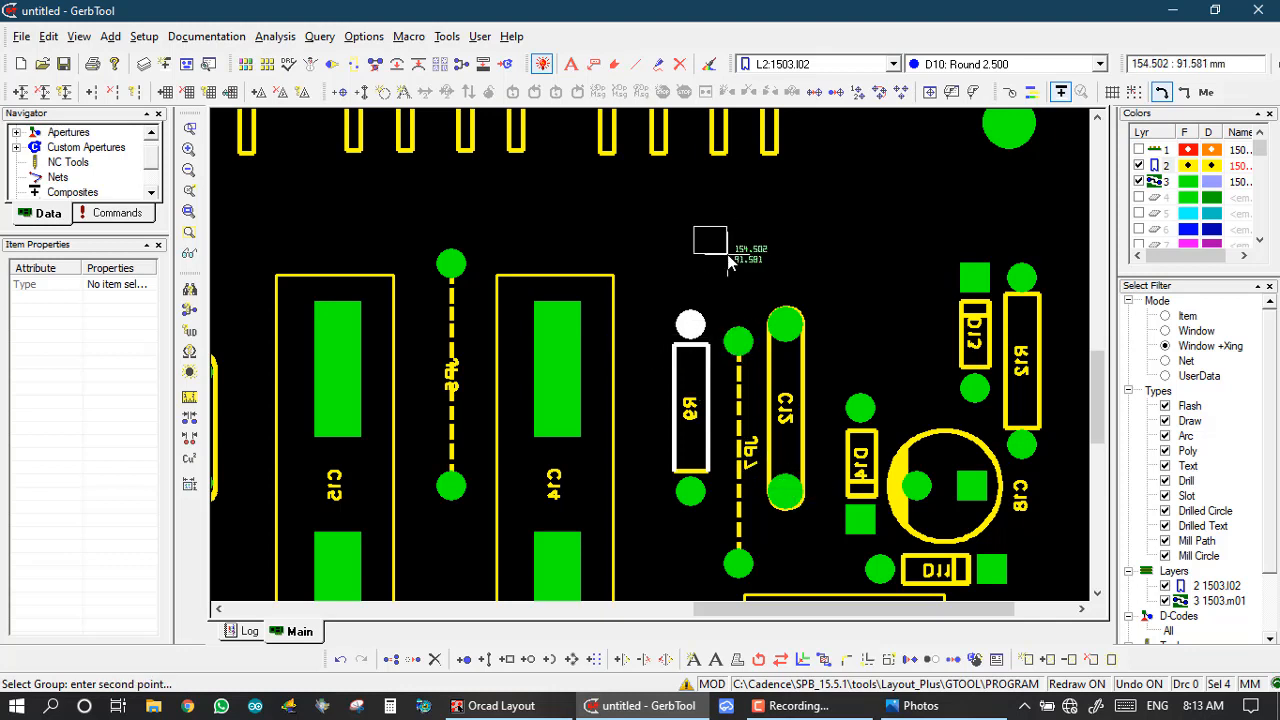
{"action": "left_click", "coordinate": [727, 254]}
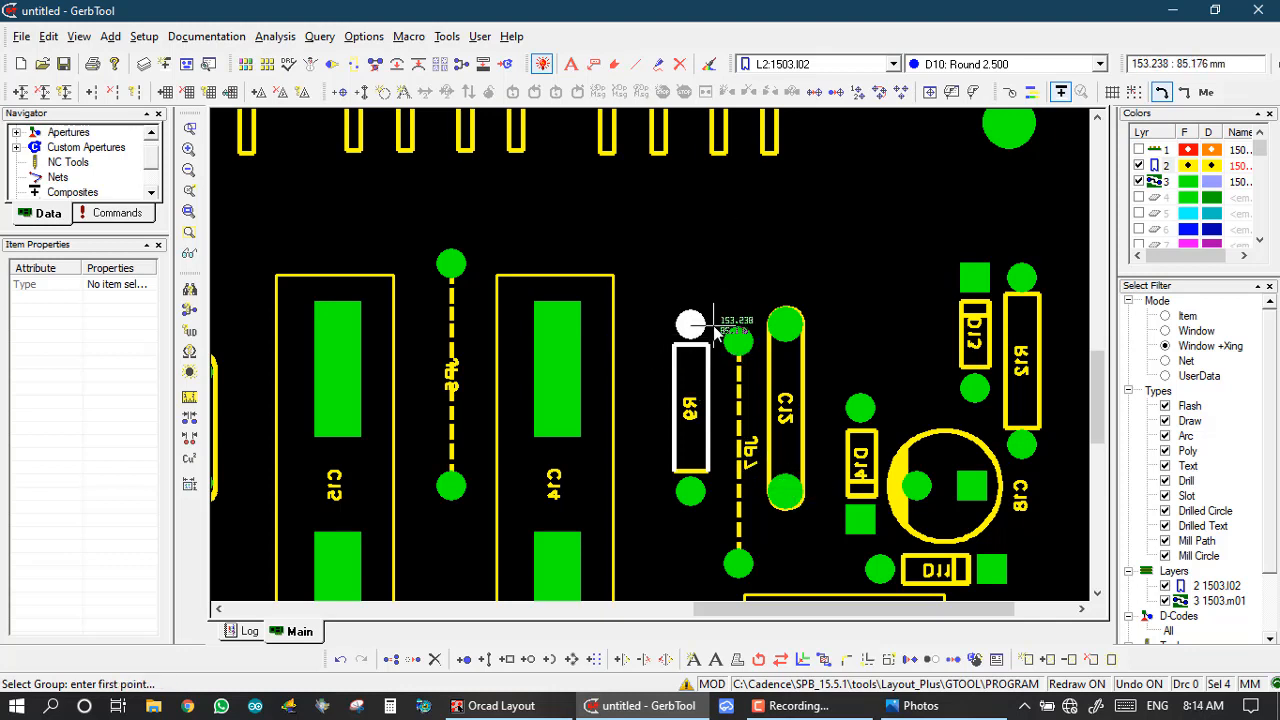
{"action": "key", "text": "Escape"}
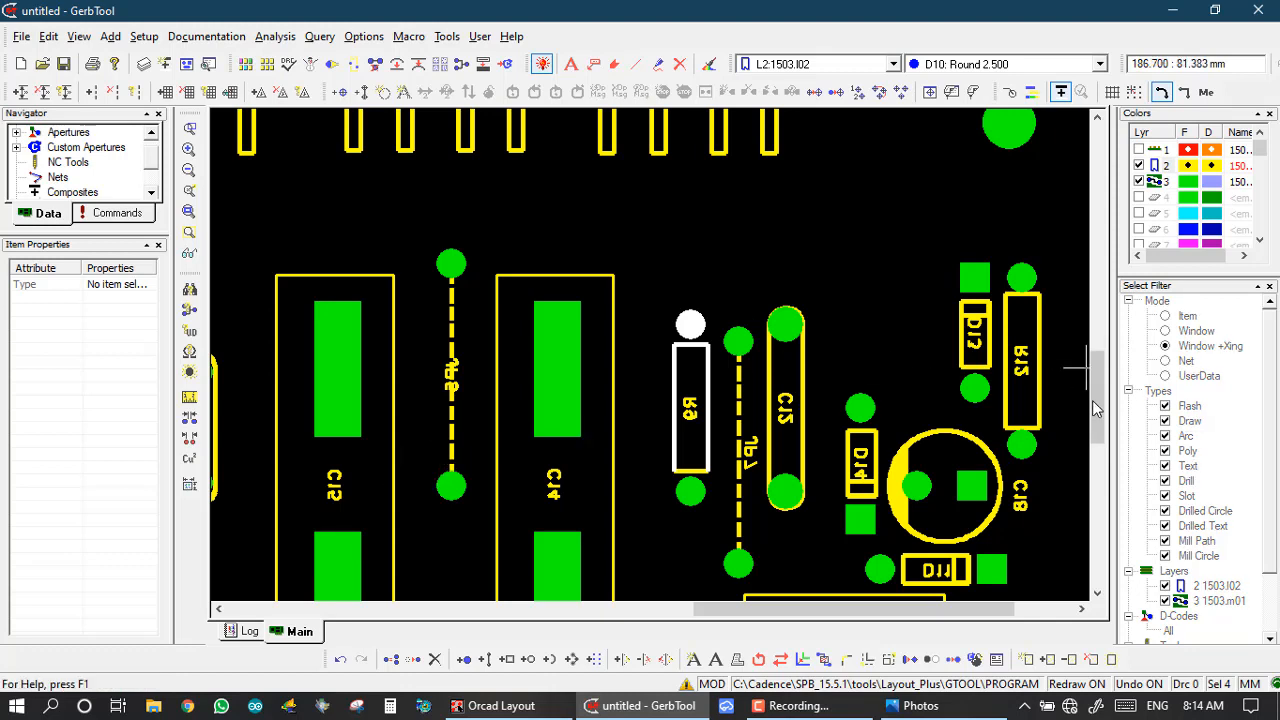
{"action": "left_click", "coordinate": [1088, 661]}
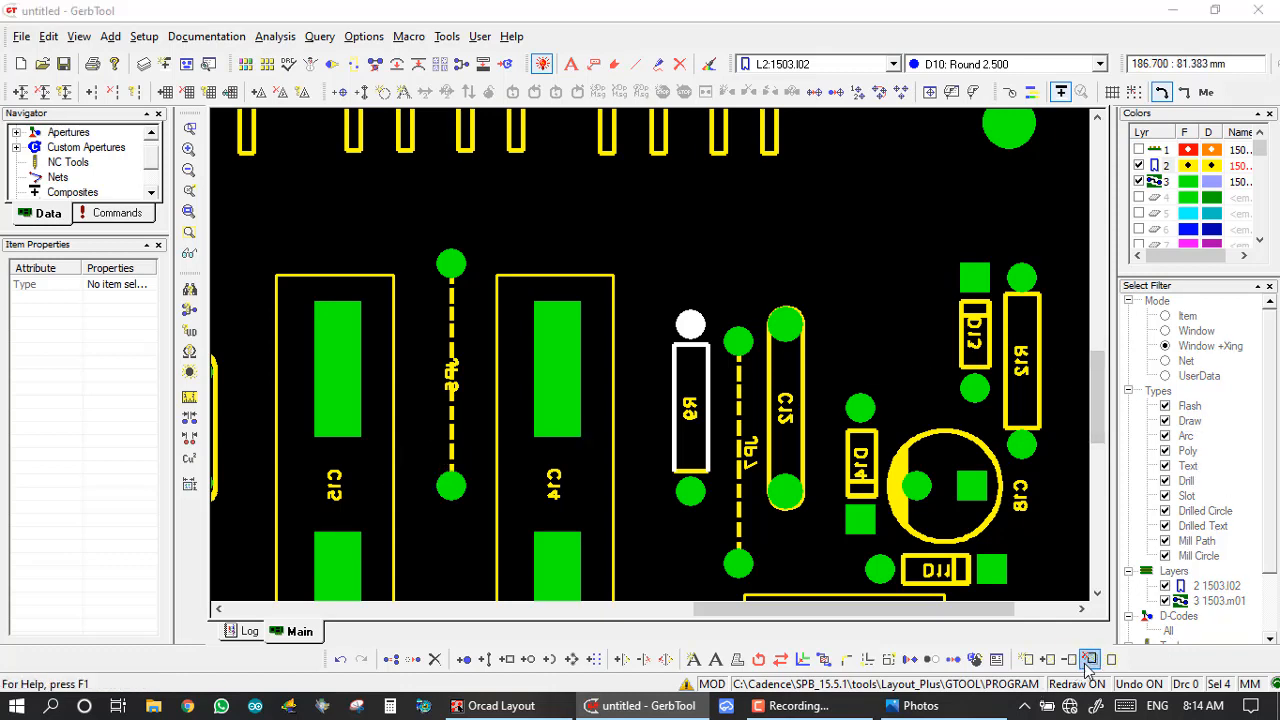
{"action": "left_click", "coordinate": [606, 395]}
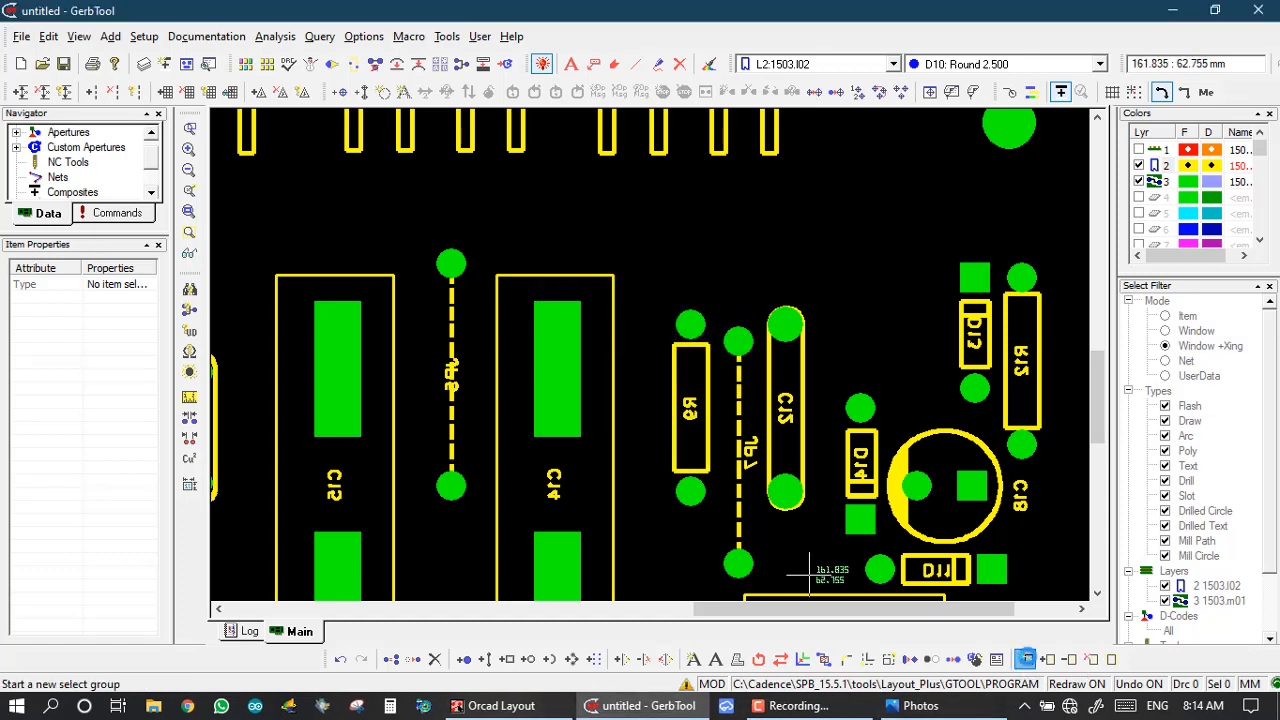
Select all four lines of R9's outline as a group with Window +Xing selection limited to Draw items
{"action": "left_click", "coordinate": [1025, 660]}
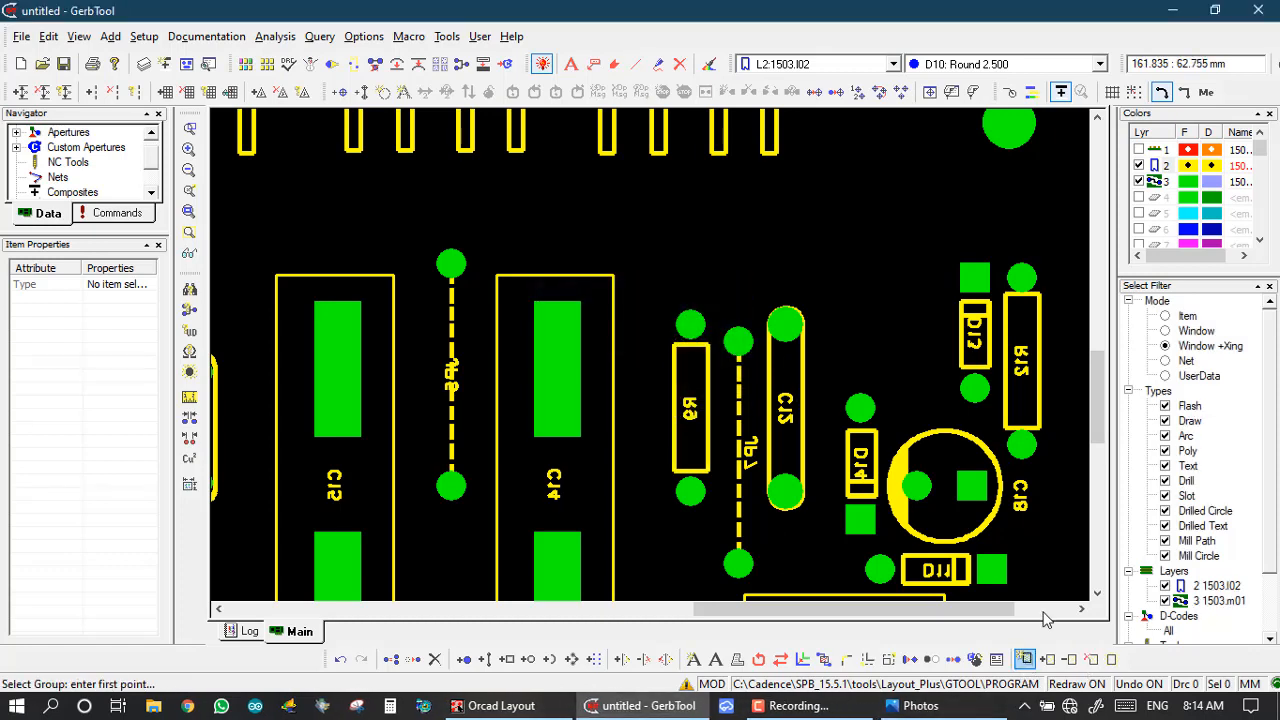
{"action": "right_click", "coordinate": [1162, 392]}
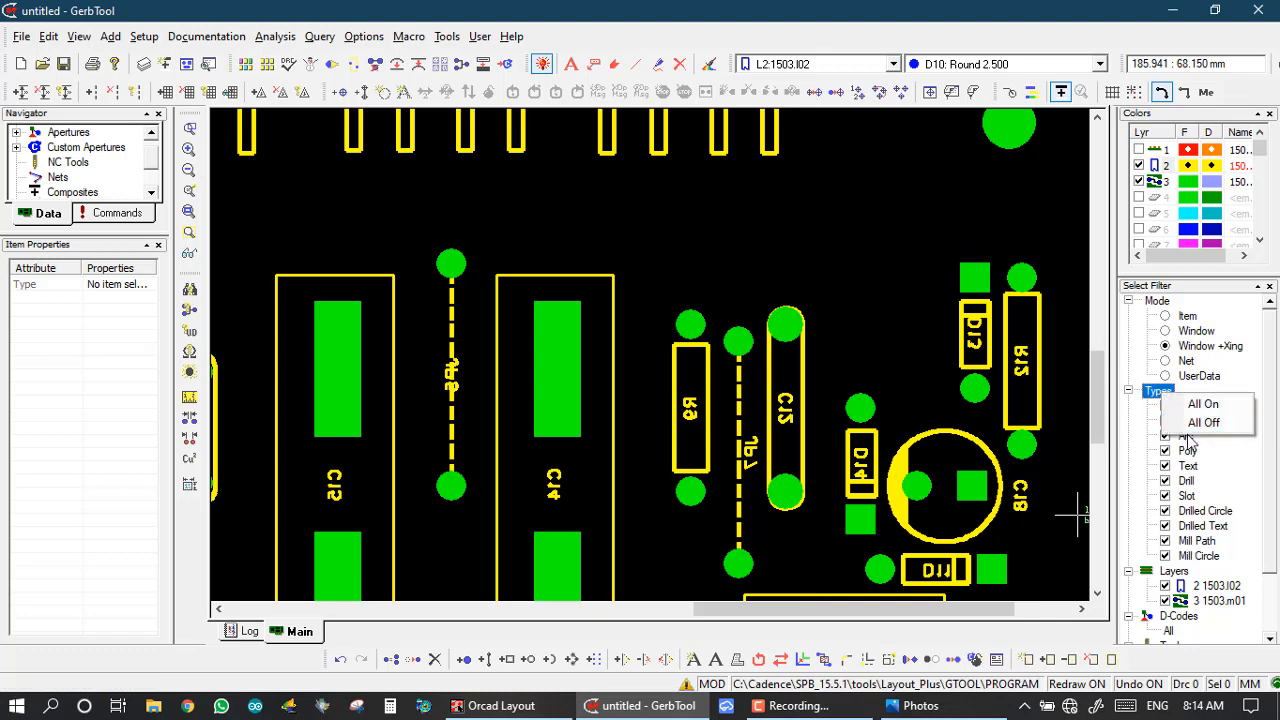
{"action": "left_click", "coordinate": [1192, 423]}
{"action": "left_click", "coordinate": [1165, 421]}
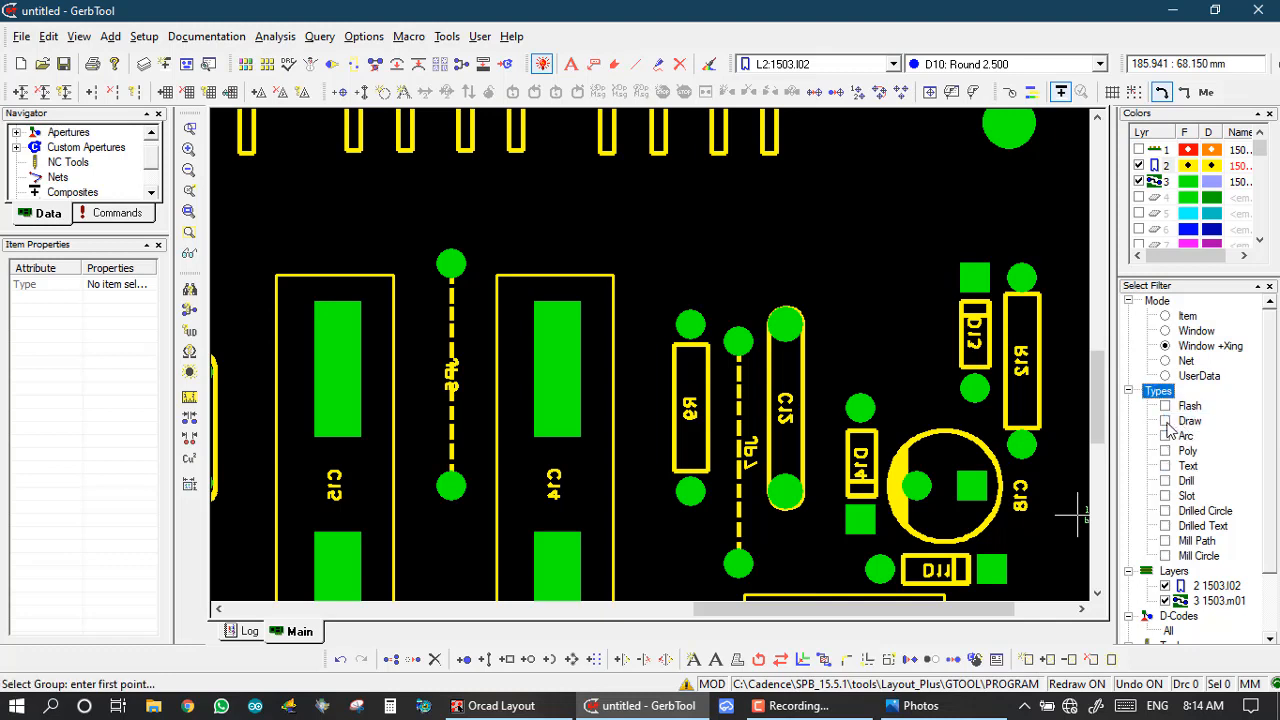
{"action": "left_click", "coordinate": [660, 322]}
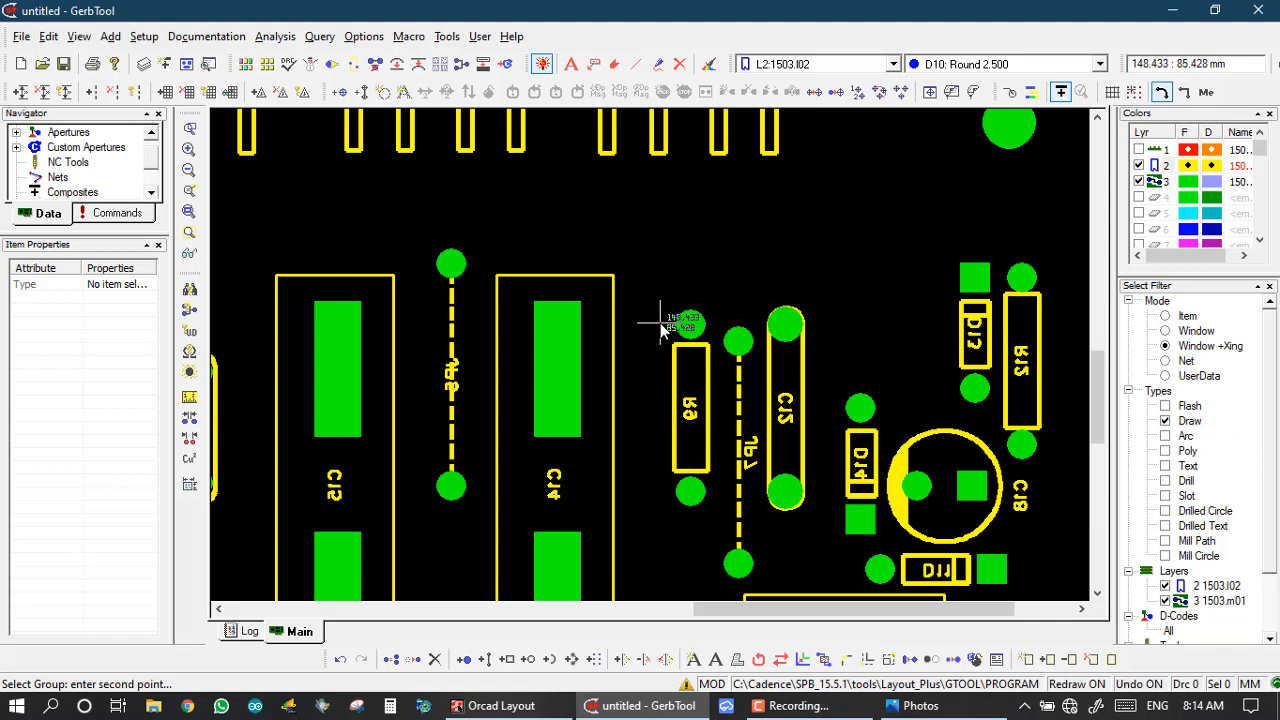
{"action": "left_click", "coordinate": [708, 376]}
{"action": "left_click", "coordinate": [652, 463]}
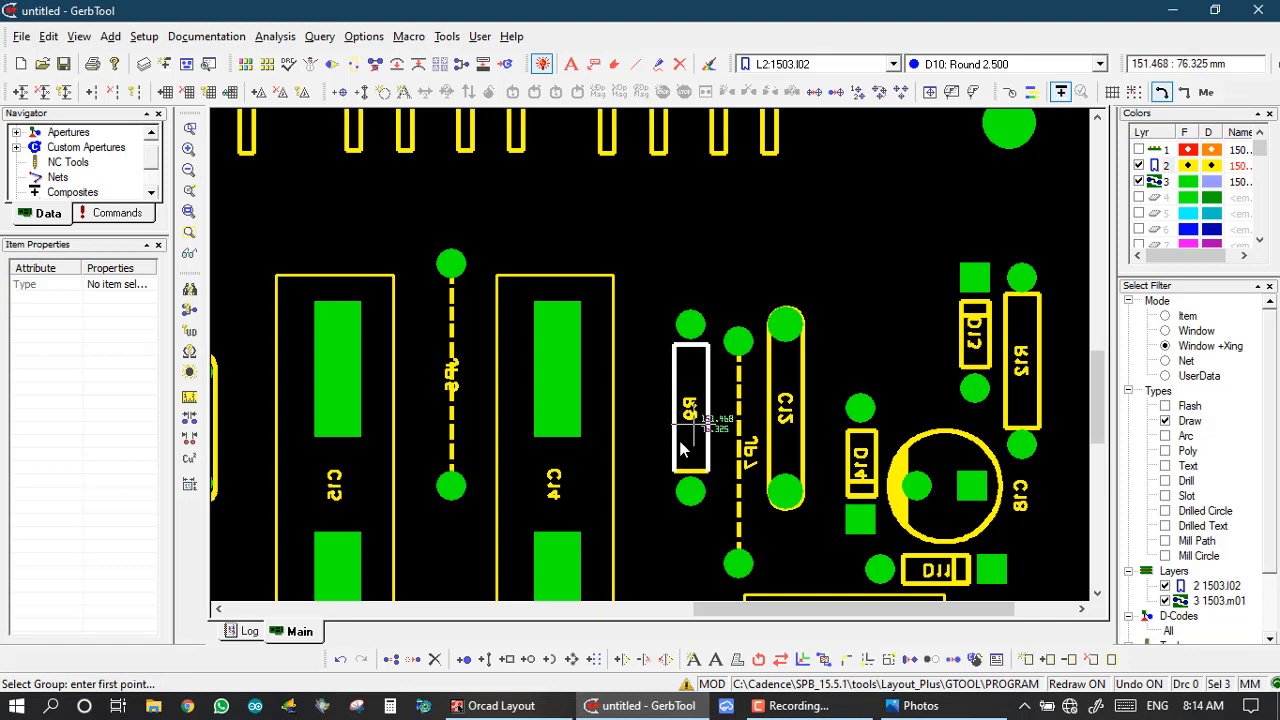
{"action": "left_click", "coordinate": [703, 498]}
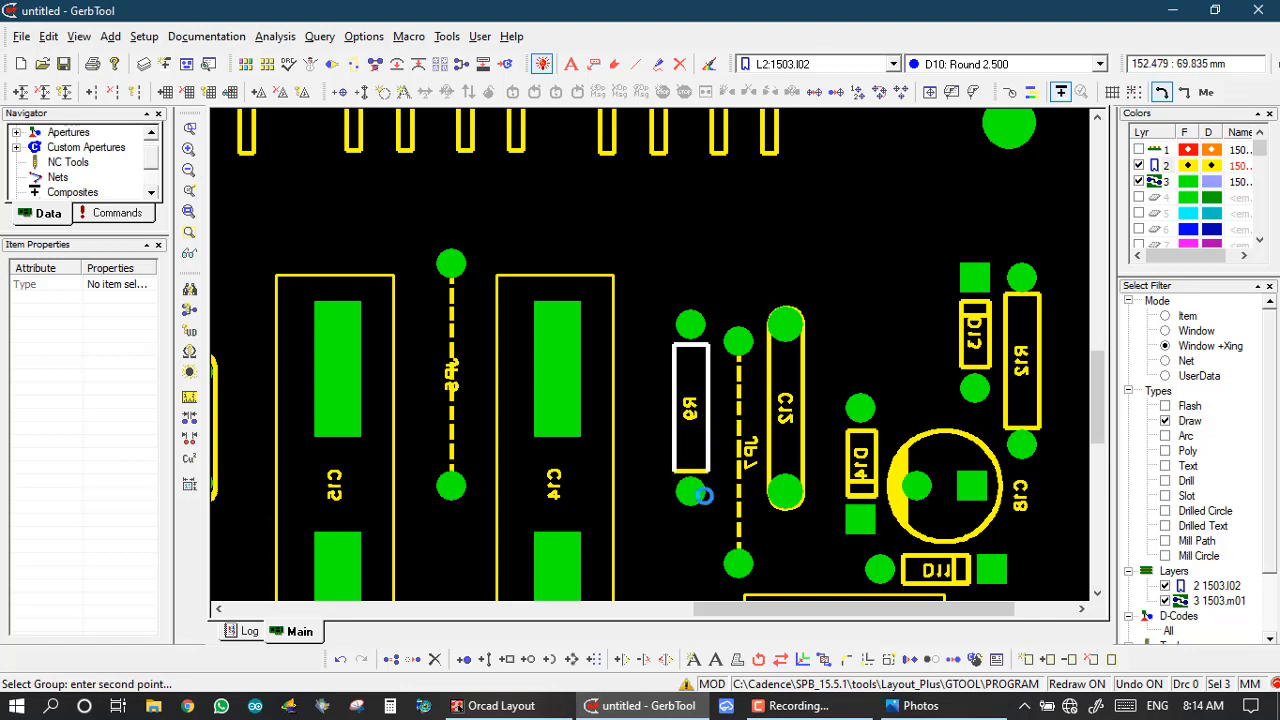
{"action": "left_click", "coordinate": [705, 495]}
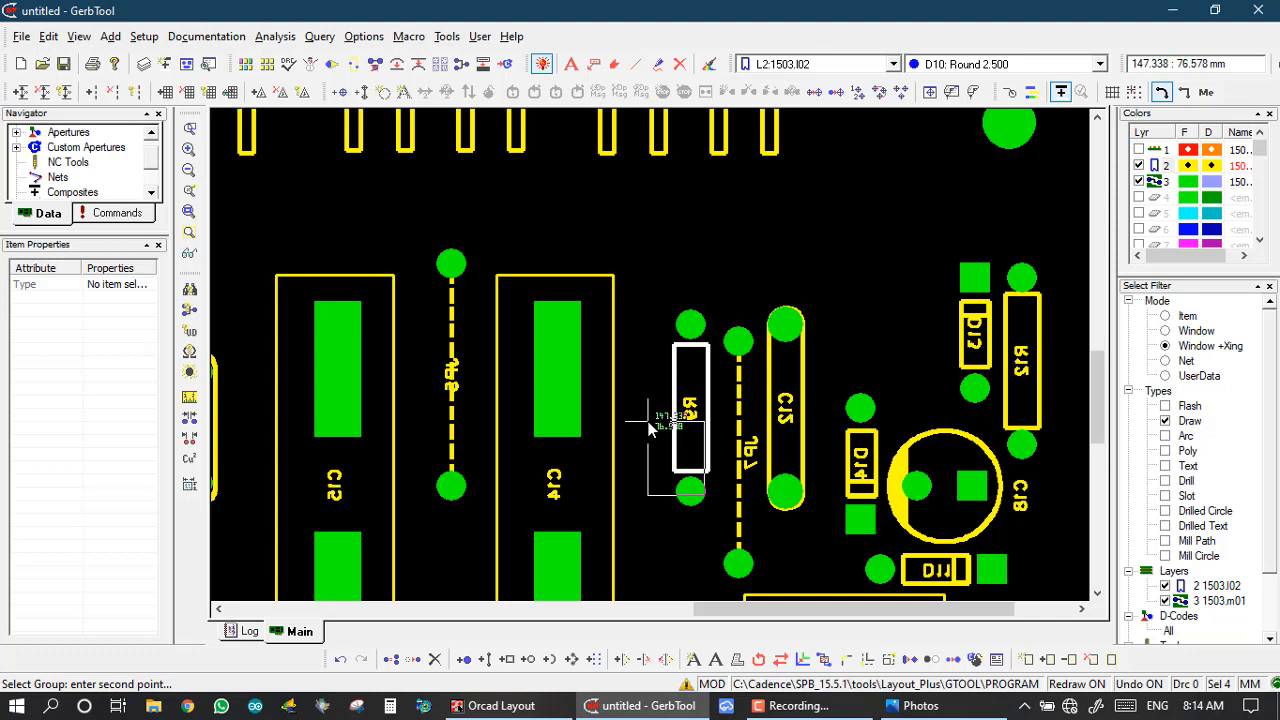
{"action": "left_click", "coordinate": [700, 500]}
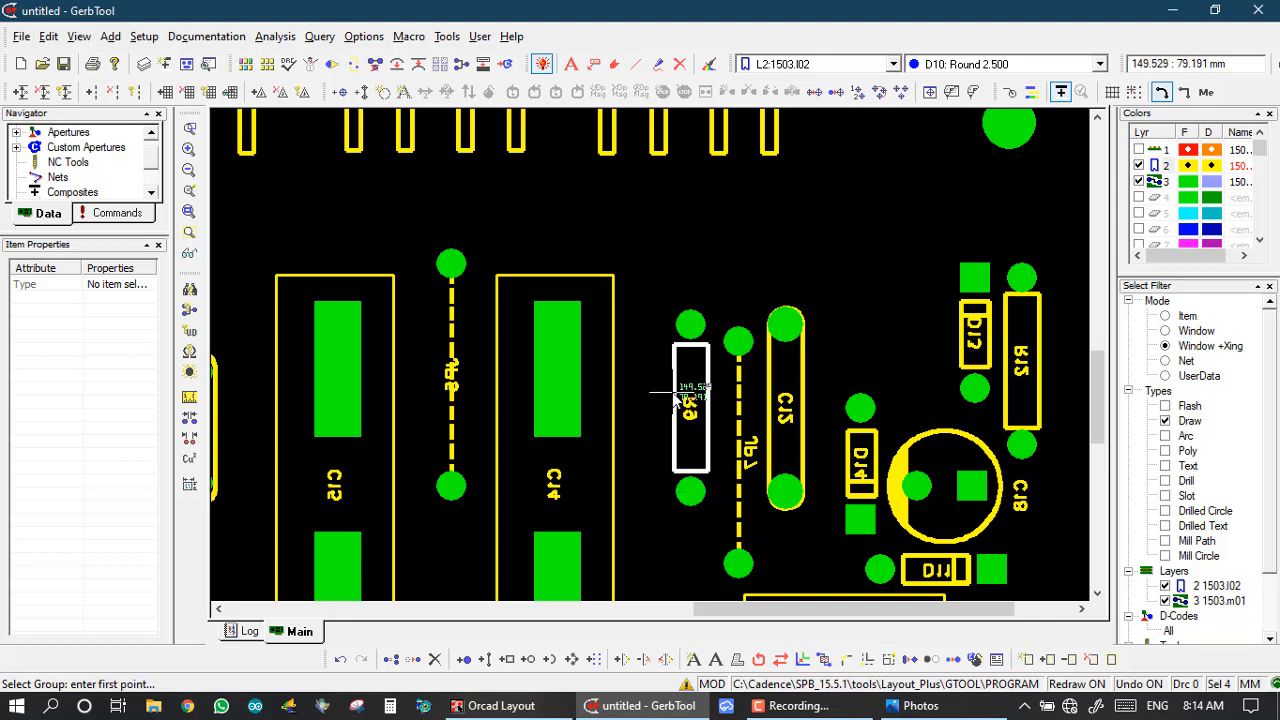
Copy the selected outline group from R9's lower pad to R10's lower pad, framing R10 between its pads
{"action": "left_click", "coordinate": [392, 660]}
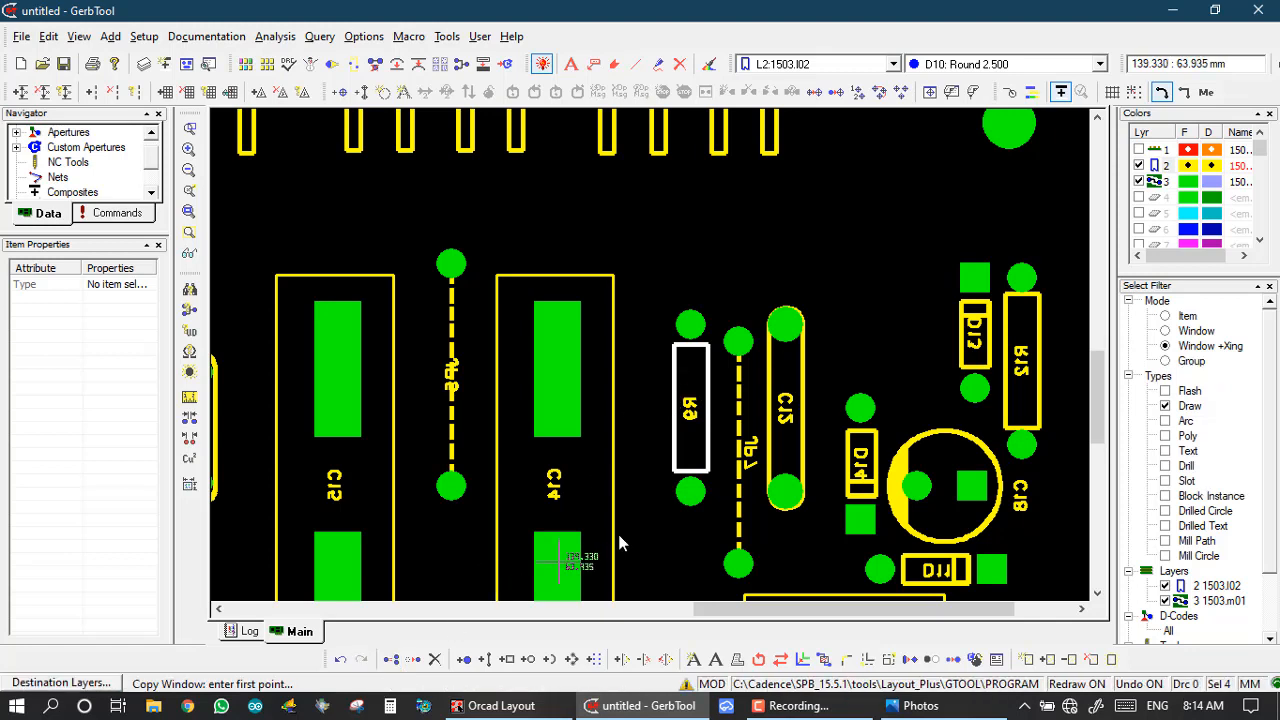
{"action": "left_click", "coordinate": [1165, 361]}
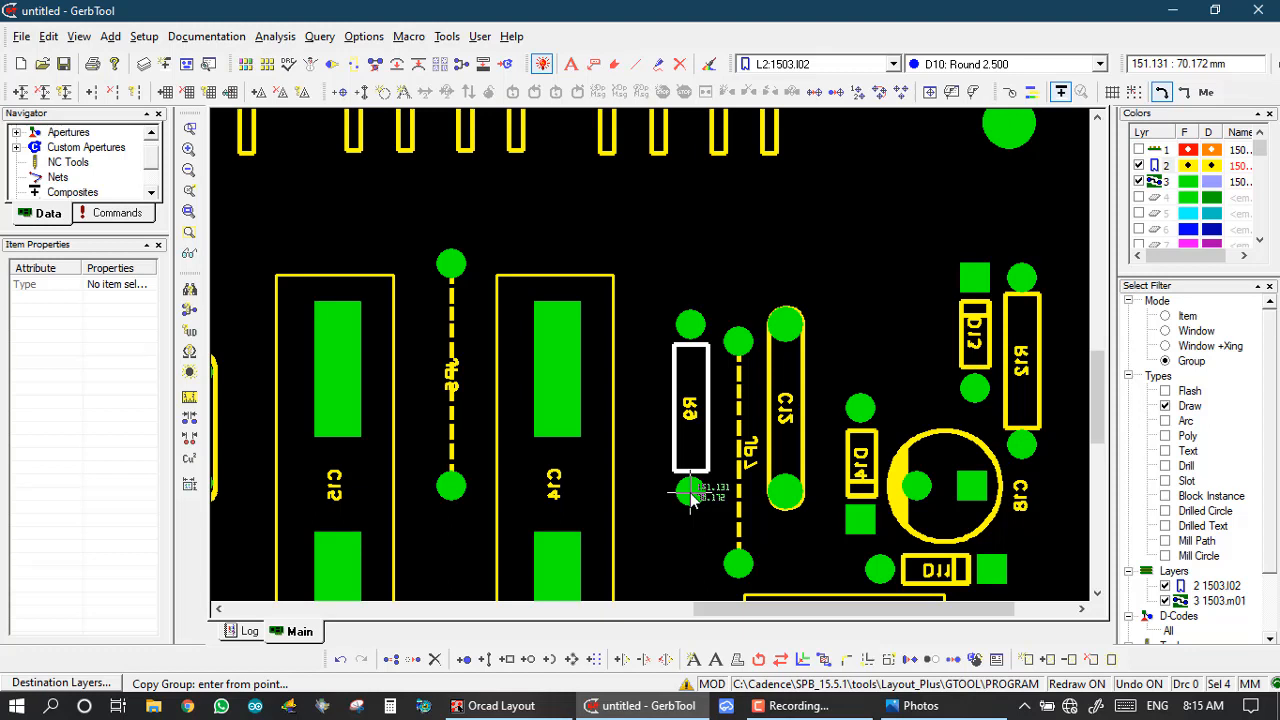
{"action": "left_click", "coordinate": [692, 497]}
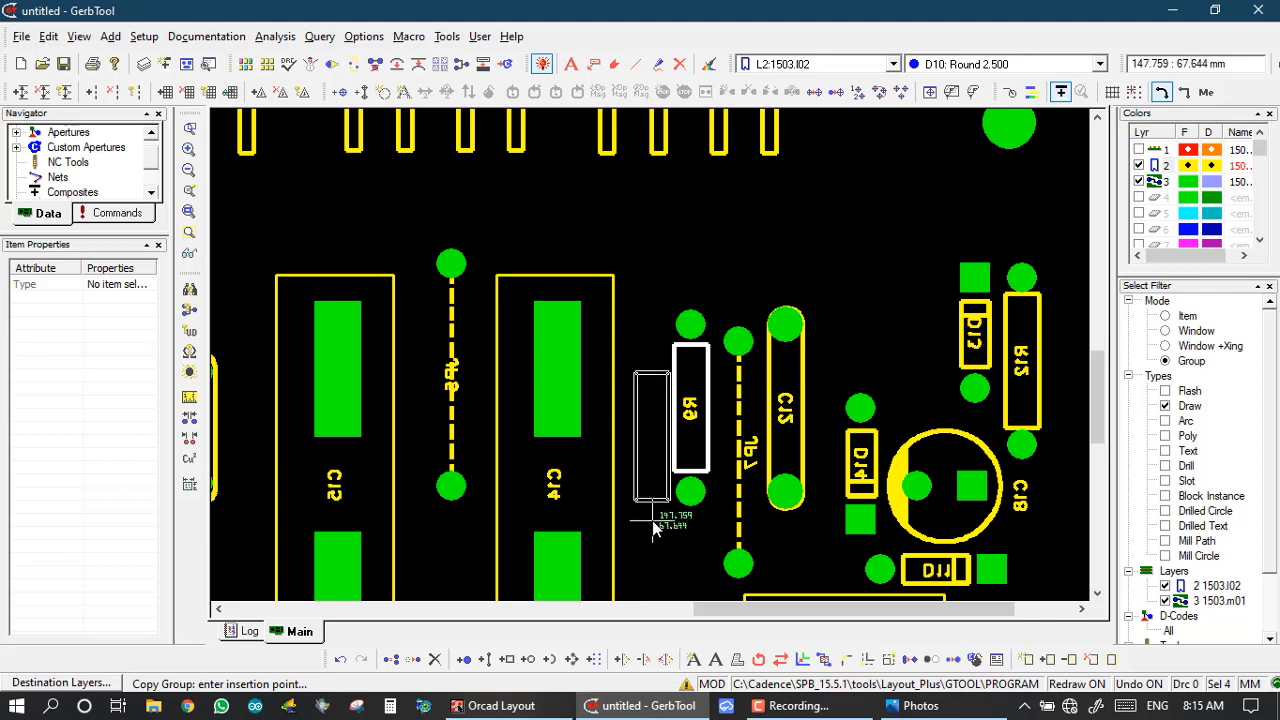
{"action": "scroll", "coordinate": [652, 520], "scroll_direction": "down", "scroll_amount": 2}
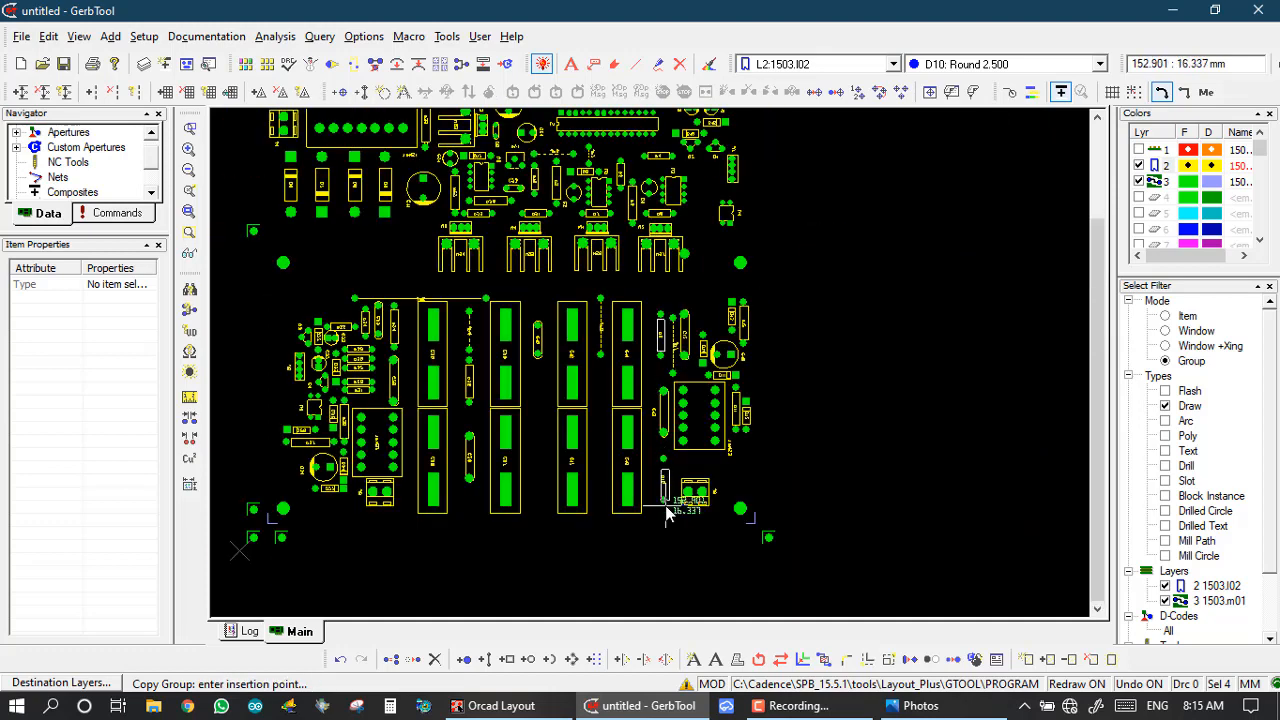
{"action": "scroll", "coordinate": [665, 505], "scroll_direction": "up", "scroll_amount": 3}
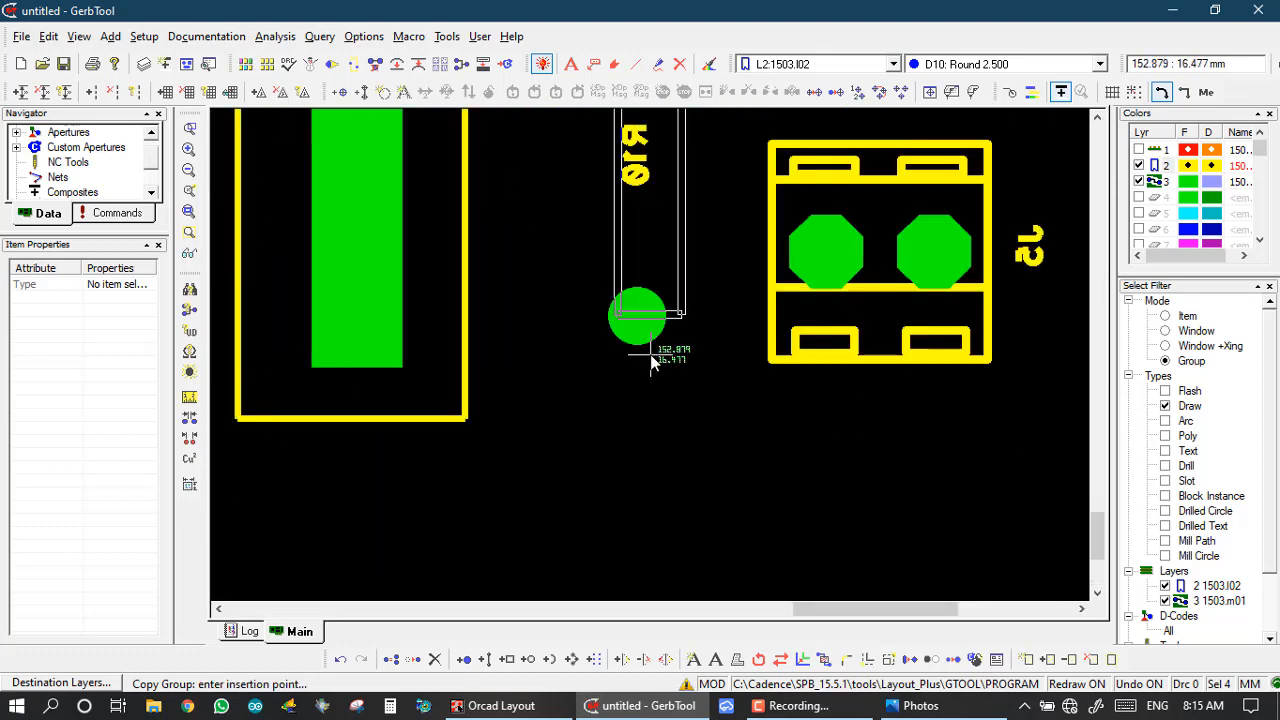
{"action": "scroll", "coordinate": [651, 358], "scroll_direction": "down", "scroll_amount": 2}
{"action": "scroll", "coordinate": [651, 360], "scroll_direction": "up", "scroll_amount": 2}
{"action": "scroll", "coordinate": [651, 362], "scroll_direction": "down", "scroll_amount": 1}
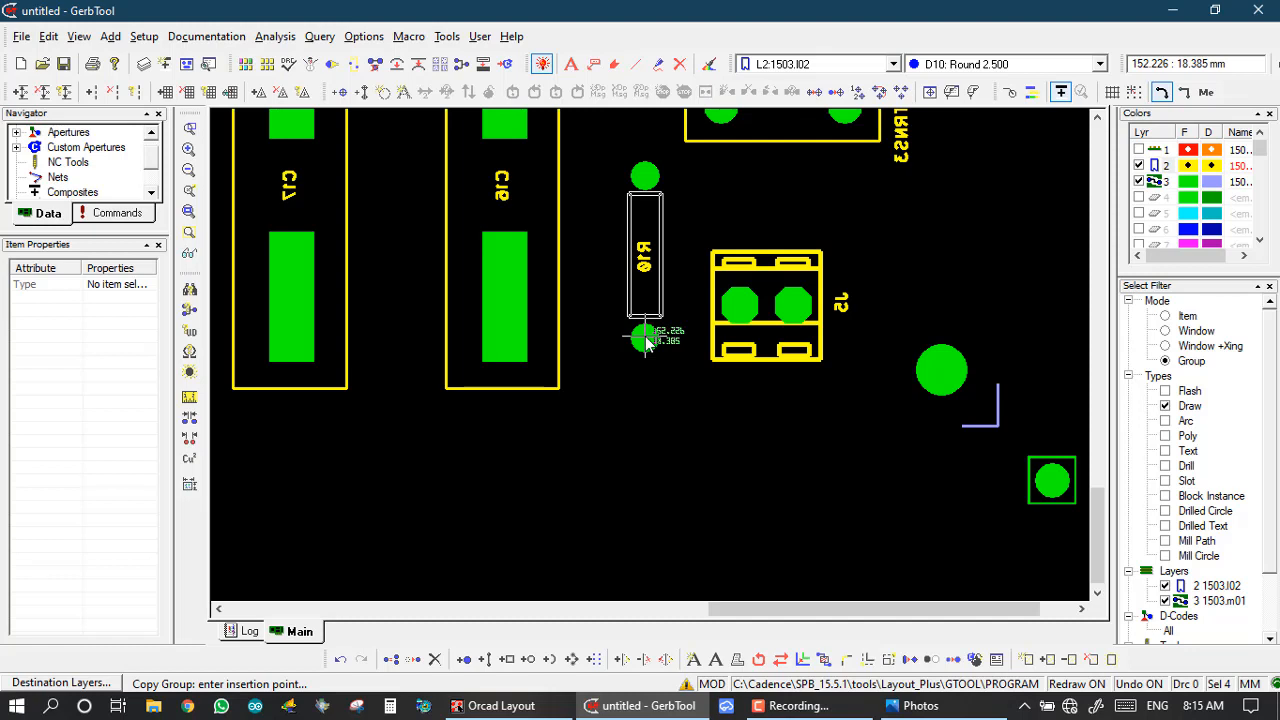
{"action": "left_click", "coordinate": [646, 341]}
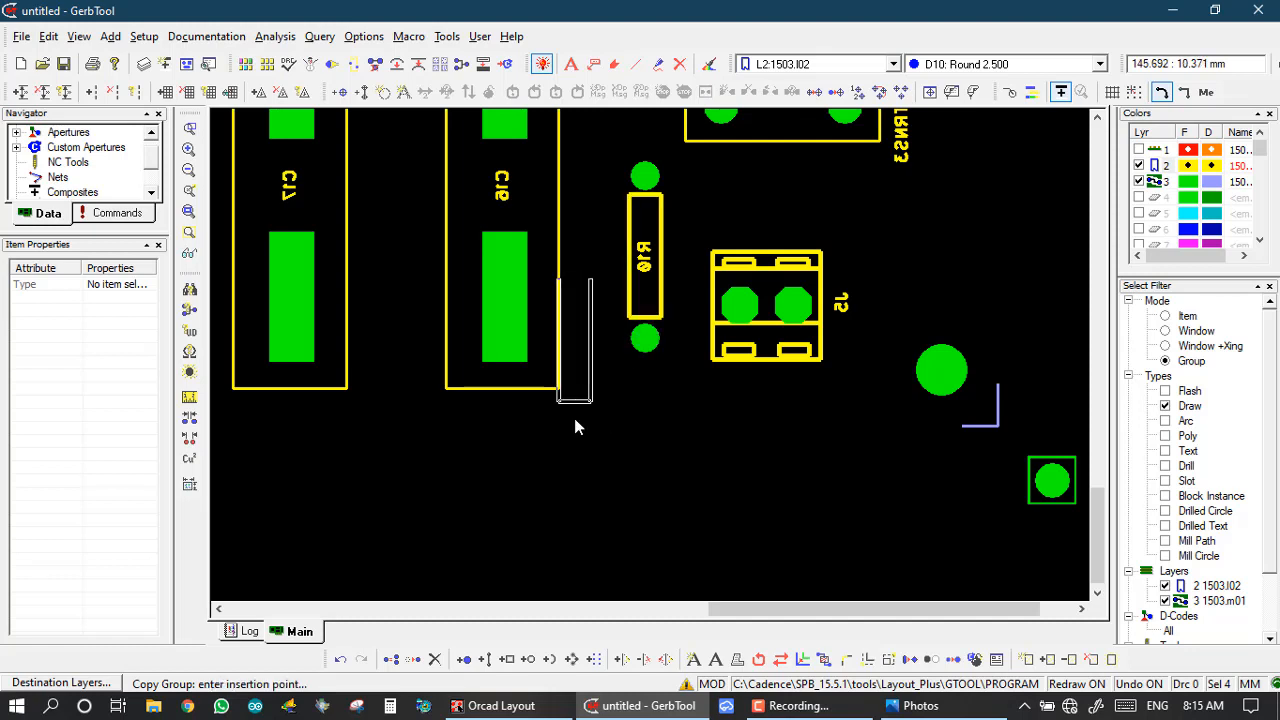
{"action": "right_click", "coordinate": [590, 408]}
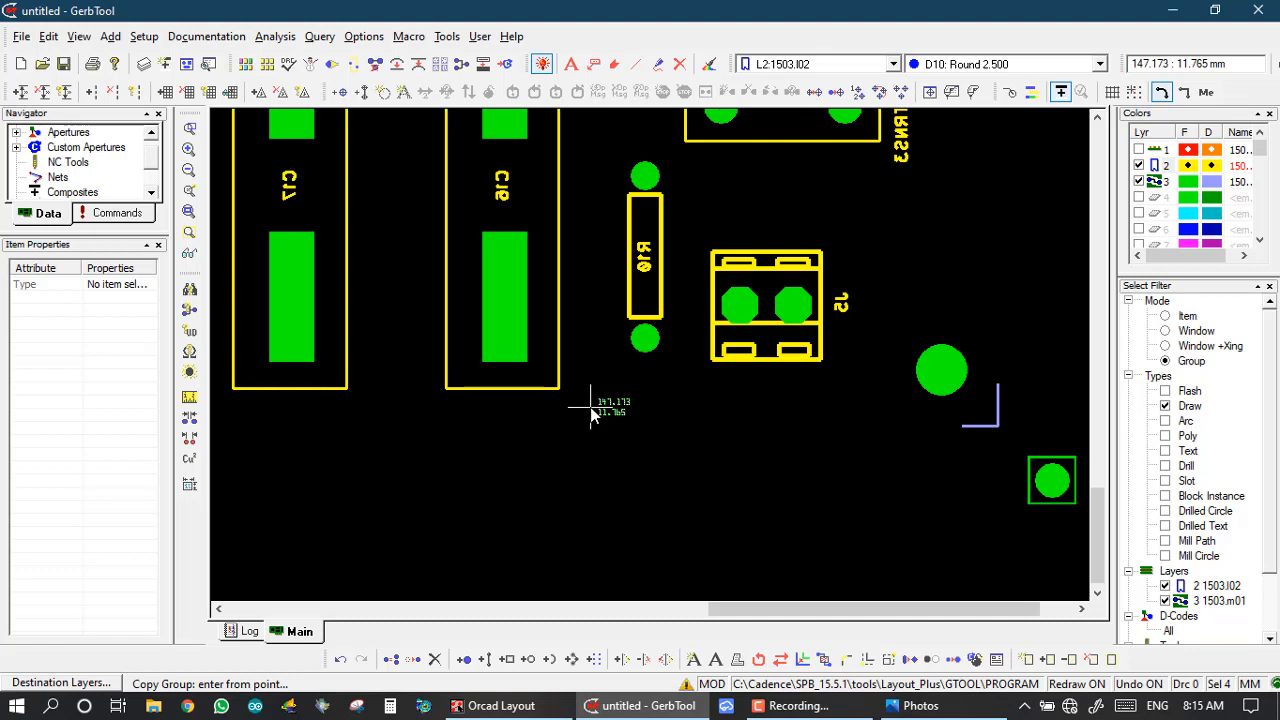
Run Fixup SilkScreen on the whole board with pad layer 3, silkscreen layer 2 and minimum spacing 0
{"action": "scroll", "coordinate": [658, 363], "scroll_direction": "down", "scroll_amount": 5}
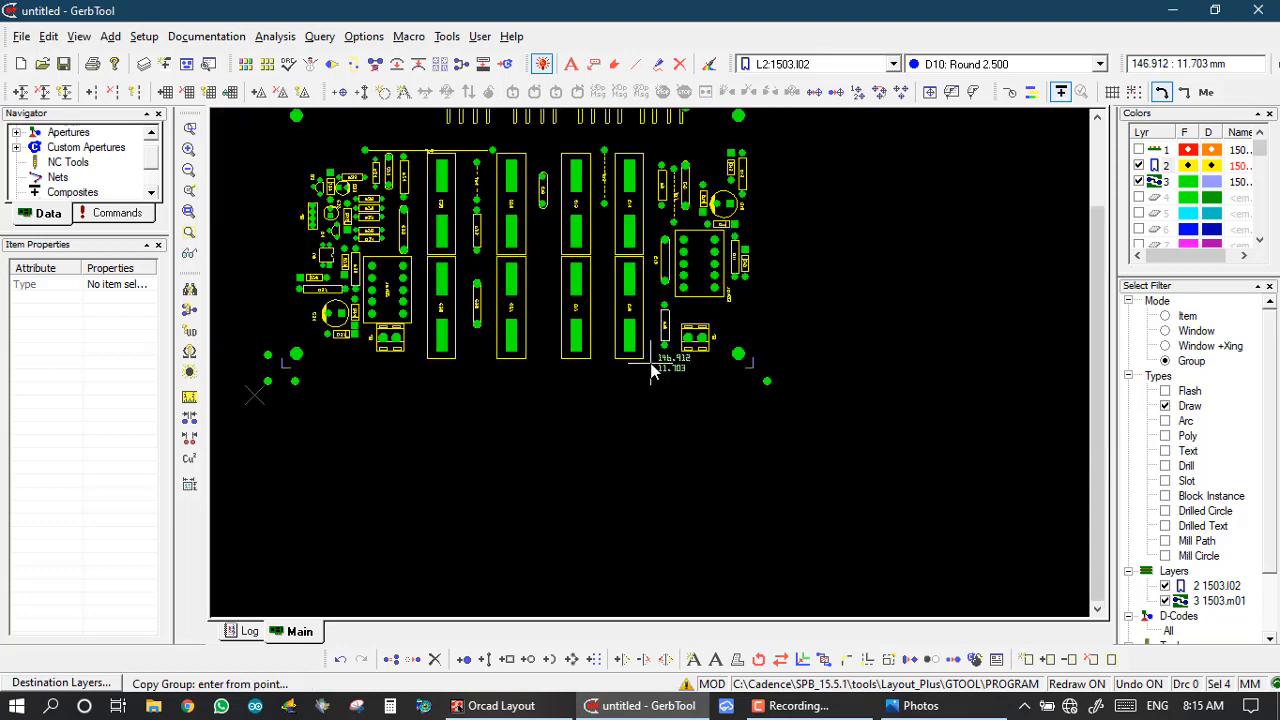
{"action": "scroll", "coordinate": [657, 360], "scroll_direction": "up", "scroll_amount": 5}
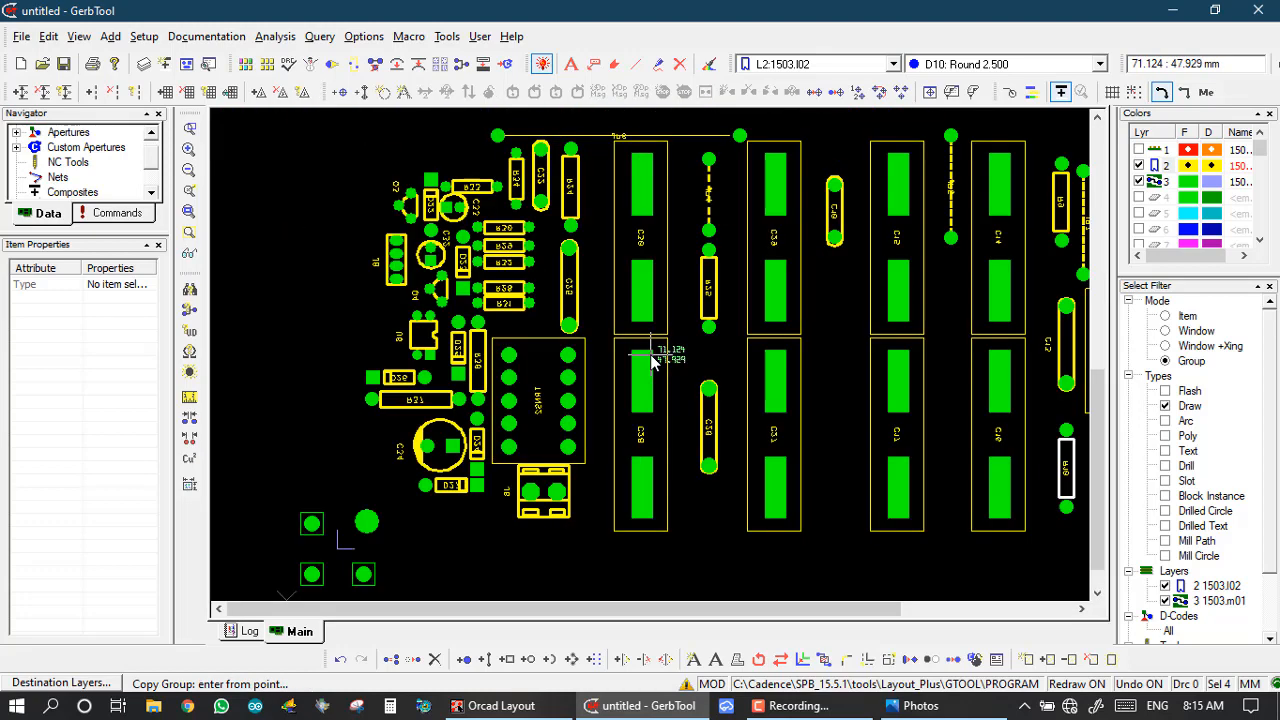
{"action": "scroll", "coordinate": [660, 360], "scroll_direction": "down", "scroll_amount": 3}
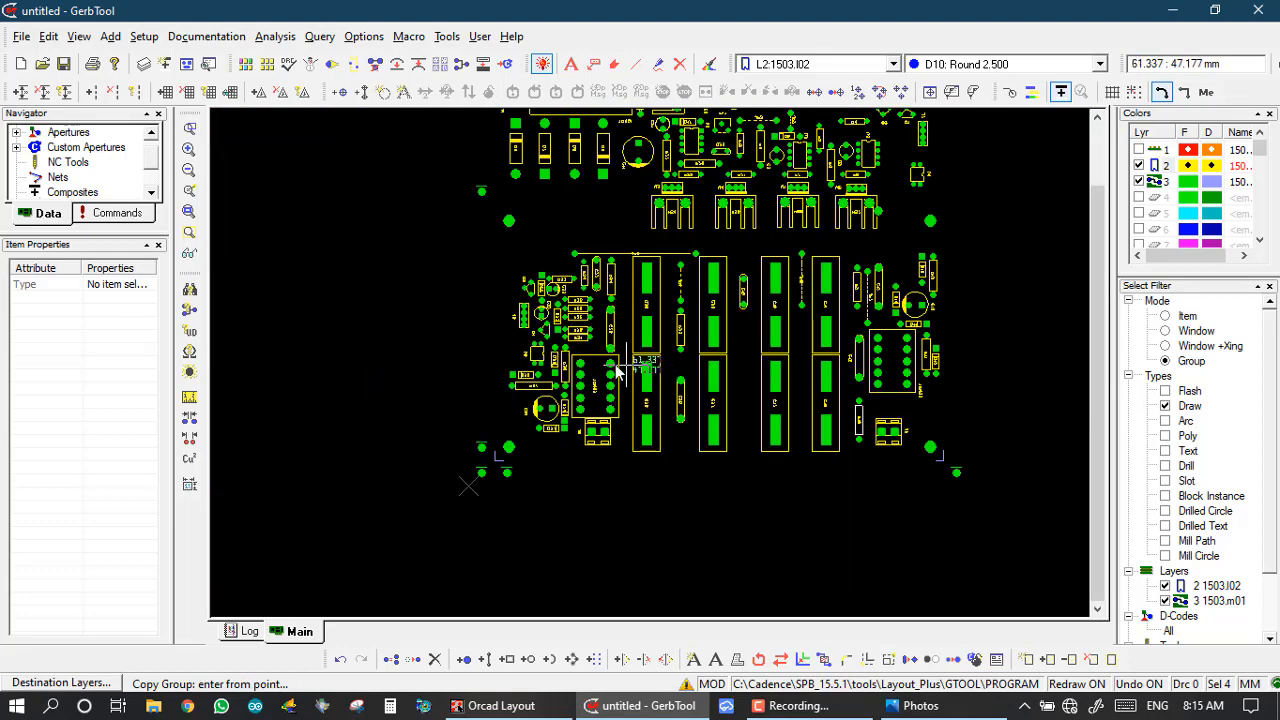
{"action": "scroll", "coordinate": [651, 366], "scroll_direction": "up", "scroll_amount": 3}
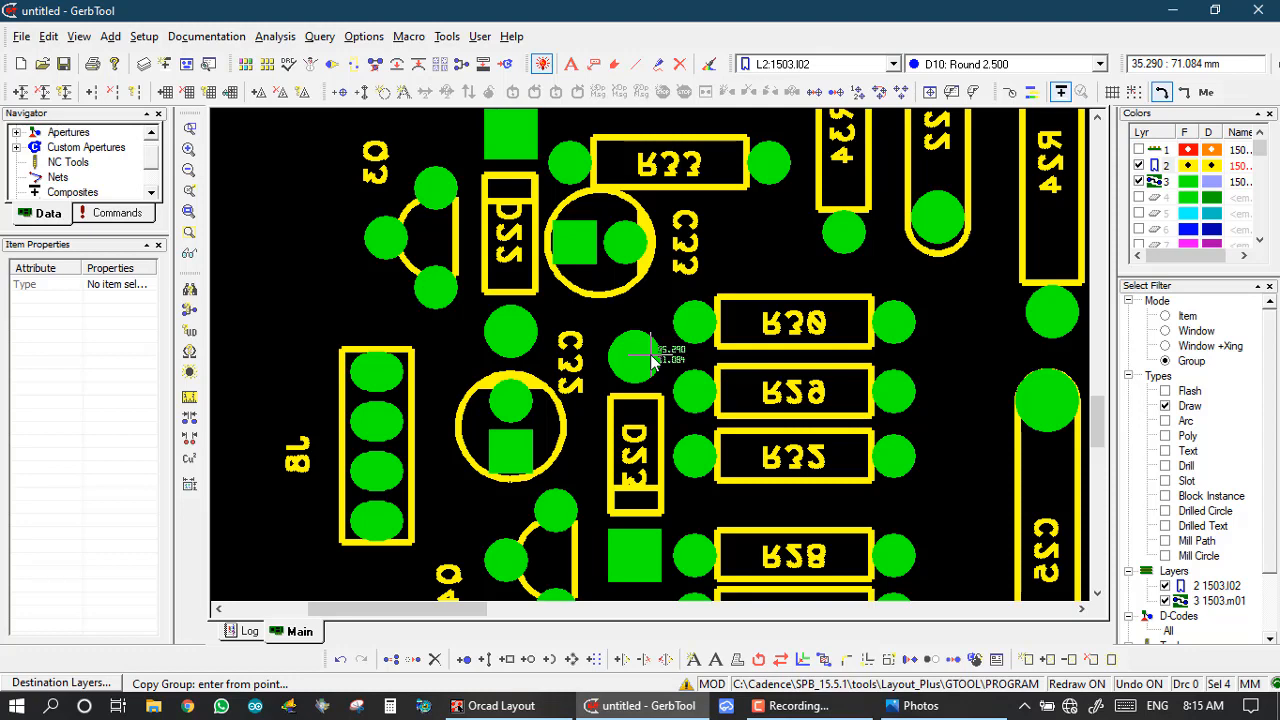
{"action": "left_click", "coordinate": [353, 68]}
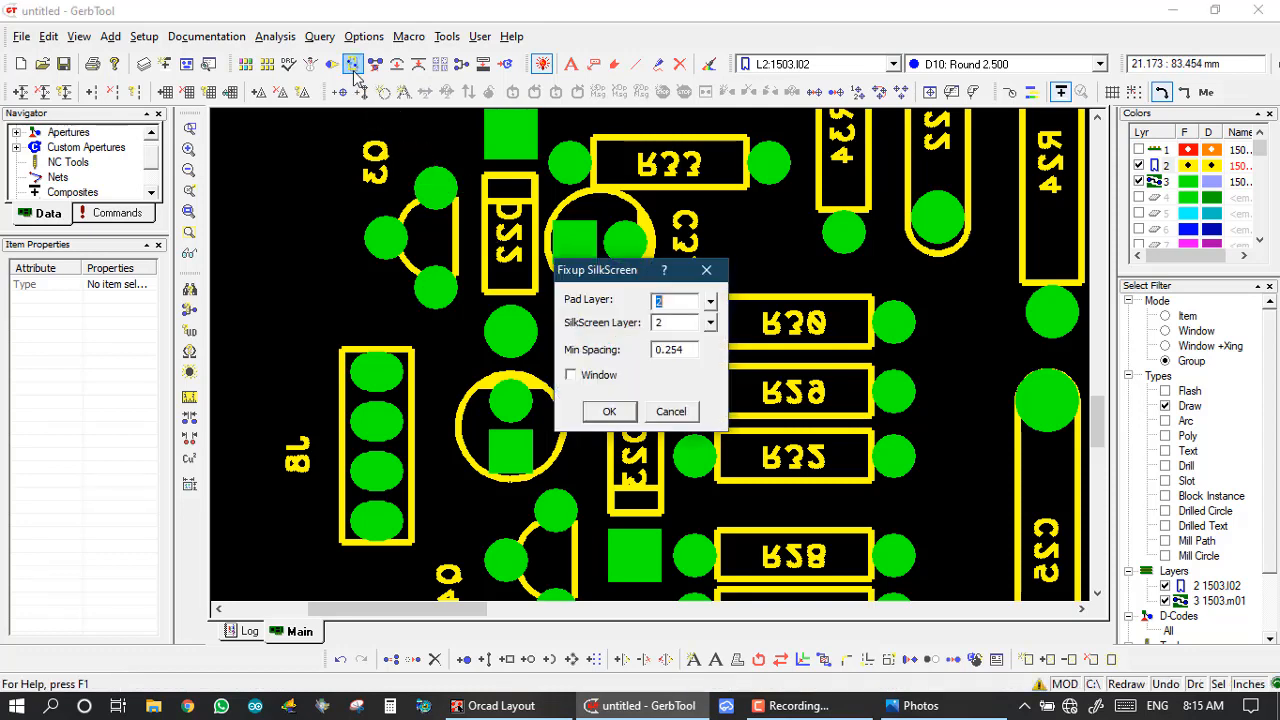
{"action": "left_click", "coordinate": [710, 302]}
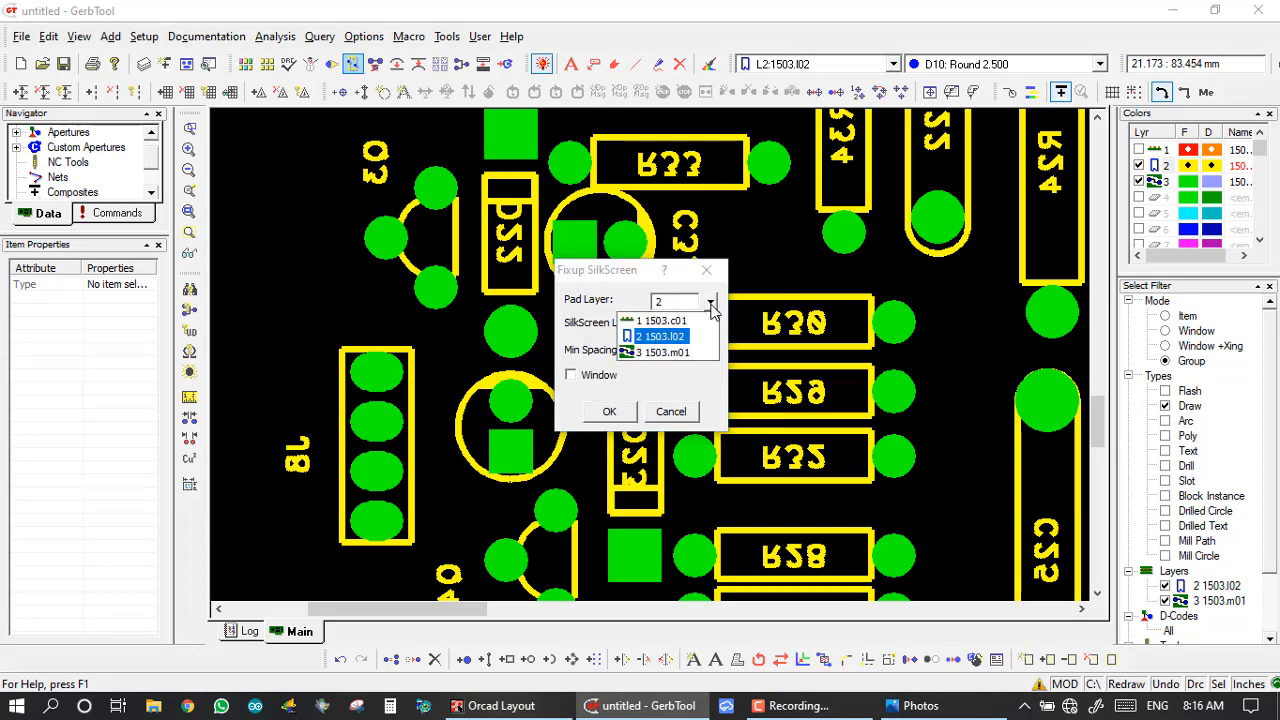
{"action": "left_click", "coordinate": [673, 354]}
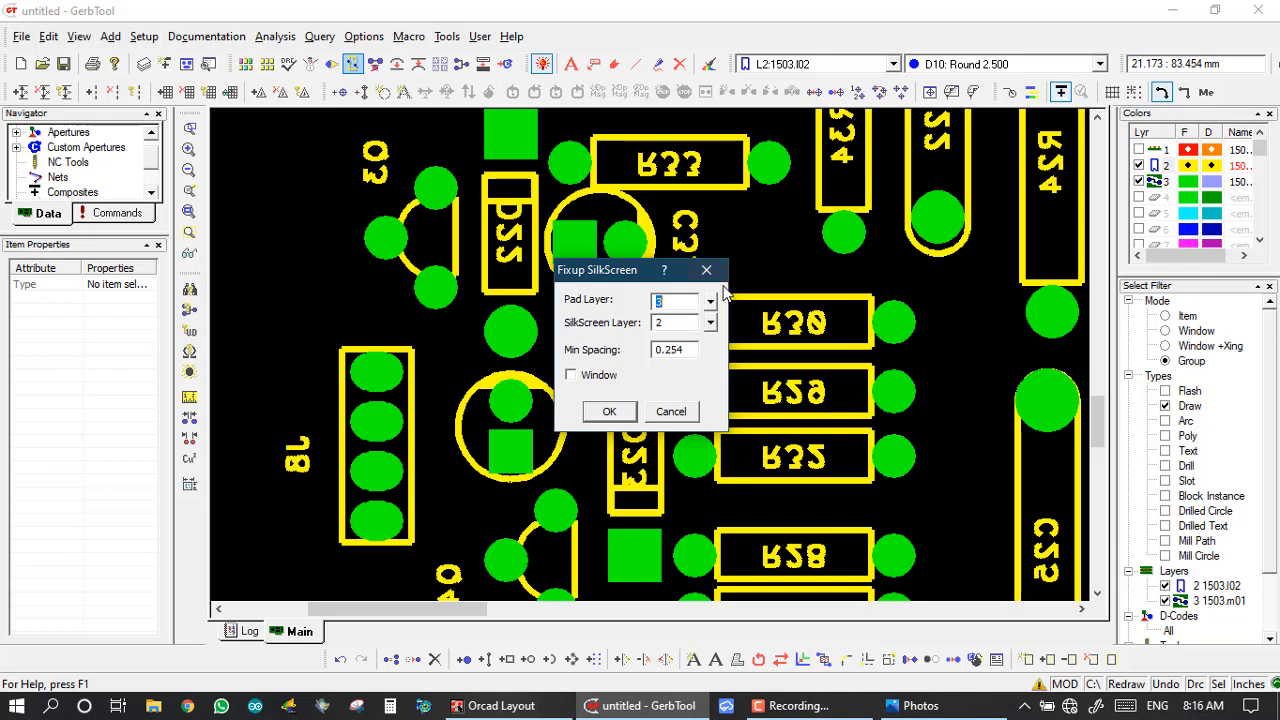
{"action": "left_click", "coordinate": [710, 322]}
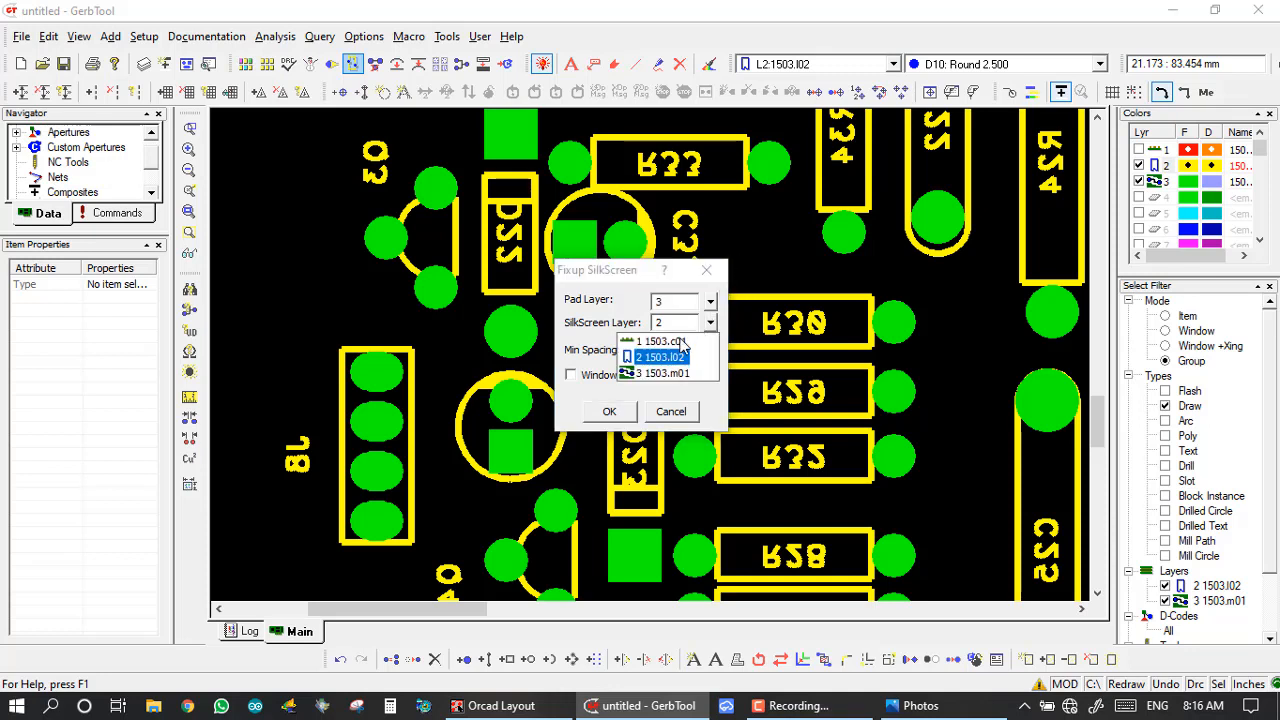
{"action": "left_click", "coordinate": [669, 356]}
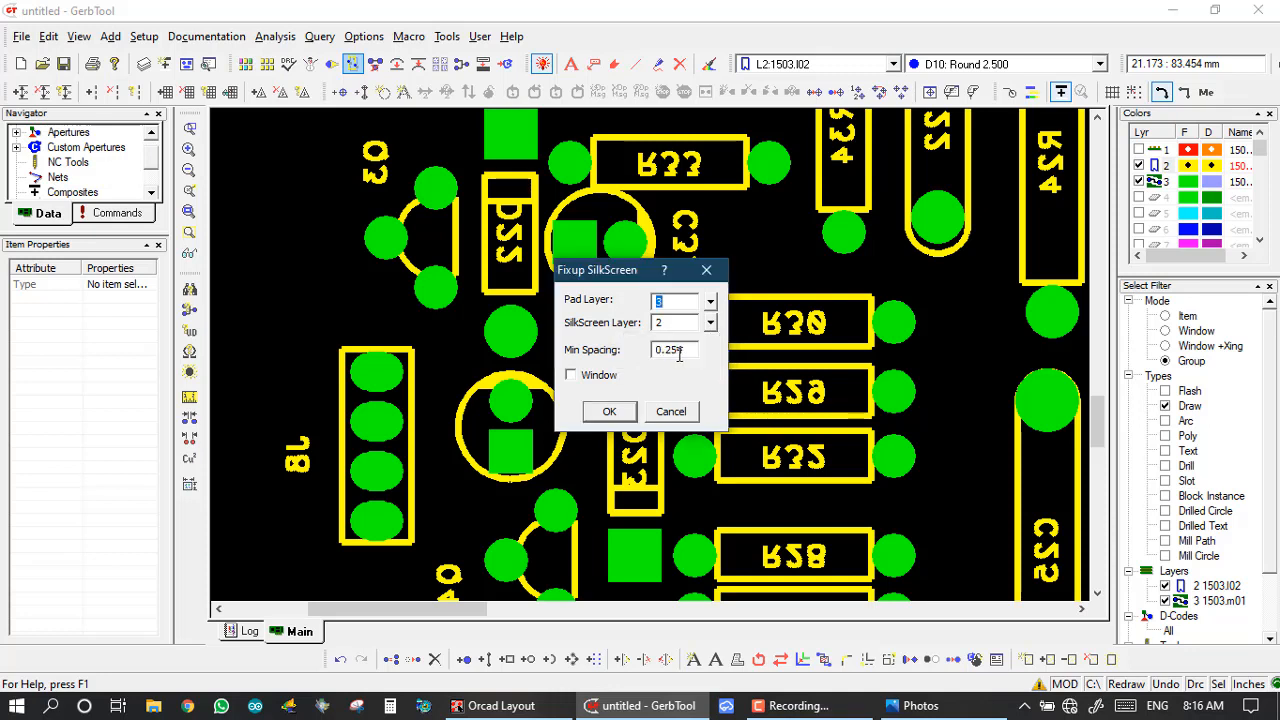
{"action": "left_click", "coordinate": [684, 352]}
{"action": "key", "text": "BackSpace"}
{"action": "key", "text": "BackSpace"}
{"action": "key", "text": "BackSpace"}
{"action": "key", "text": "BackSpace"}
{"action": "key", "text": "BackSpace"}
{"action": "type", "text": "0"}
{"action": "left_click", "coordinate": [616, 409]}
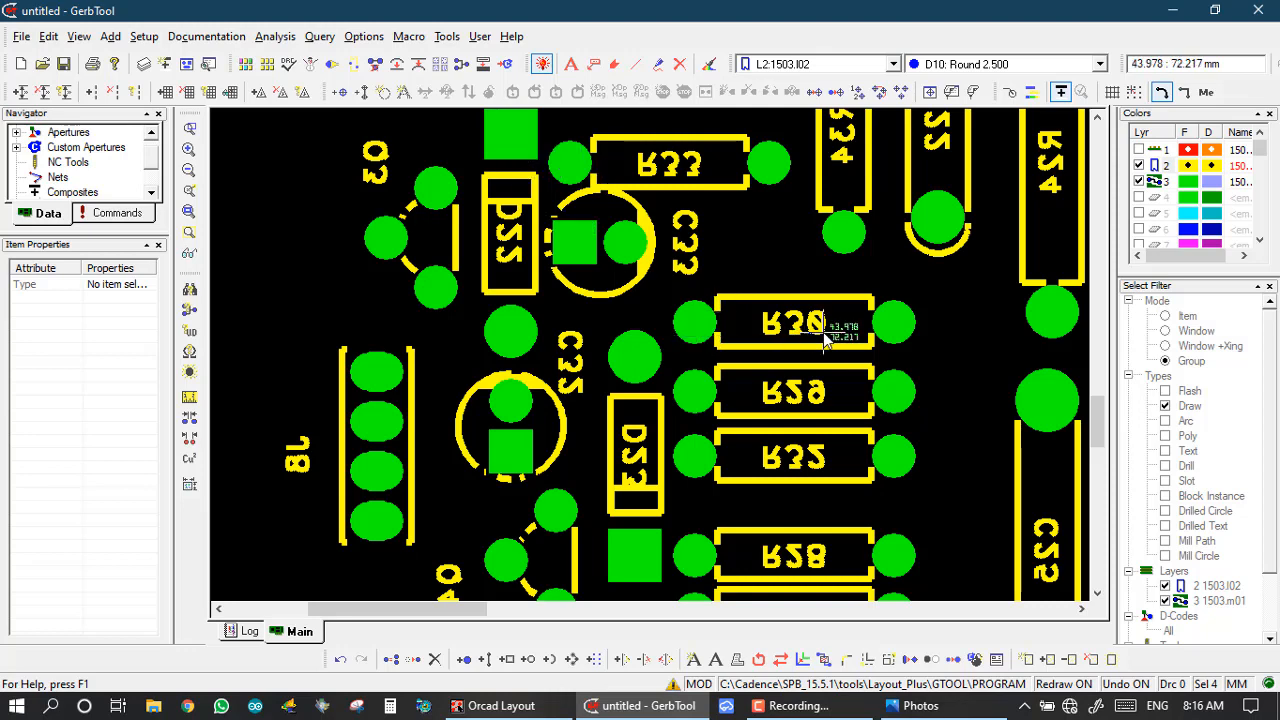
Examine how the automatic silkscreen fix trimmed outlines around the pads, from the resistors near R30 to the small capacitor C9
{"action": "scroll", "coordinate": [928, 316], "scroll_direction": "up", "scroll_amount": 1}
{"action": "scroll", "coordinate": [650, 354], "scroll_direction": "down", "scroll_amount": 1}
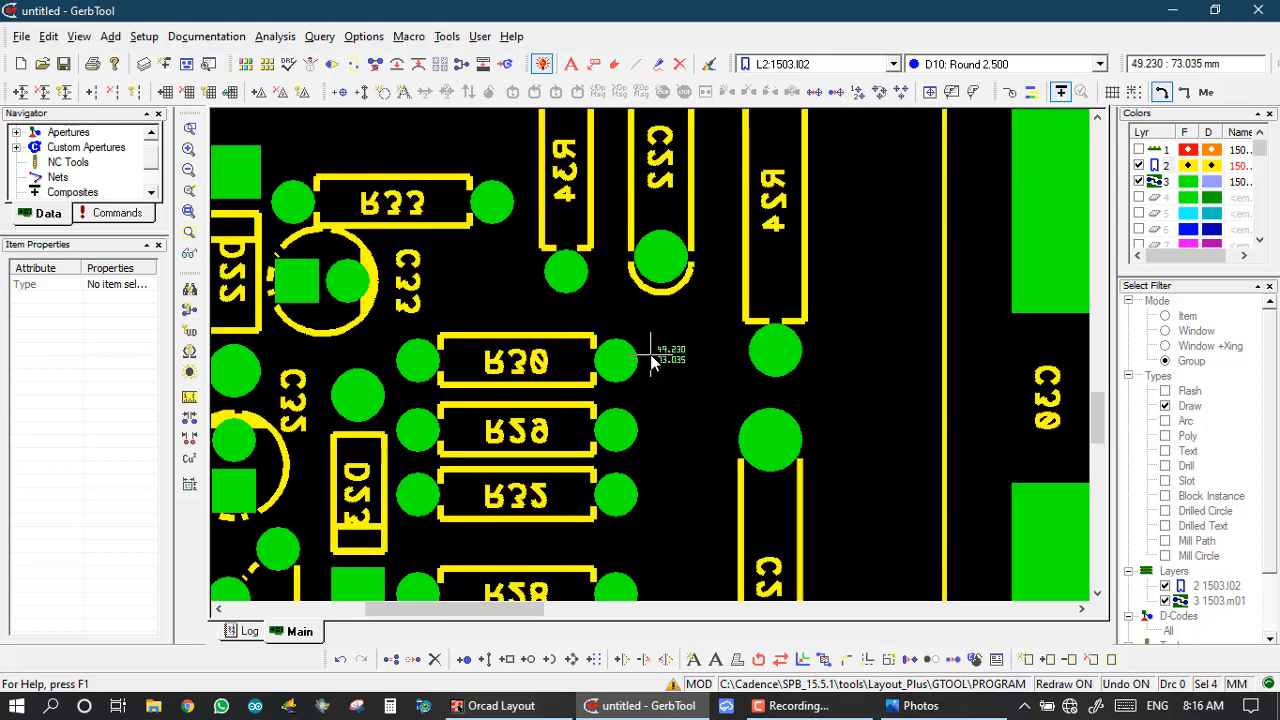
{"action": "scroll", "coordinate": [650, 354], "scroll_direction": "up", "scroll_amount": 1}
{"action": "scroll", "coordinate": [650, 354], "scroll_direction": "down", "scroll_amount": 1}
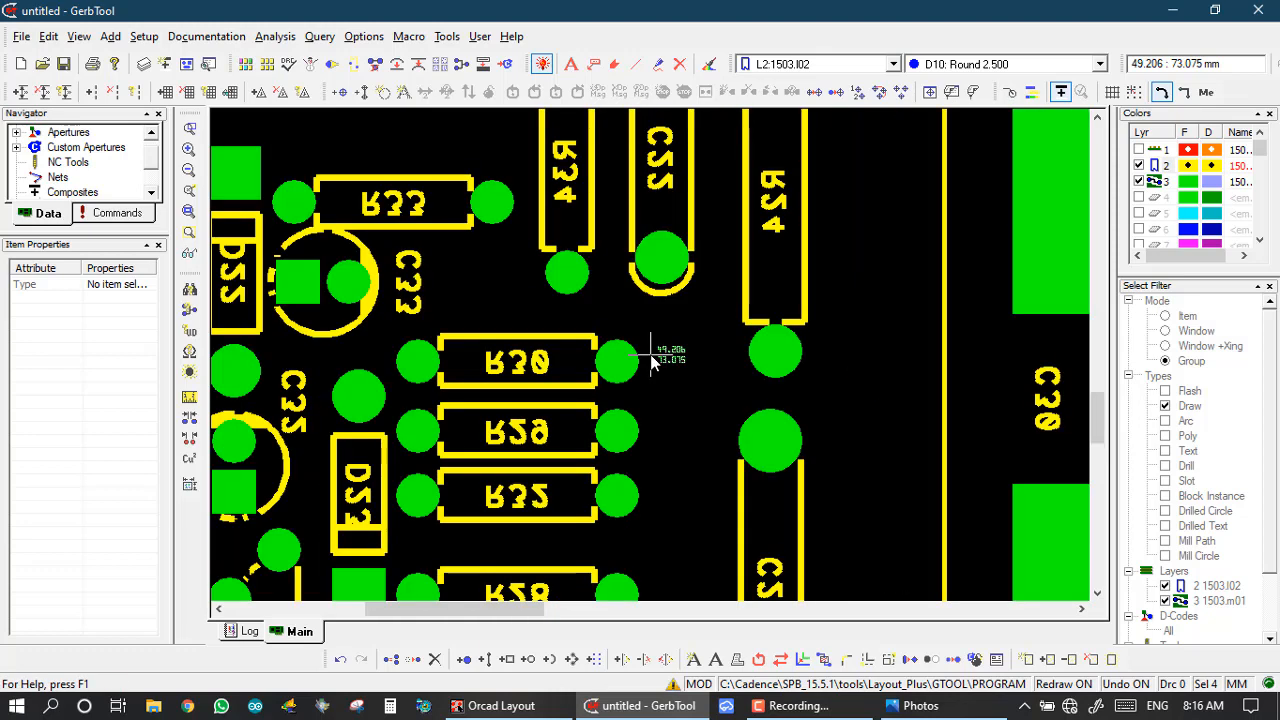
{"action": "scroll", "coordinate": [650, 354], "scroll_direction": "up", "scroll_amount": 2}
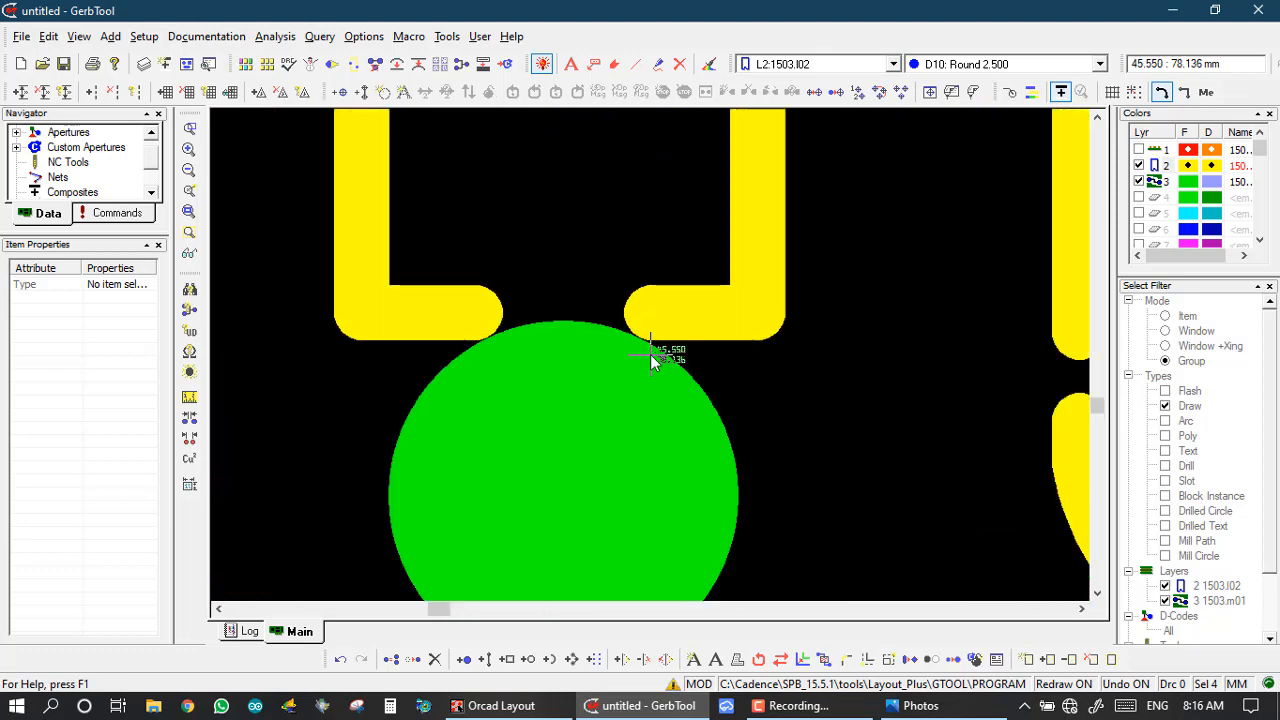
{"action": "scroll", "coordinate": [650, 354], "scroll_direction": "down", "scroll_amount": 2}
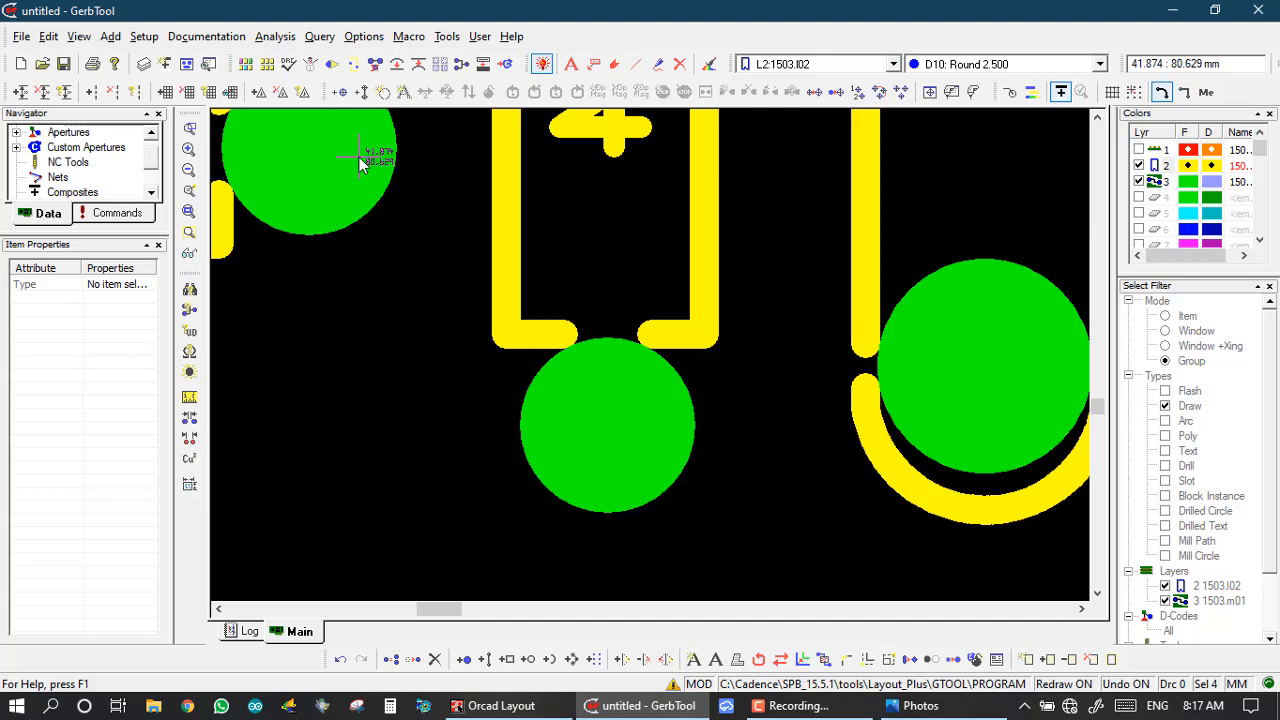
{"action": "key", "text": "Home"}
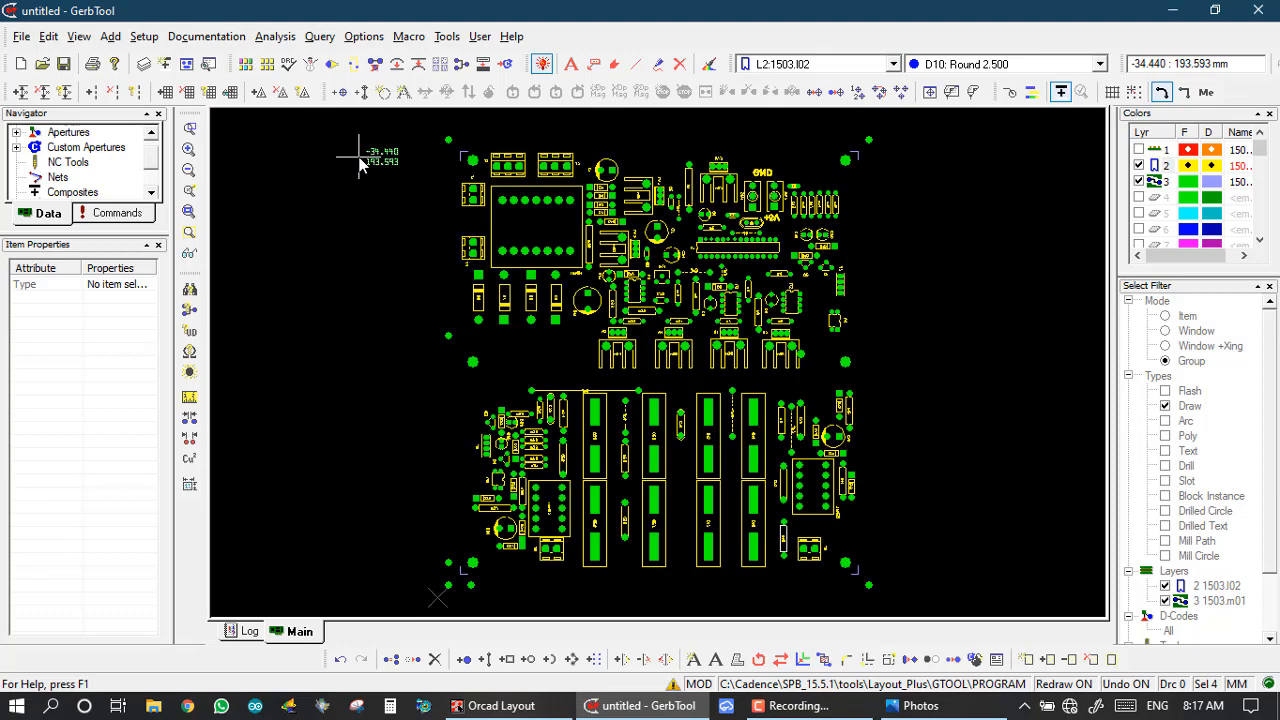
{"action": "left_click_drag", "start_coordinate": [601, 207], "coordinate": [720, 350]}
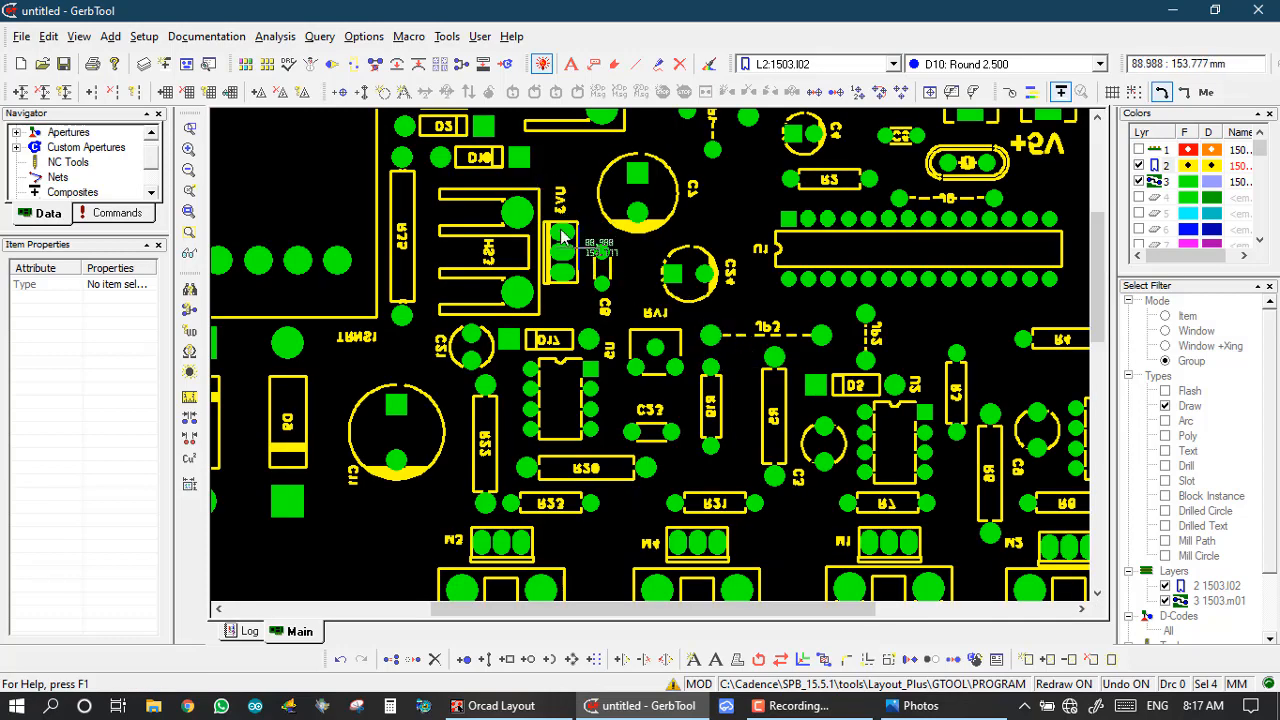
{"action": "left_click_drag", "start_coordinate": [560, 236], "coordinate": [637, 311]}
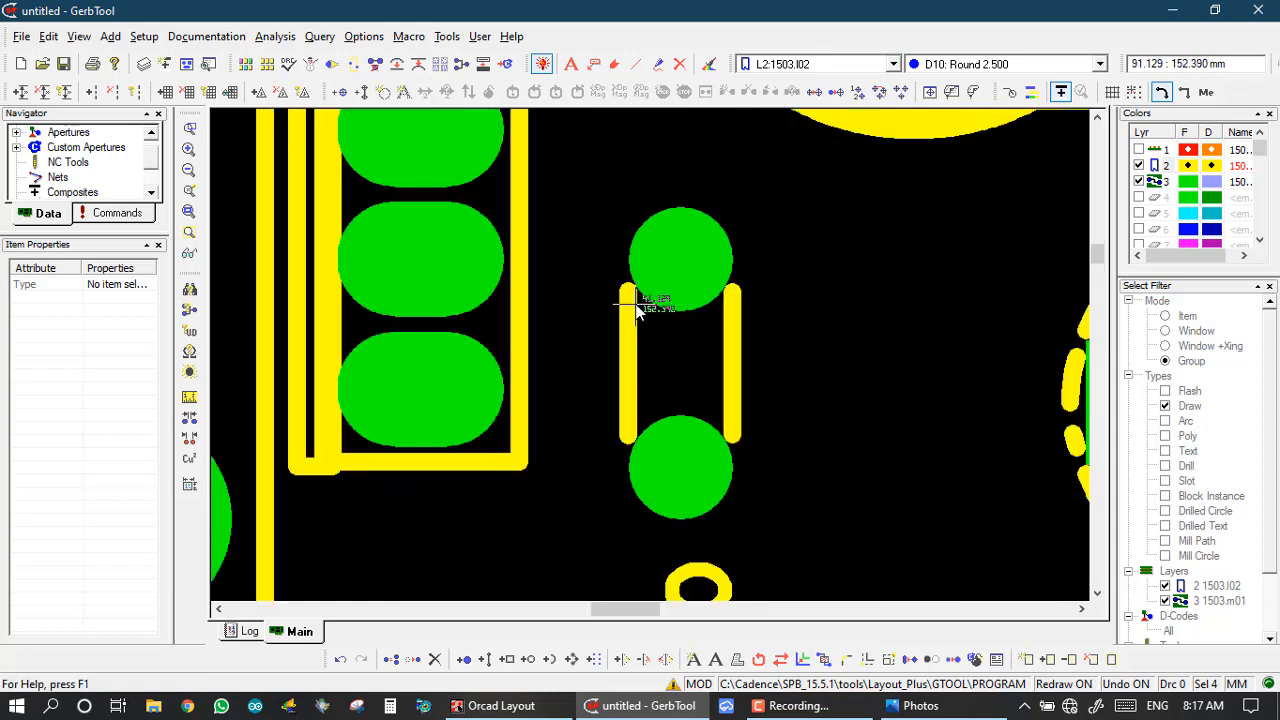
Undo the Fix SilkScreen operation
{"action": "left_click", "coordinate": [337, 668]}
{"action": "left_click", "coordinate": [628, 302]}
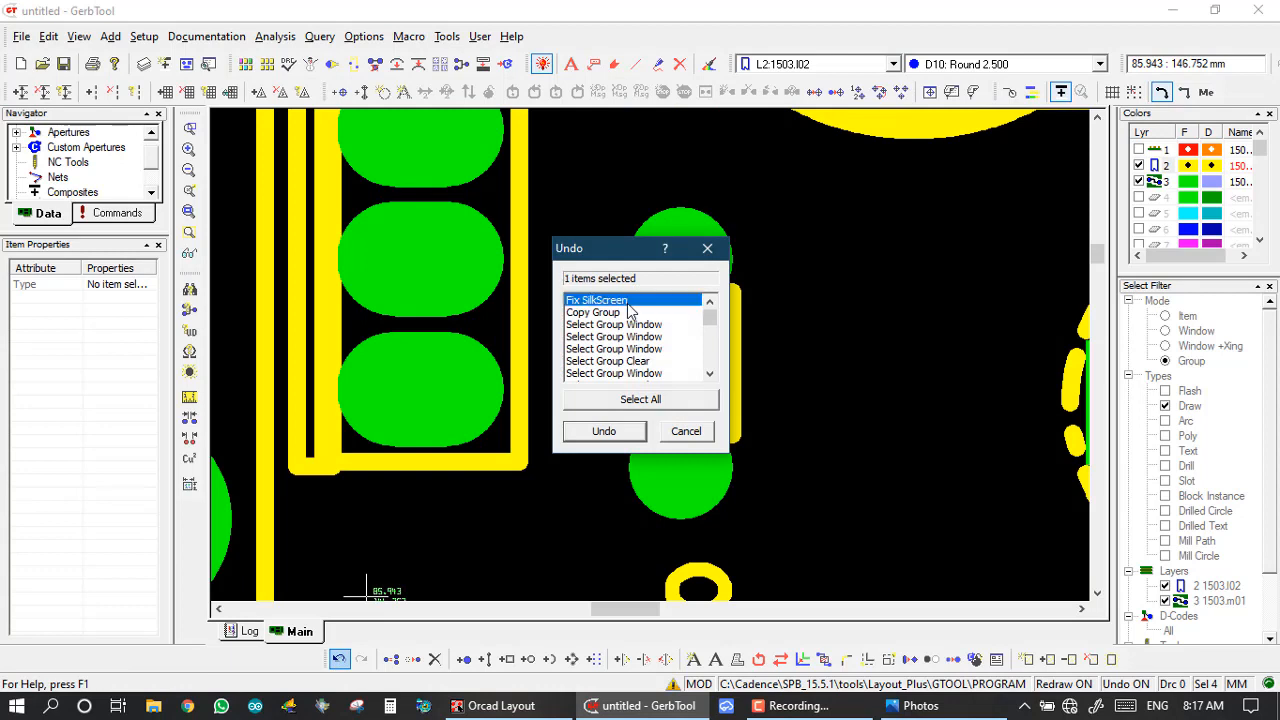
{"action": "left_click", "coordinate": [605, 432]}
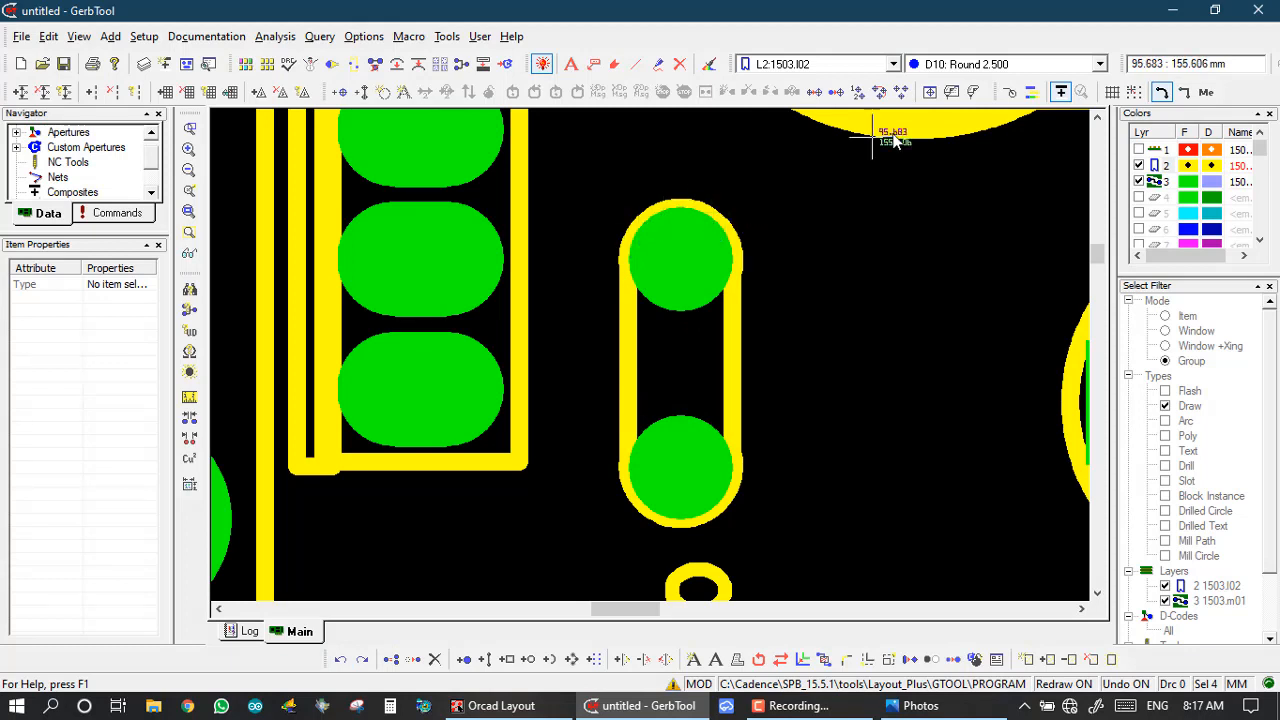
Examine the restored silkscreen around the small oval capacitor in outline and filled display, and across the area from C1 to U1
{"action": "left_click", "coordinate": [1010, 92]}
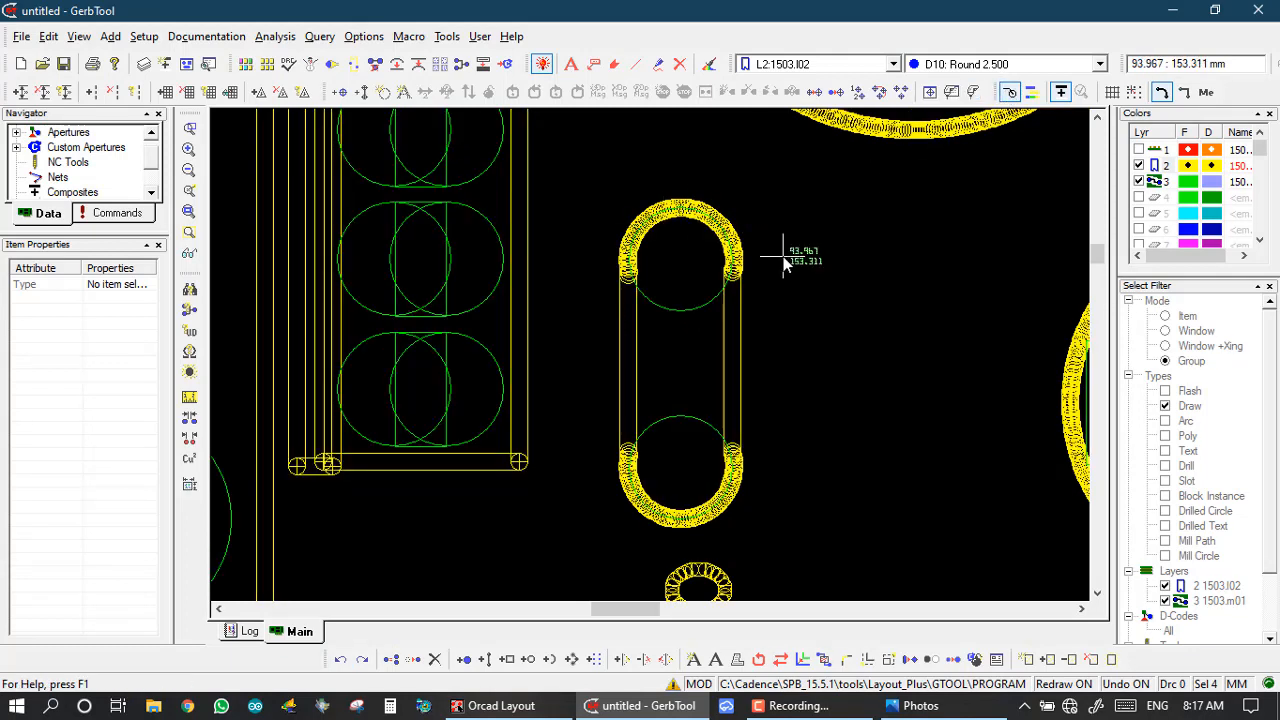
{"action": "left_click", "coordinate": [1010, 92]}
{"action": "scroll", "coordinate": [651, 362], "scroll_direction": "down", "scroll_amount": 2}
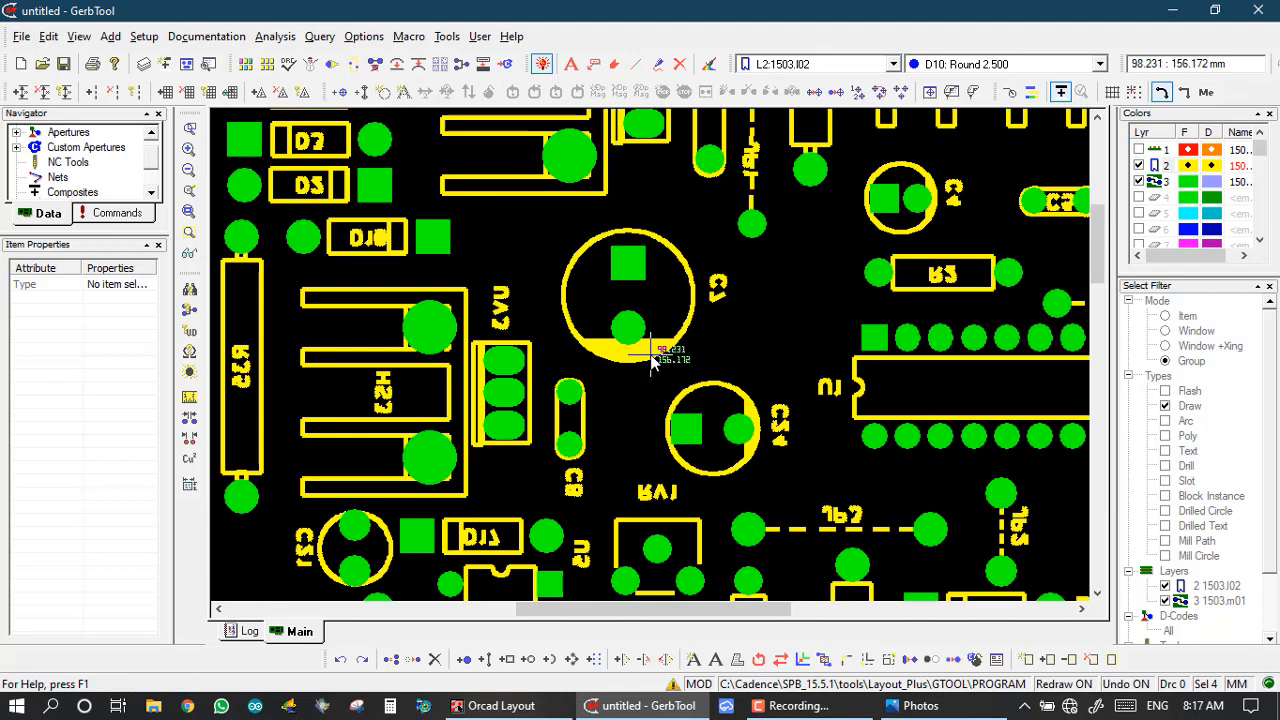
{"action": "scroll", "coordinate": [920, 306], "scroll_direction": "up", "scroll_amount": 1}
{"action": "scroll", "coordinate": [651, 362], "scroll_direction": "down", "scroll_amount": 1}
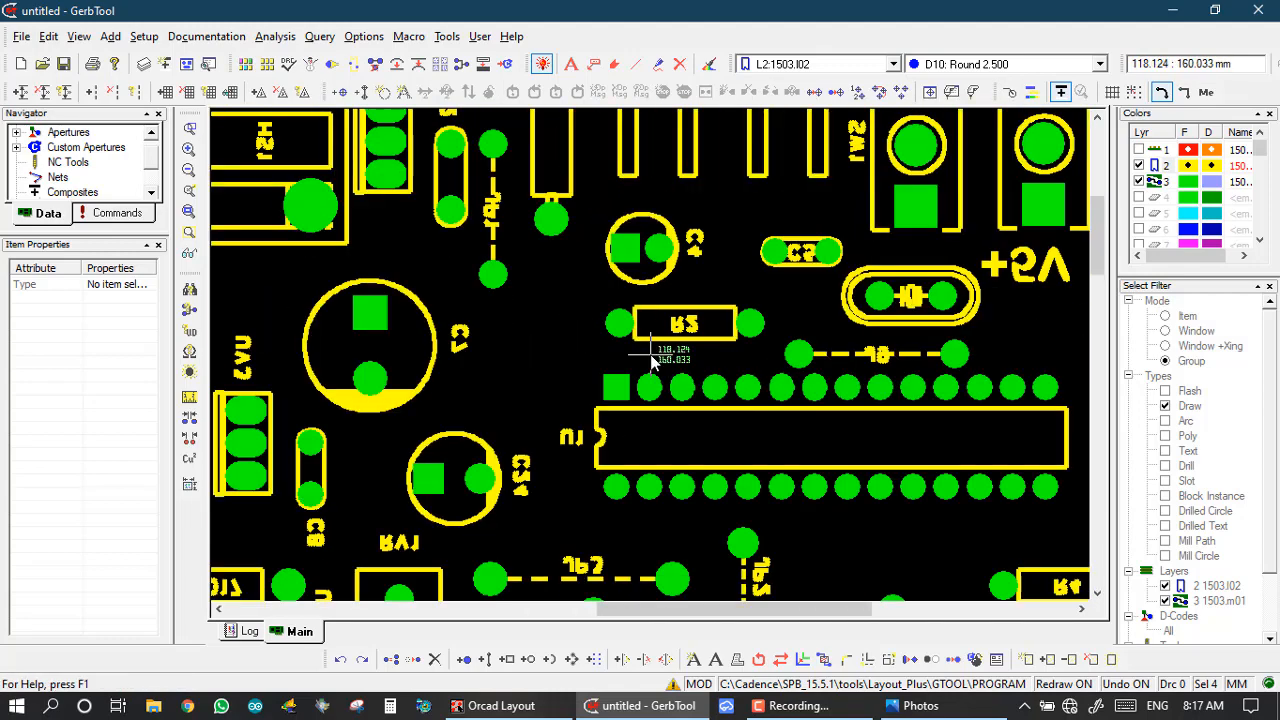
{"action": "scroll", "coordinate": [651, 362], "scroll_direction": "down", "scroll_amount": 1}
{"action": "scroll", "coordinate": [651, 357], "scroll_direction": "up", "scroll_amount": 3}
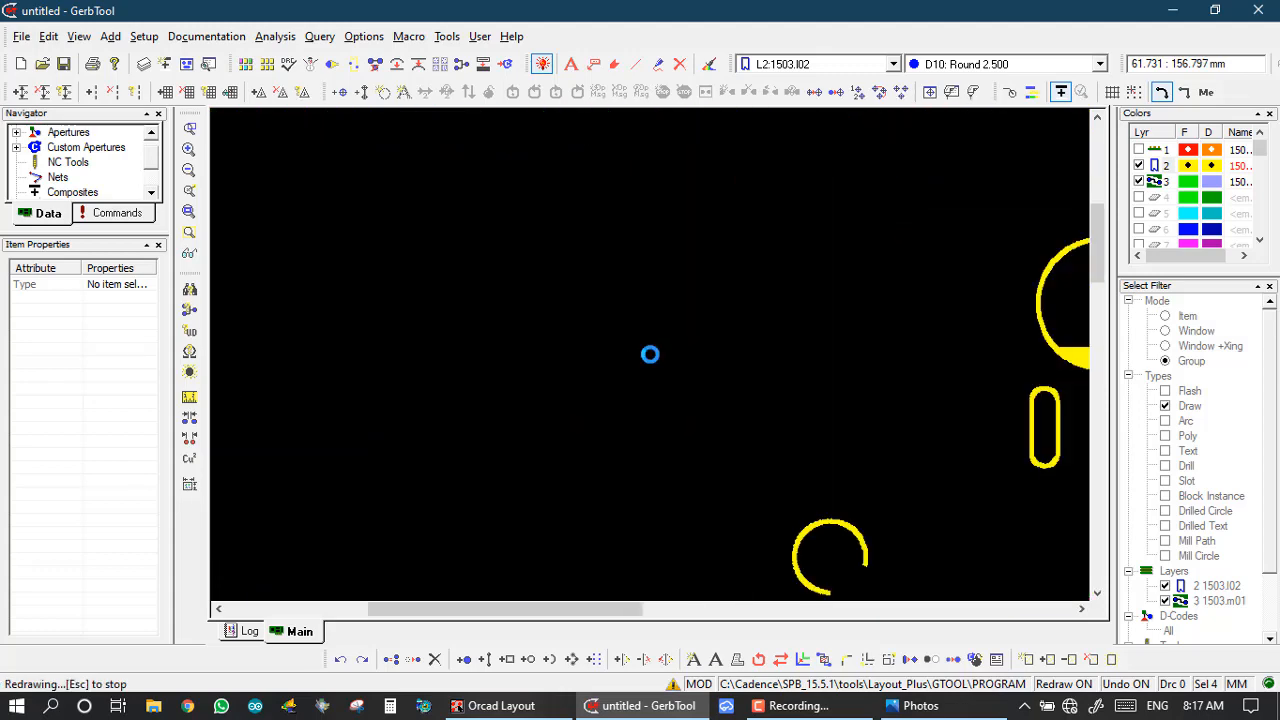
{"action": "scroll", "coordinate": [650, 354], "scroll_direction": "down", "scroll_amount": 3}
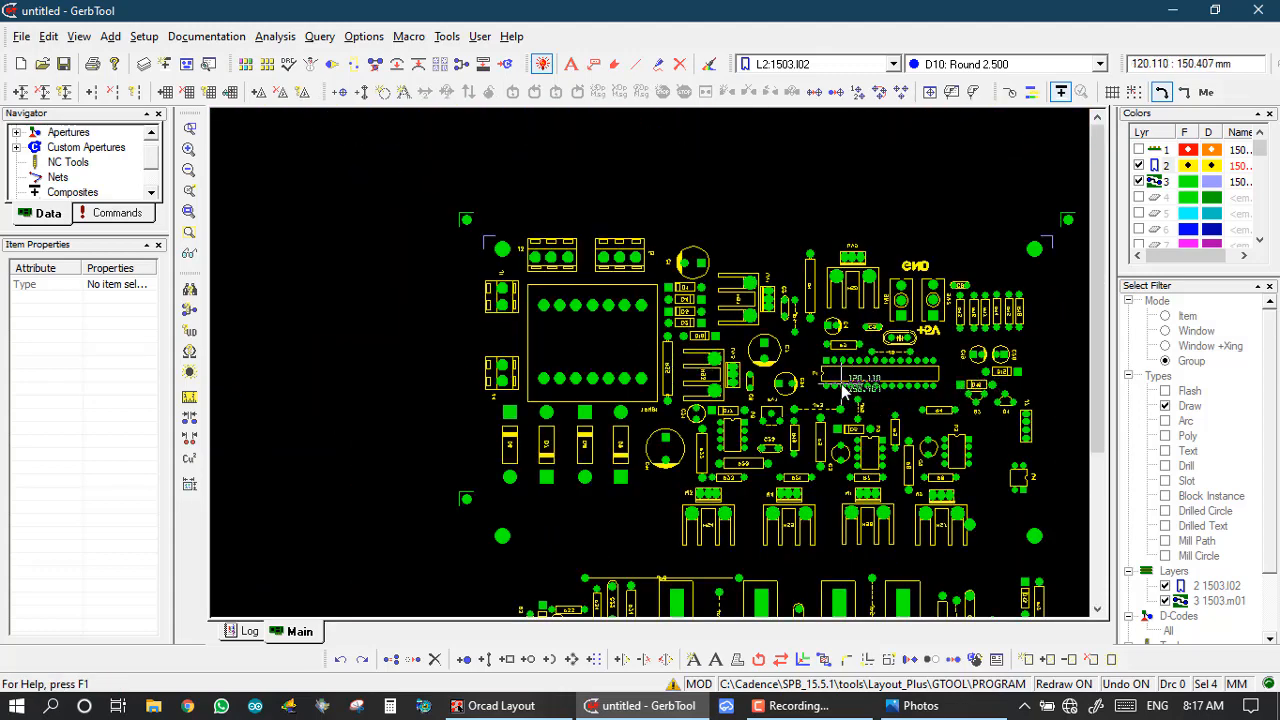
Inspect the round capacitor between R5 and U2 in outline display, where its silkscreen circle crosses the two pads
{"action": "scroll", "coordinate": [920, 505], "scroll_direction": "up", "scroll_amount": 3}
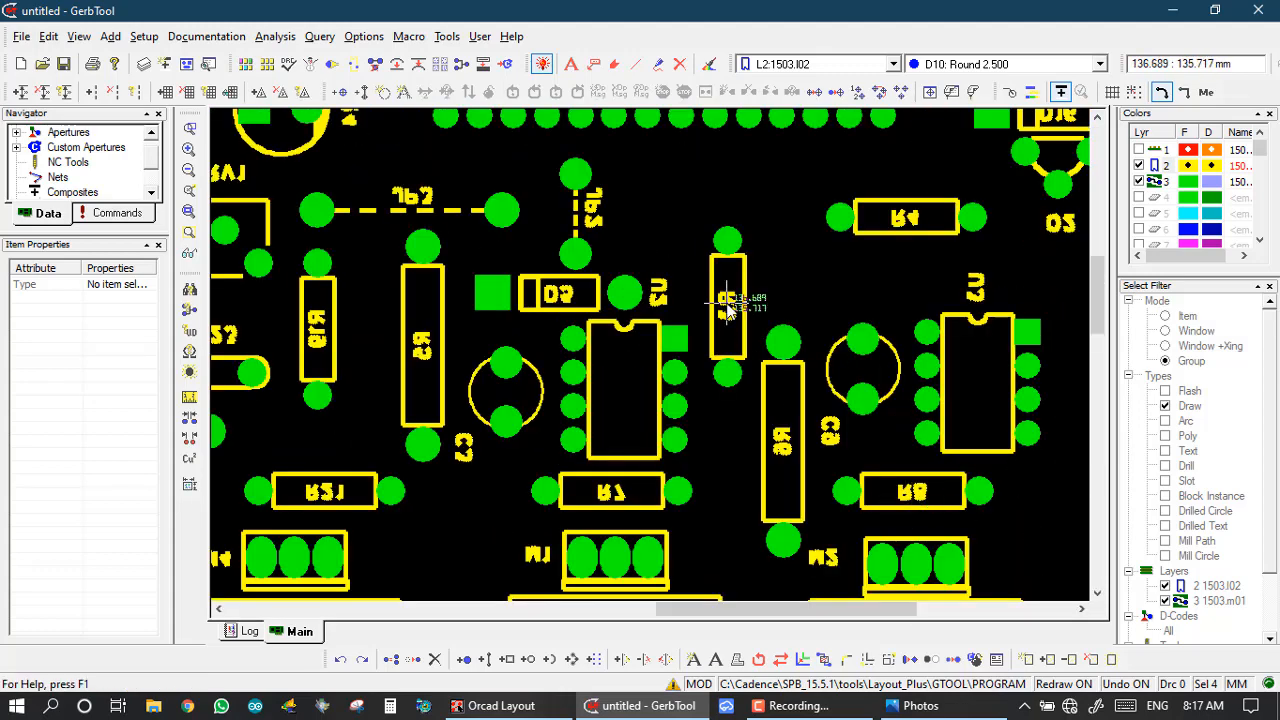
{"action": "left_click_drag", "start_coordinate": [474, 333], "coordinate": [556, 461]}
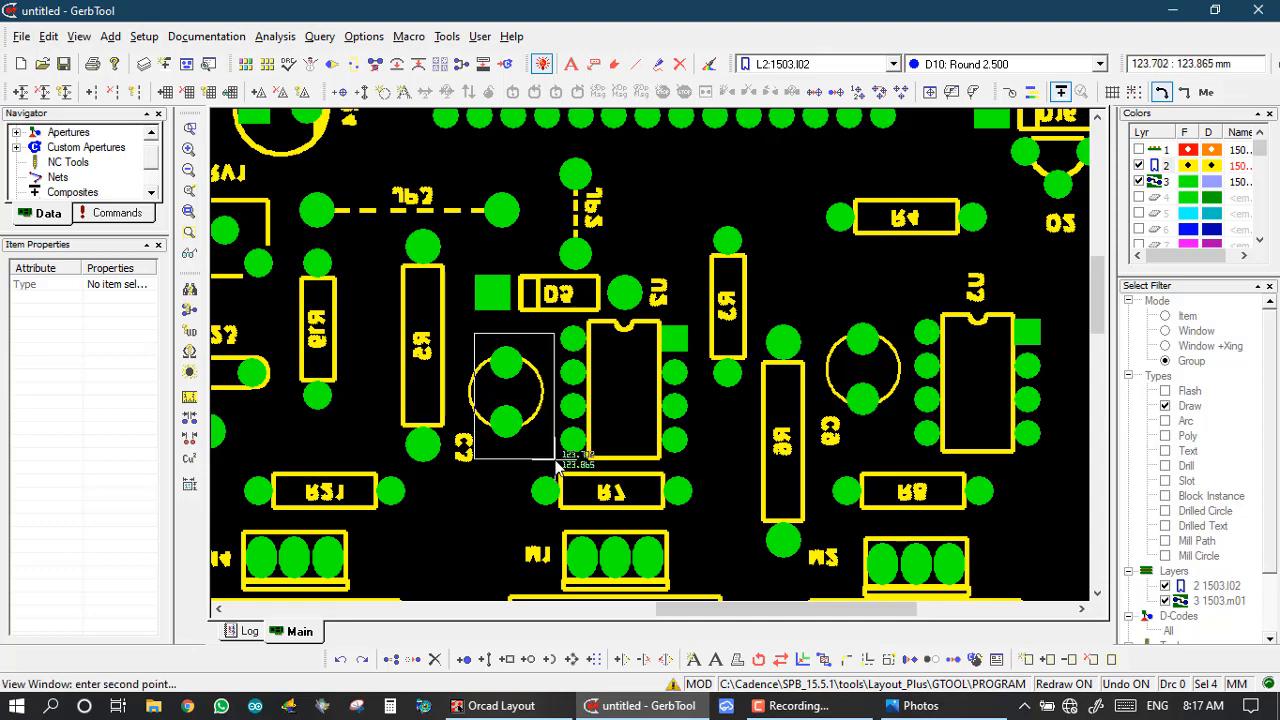
{"action": "left_click", "coordinate": [556, 461]}
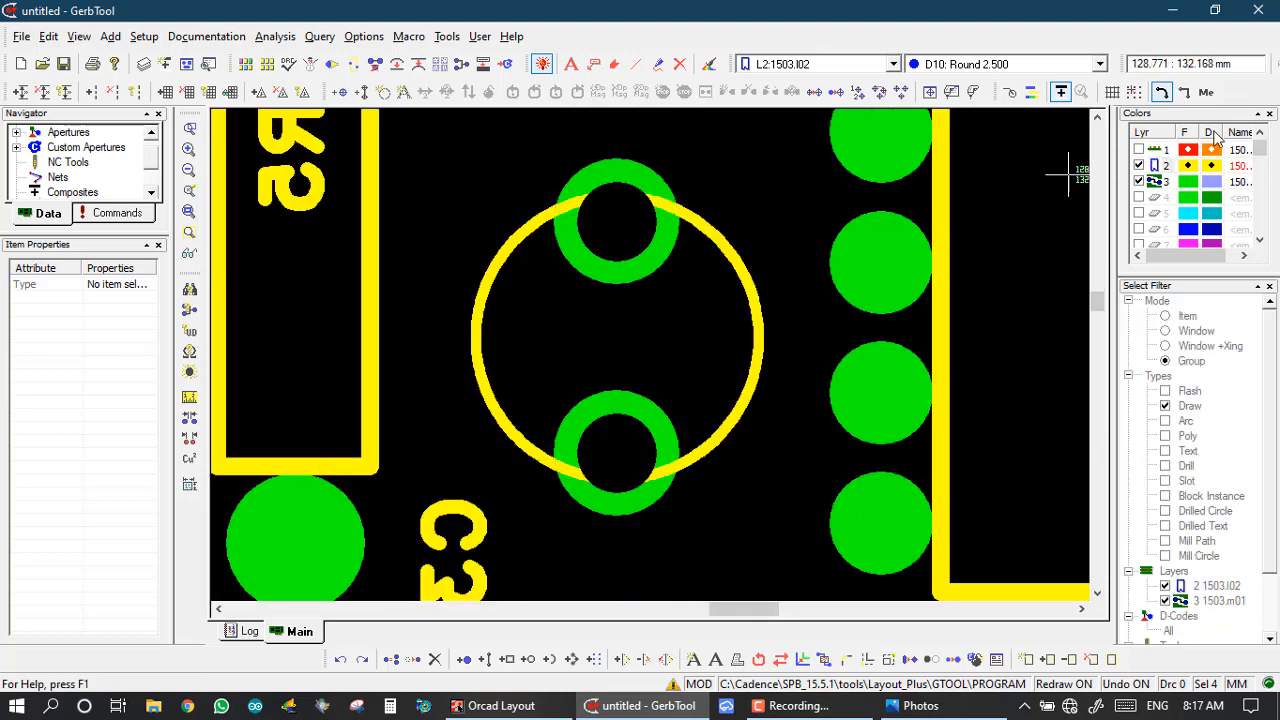
{"action": "left_click", "coordinate": [1009, 92]}
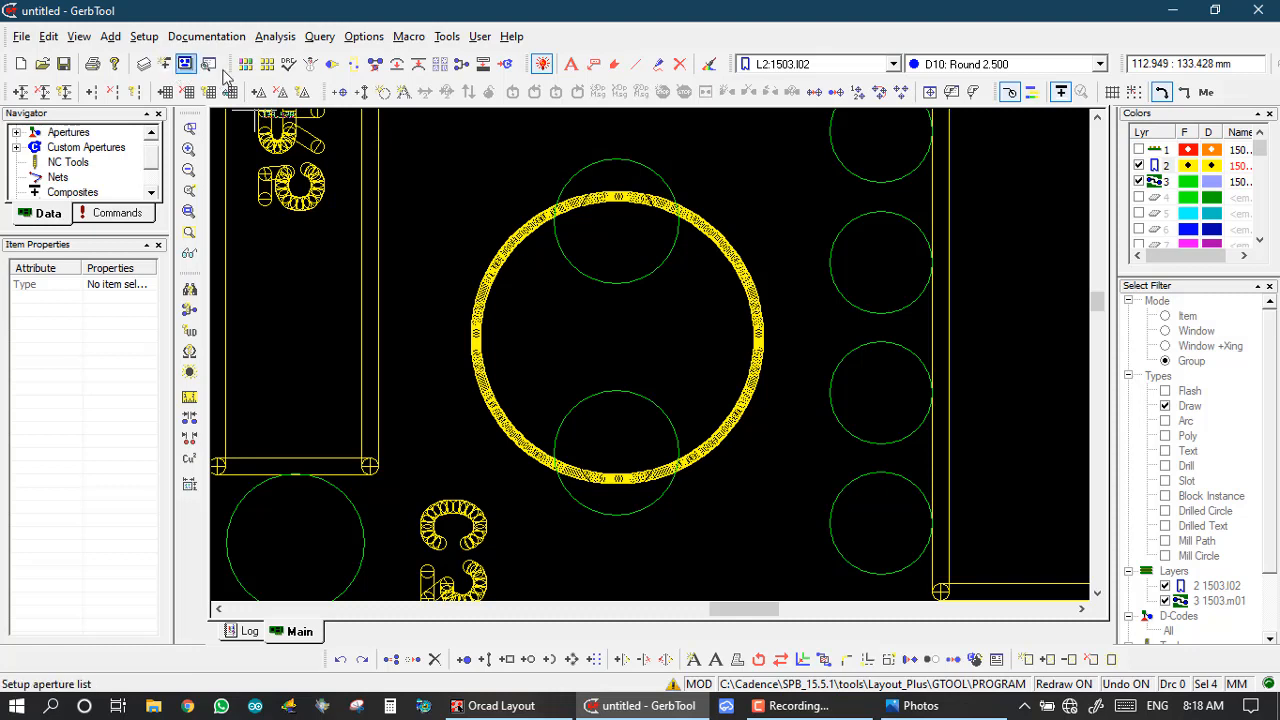
Run Fixup SilkScreen with pad layer 3, silkscreen layer 2 and minimum spacing 0, and restore the filled display
{"action": "left_click", "coordinate": [352, 64]}
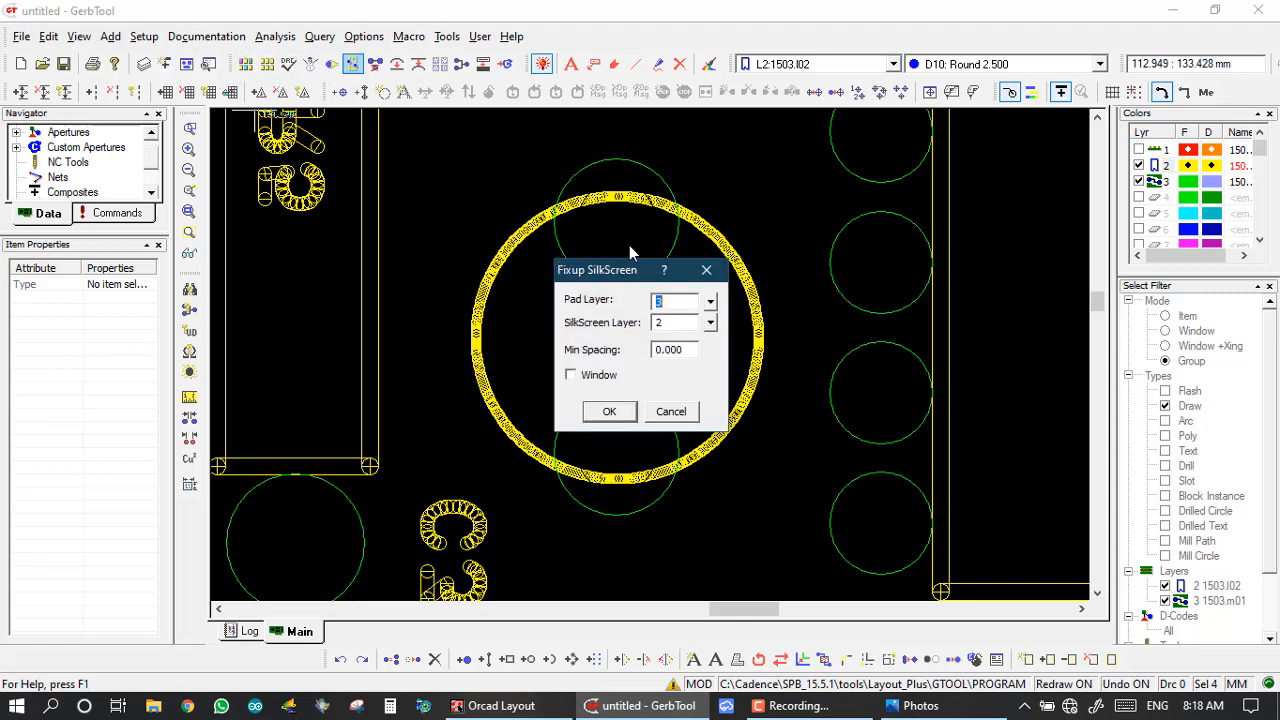
{"action": "left_click_drag", "start_coordinate": [628, 270], "coordinate": [967, 236]}
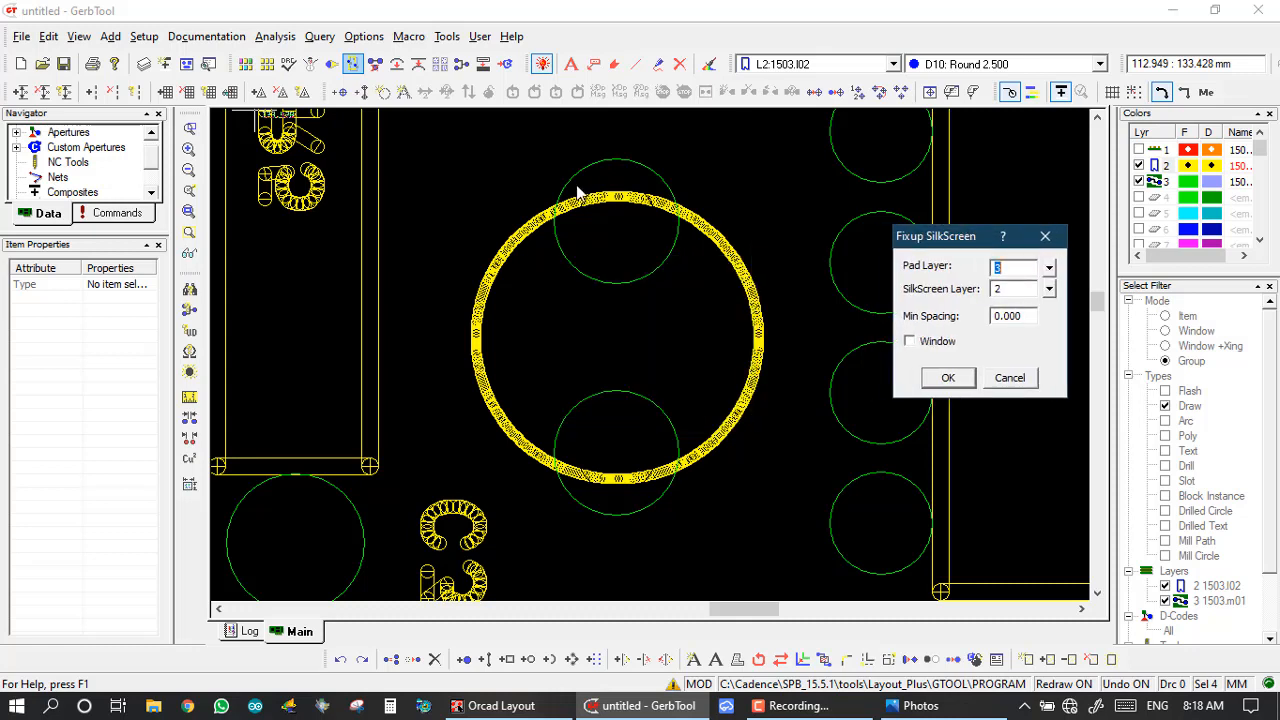
{"action": "left_click", "coordinate": [948, 379]}
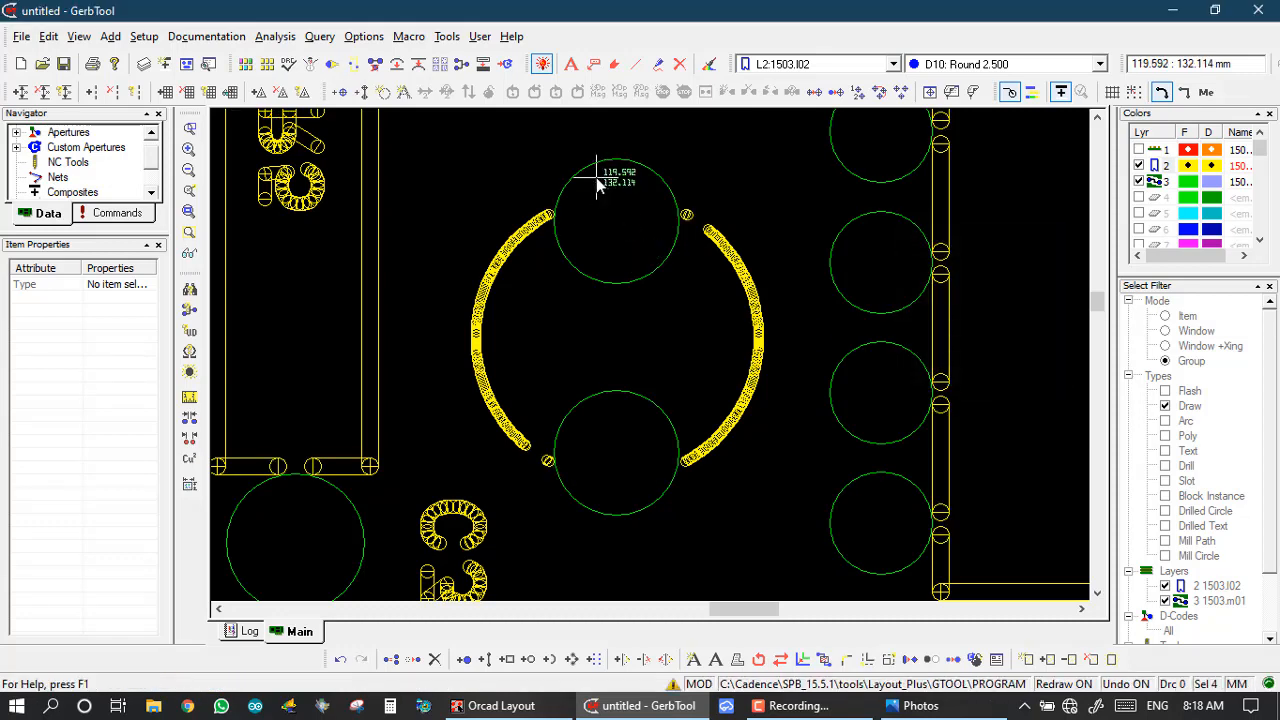
{"action": "left_click", "coordinate": [1009, 91]}
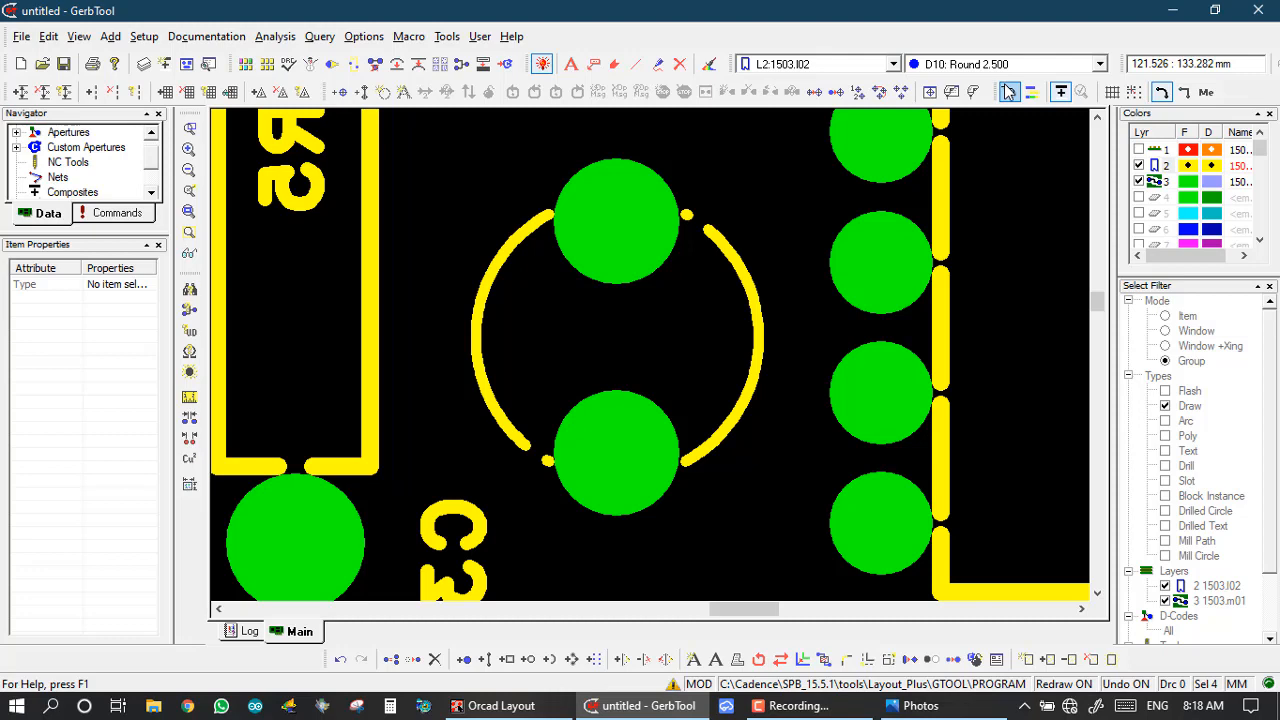
{"action": "left_click", "coordinate": [1008, 92]}
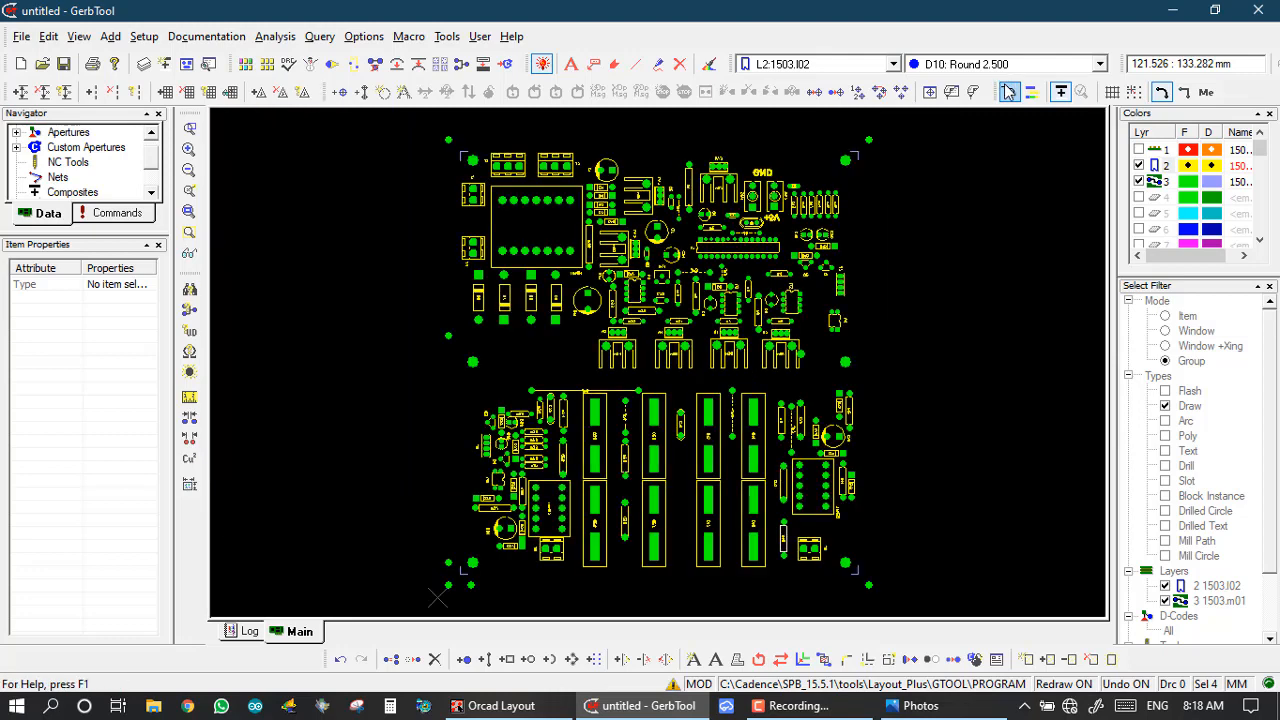